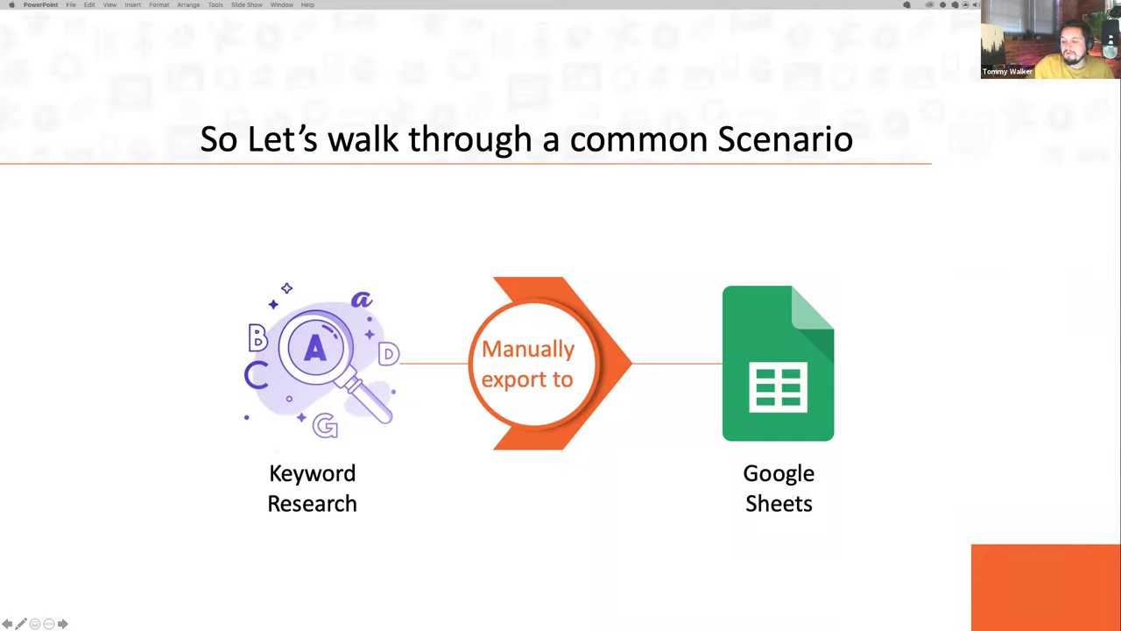
# - Switch from the slides to the Airtable Example Base in the browser and open the Big ole keyword list table
pyautogui.press('Right')
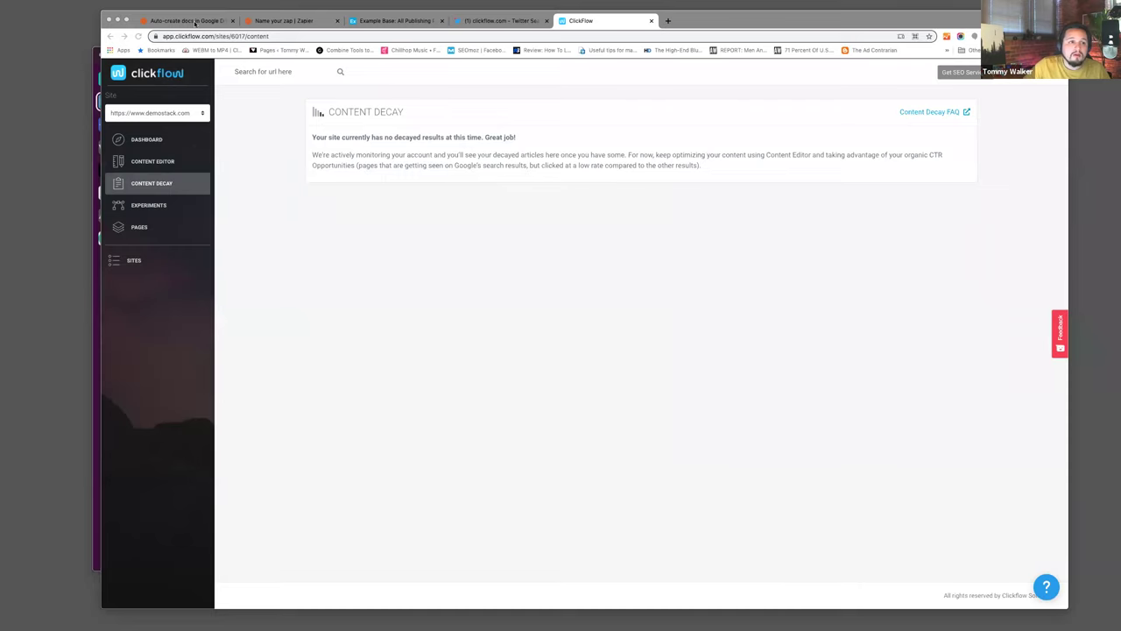
pyautogui.click(184, 20)
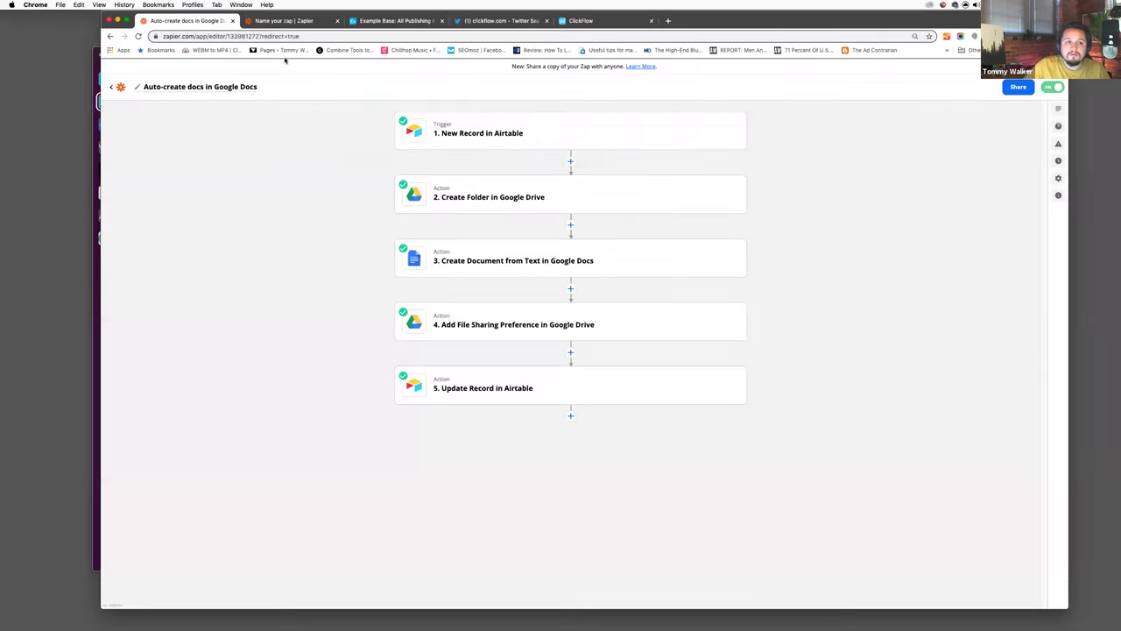
pyautogui.click(385, 20)
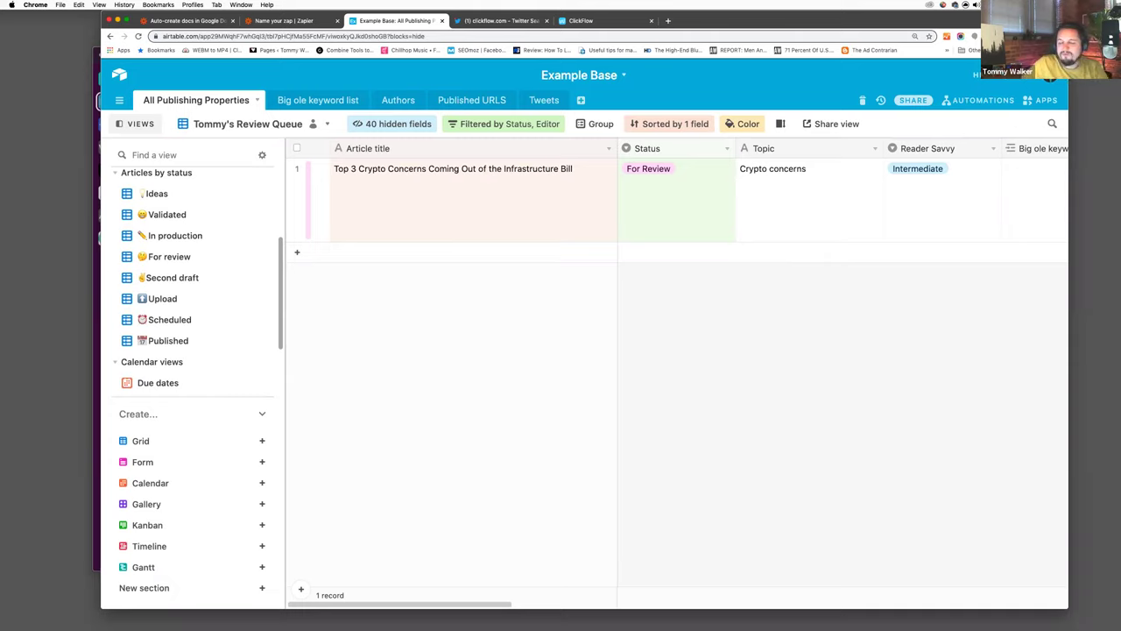
pyautogui.click(309, 101)
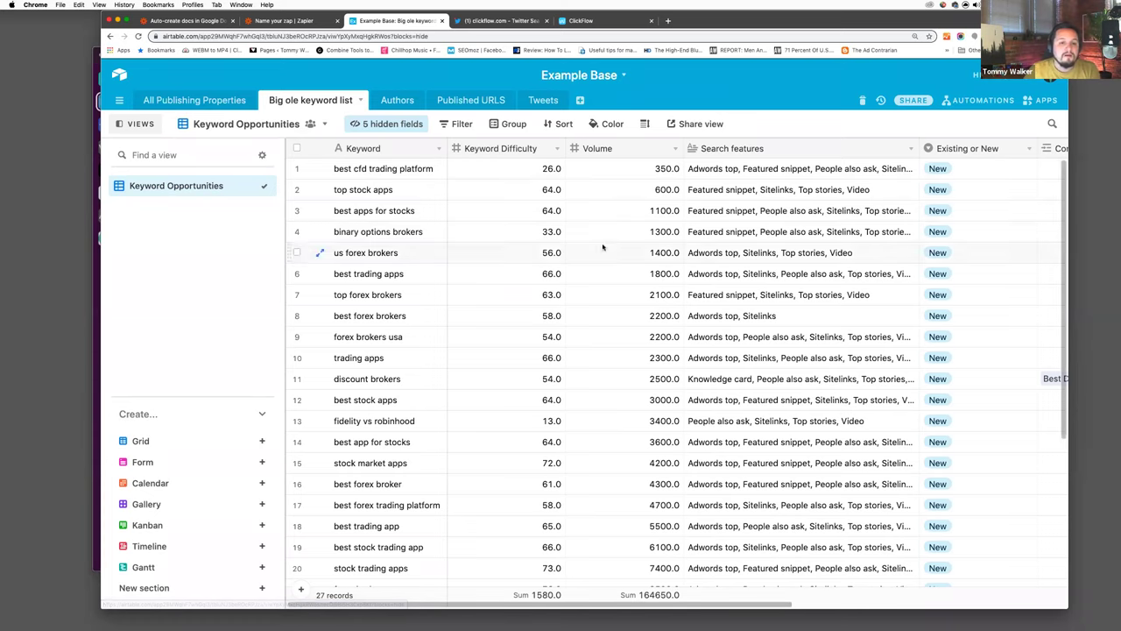
# - Examine the keyword table's columns from Keyword Difficulty to Content Record and its list of shown and hidden fields
pyautogui.click(479, 176)
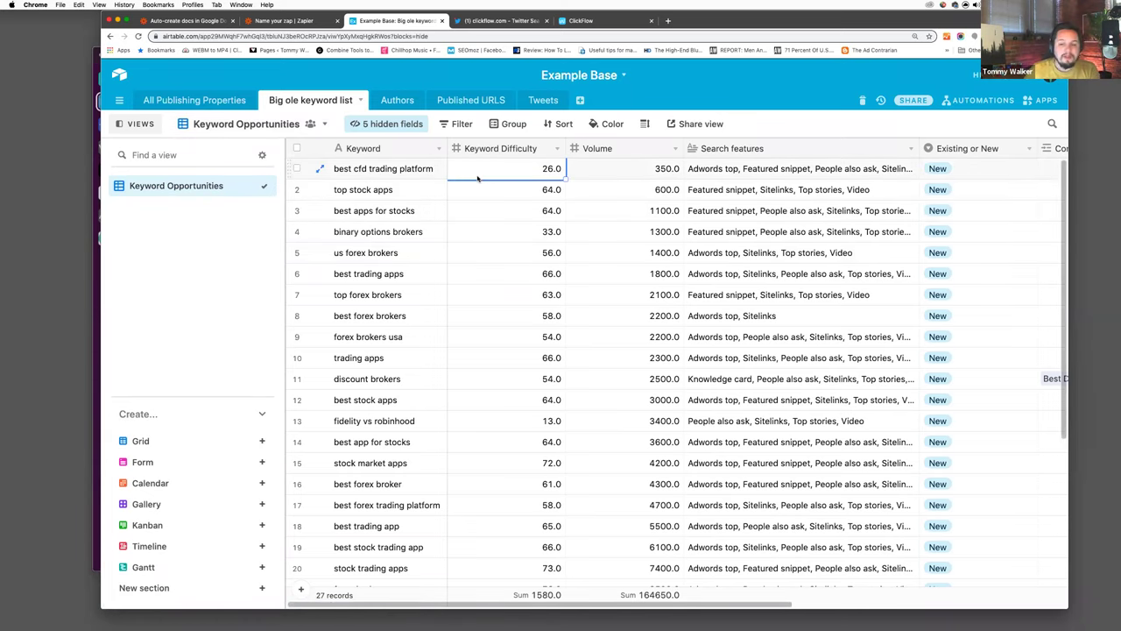
pyautogui.press('Right')
pyautogui.press('Right')
pyautogui.press('Right')
pyautogui.press('Right')
pyautogui.press('Right')
pyautogui.press('Right')
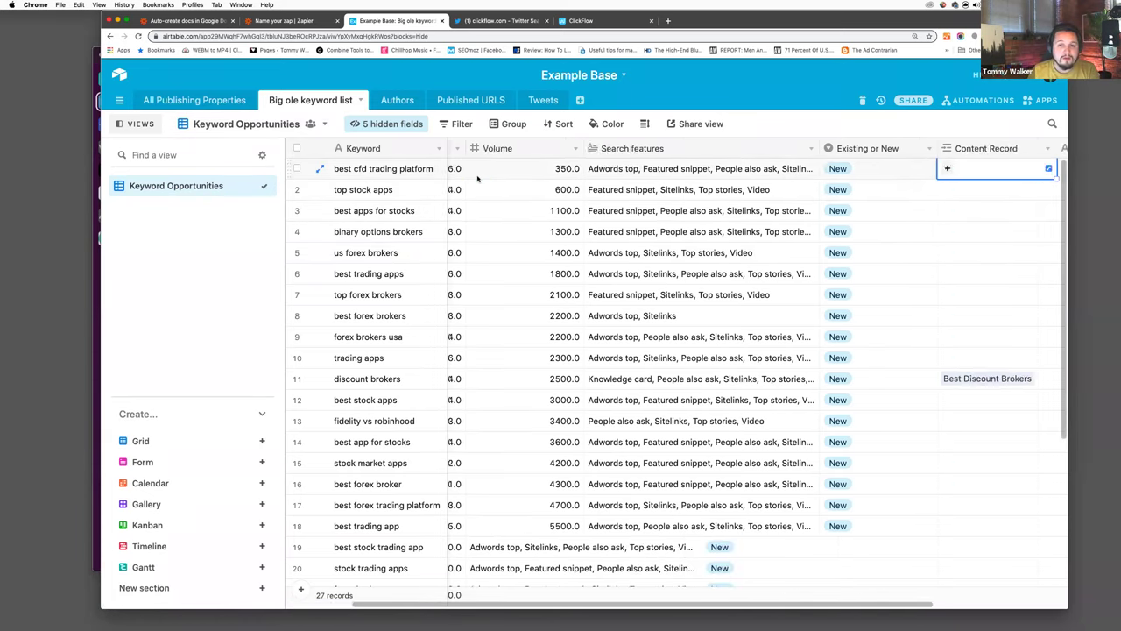
pyautogui.press('Left')
pyautogui.press('Left')
pyautogui.press('Left')
pyautogui.press('Left')
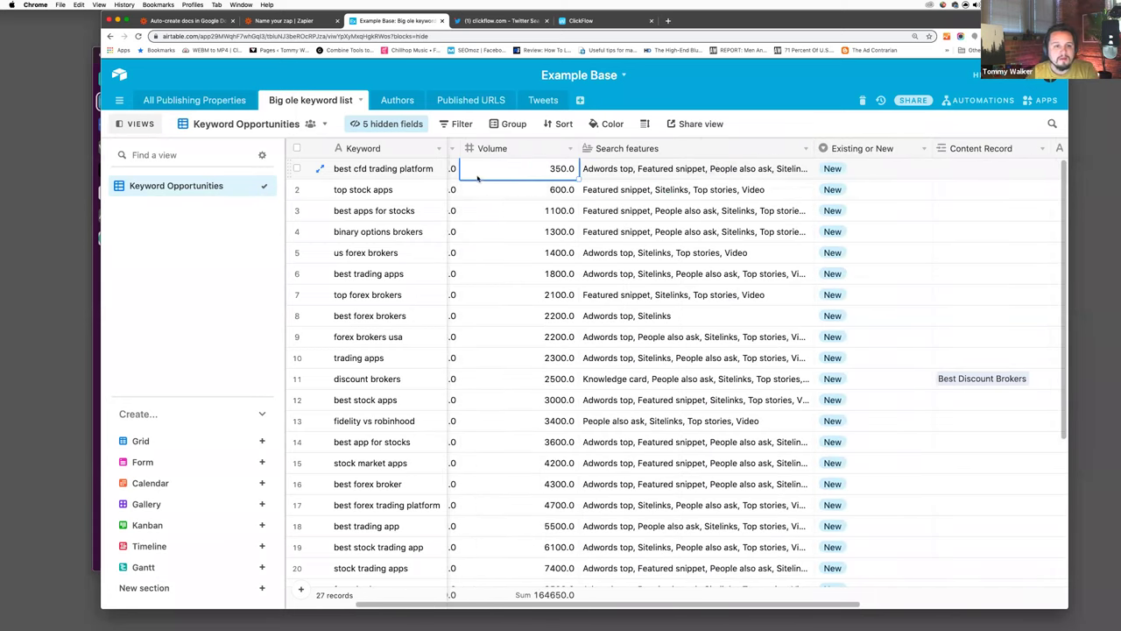
pyautogui.click(393, 123)
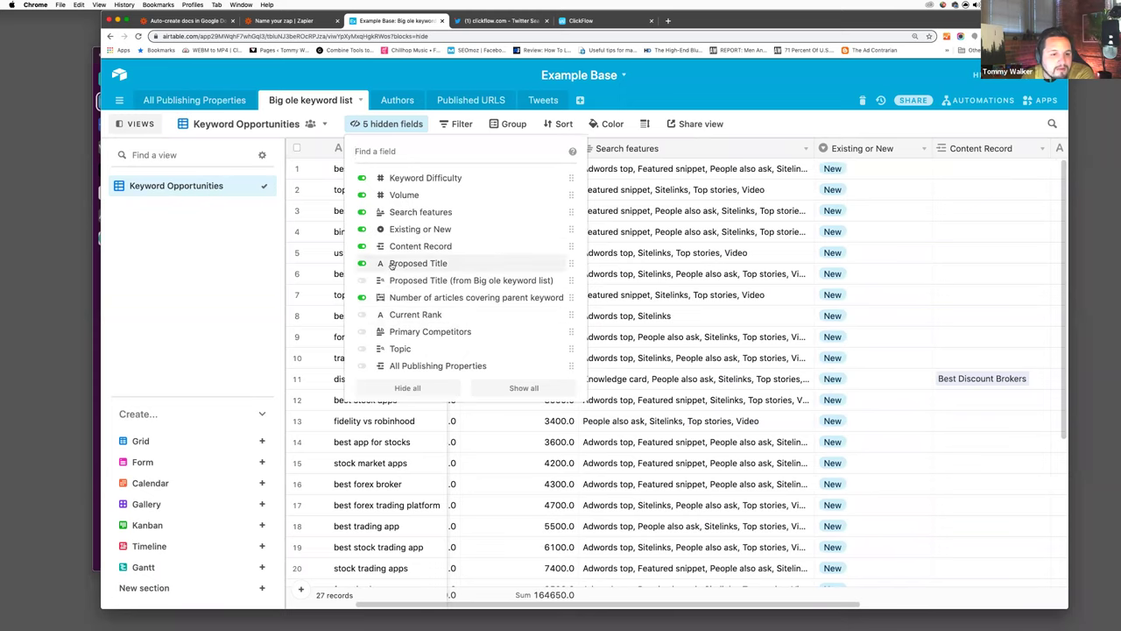
# - Add a new linked record in the Content Record field of the "best cfd trading platform" keyword
pyautogui.click(910, 178)
pyautogui.click(952, 172)
pyautogui.click(943, 169)
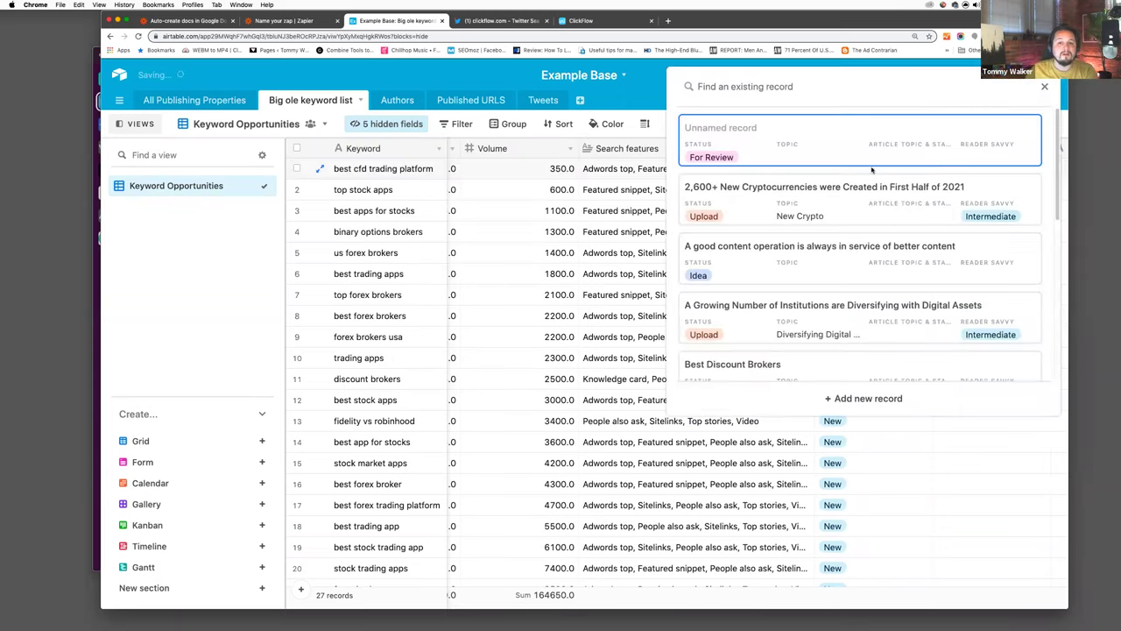
pyautogui.click(866, 401)
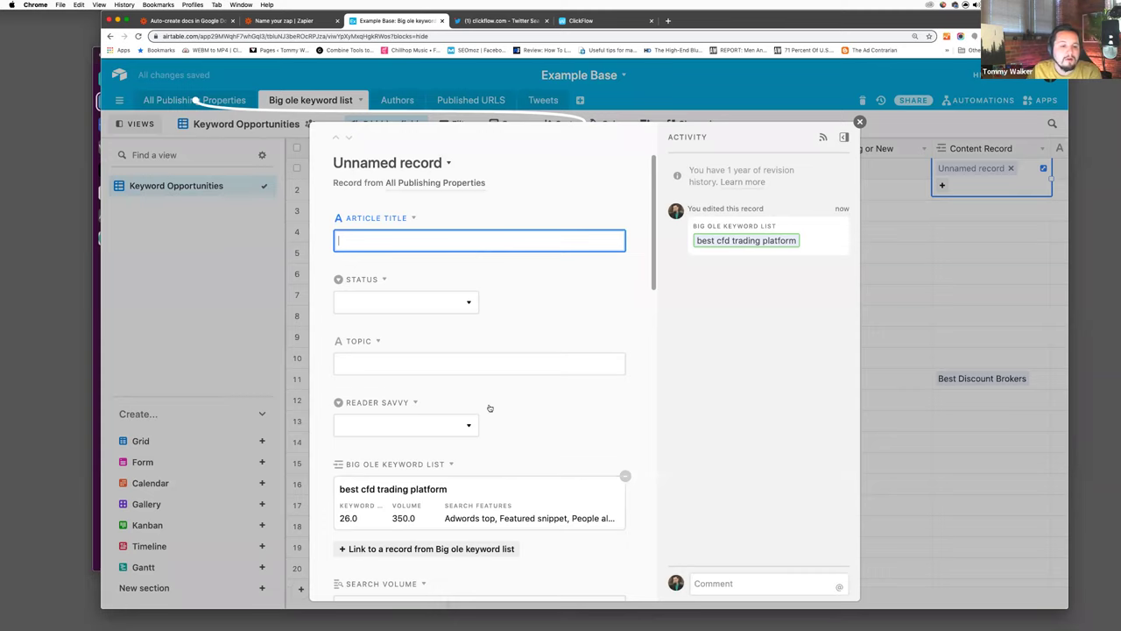
# - Title the new article record "What is the best CFD trading platform" and set its status to Idea
pyautogui.click(446, 240)
pyautogui.write('What is ')
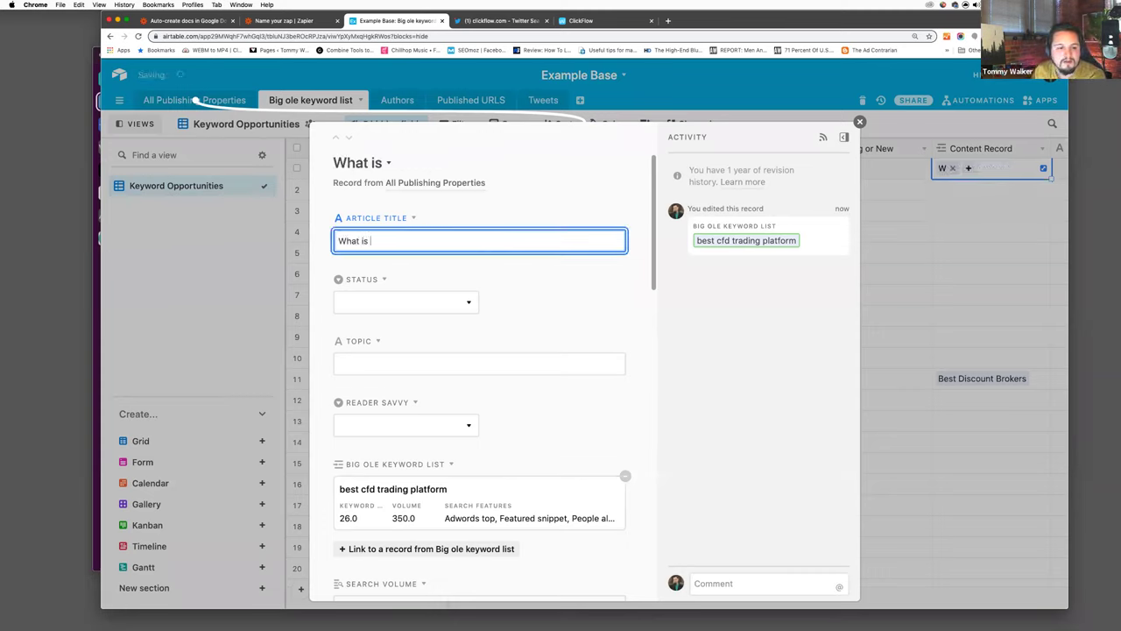
pyautogui.write('the best C')
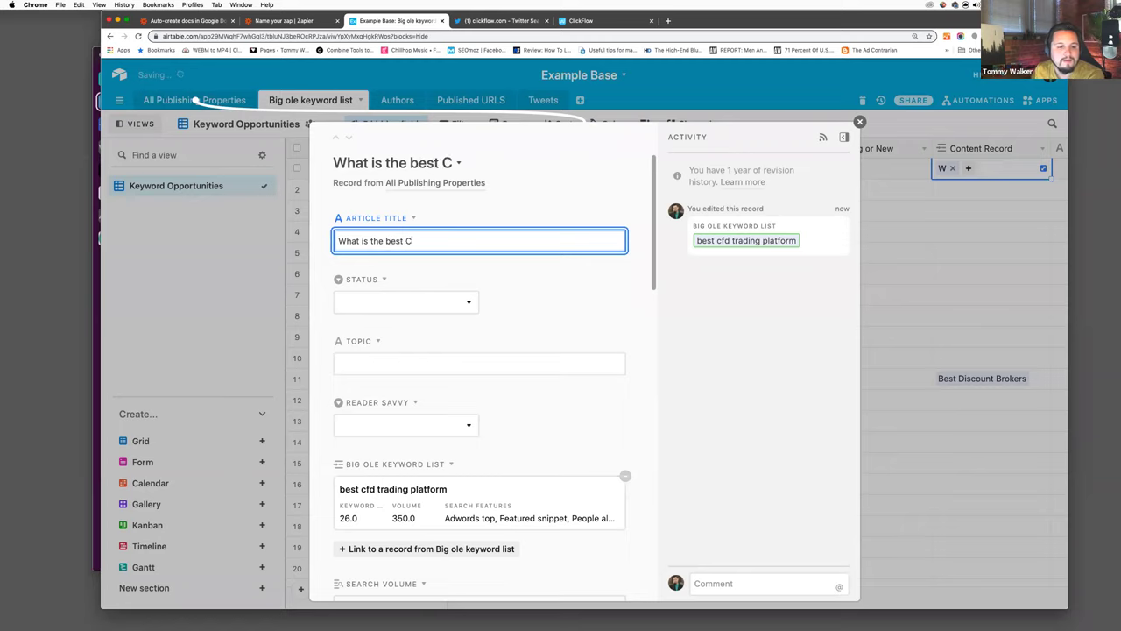
pyautogui.write('FD tr')
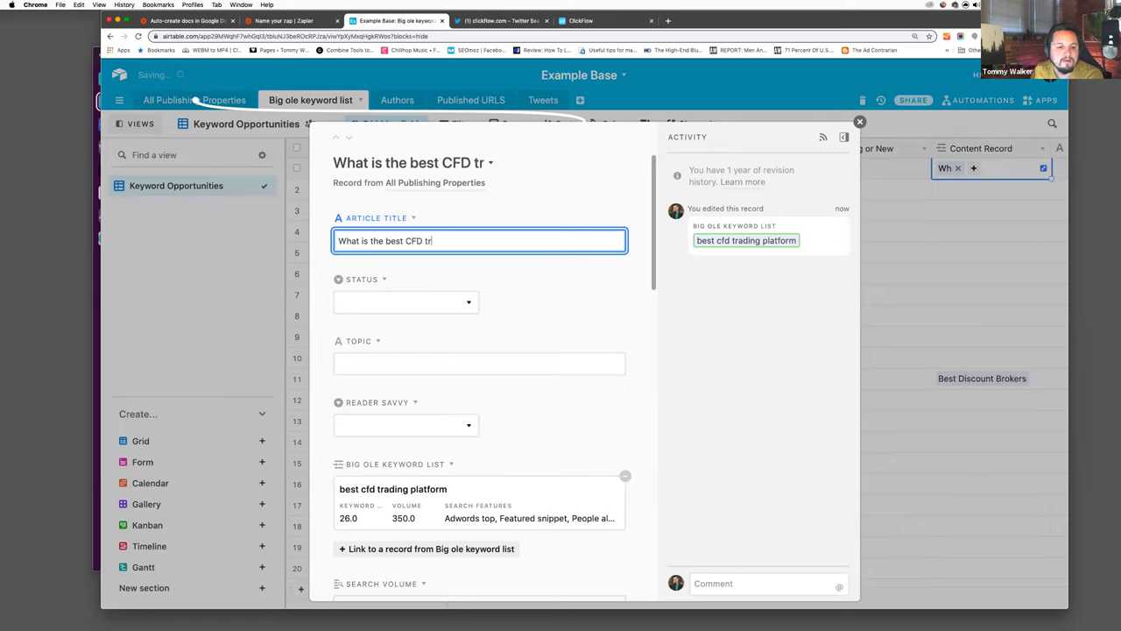
pyautogui.write('ading platform')
pyautogui.click(455, 307)
pyautogui.click(369, 368)
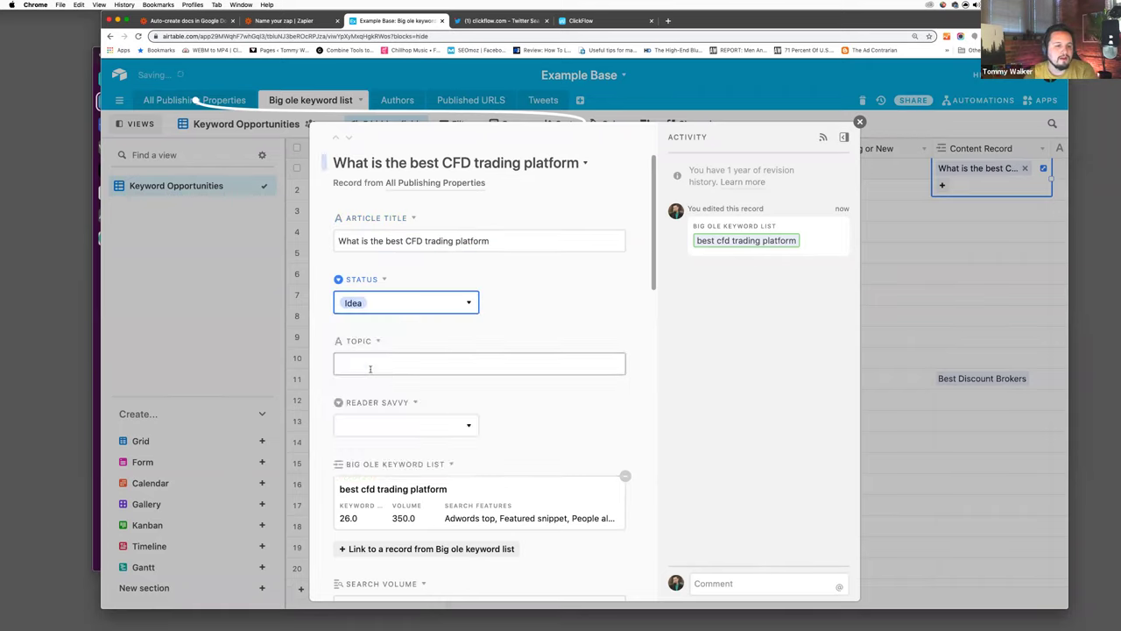
# - Look through the article record's remaining fields, including Topic, Reader Savvy, Search Volume and Draft URL, and close the record
pyautogui.click(387, 360)
pyautogui.click(408, 426)
pyautogui.scroll(-1, 518, 376)
pyautogui.press('Escape')
pyautogui.scroll(-4, 518, 393)
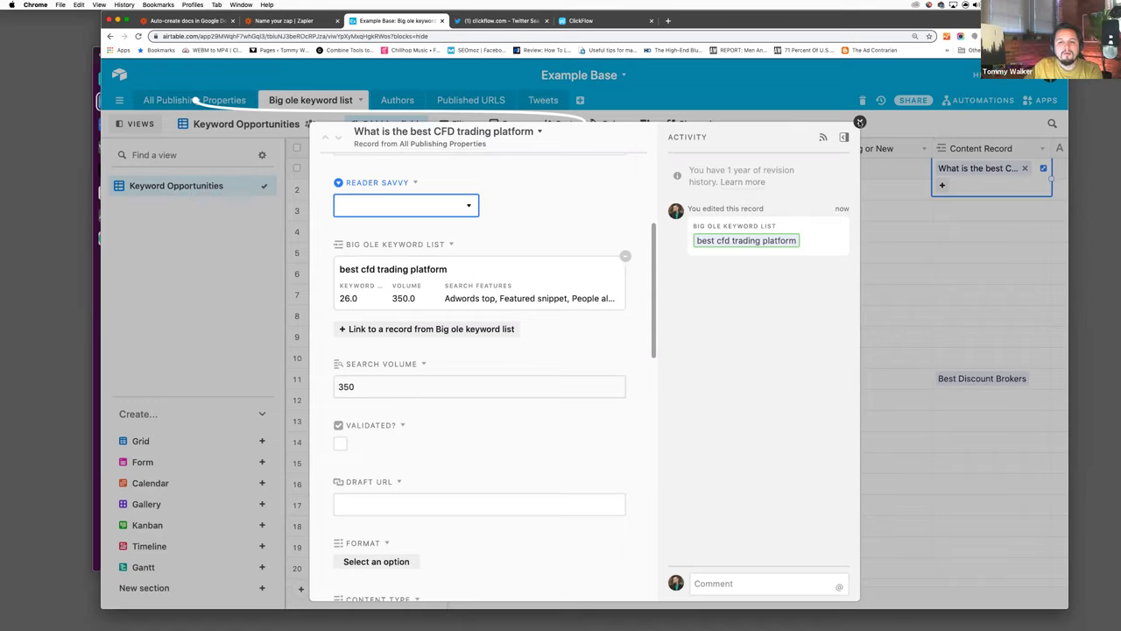
pyautogui.click(859, 121)
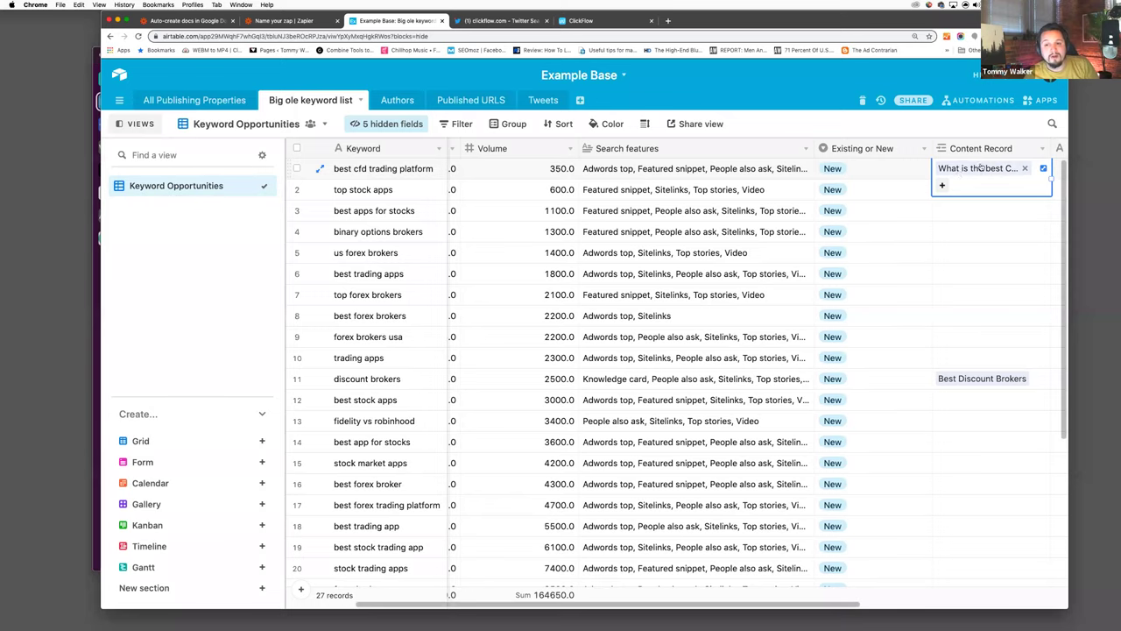
# - Check the CFD article in the Ideas view of All Publishing Properties and through its linked record in the keyword list
pyautogui.click(246, 98)
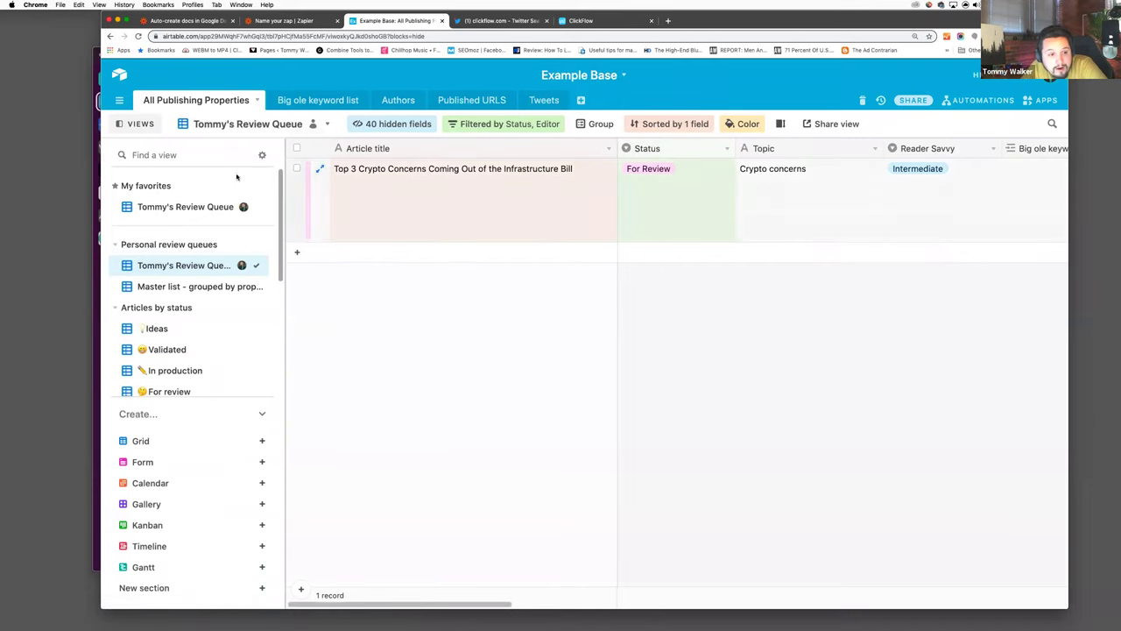
pyautogui.click(157, 330)
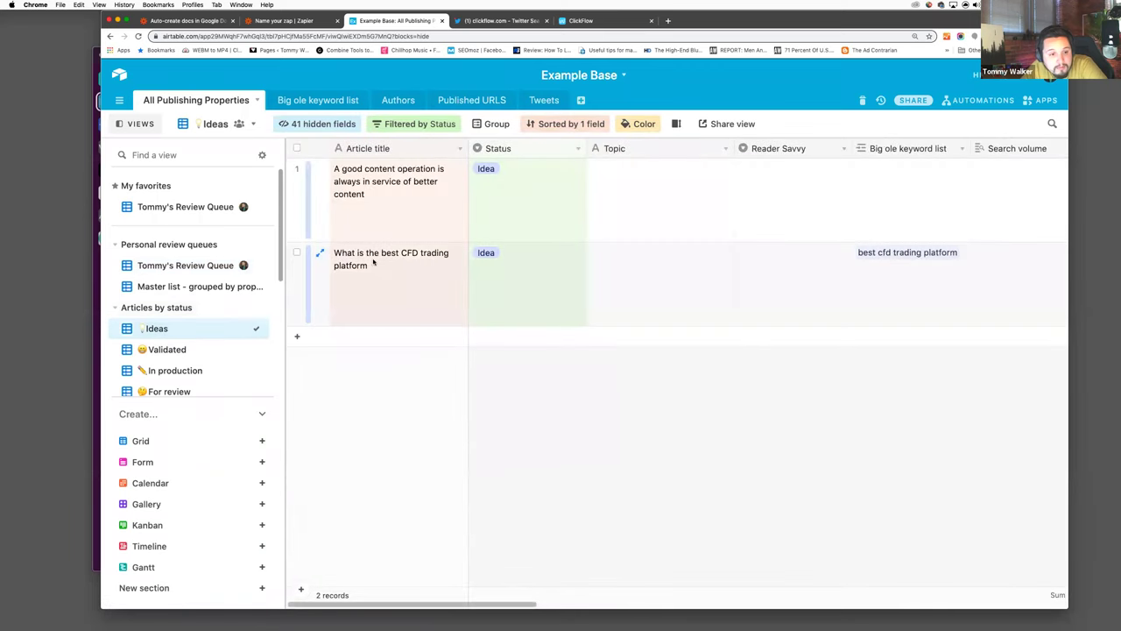
pyautogui.click(318, 100)
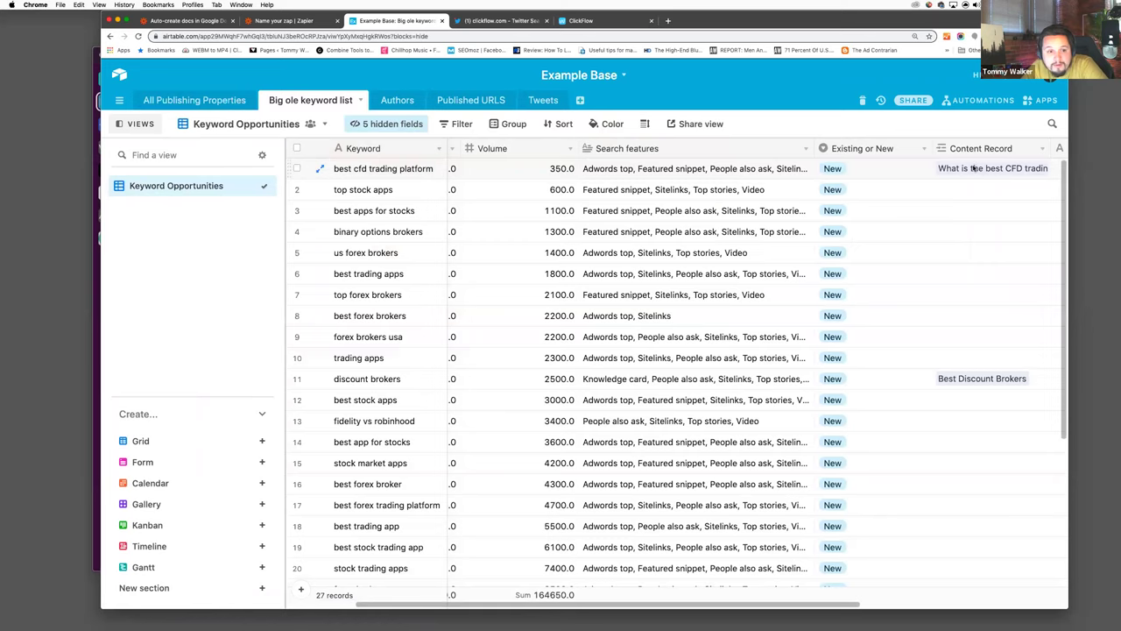
pyautogui.click(995, 169)
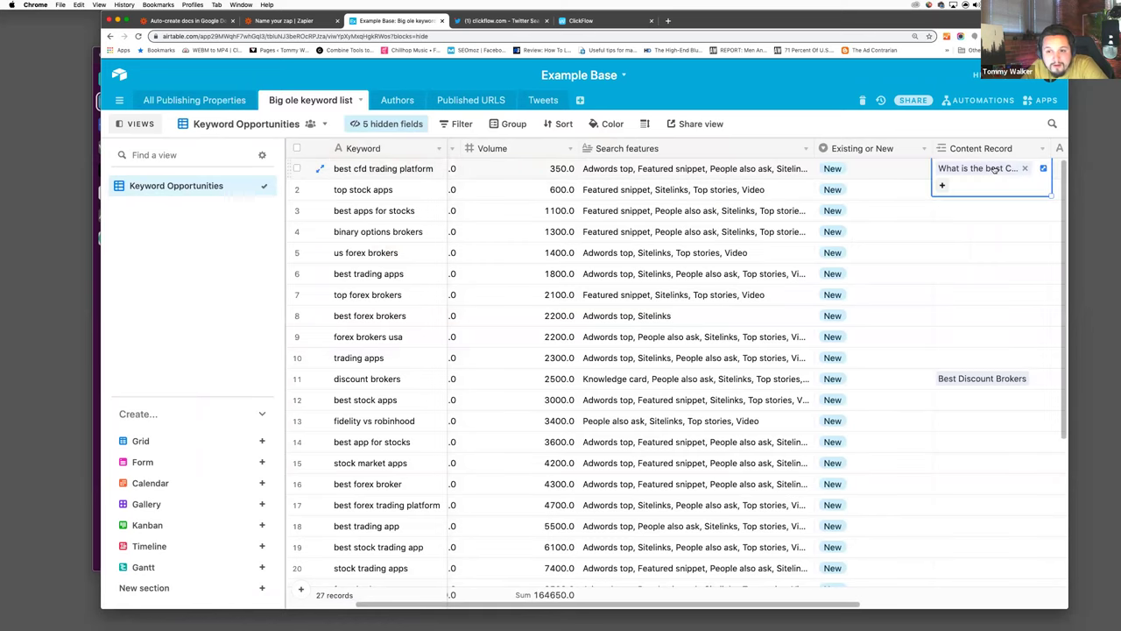
pyautogui.click(971, 170)
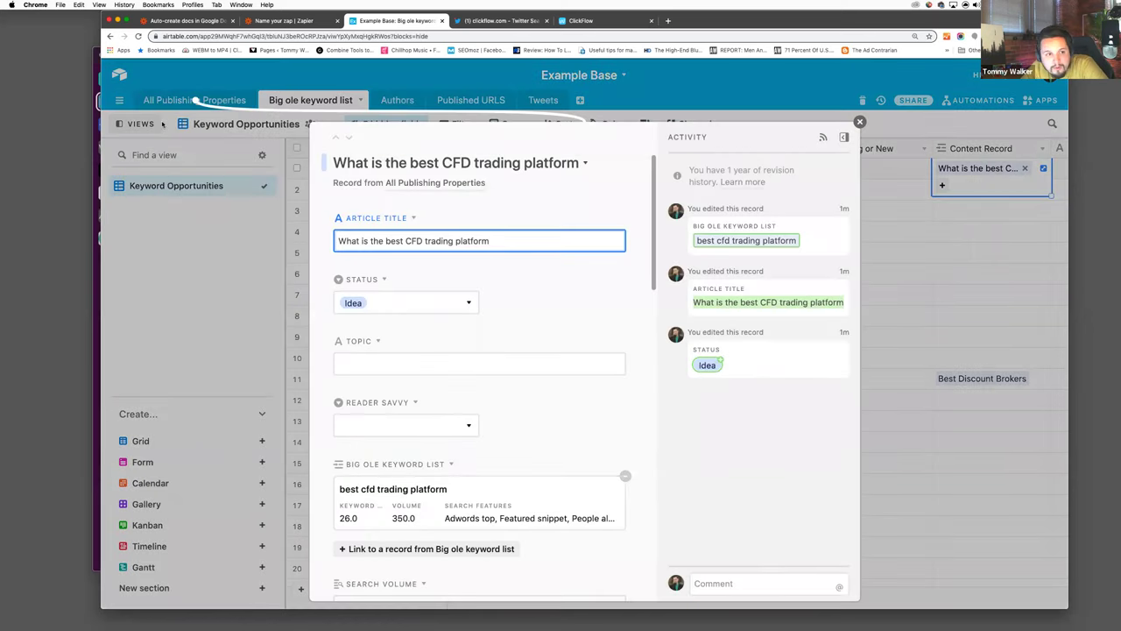
pyautogui.click(187, 100)
pyautogui.click(187, 100)
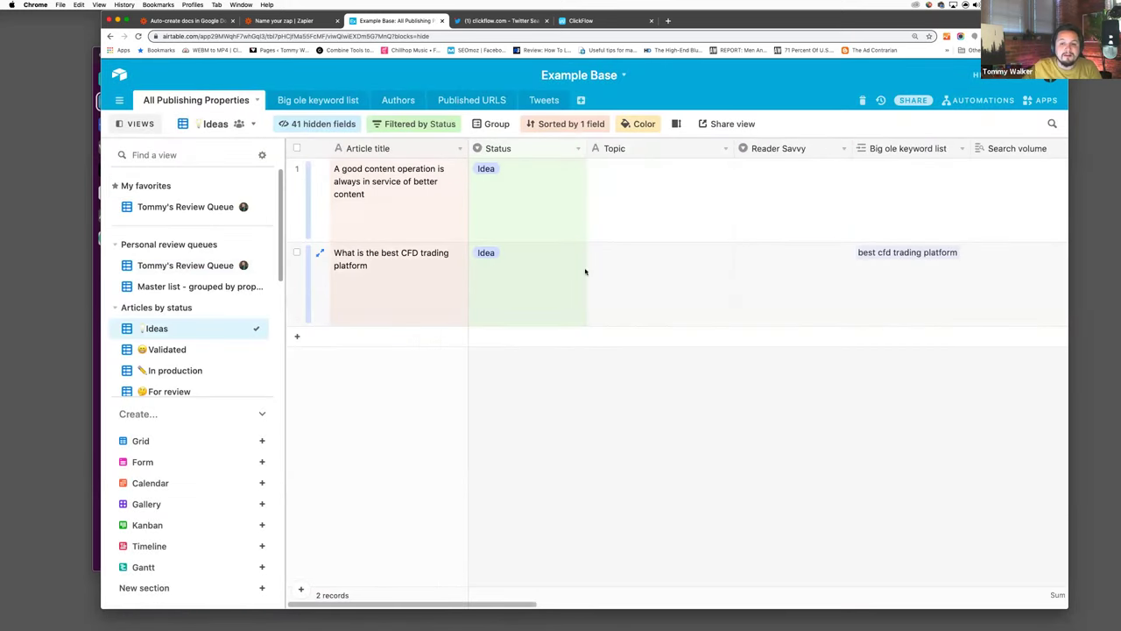
# - Mark the "What is the best CFD trading platform" article as validated in the Ideas view
pyautogui.click(786, 280)
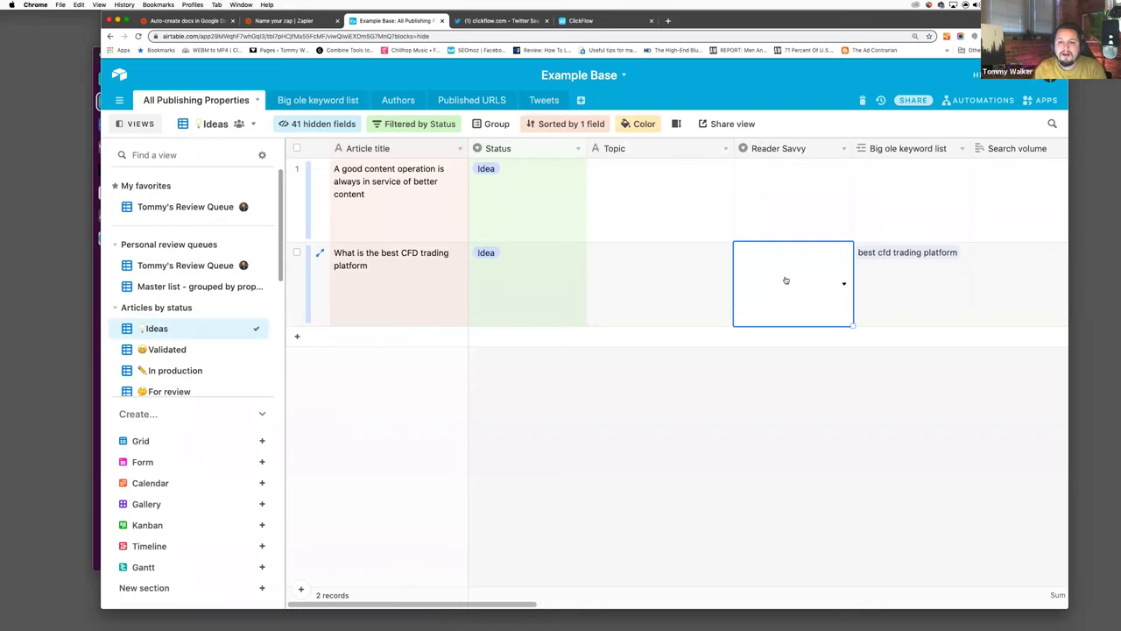
pyautogui.press('Right')
pyautogui.press('Right')
pyautogui.press('Right')
pyautogui.press('Right')
pyautogui.press('Left')
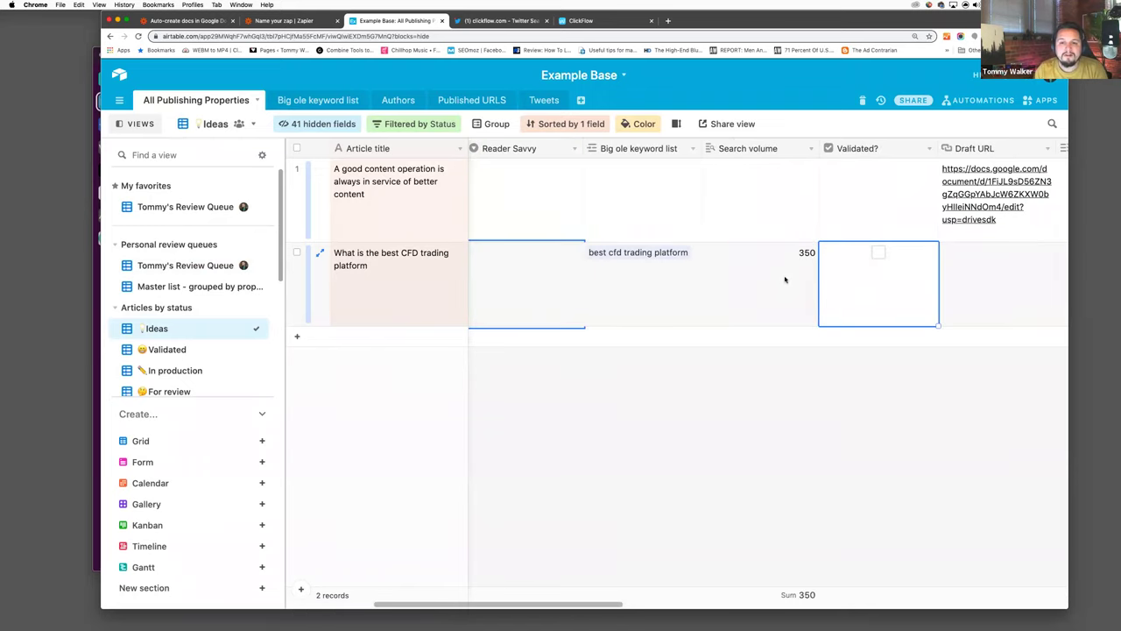
pyautogui.click(878, 253)
# - Examine the CFD article's columns from Draft URL through Format, Content Type, Featured image and Draft date to Publish Date
pyautogui.click(971, 261)
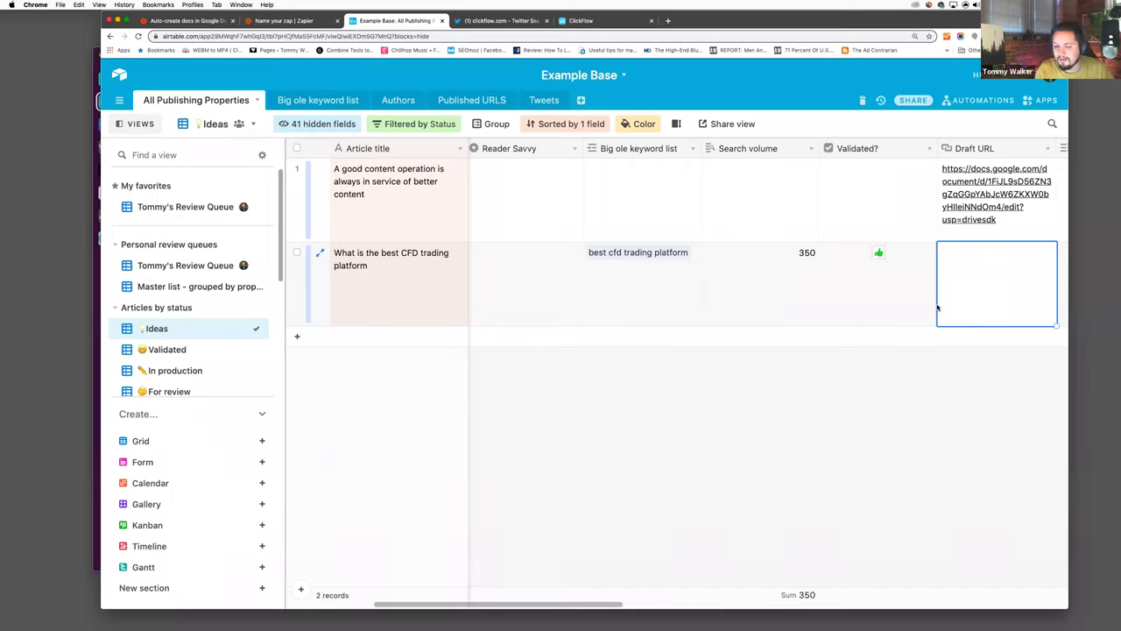
pyautogui.hscroll(3, 937, 307)
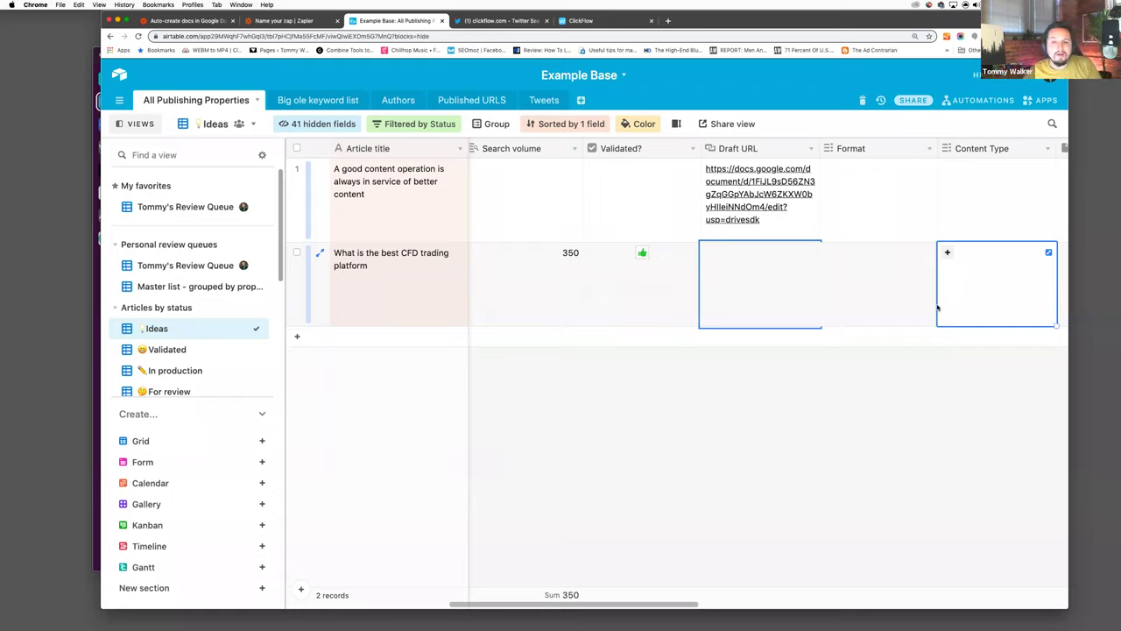
pyautogui.click(773, 287)
pyautogui.press('Tab')
pyautogui.press('Tab')
pyautogui.press('Tab')
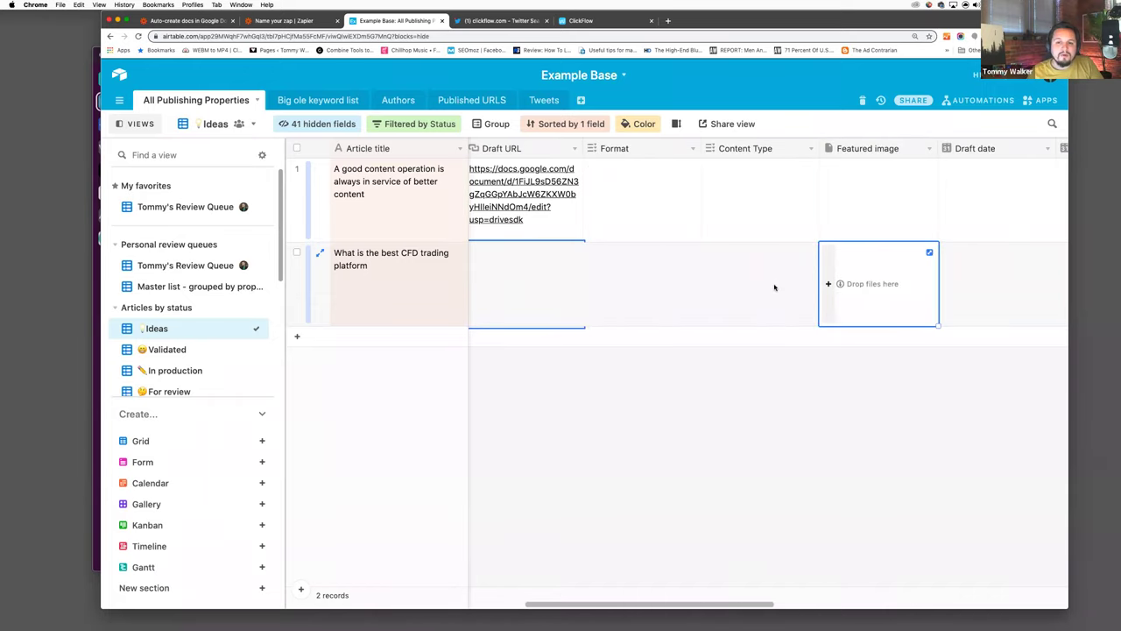
pyautogui.press('Tab')
pyautogui.press('Tab')
pyautogui.press('Tab')
pyautogui.hotkey('shift', 'Tab')
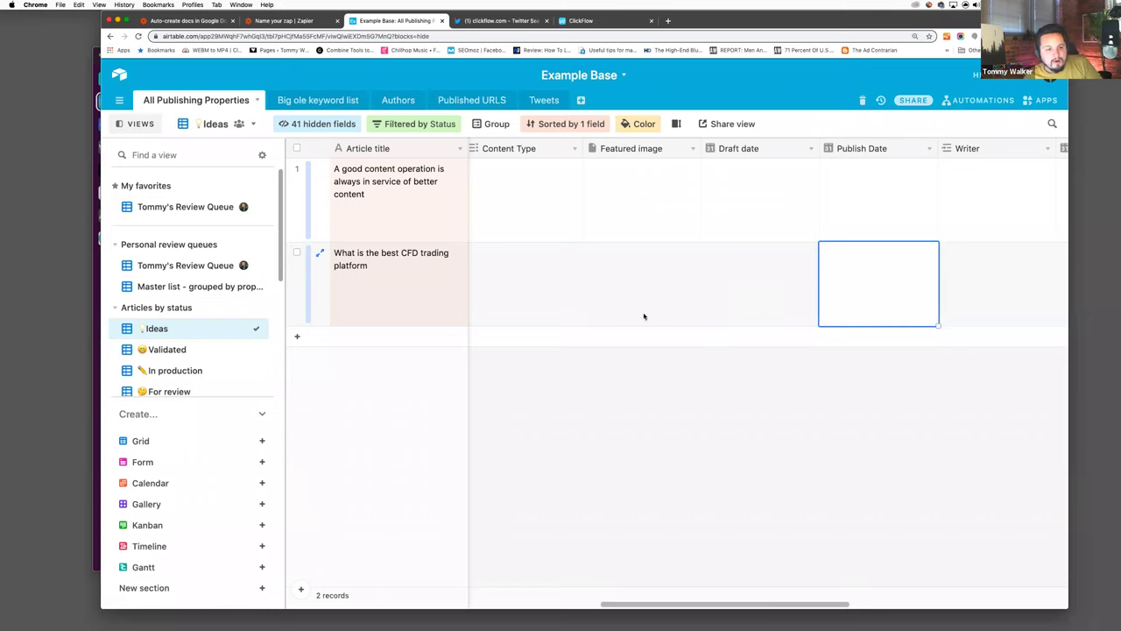
# - Compare the Validated and Ideas views to check where the CFD trading platform article is listed
pyautogui.click(180, 349)
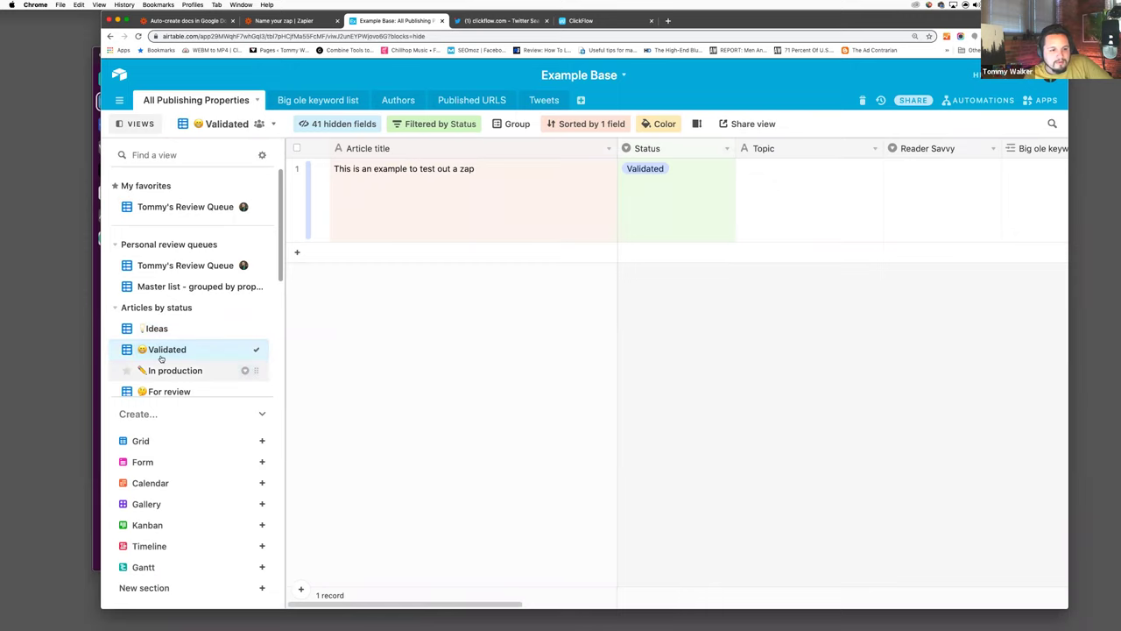
pyautogui.click(157, 329)
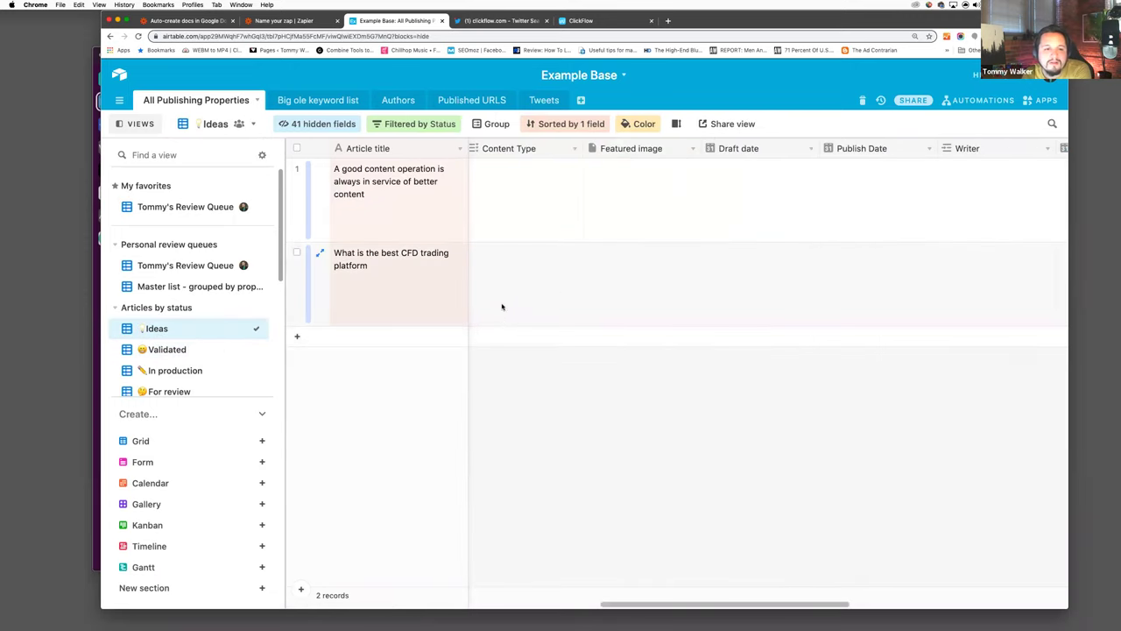
pyautogui.moveTo(740, 603); pyautogui.dragTo(597, 601)
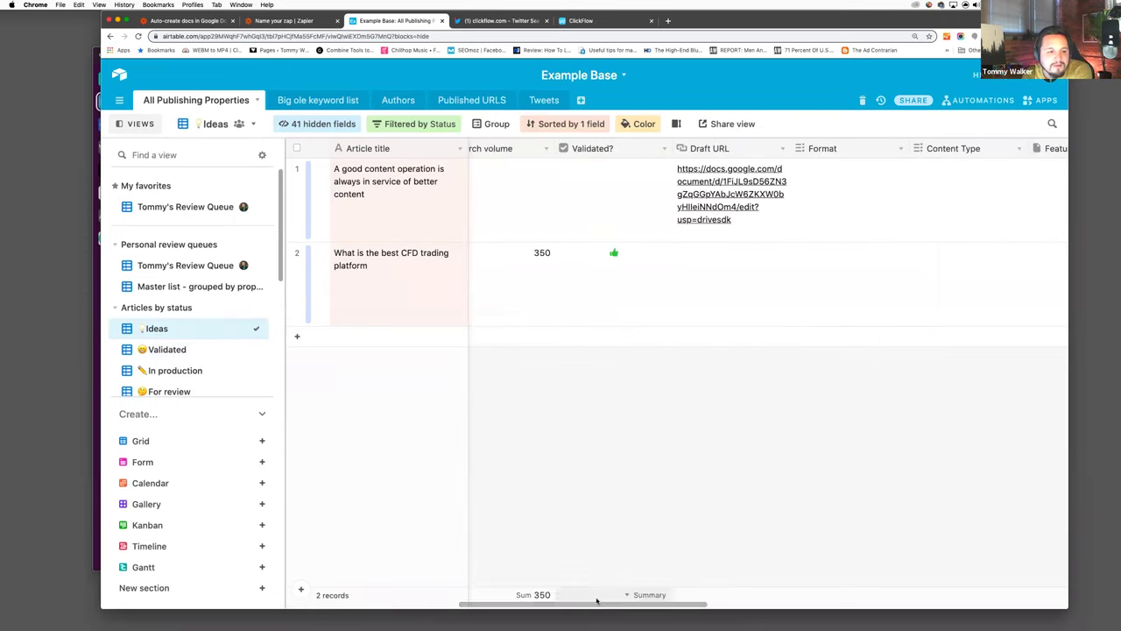
pyautogui.click(160, 349)
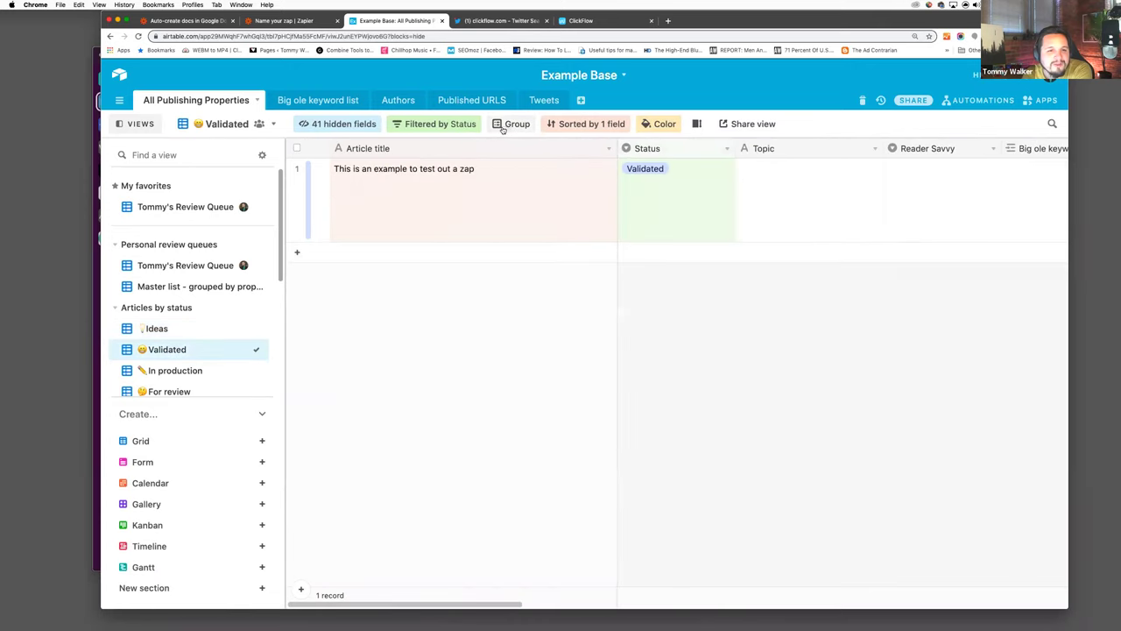
# - Add a filter condition to the Validated view so that the Validated? field is checked
pyautogui.click(424, 127)
pyautogui.click(438, 200)
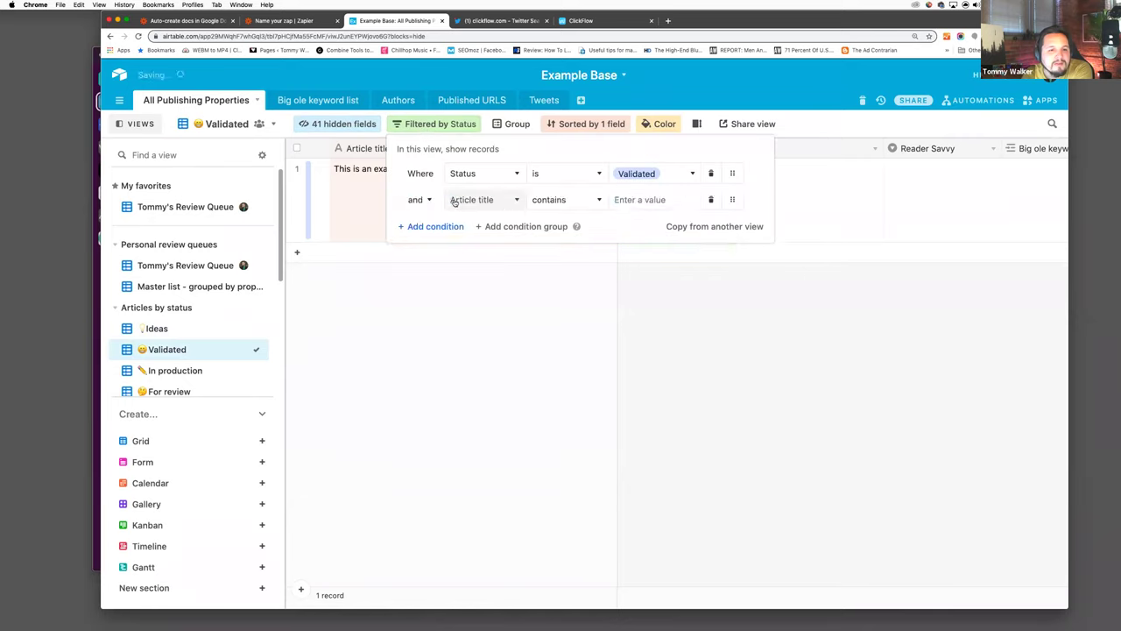
pyautogui.click(493, 201)
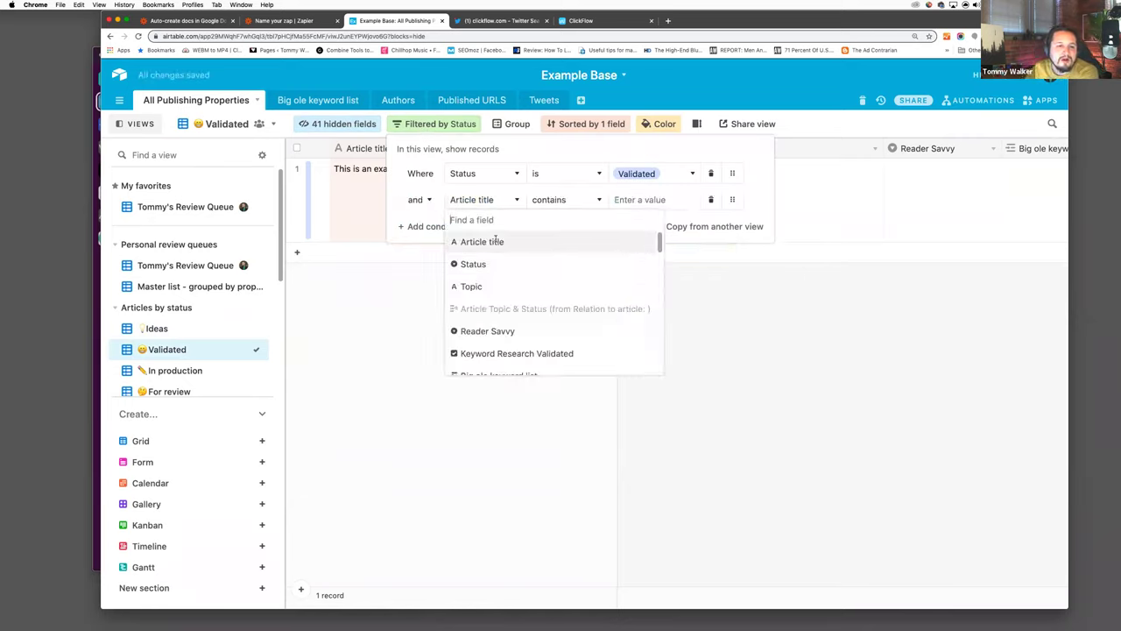
pyautogui.write('vali')
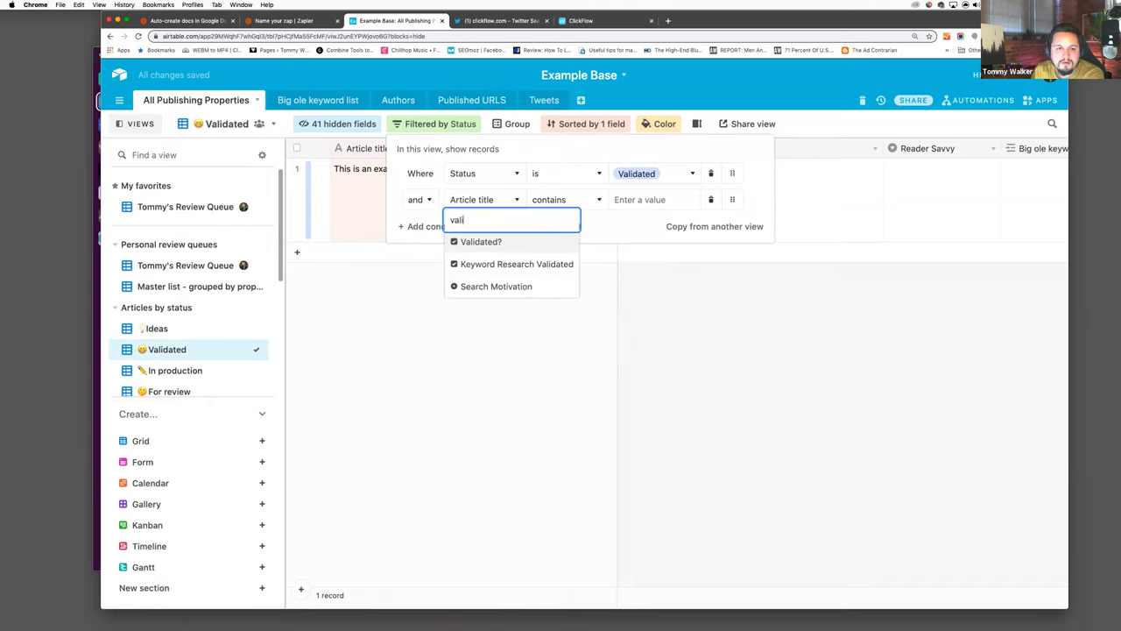
pyautogui.press('Return')
pyautogui.click(654, 199)
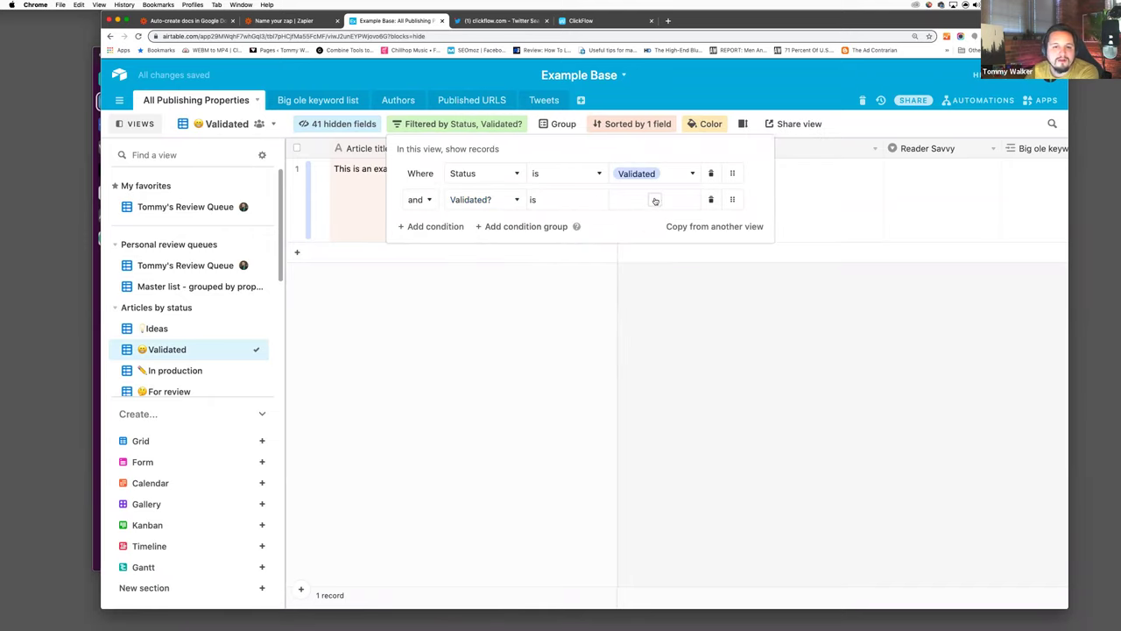
pyautogui.click(574, 258)
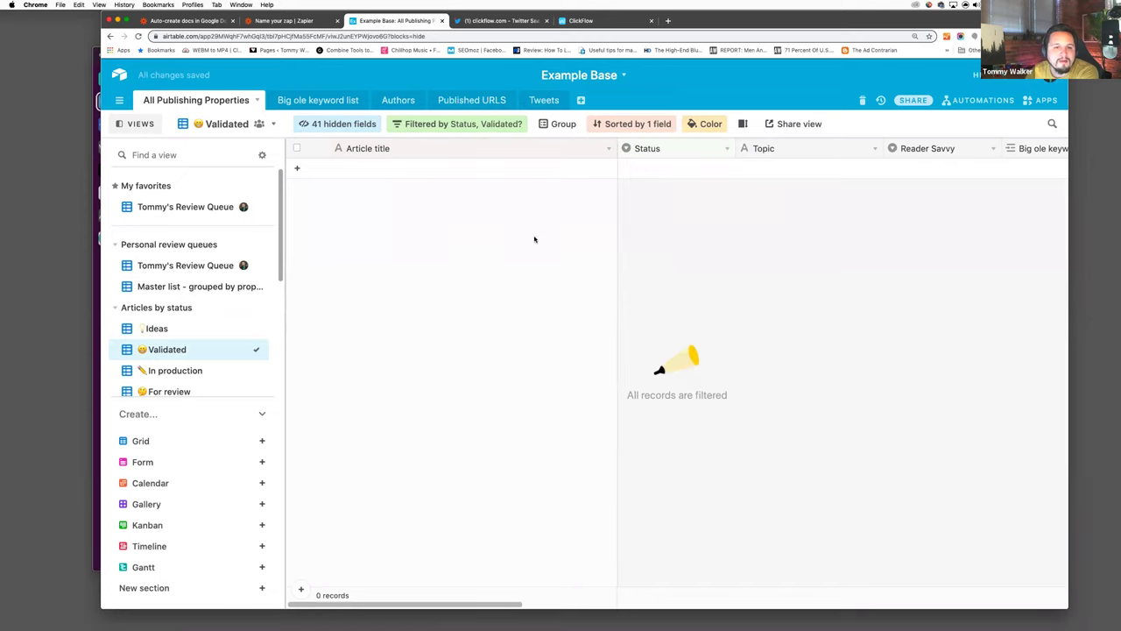
# - Remove the Status condition from the Validated view's filter, keeping only the Validated? condition
pyautogui.click(155, 329)
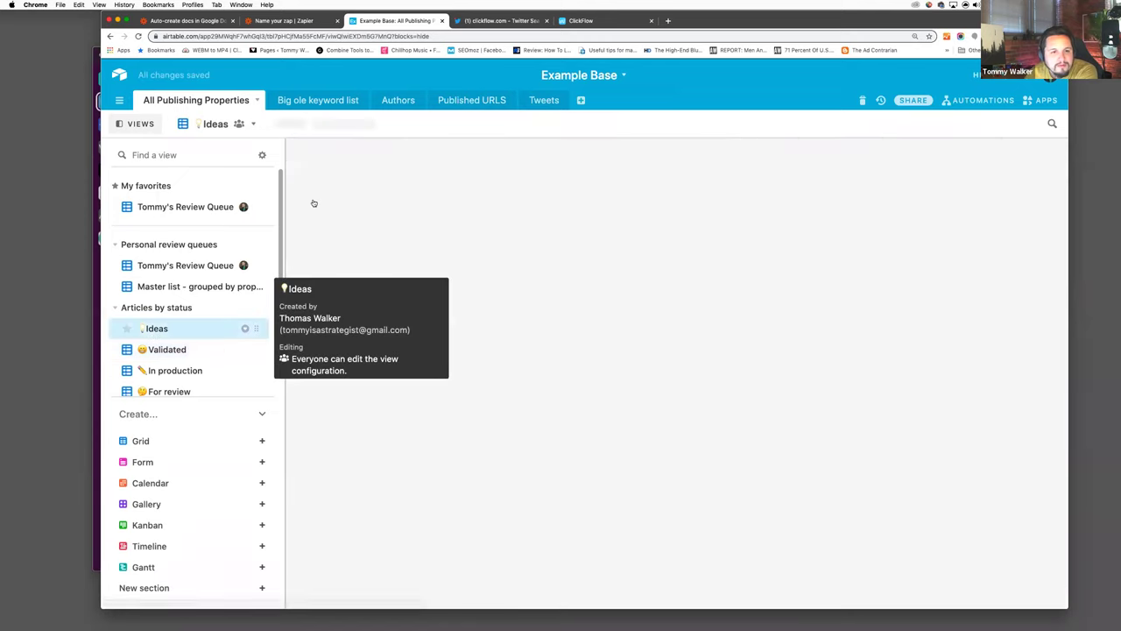
pyautogui.click(162, 348)
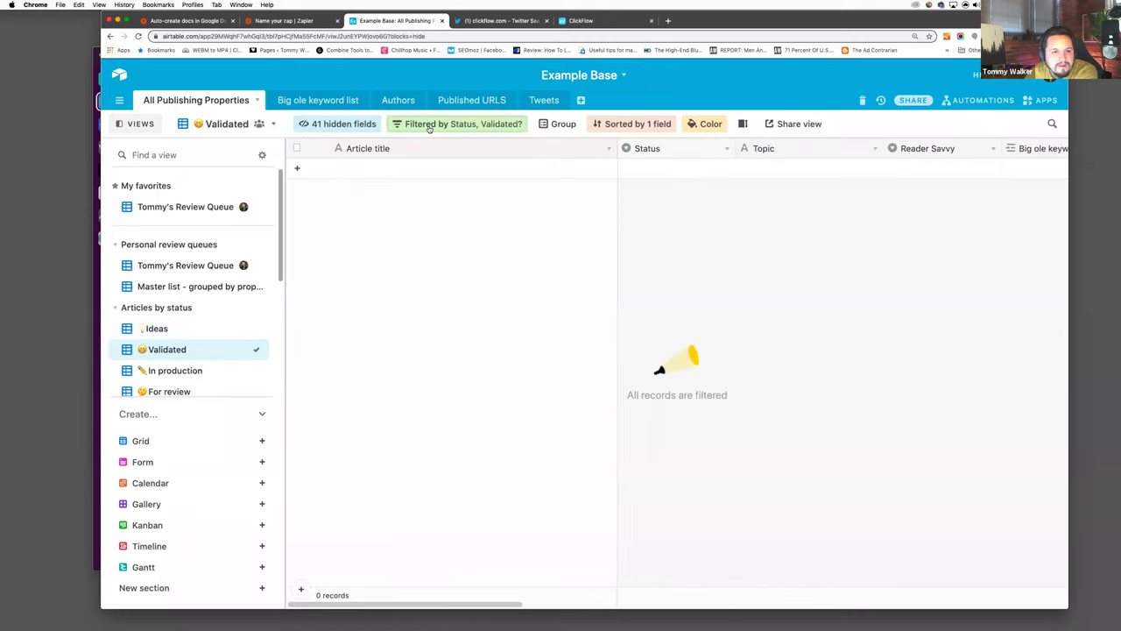
pyautogui.click(429, 127)
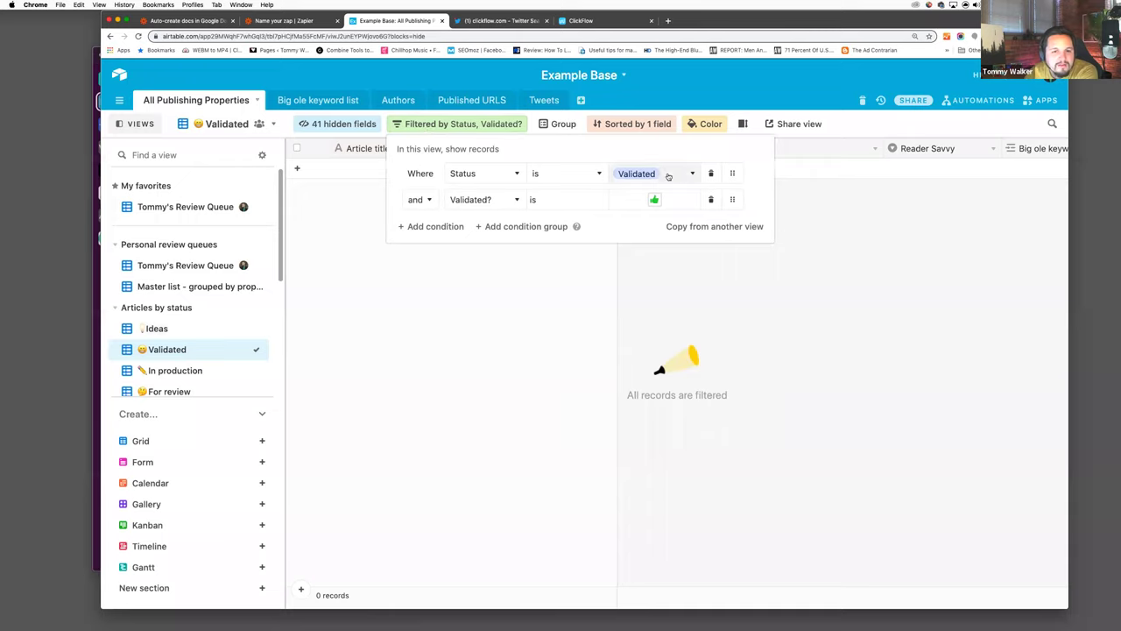
pyautogui.click(710, 173)
pyautogui.click(494, 351)
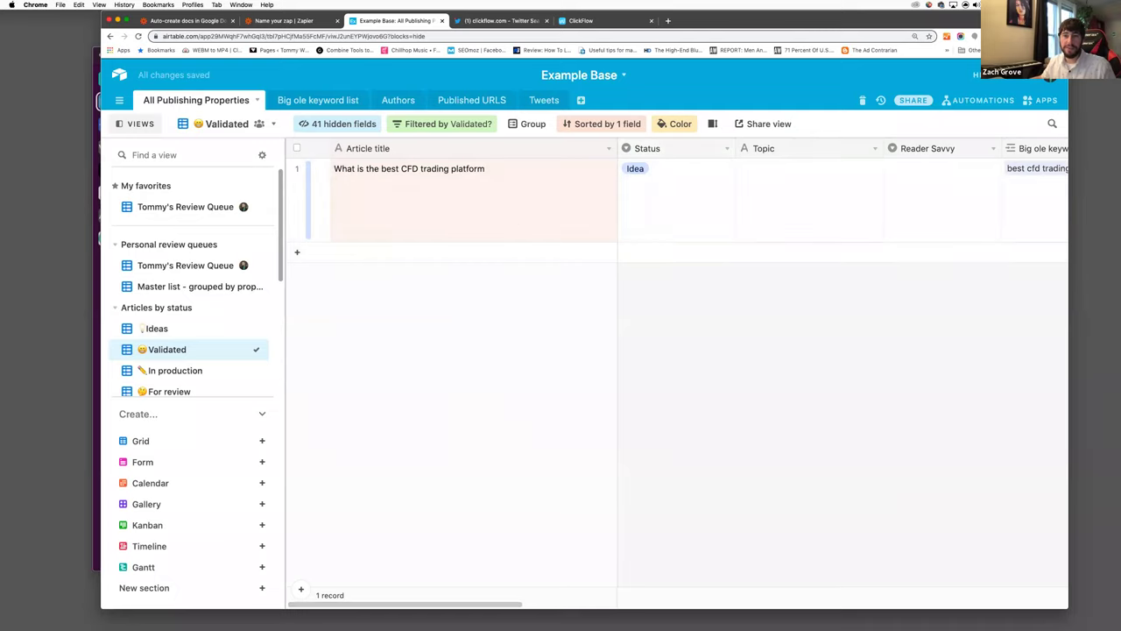
# - Open the Big ole keyword list table and look over its table options and view sharing options
pyautogui.click(323, 103)
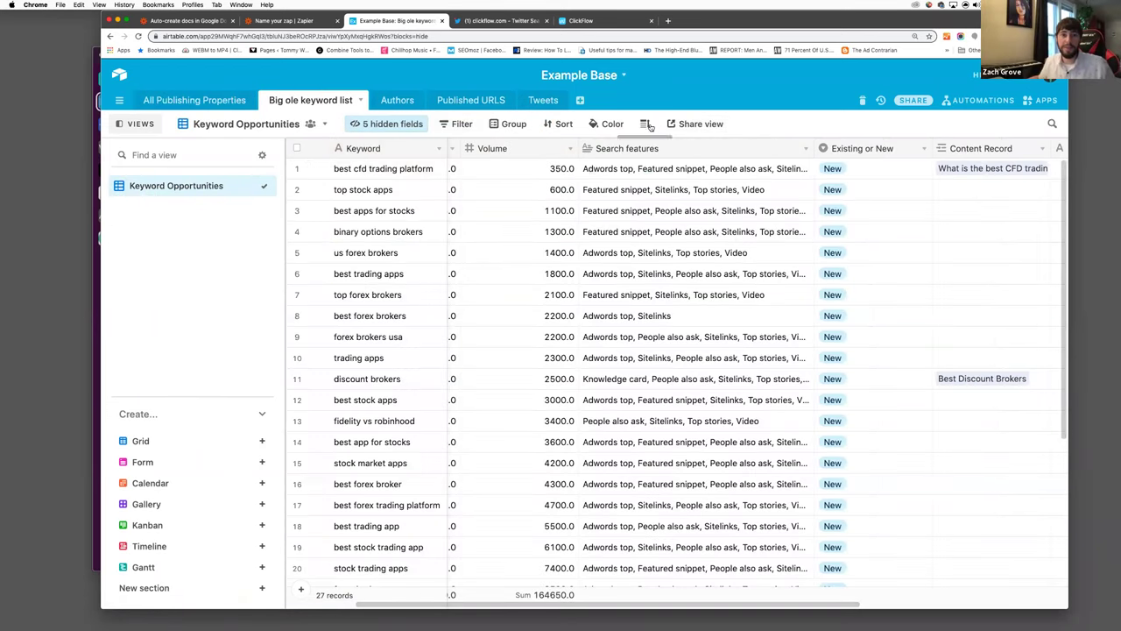
pyautogui.click(362, 103)
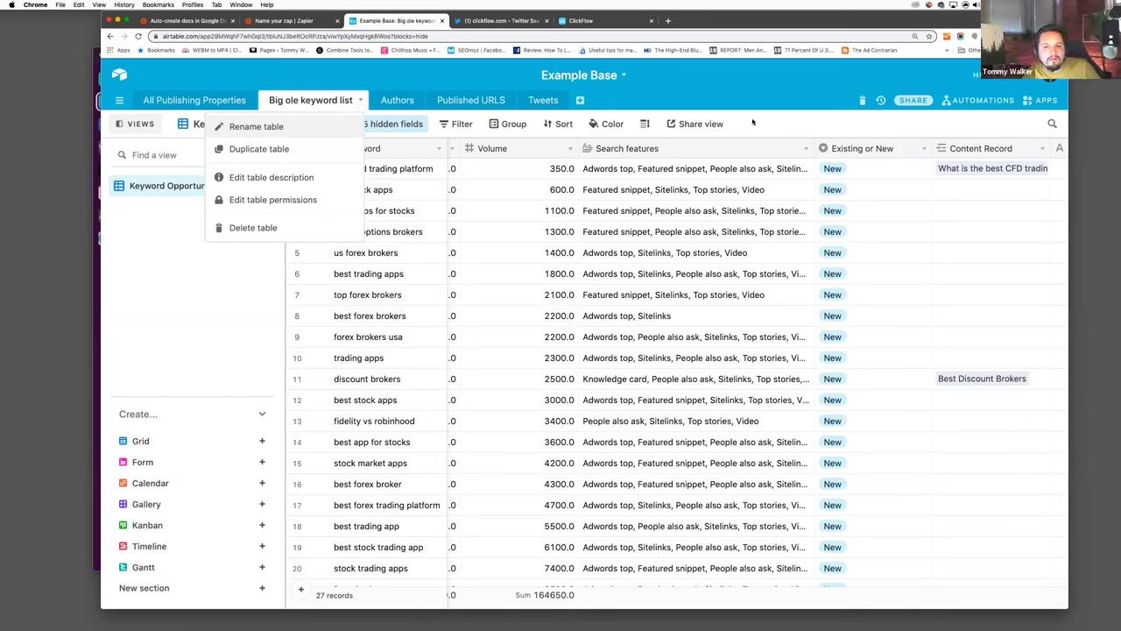
pyautogui.click(751, 122)
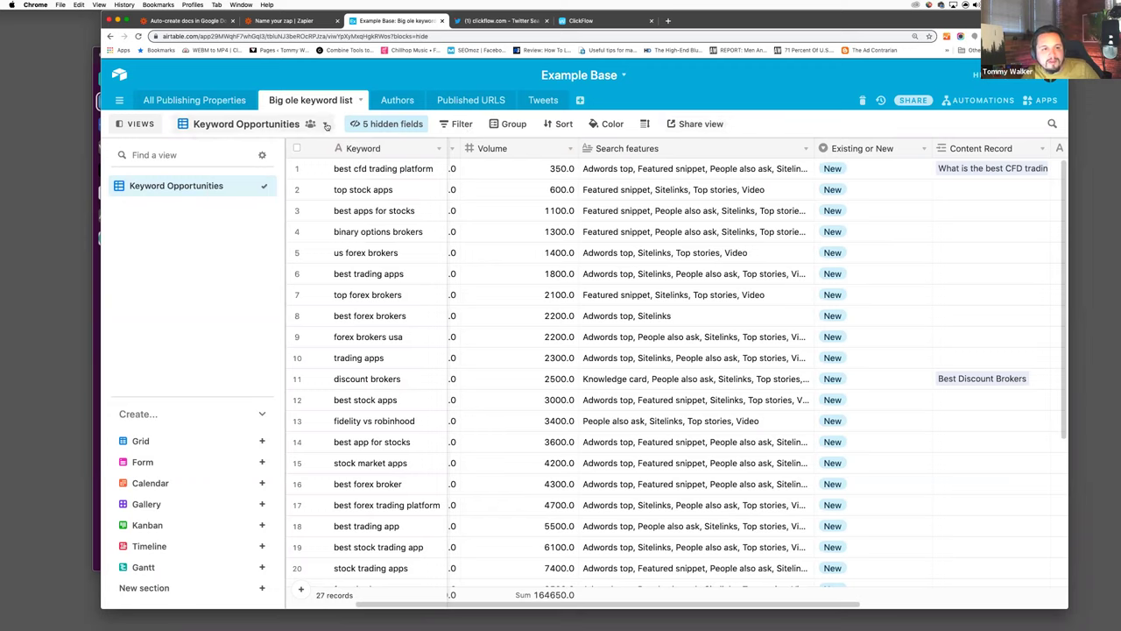
pyautogui.click(690, 124)
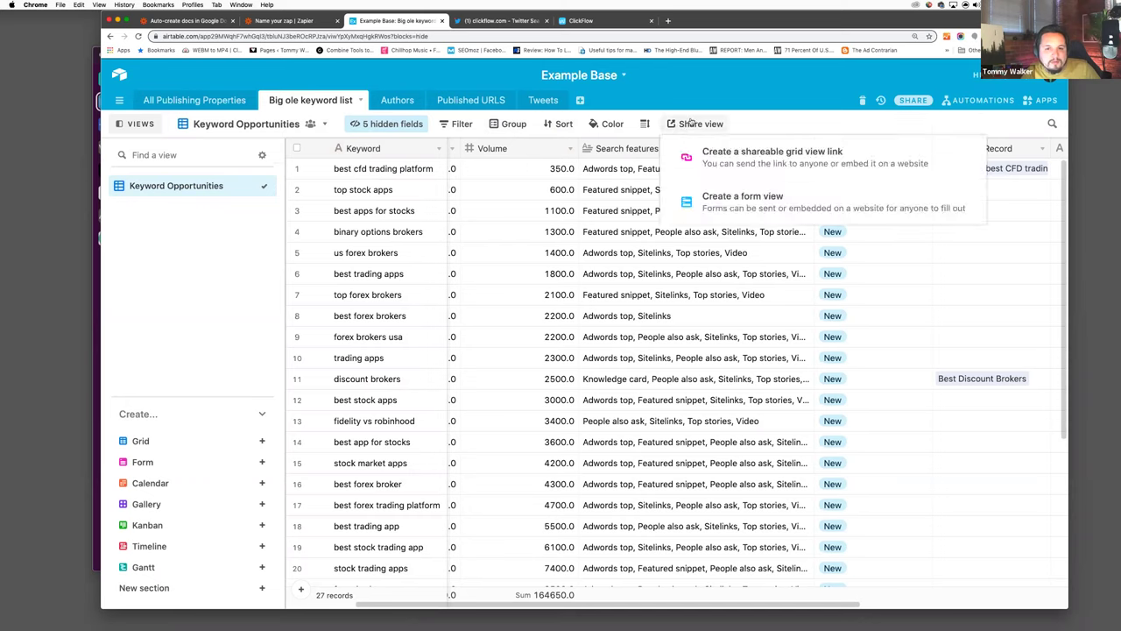
pyautogui.click(813, 125)
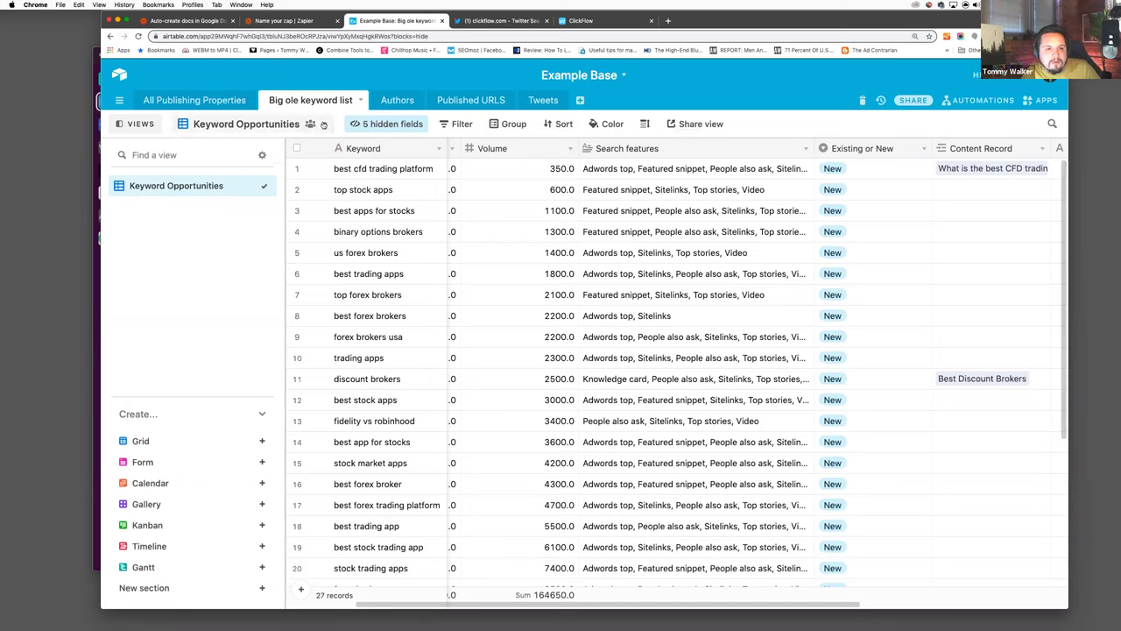
pyautogui.click(359, 100)
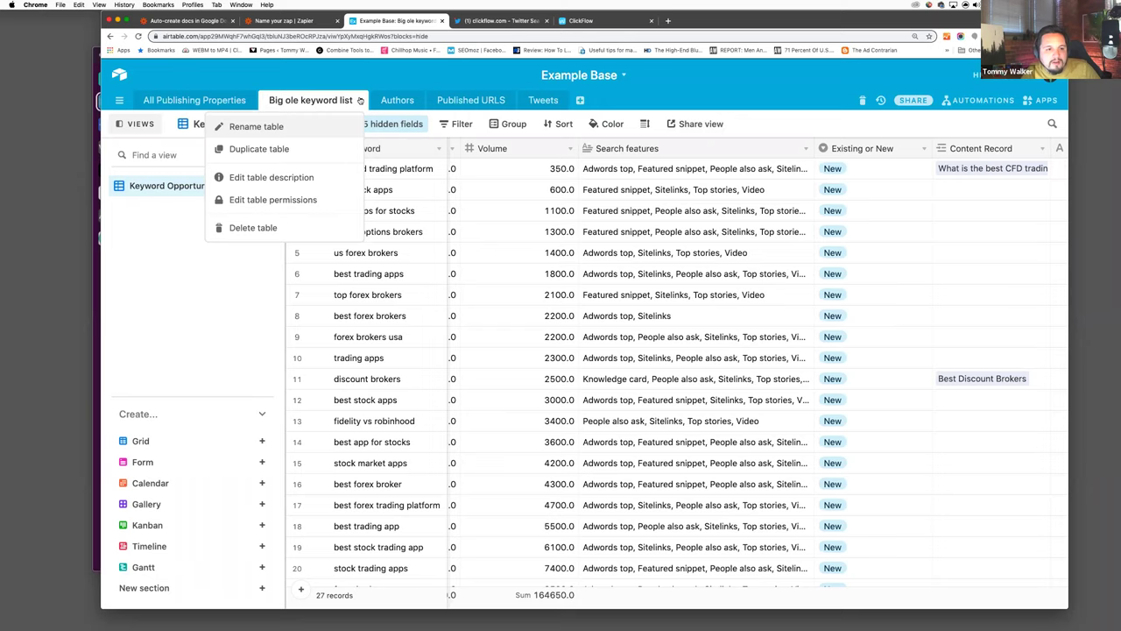
pyautogui.click(751, 125)
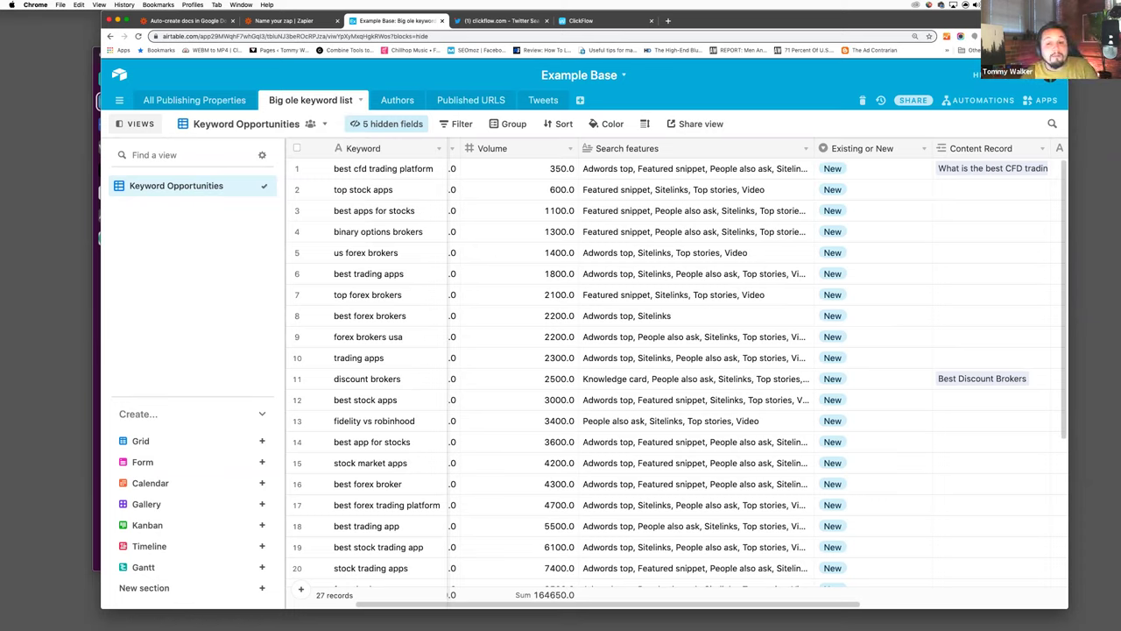
# - Inspect the Content Record field's link type and the tables it can link to, leaving its configuration as it is
pyautogui.click(917, 175)
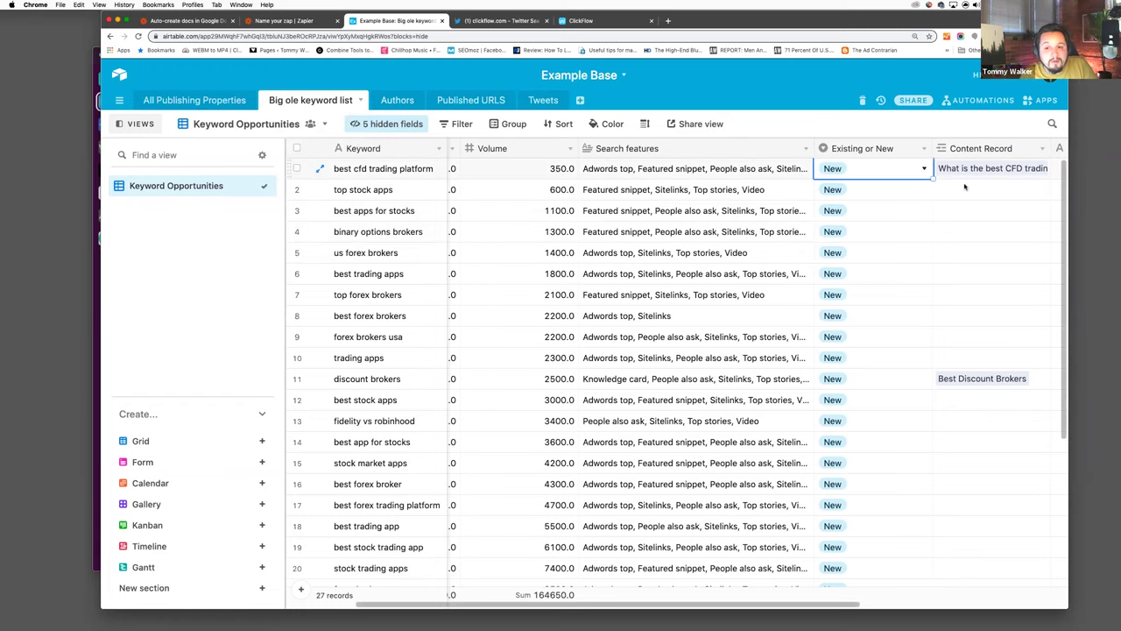
pyautogui.doubleClick(981, 148)
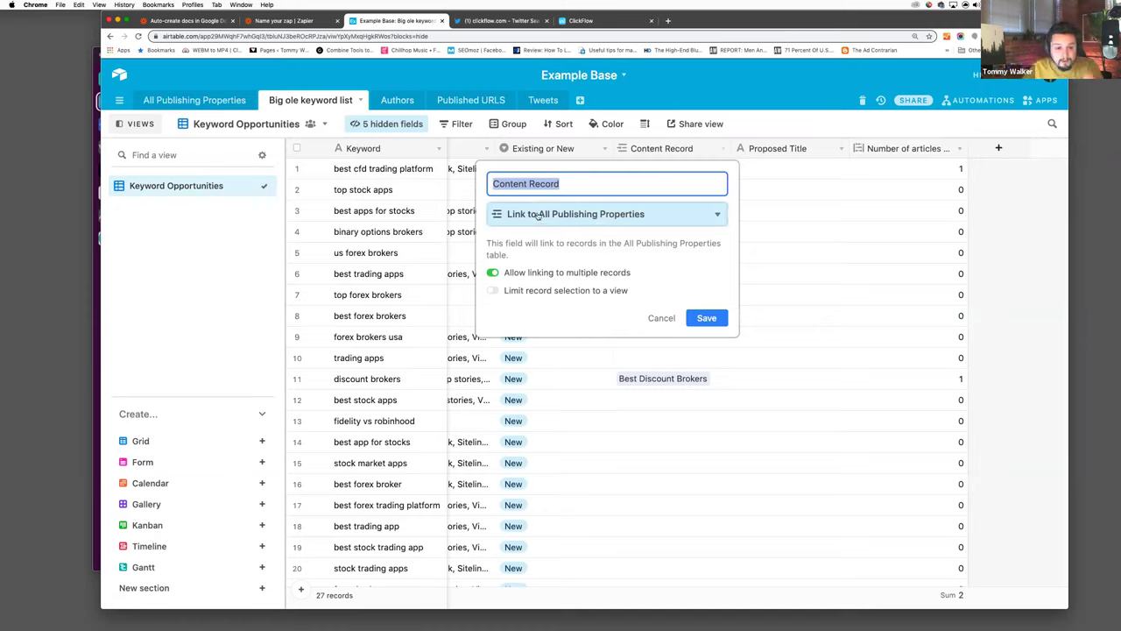
pyautogui.click(537, 216)
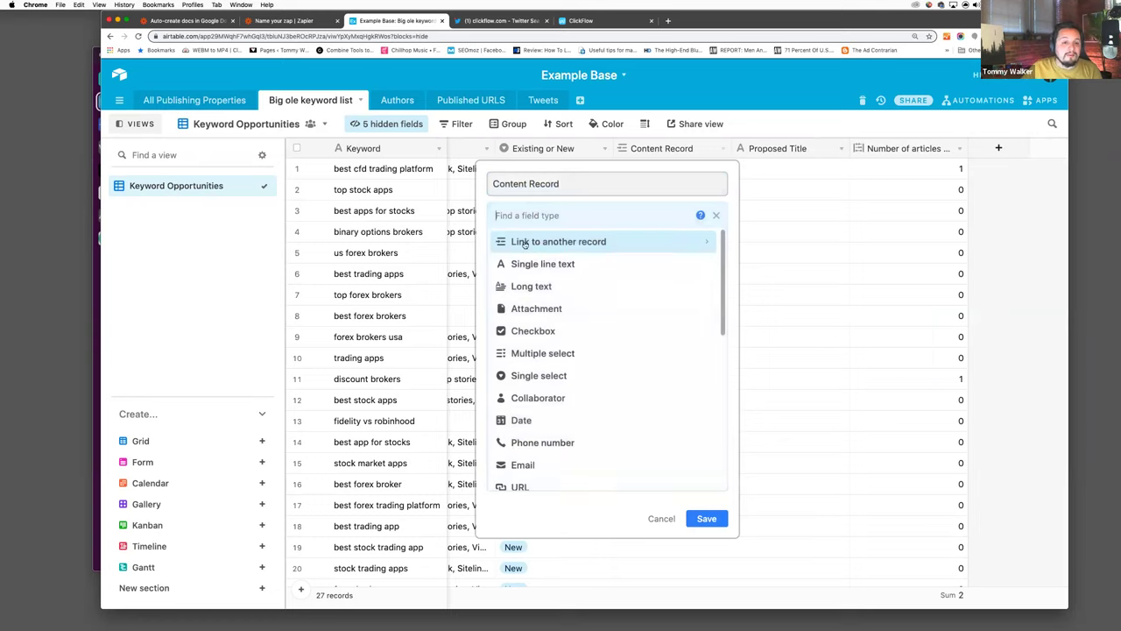
pyautogui.click(540, 242)
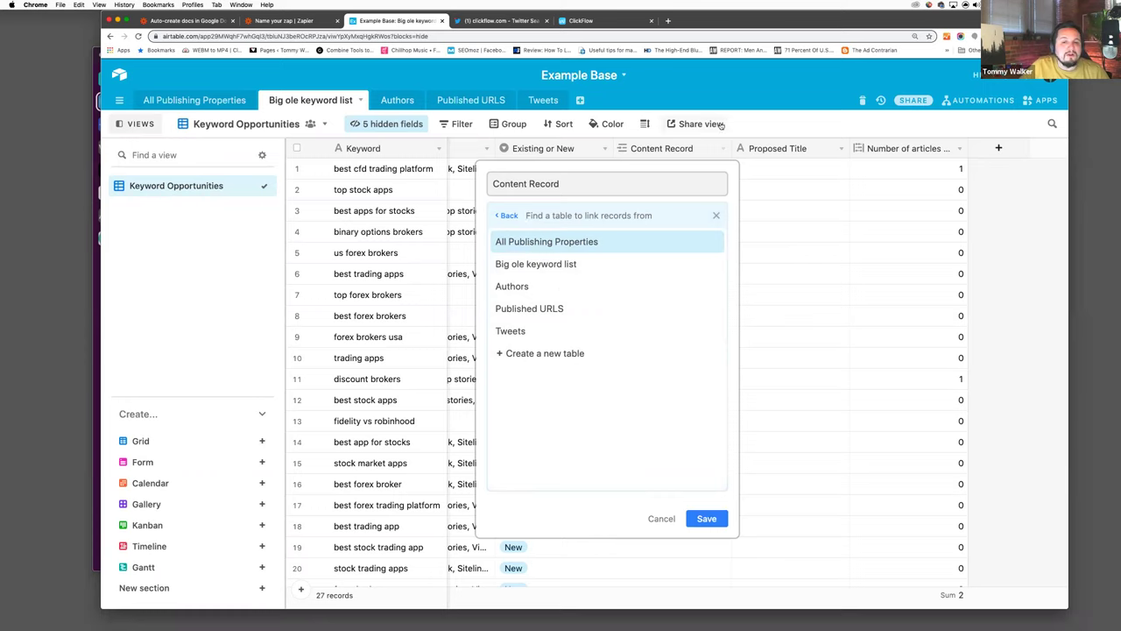
pyautogui.click(760, 123)
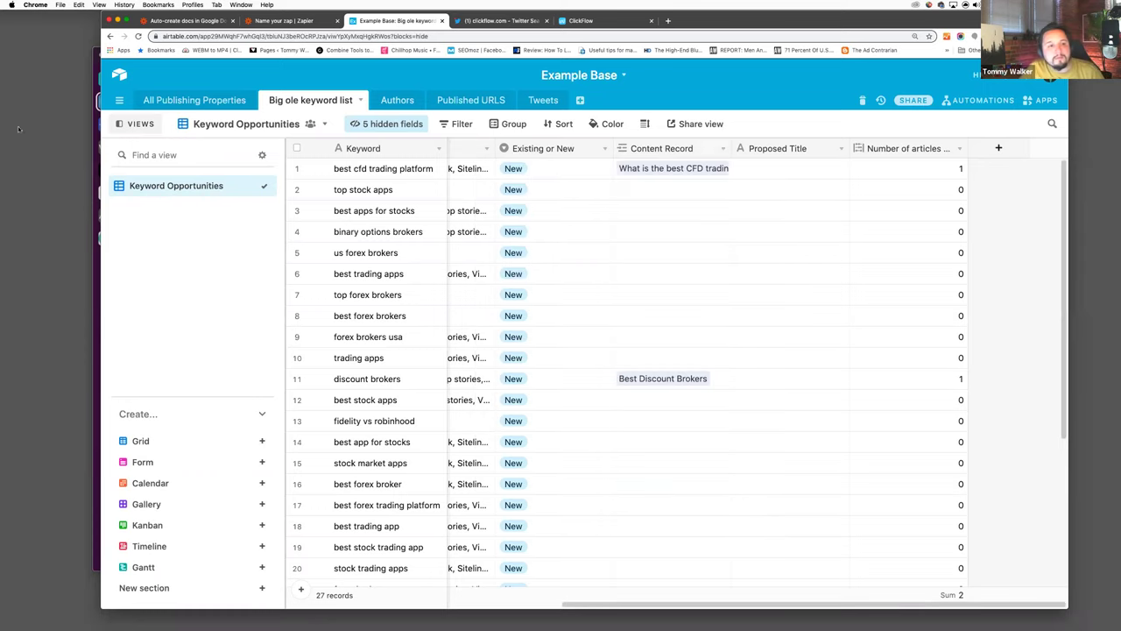
# - Return to the Validated view of All Publishing Properties and review its filter condition
pyautogui.click(199, 101)
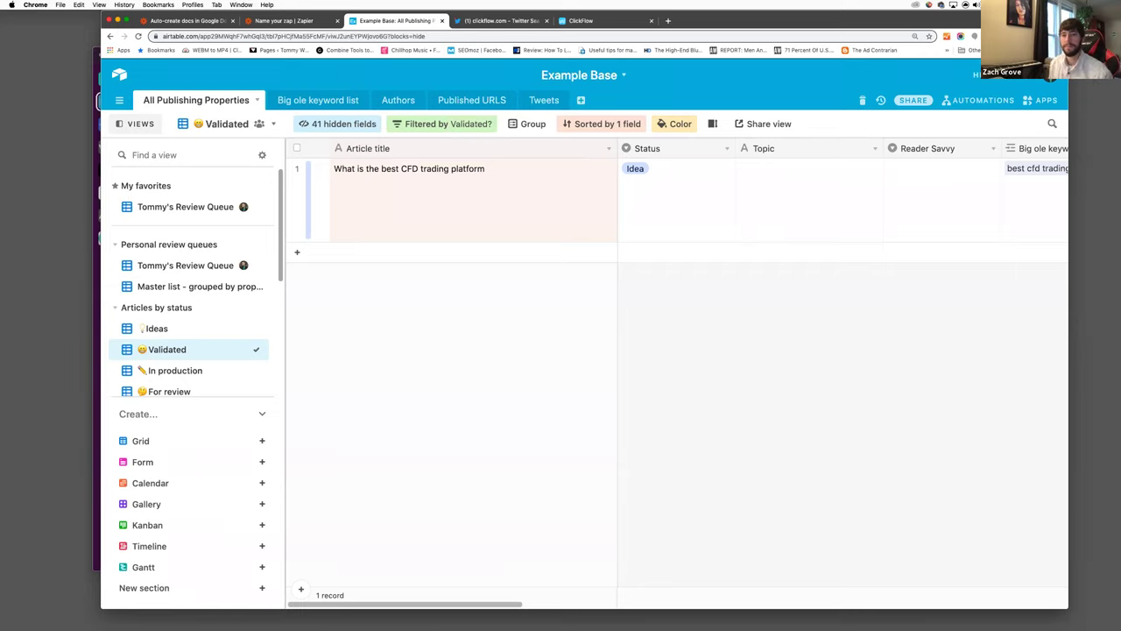
pyautogui.moveTo(967, 25); pyautogui.dragTo(917, 24)
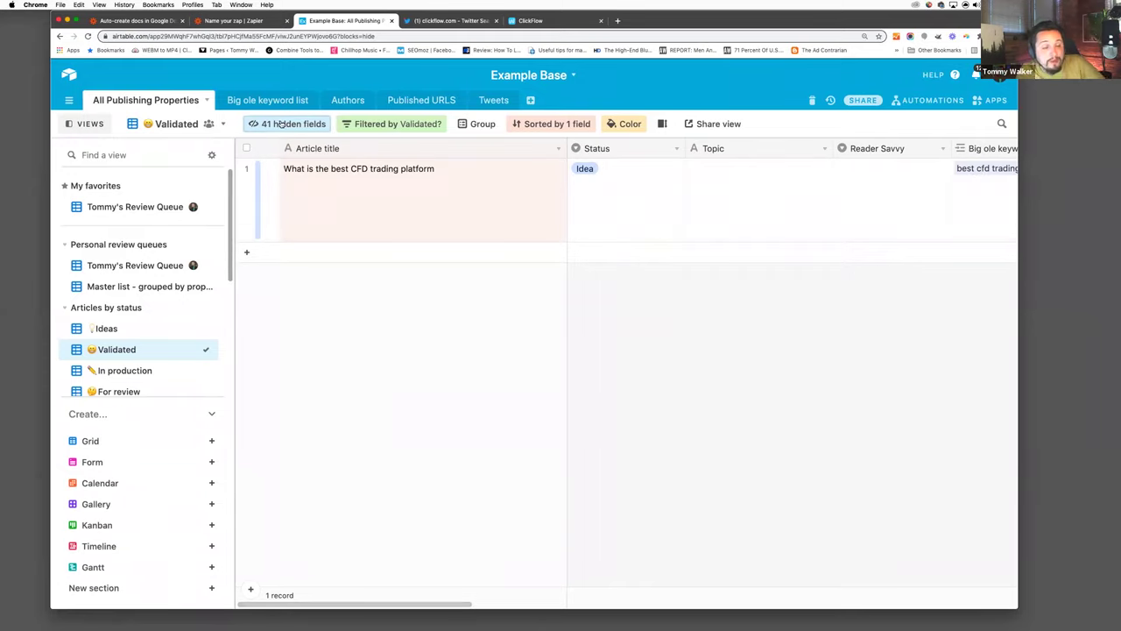
pyautogui.click(383, 127)
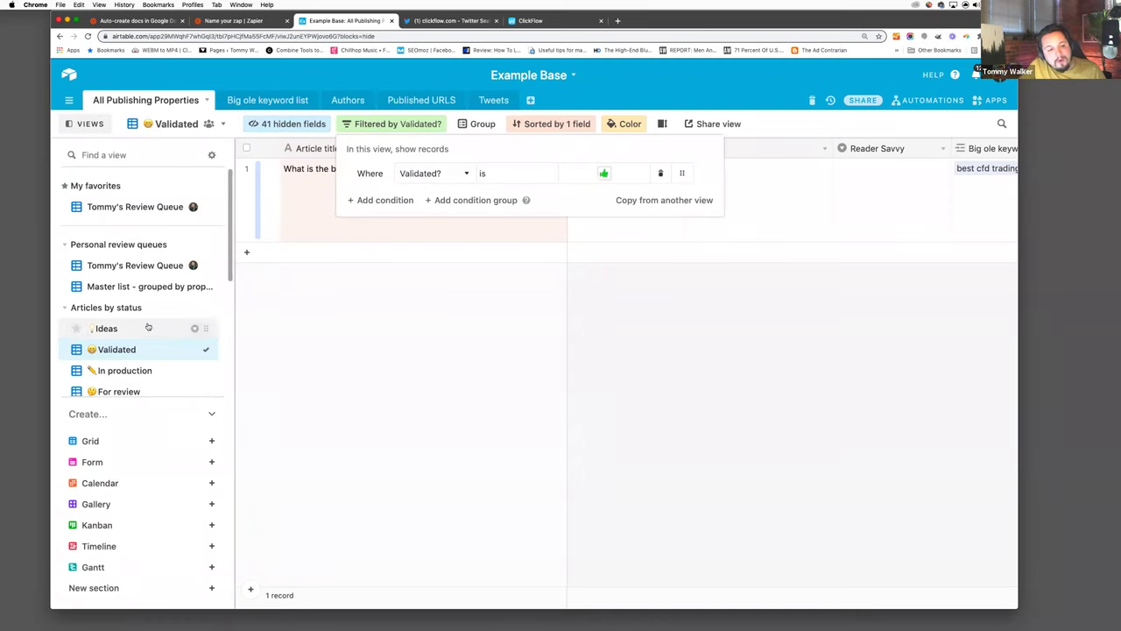
pyautogui.click(429, 363)
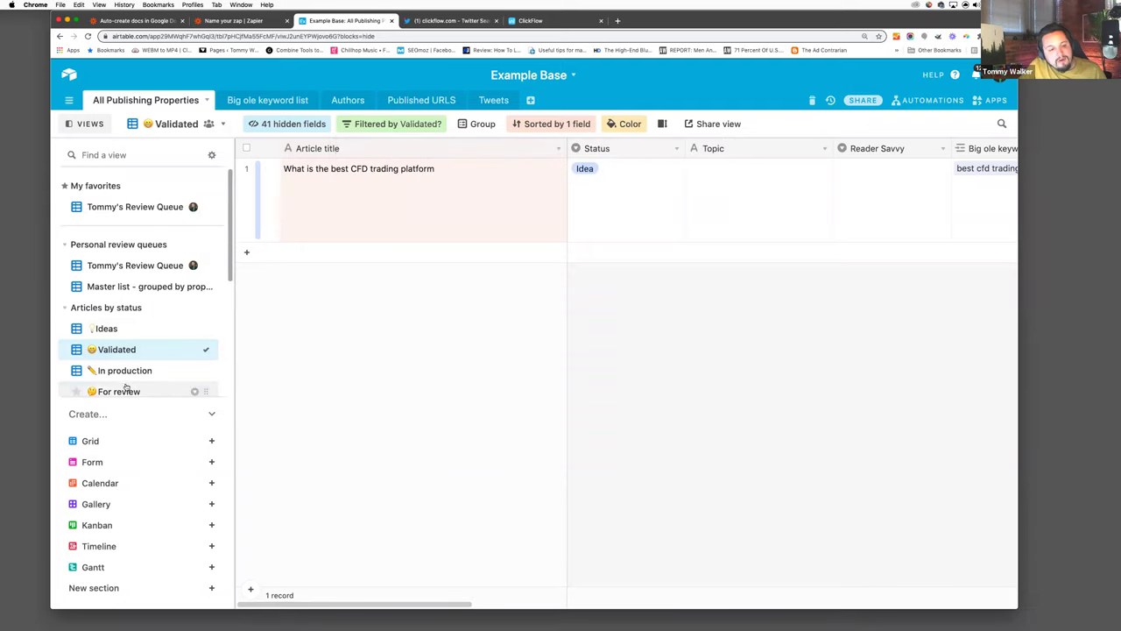
# - Compare the Master list view with the Ideas view of All Publishing Properties
pyautogui.click(137, 289)
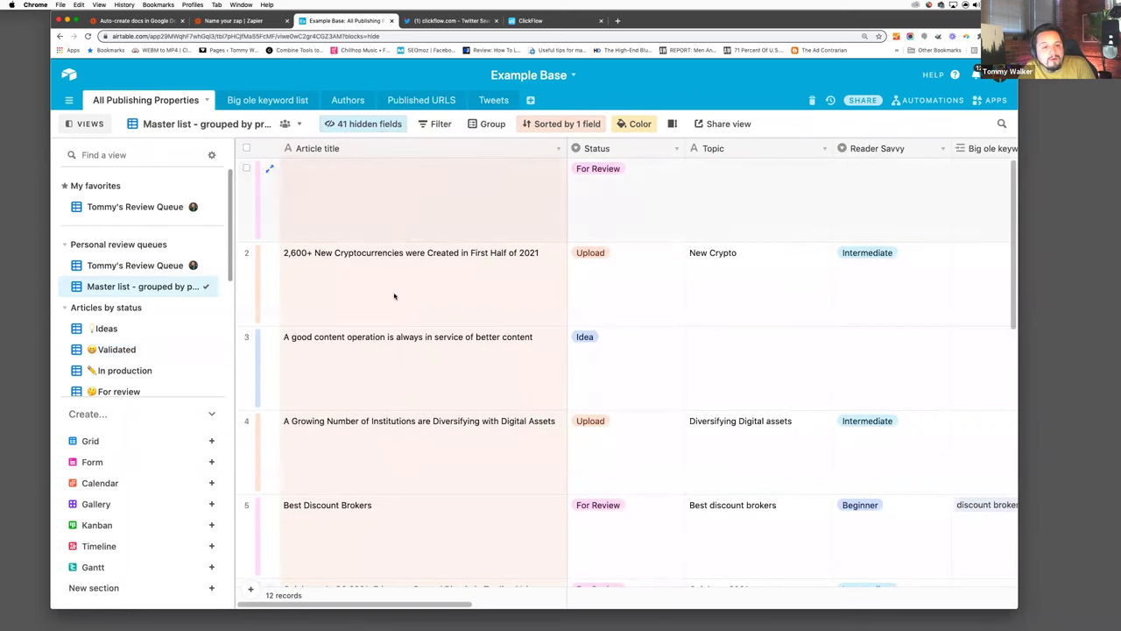
pyautogui.moveTo(117, 348)
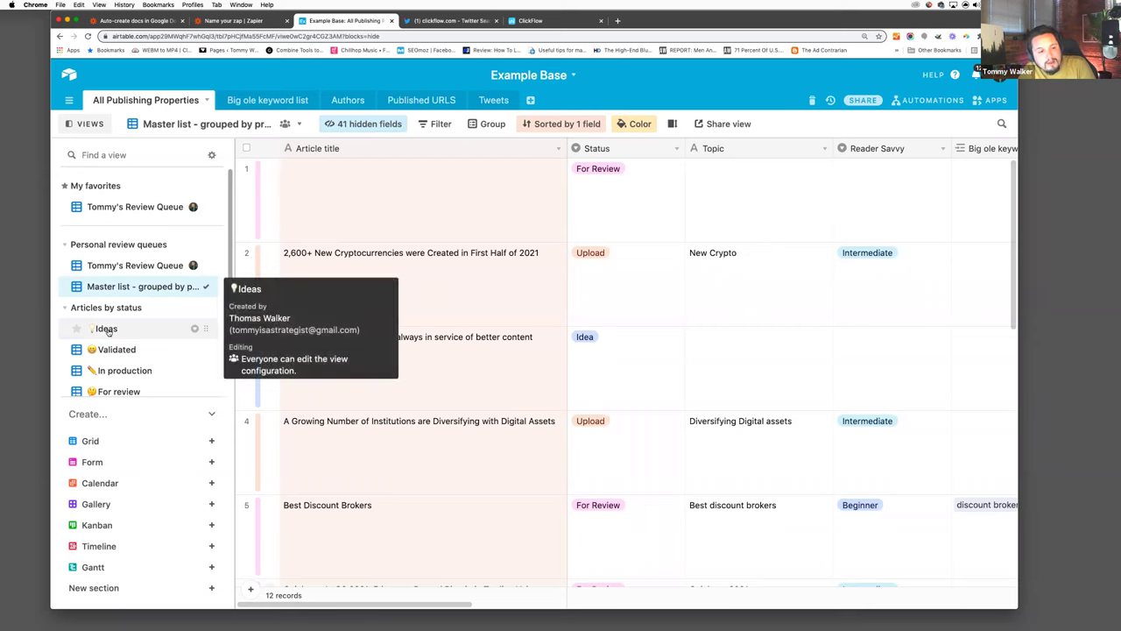
pyautogui.click(105, 329)
# - Duplicate the Master list view and name the copy "Test view - ideas"
pyautogui.click(135, 287)
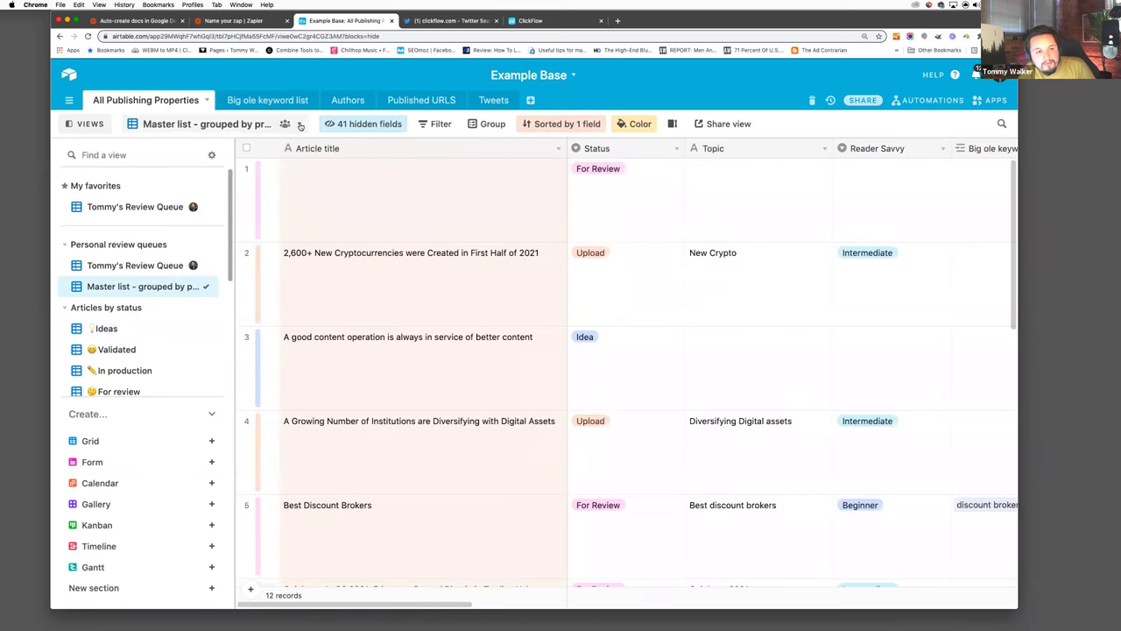
pyautogui.click(298, 123)
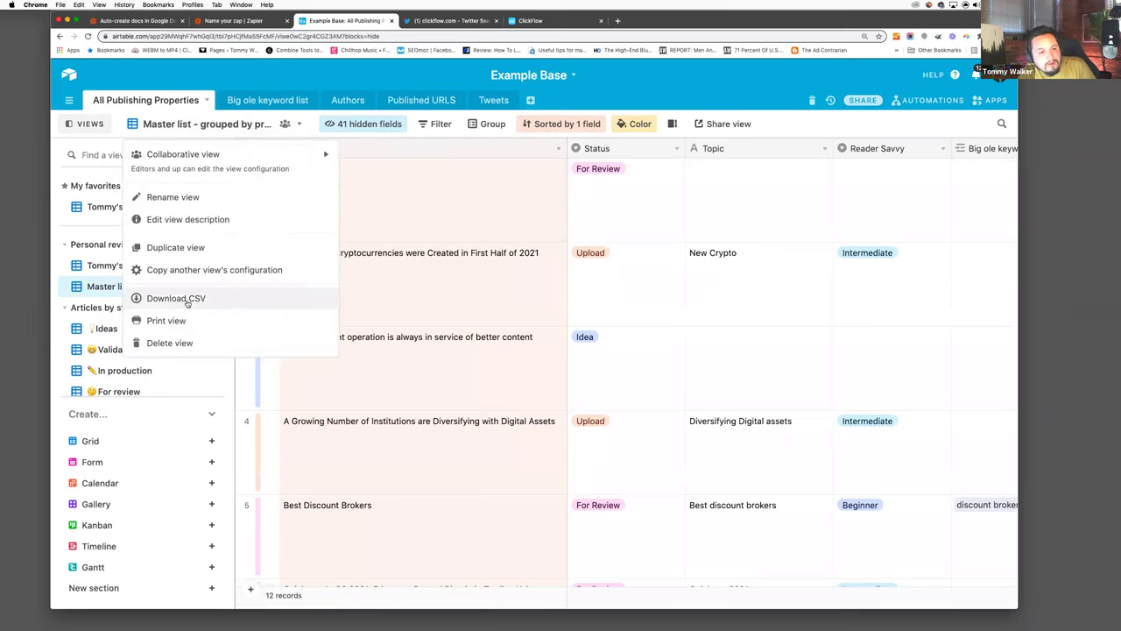
pyautogui.click(194, 248)
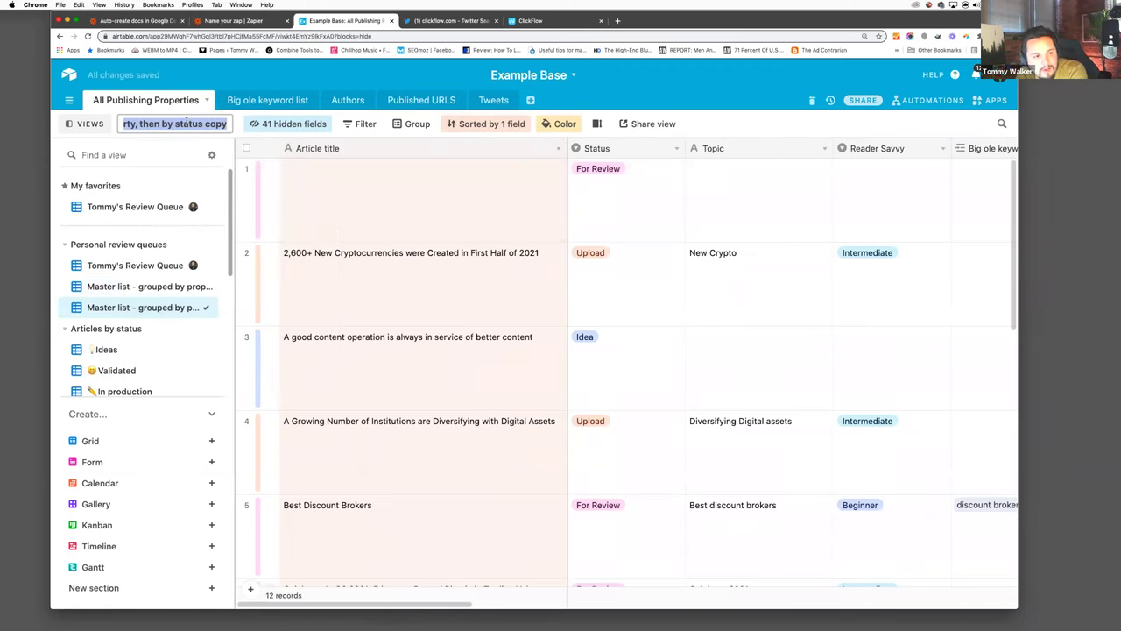
pyautogui.write('Test')
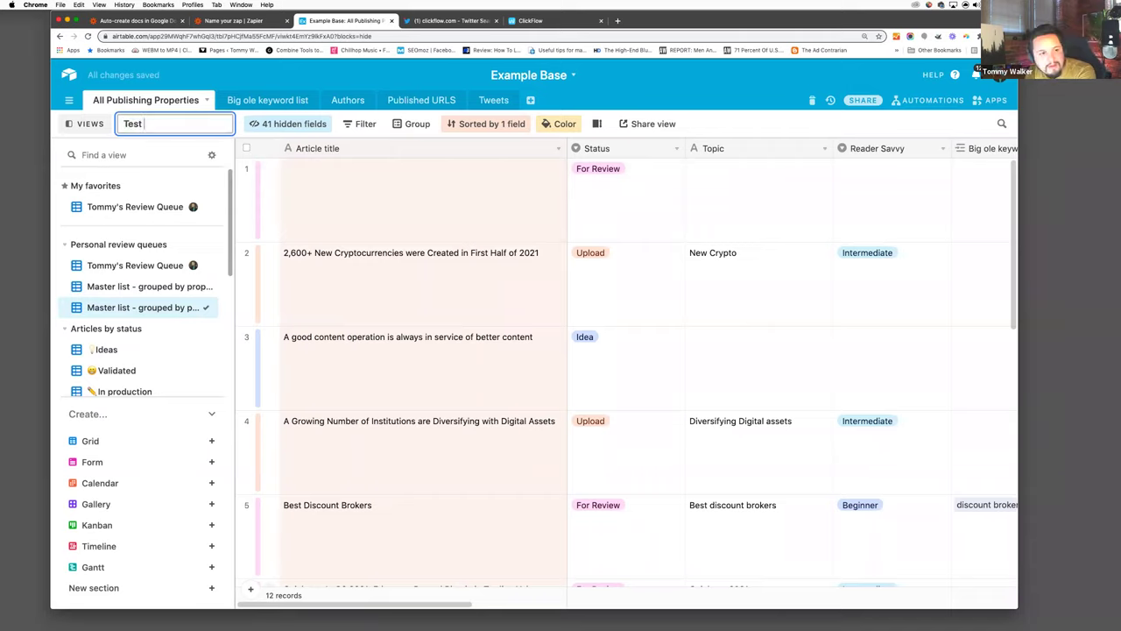
pyautogui.write(' view -')
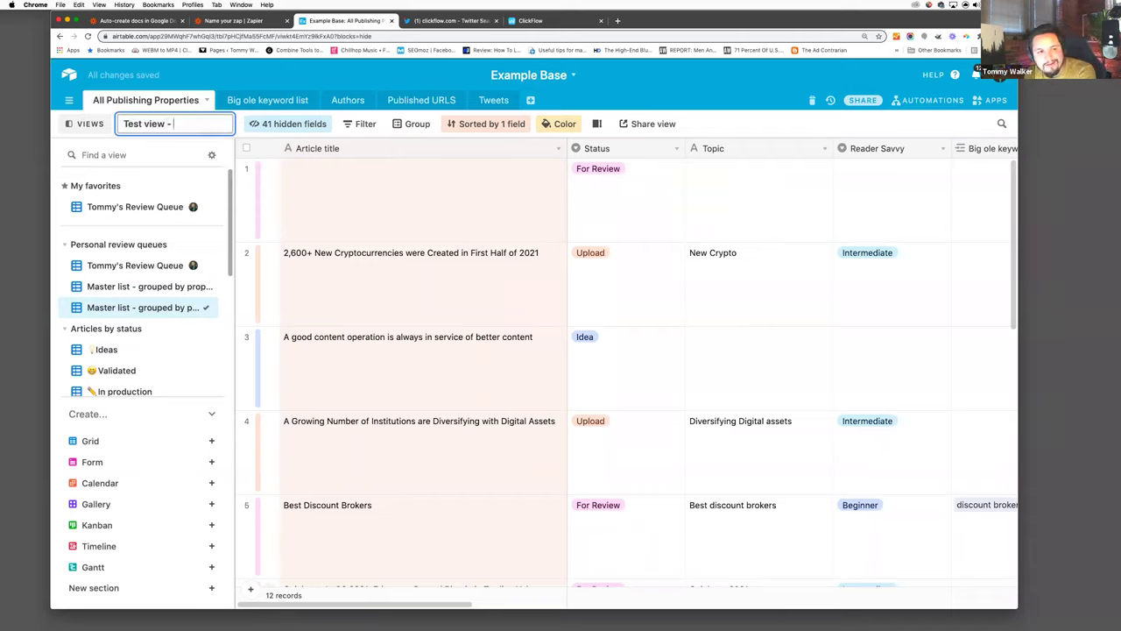
pyautogui.write(' ideas')
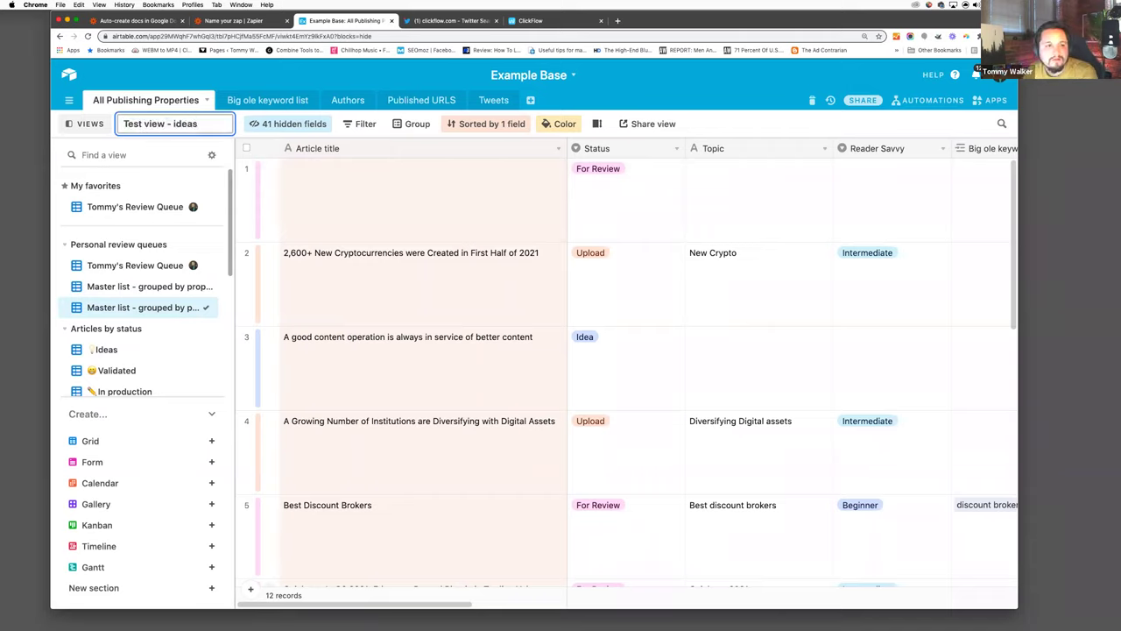
pyautogui.press('Return')
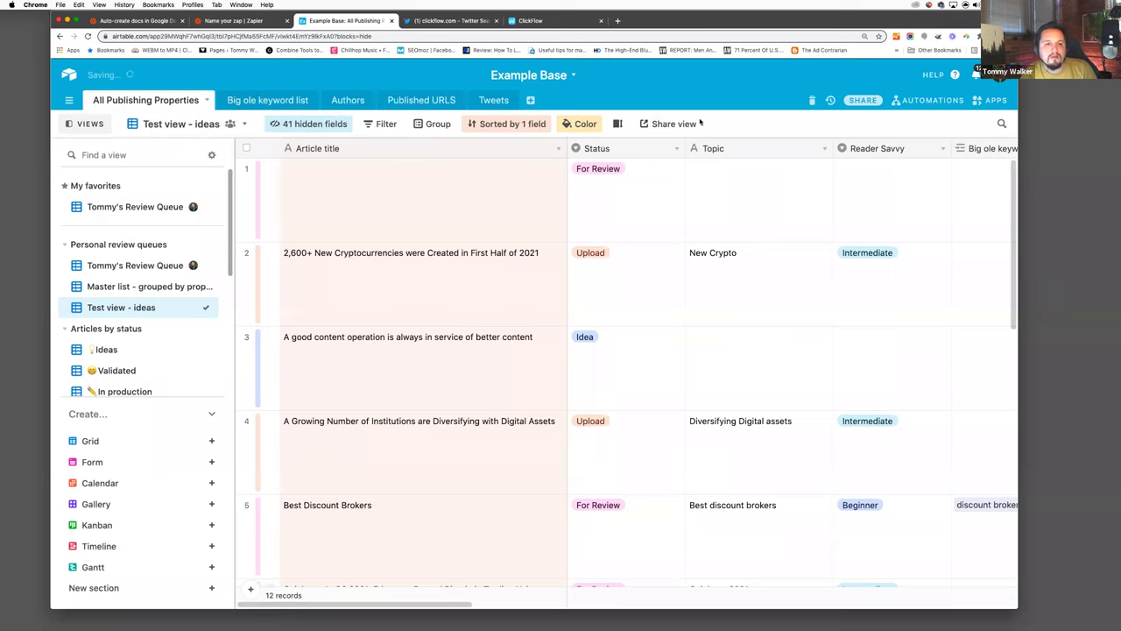
# - Filter the "Test view - ideas" view to show only records where Status is Idea
pyautogui.click(388, 124)
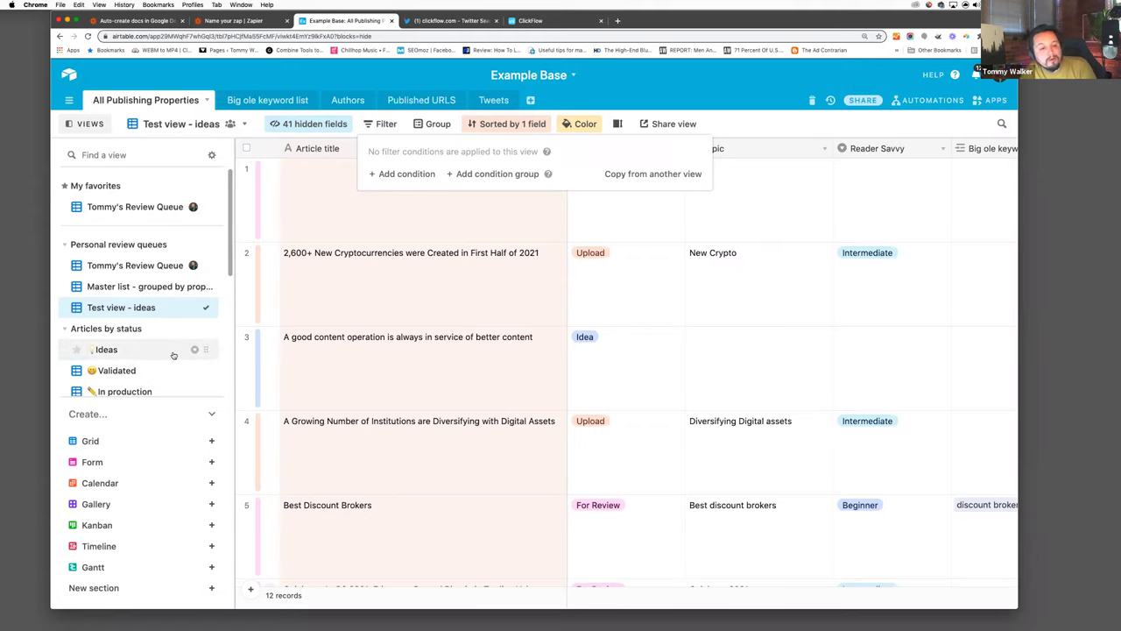
pyautogui.click(421, 173)
pyautogui.click(433, 174)
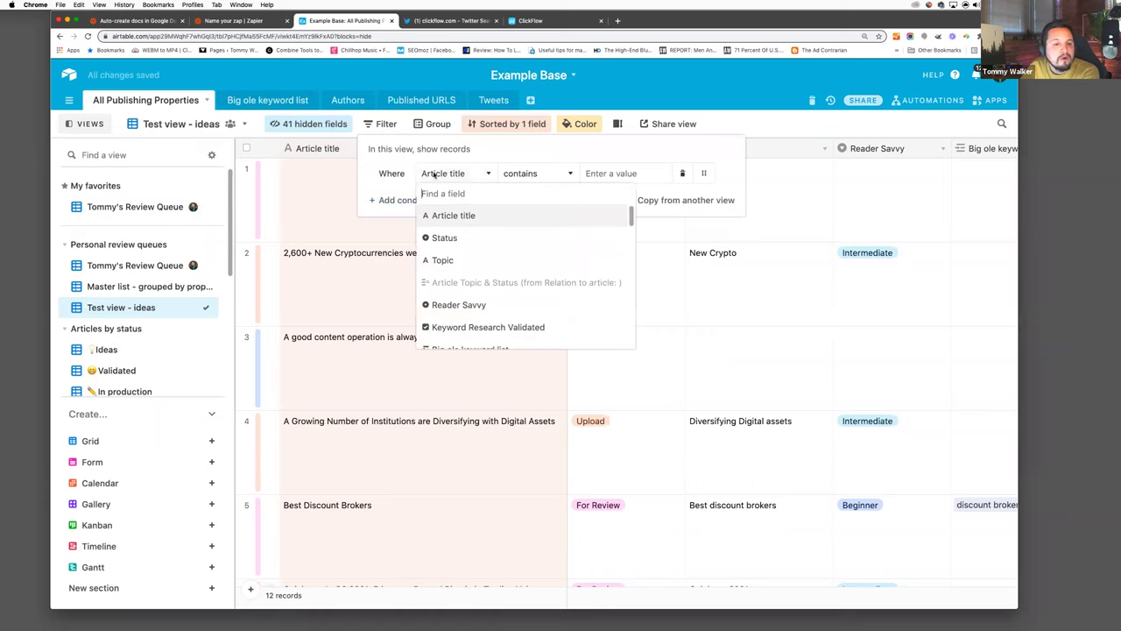
pyautogui.click(444, 236)
pyautogui.click(615, 173)
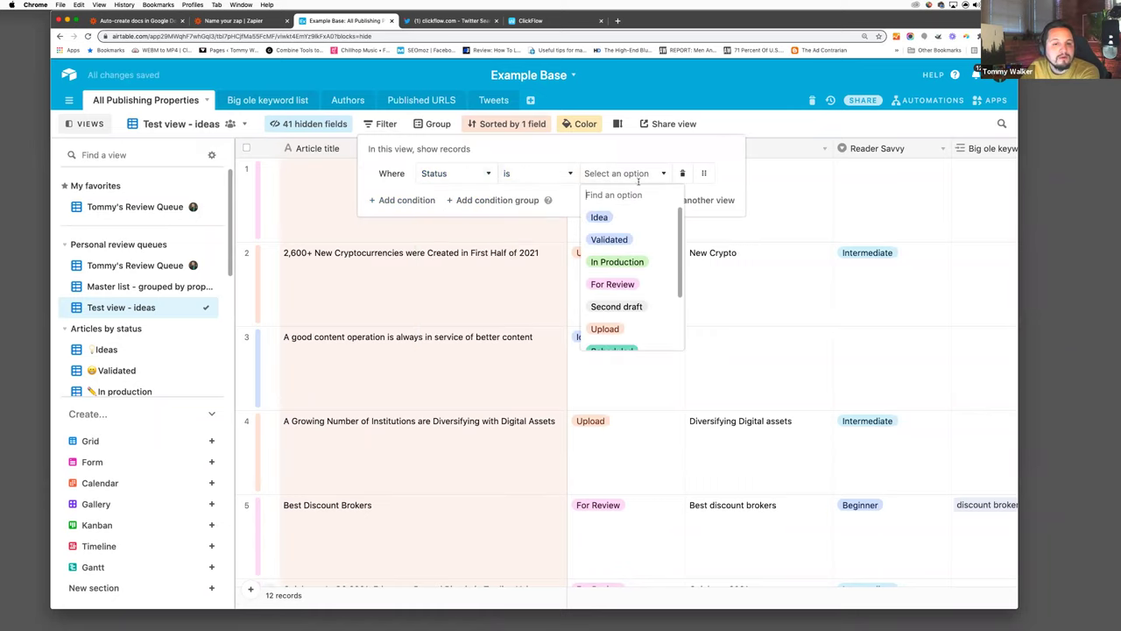
pyautogui.click(613, 221)
pyautogui.click(402, 407)
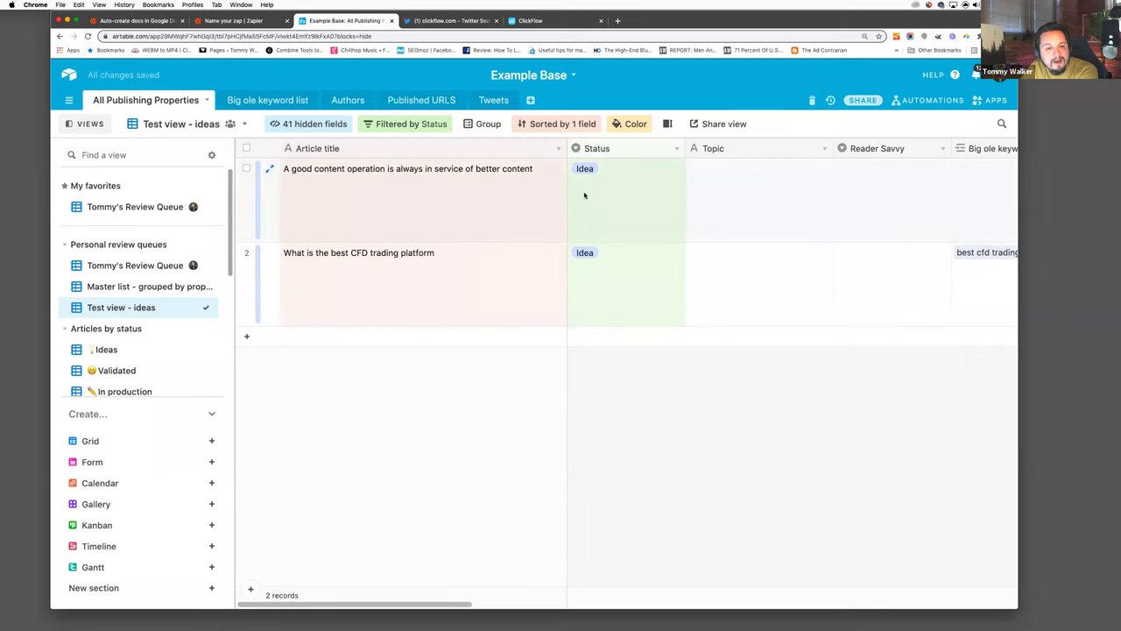
# - Open the Ideas view for comparison and look through the list of article status views from Ideas to Published
pyautogui.click(102, 348)
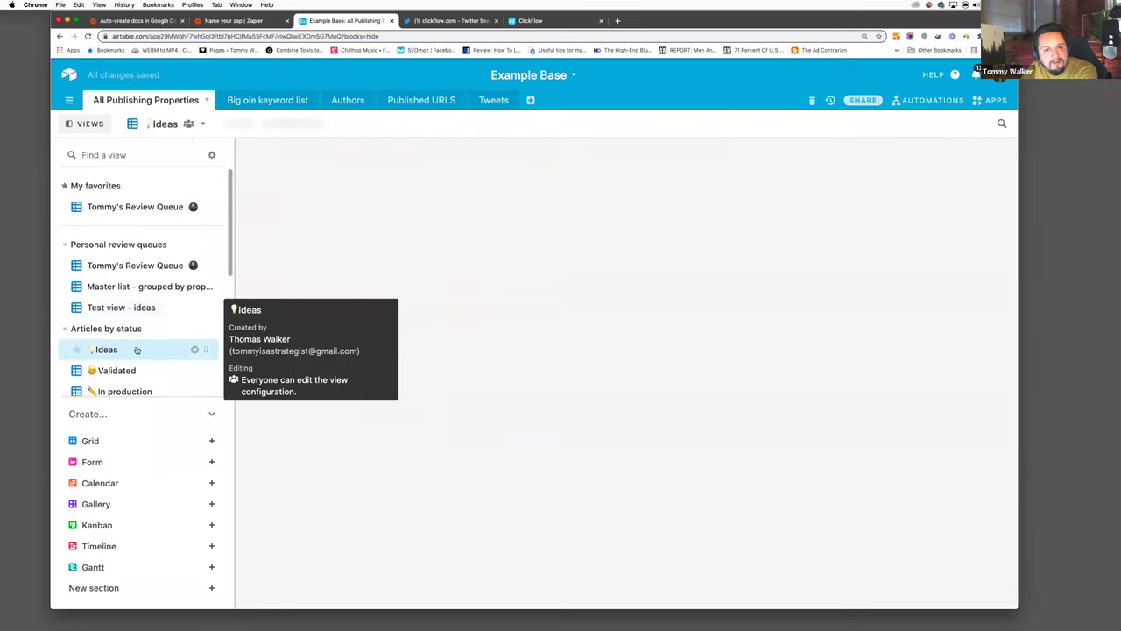
pyautogui.moveTo(631, 604); pyautogui.dragTo(304, 595)
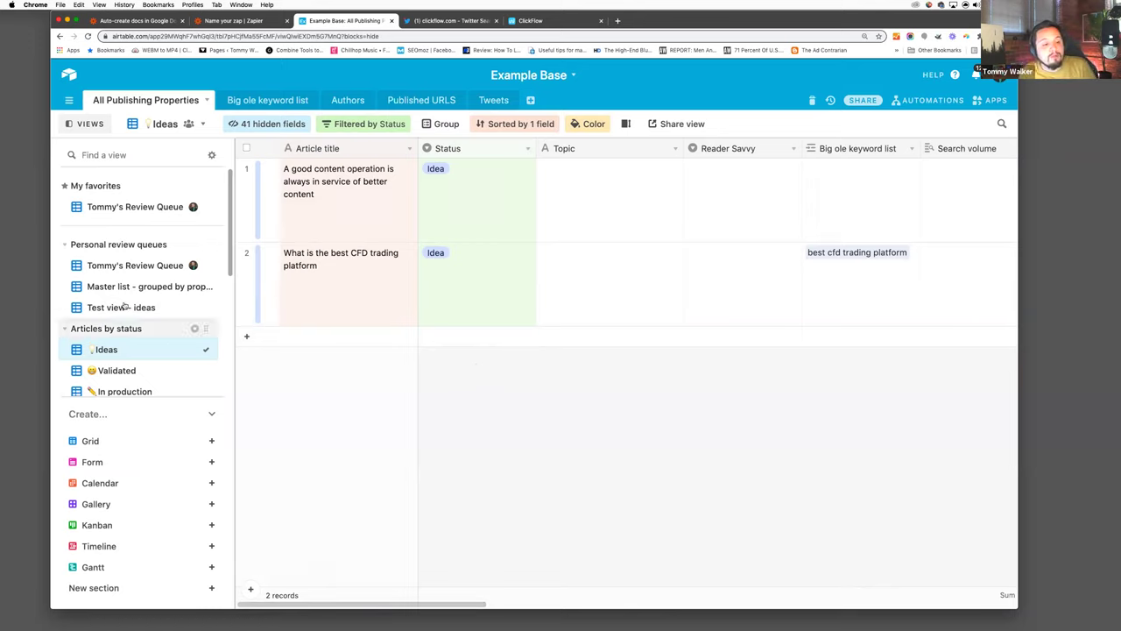
pyautogui.scroll(-2, 140, 285)
pyautogui.scroll(-3, 140, 284)
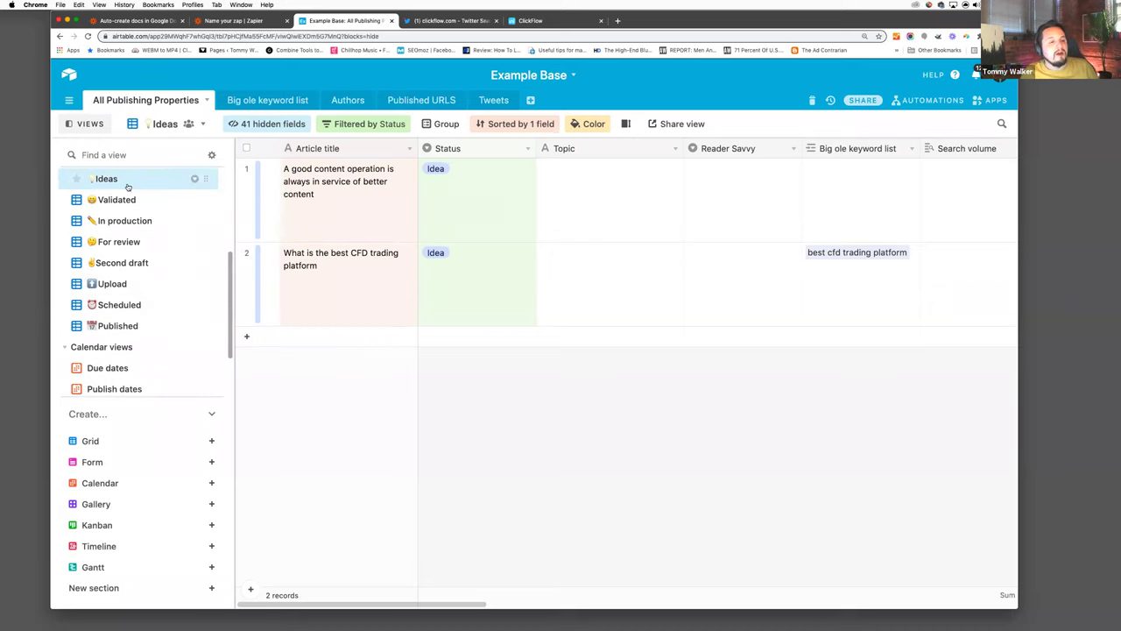
pyautogui.moveTo(118, 179)
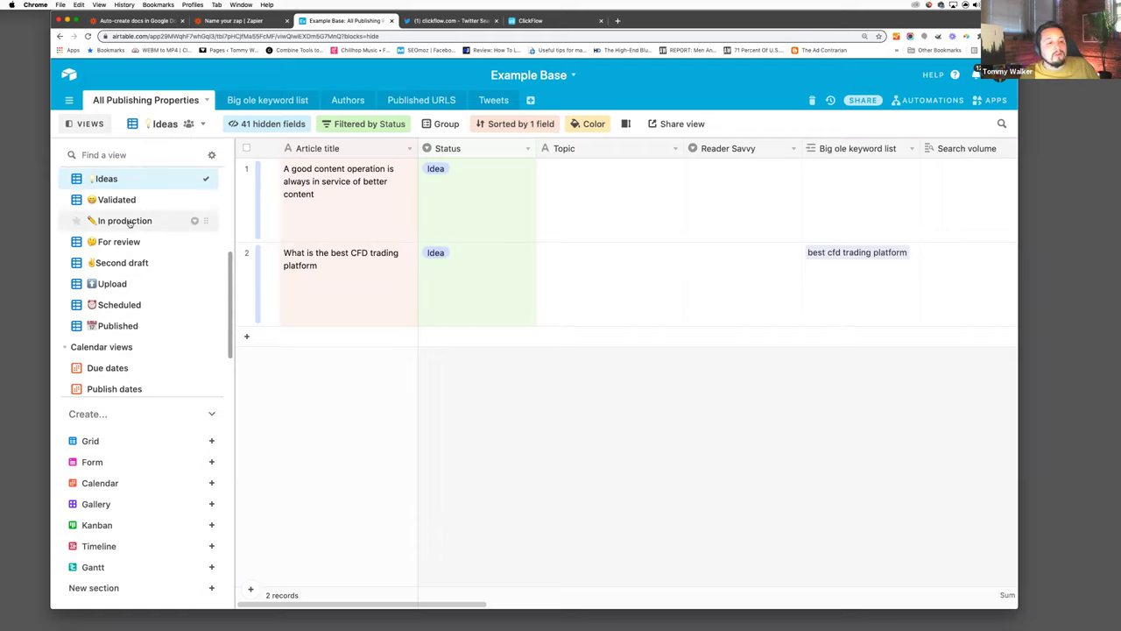
pyautogui.moveTo(125, 247)
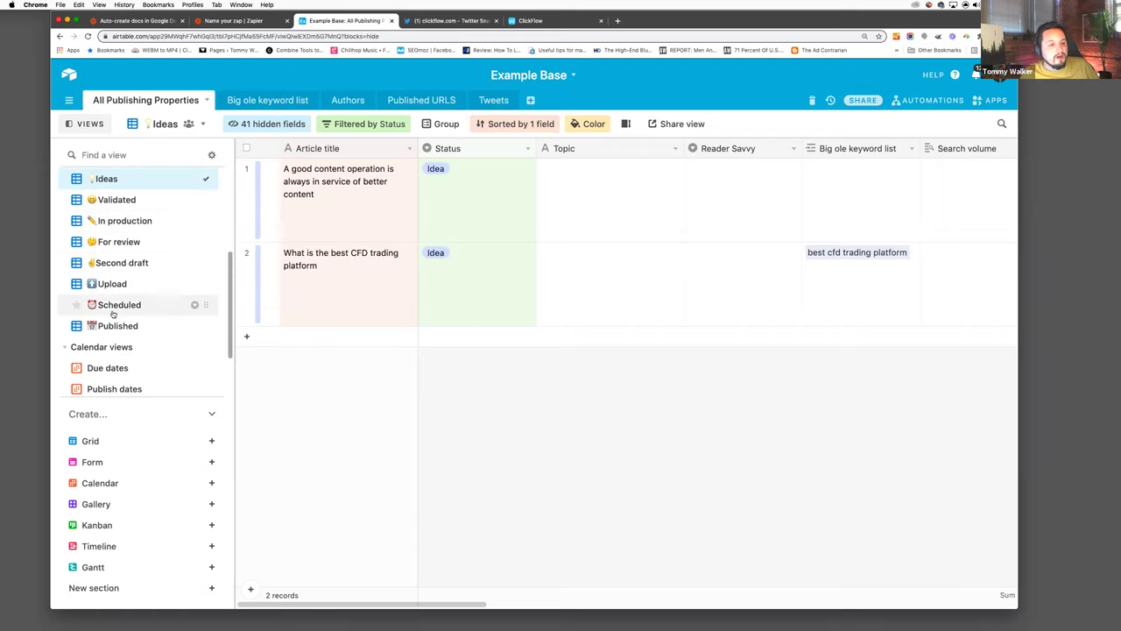
pyautogui.moveTo(136, 339)
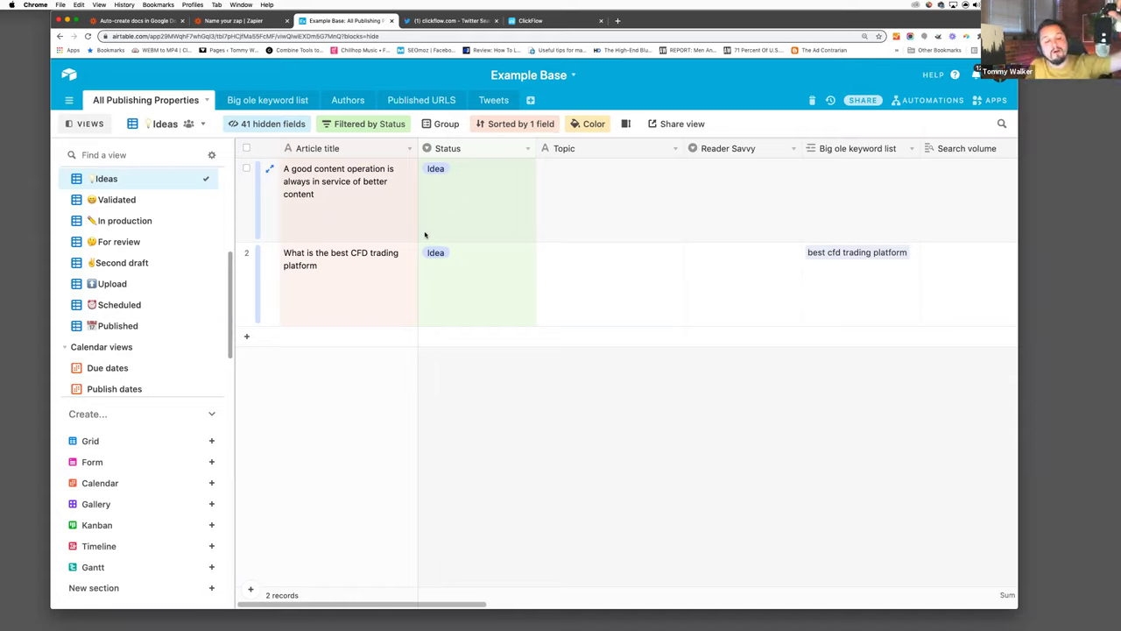
# - Review the records in the Validated, For review and In production views
pyautogui.click(103, 199)
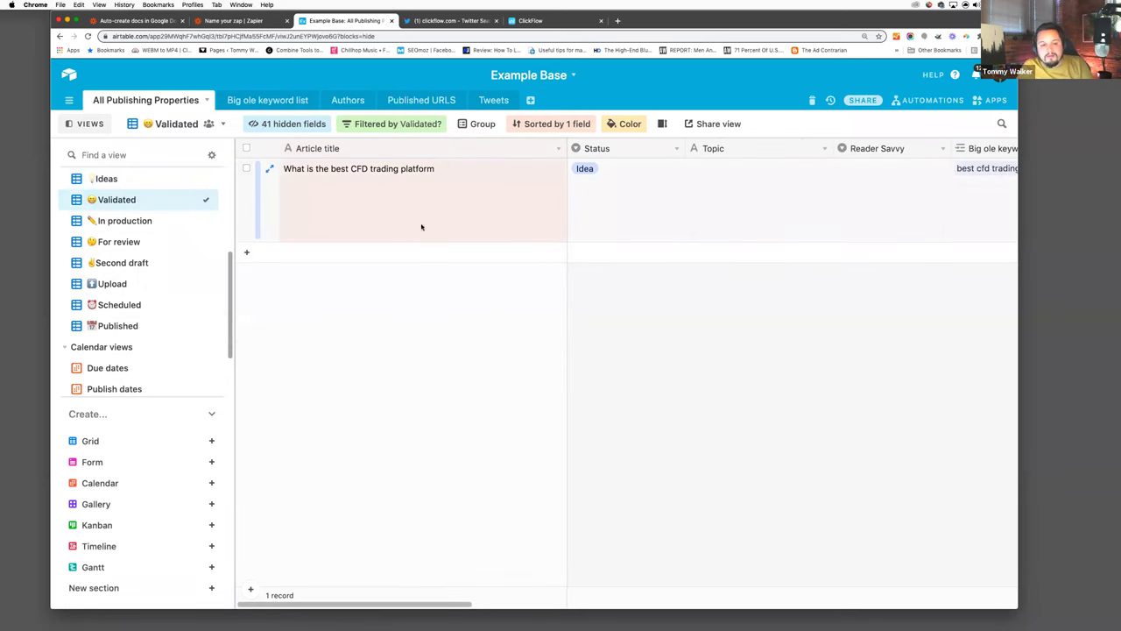
pyautogui.moveTo(421, 605); pyautogui.dragTo(449, 604)
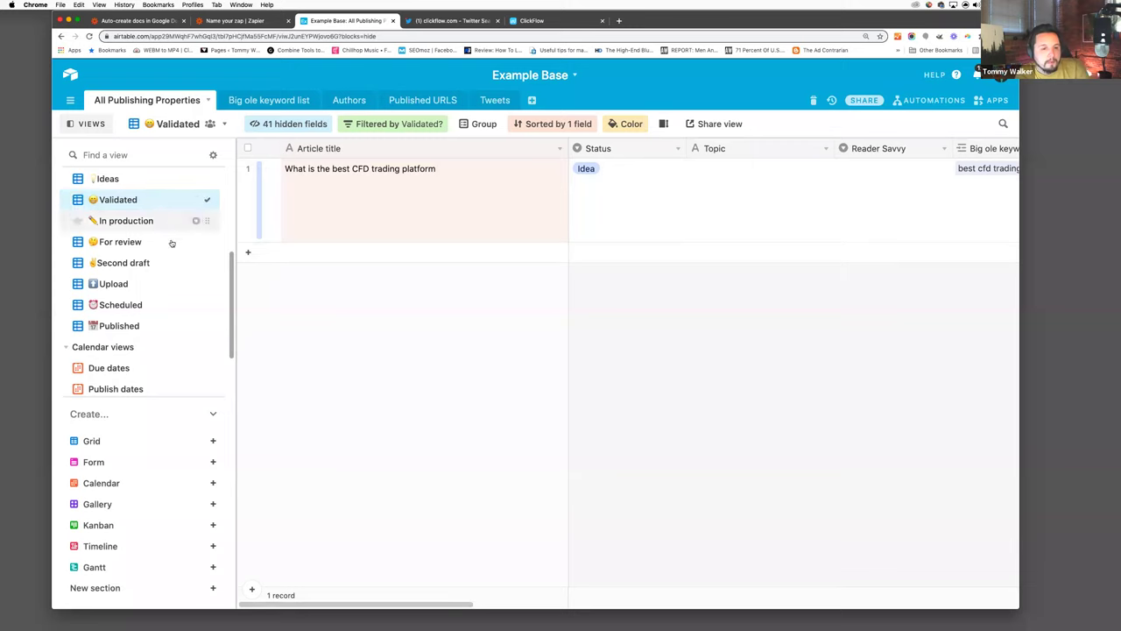
pyautogui.click(125, 242)
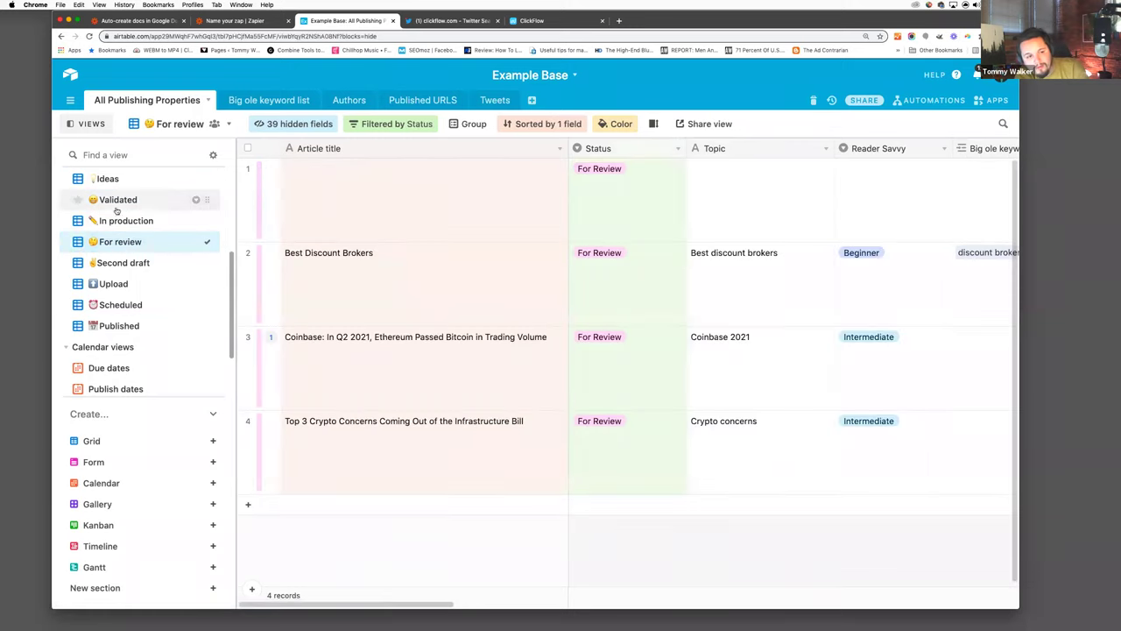
pyautogui.click(127, 201)
pyautogui.click(125, 221)
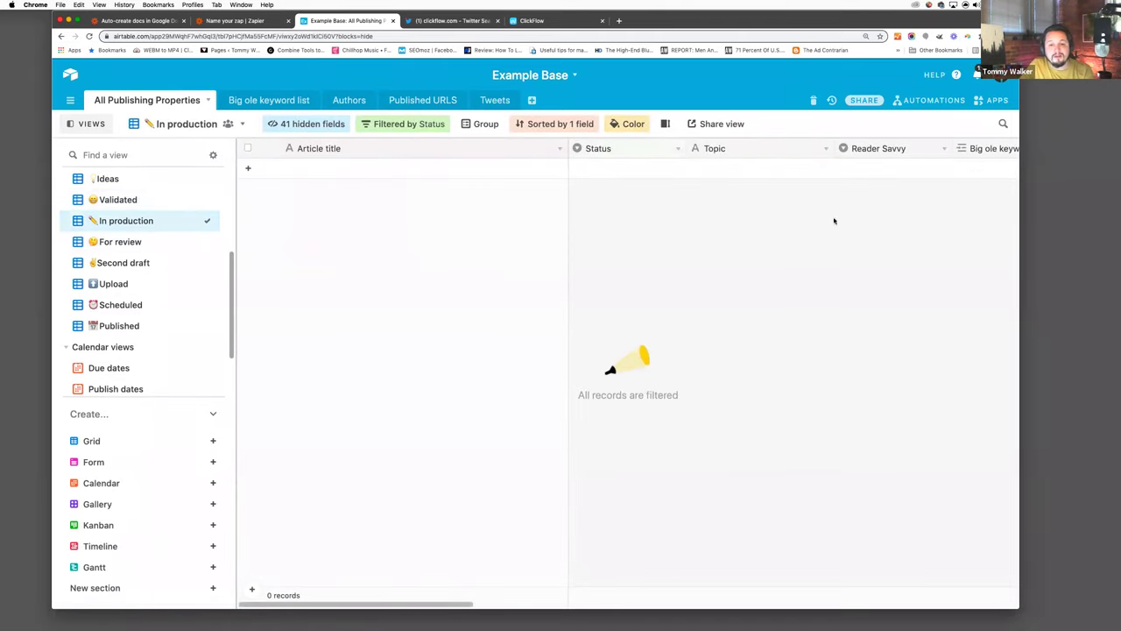
# - In the Validated view, set the Status of "What is the best CFD trading platform" to In Production
pyautogui.click(119, 200)
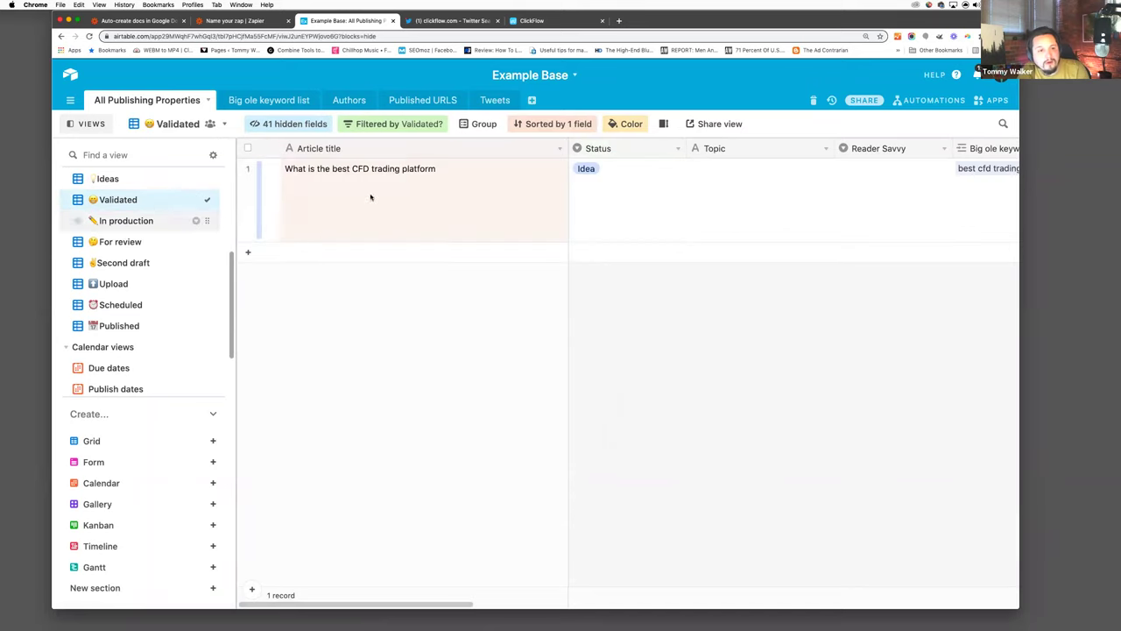
pyautogui.click(589, 171)
pyautogui.click(588, 171)
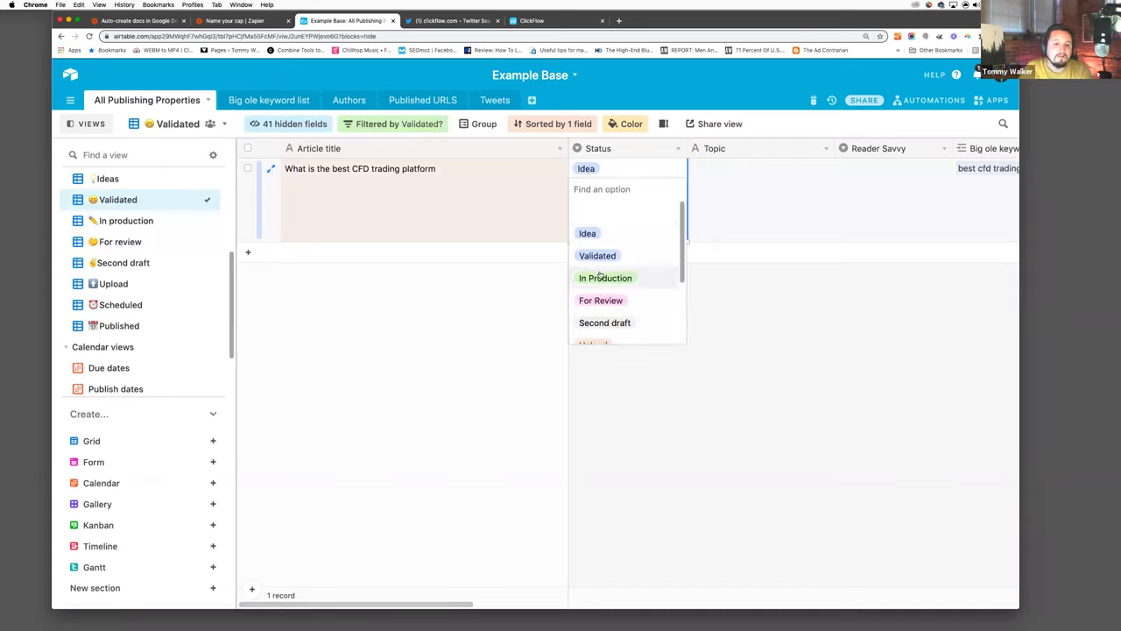
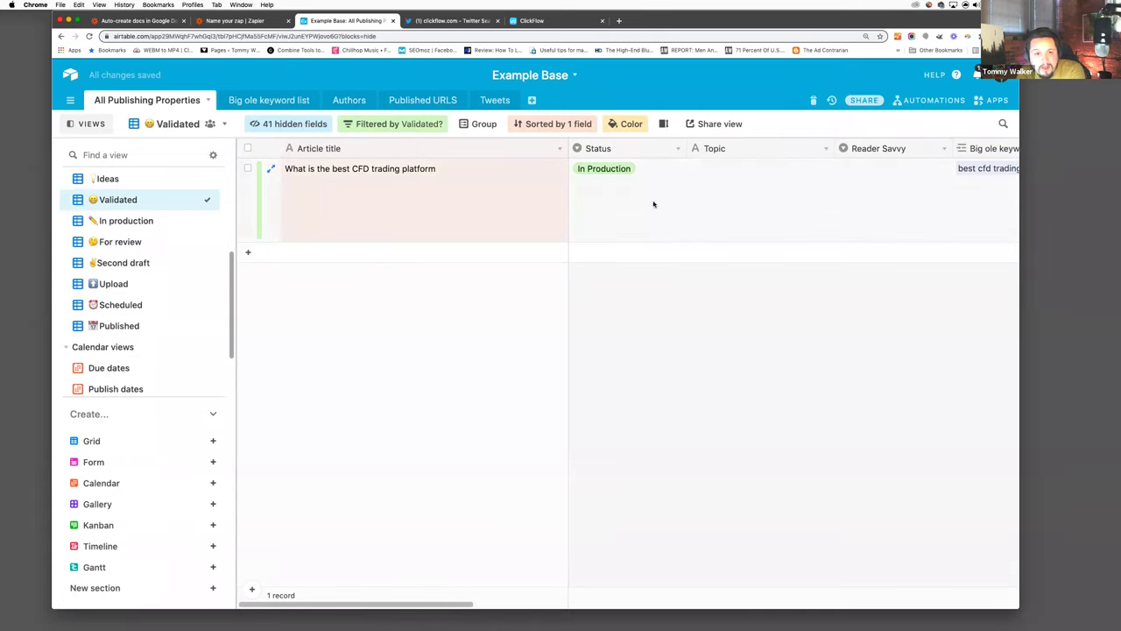
# - Search the Validated view's field list for "author" and for "write" to locate the writer field
pyautogui.click(308, 127)
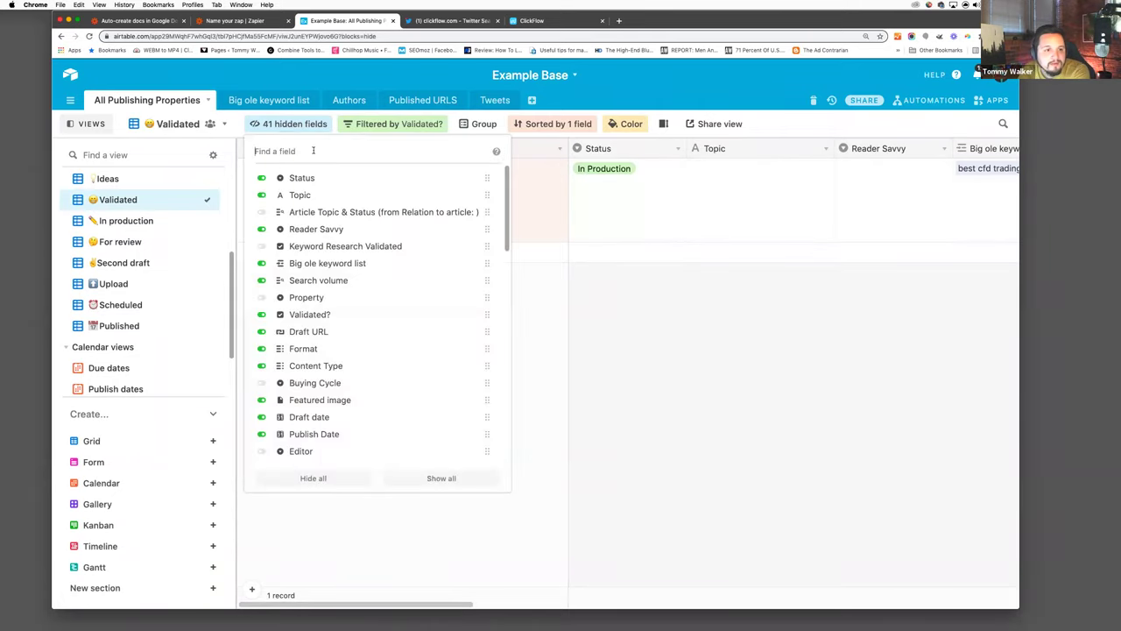
pyautogui.write('author')
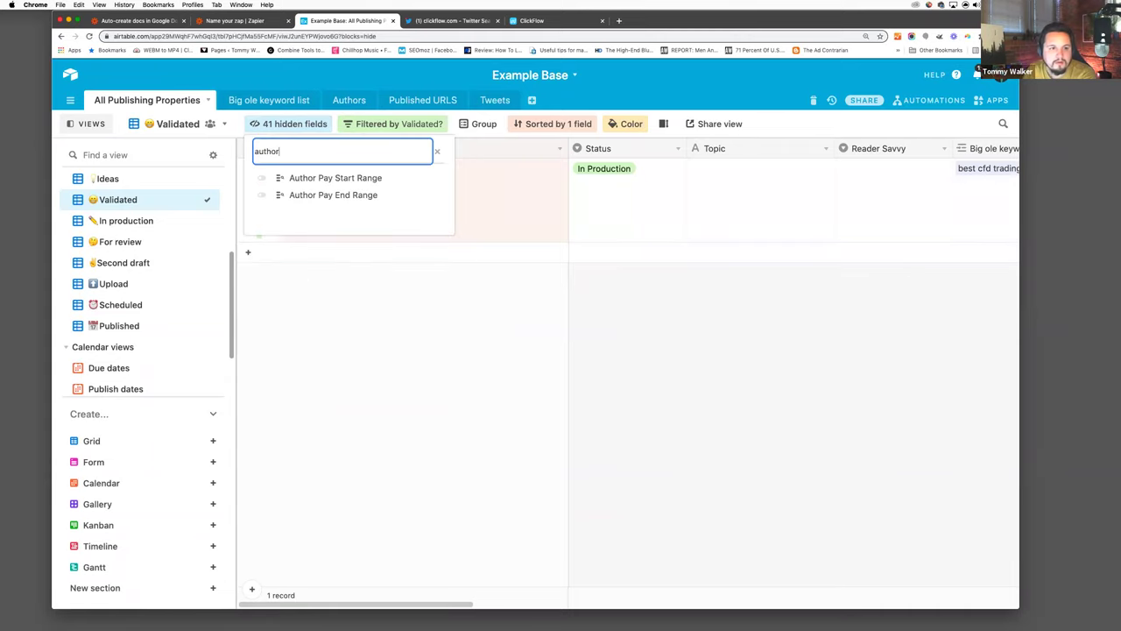
pyautogui.press('BackSpace')
pyautogui.press('BackSpace')
pyautogui.write('write')
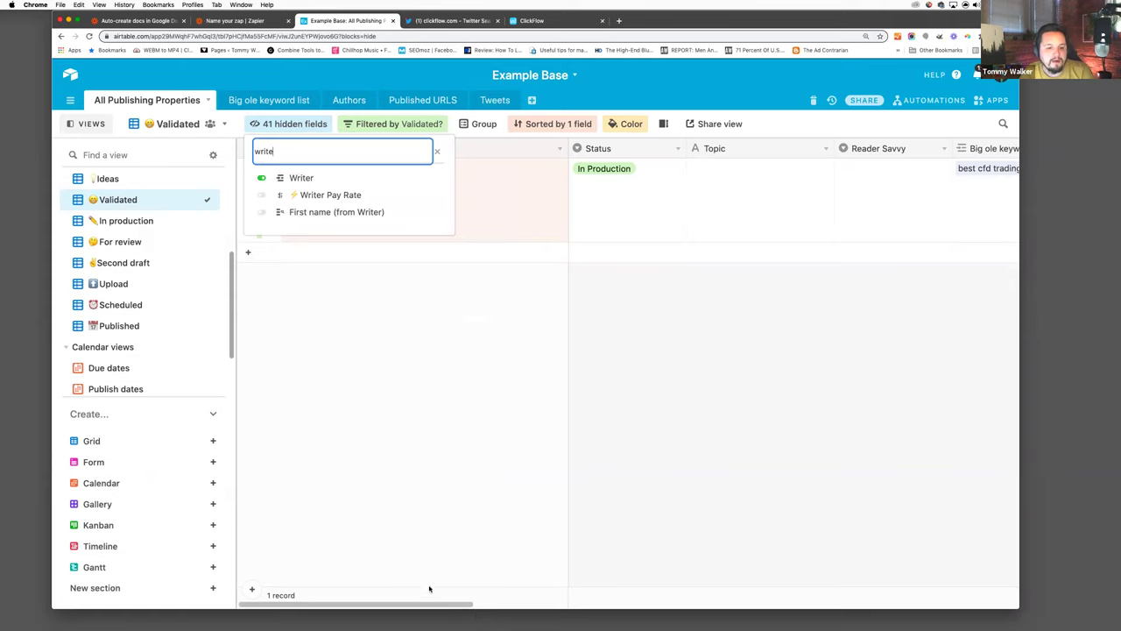
# - Link the first active author to the Writer field of "What is the best CFD trading platform"
pyautogui.click(500, 606)
pyautogui.moveTo(500, 606); pyautogui.dragTo(816, 552)
pyautogui.click(772, 192)
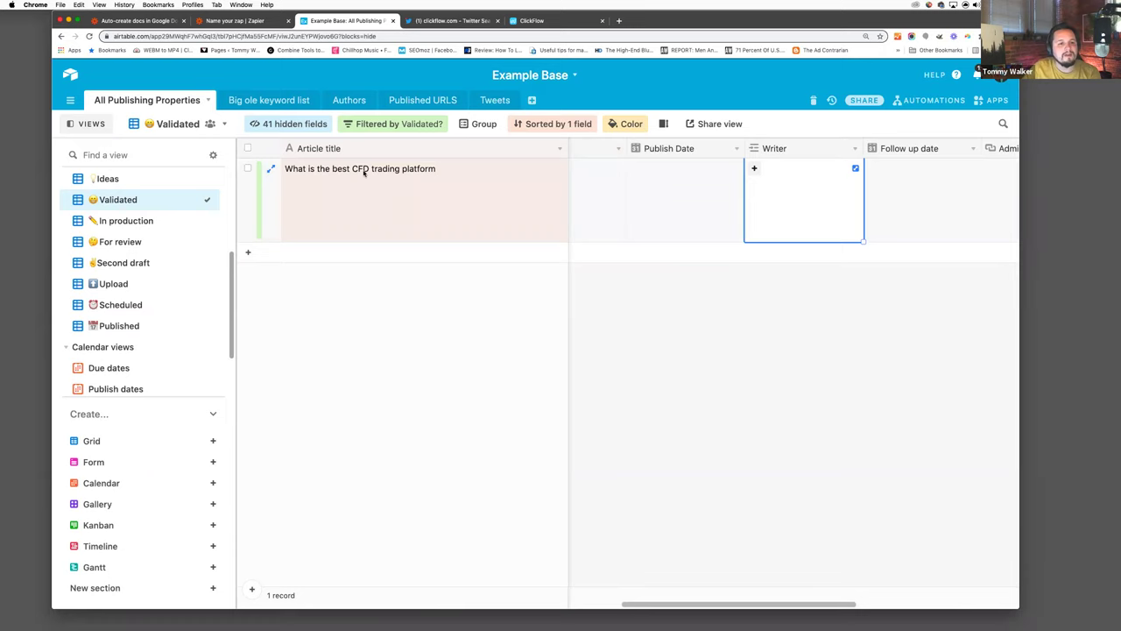
pyautogui.click(755, 169)
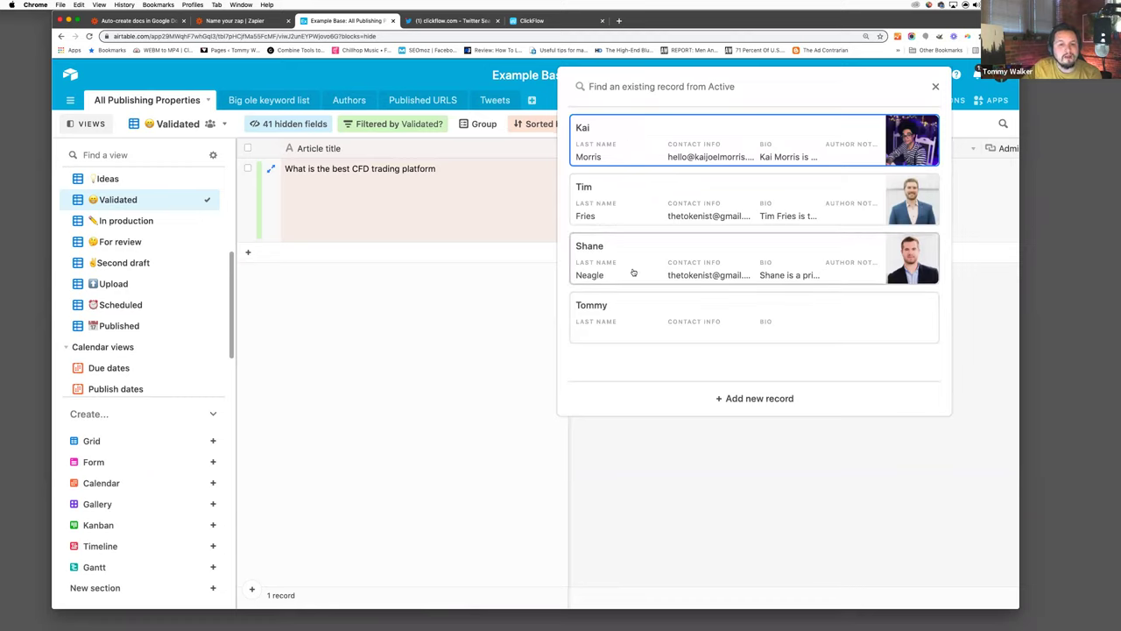
pyautogui.click(484, 403)
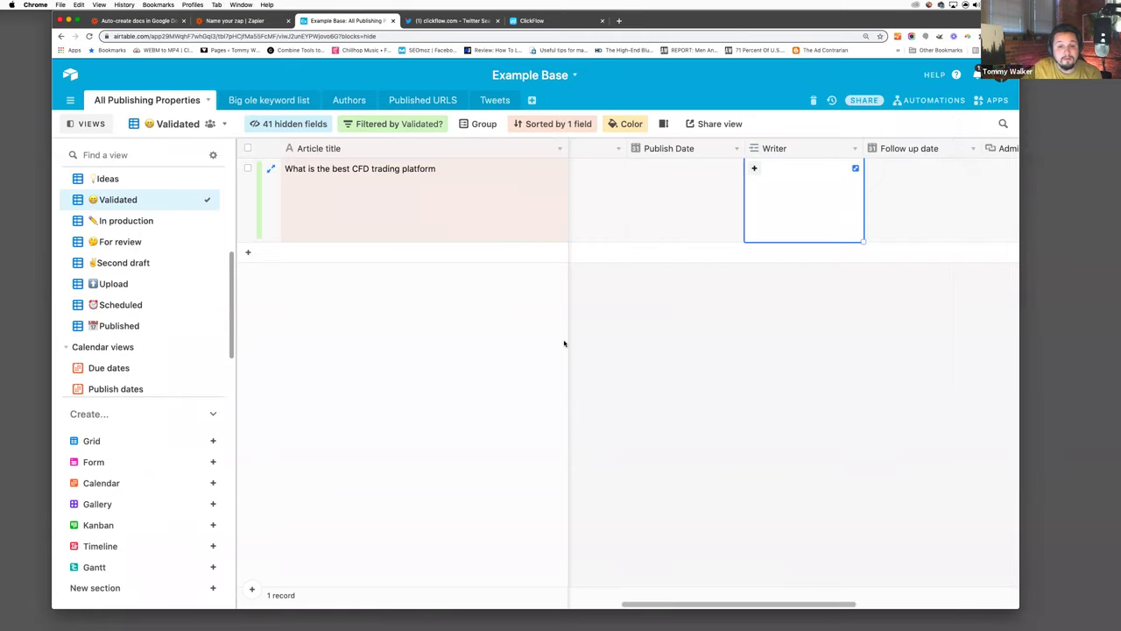
pyautogui.click(754, 169)
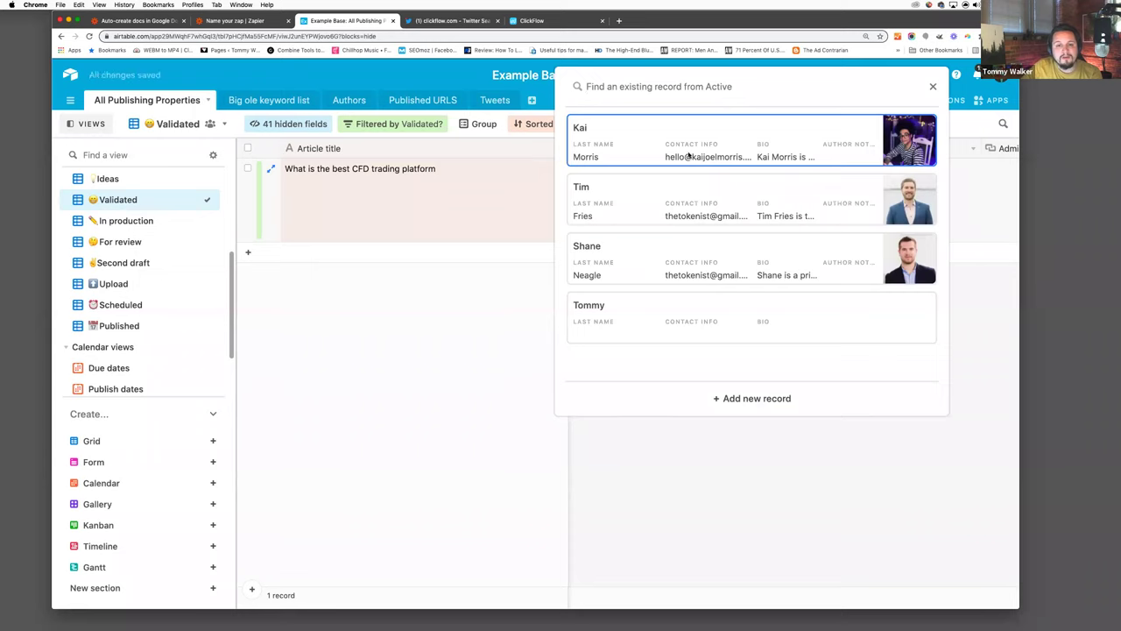
pyautogui.click(690, 156)
pyautogui.rightClick(764, 155)
pyautogui.press('Escape')
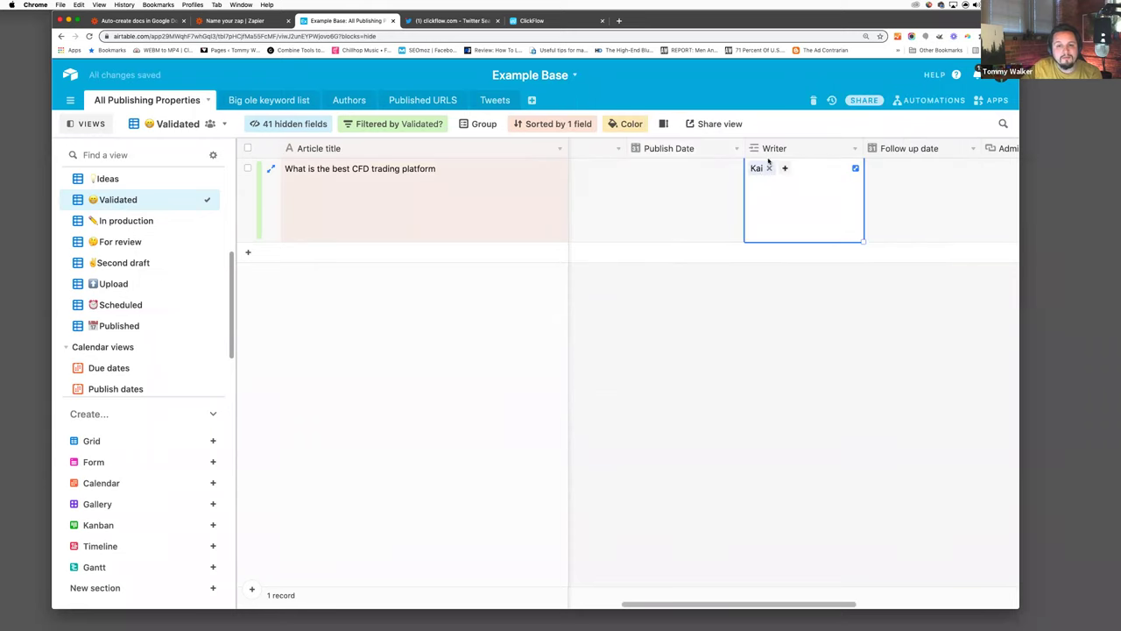
# - Inspect the Writer field's link settings and available field types, leaving its configuration as it is
pyautogui.doubleClick(764, 148)
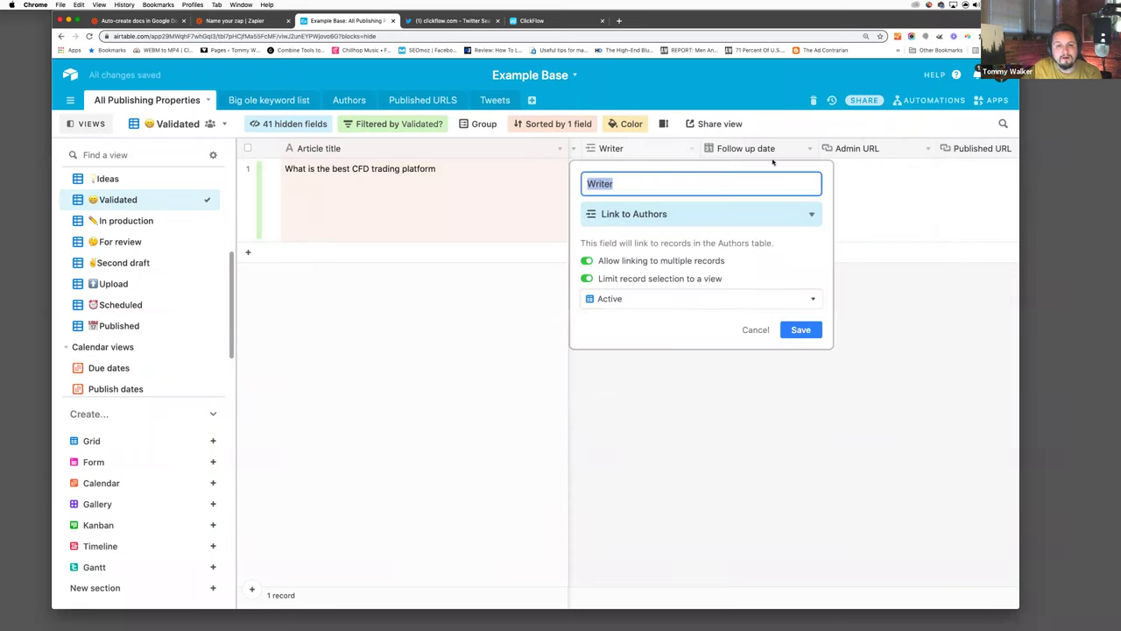
pyautogui.click(718, 218)
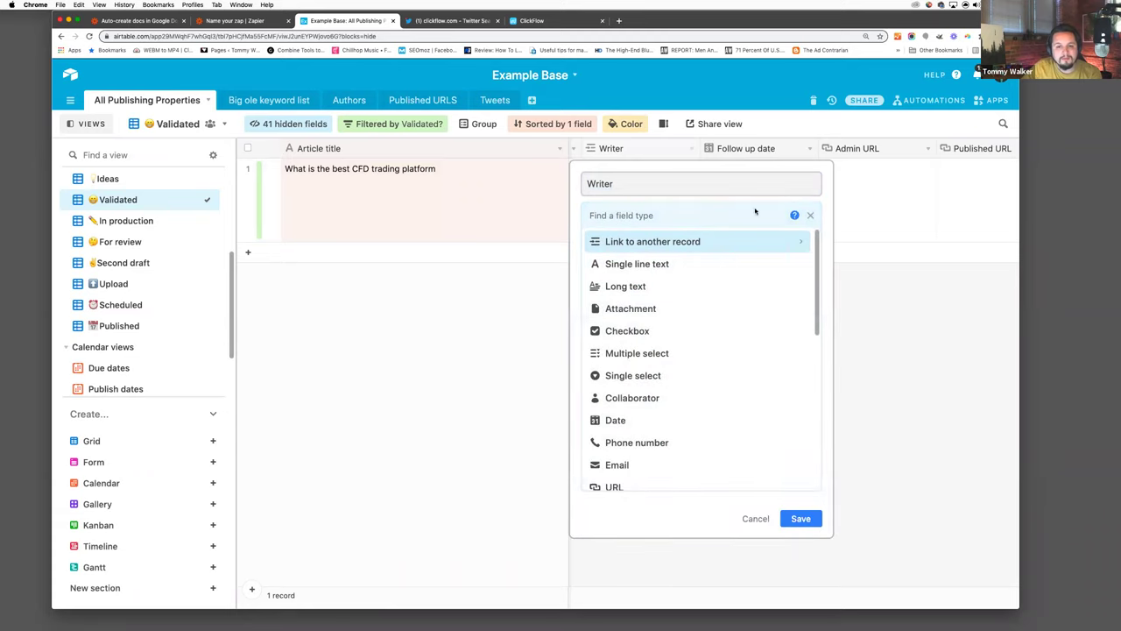
pyautogui.click(879, 242)
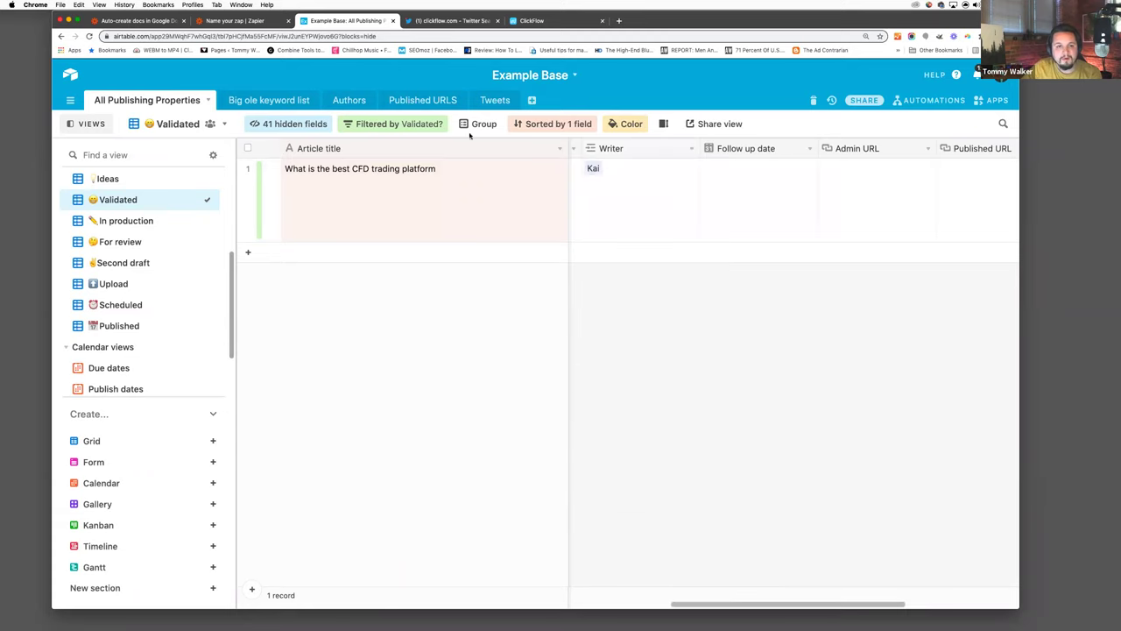
# - Check the assigned writer's contact info in the Authors table and return to All Publishing Properties
pyautogui.click(346, 100)
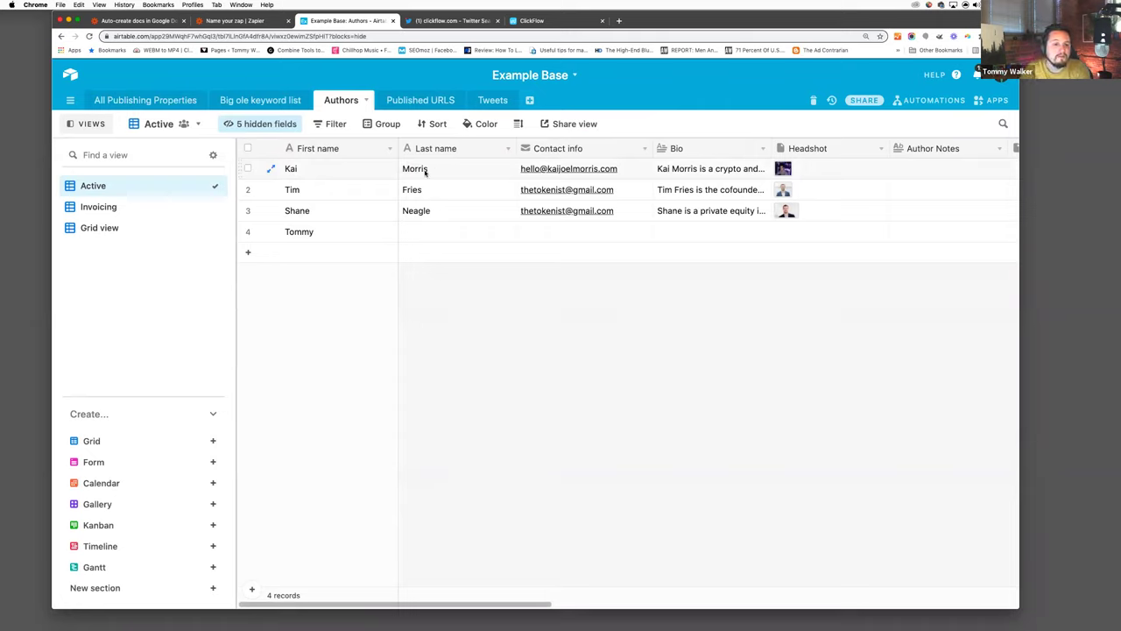
pyautogui.click(636, 172)
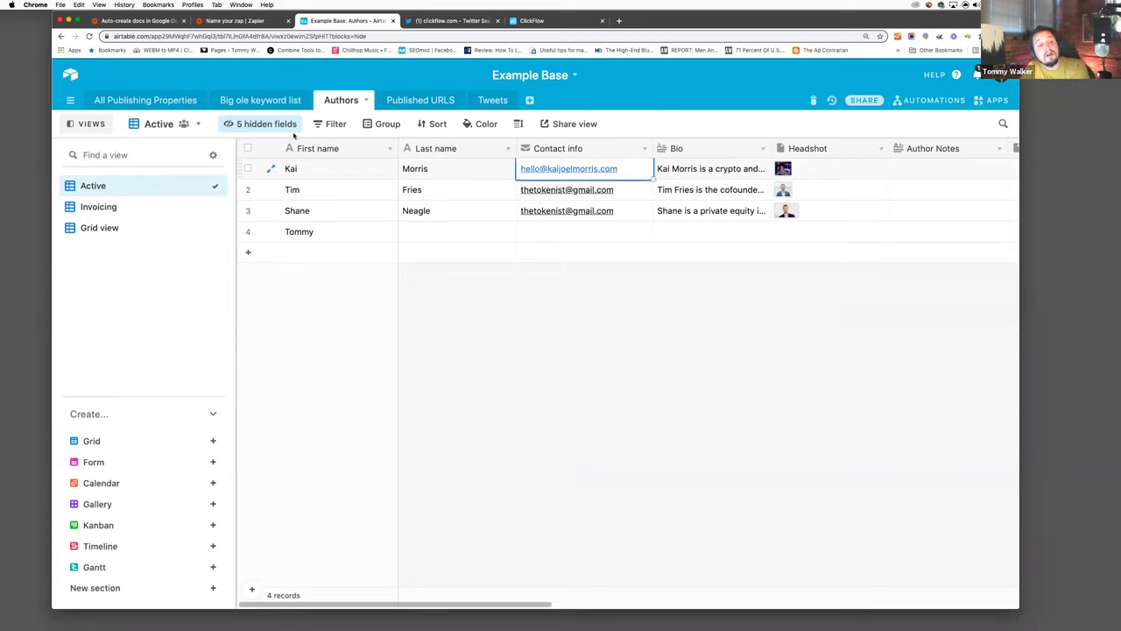
pyautogui.click(140, 101)
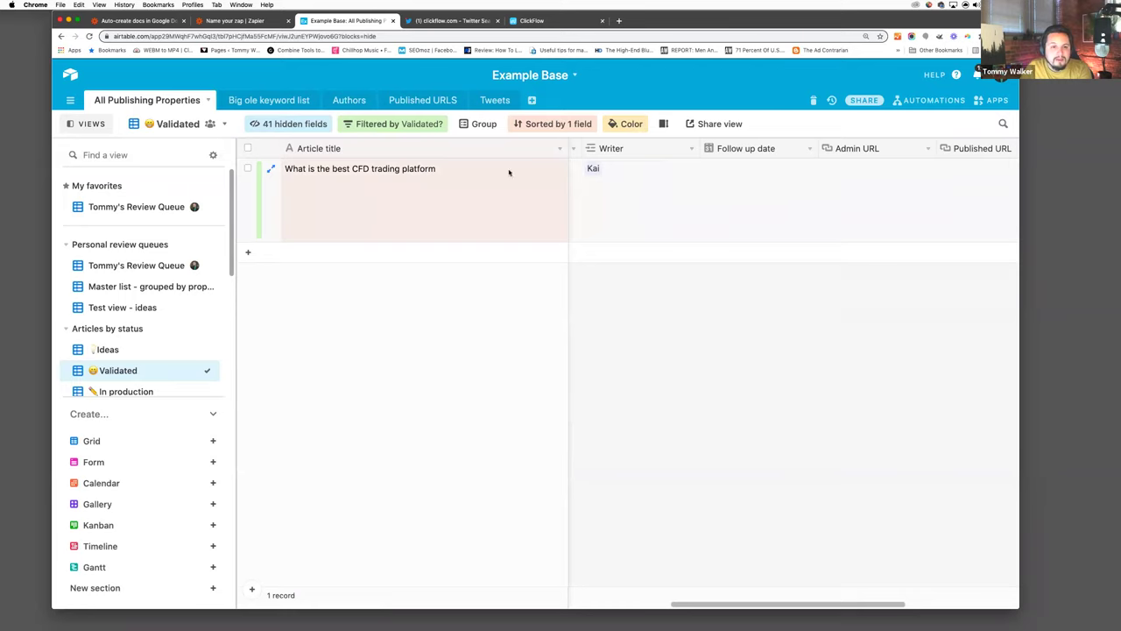
# - Search the Validated view's field list for an email field, clear the search and close the list
pyautogui.click(309, 123)
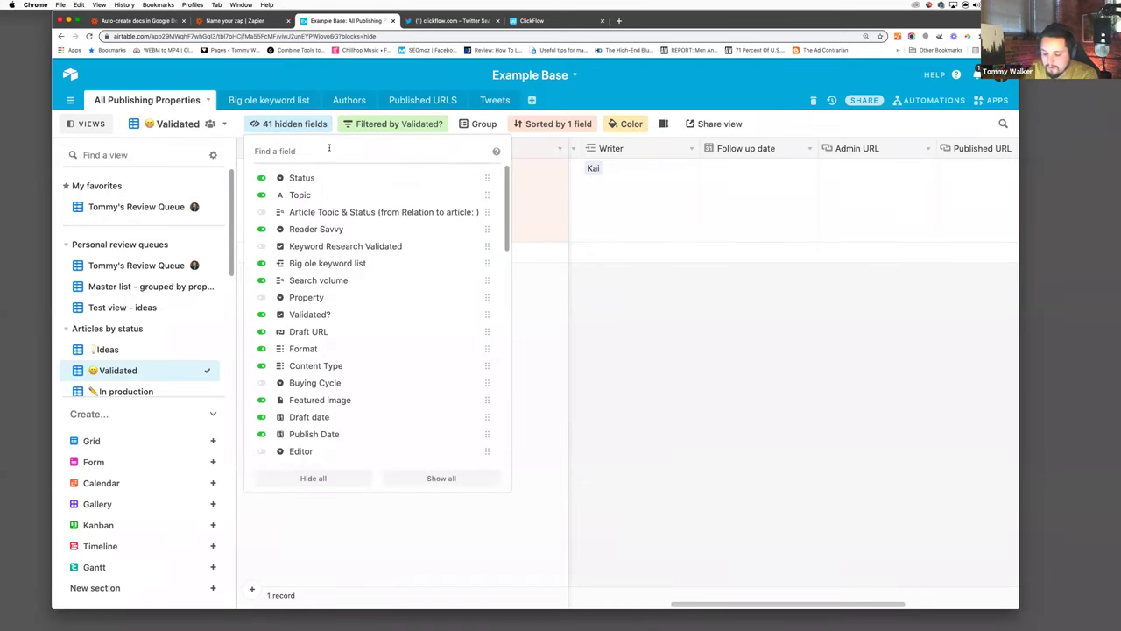
pyautogui.write('ema')
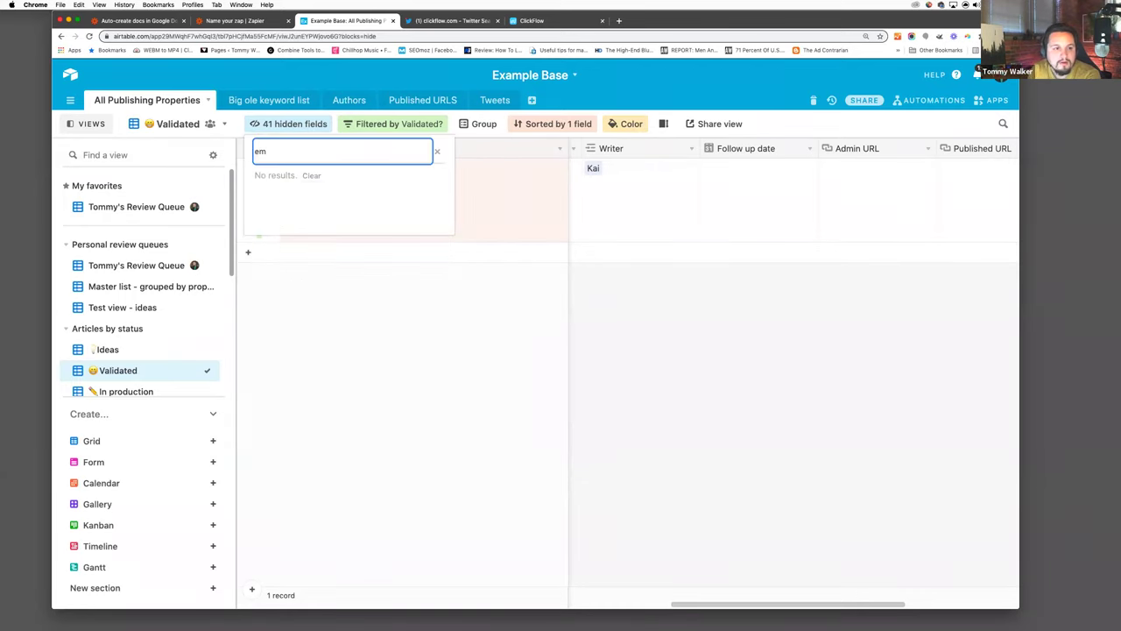
pyautogui.press('BackSpace')
pyautogui.press('BackSpace')
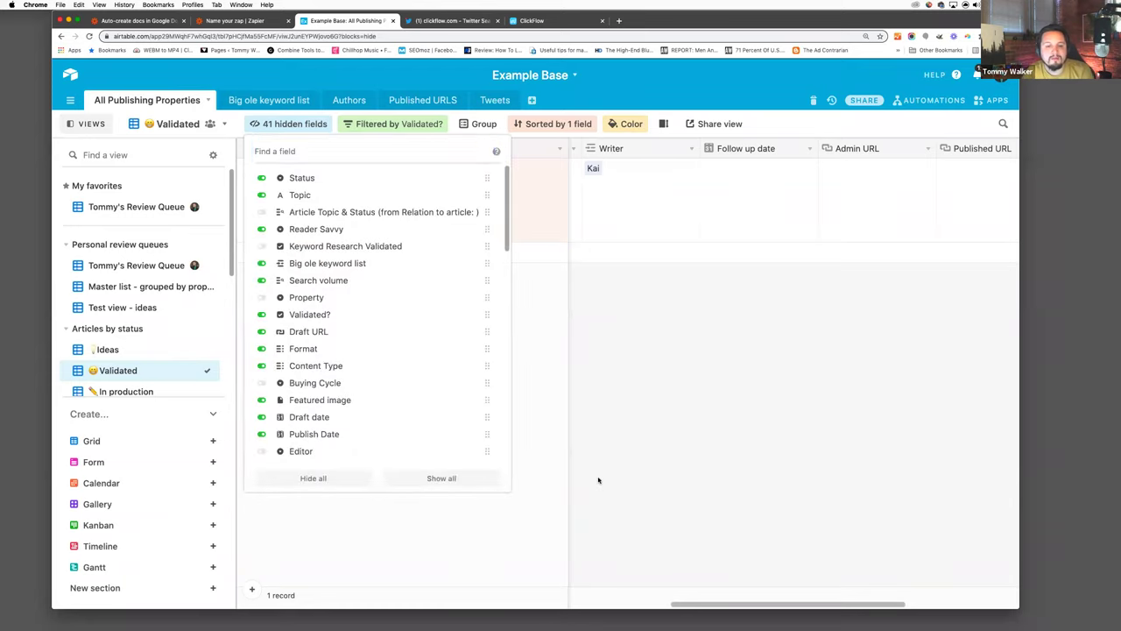
pyautogui.click(597, 480)
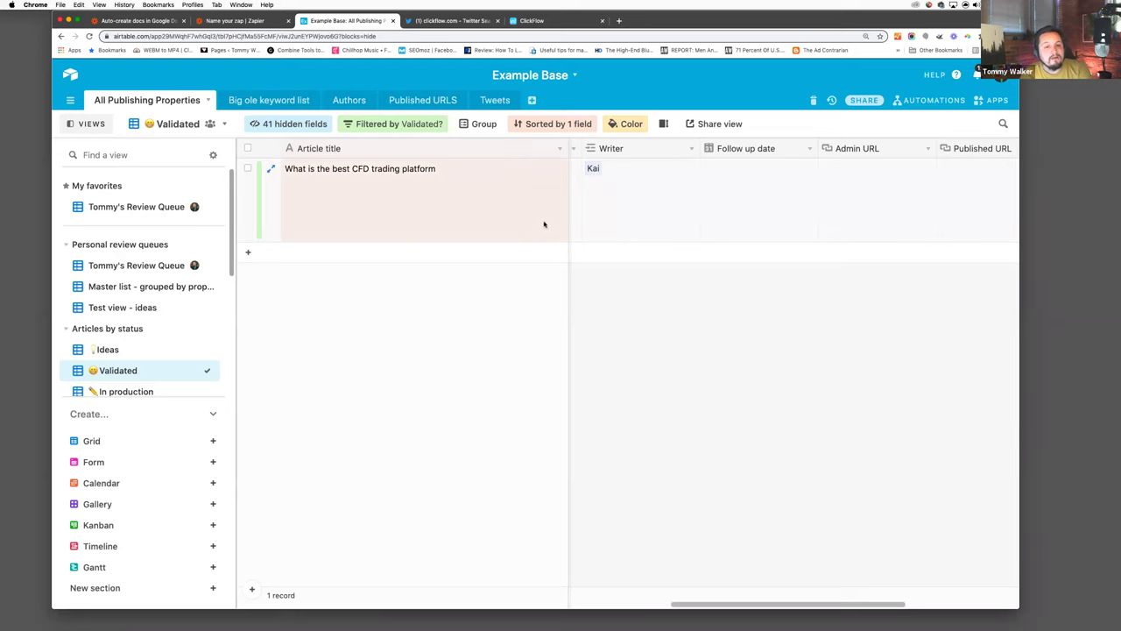
# - Review the Published URLs and Authors tables, and return to the All Publishing Properties table
pyautogui.click(429, 100)
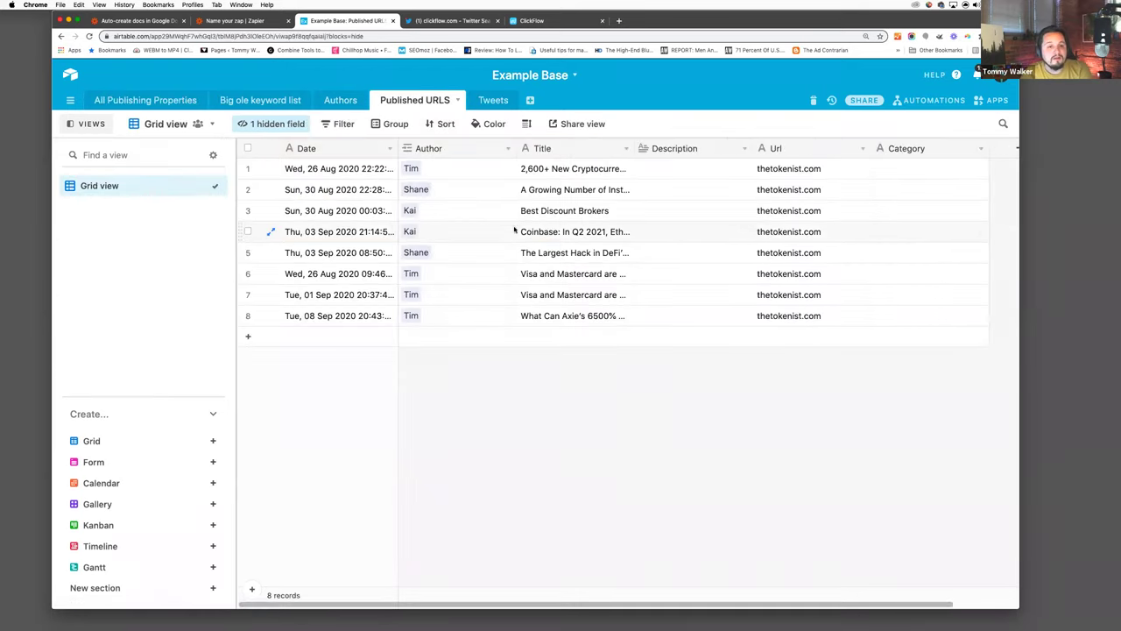
pyautogui.click(341, 100)
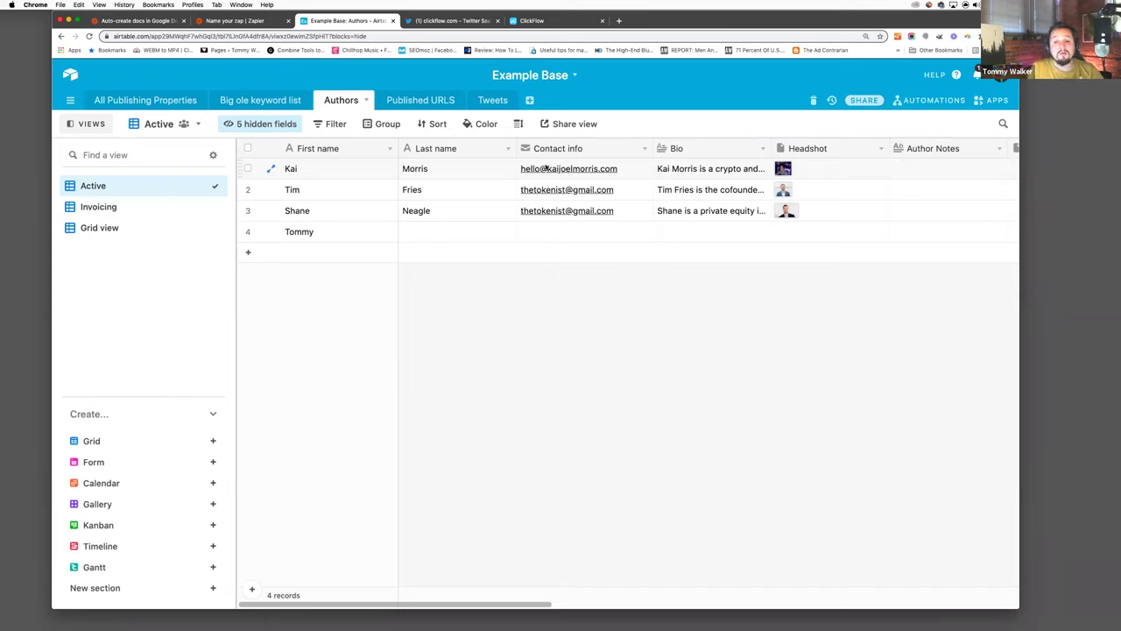
pyautogui.click(149, 101)
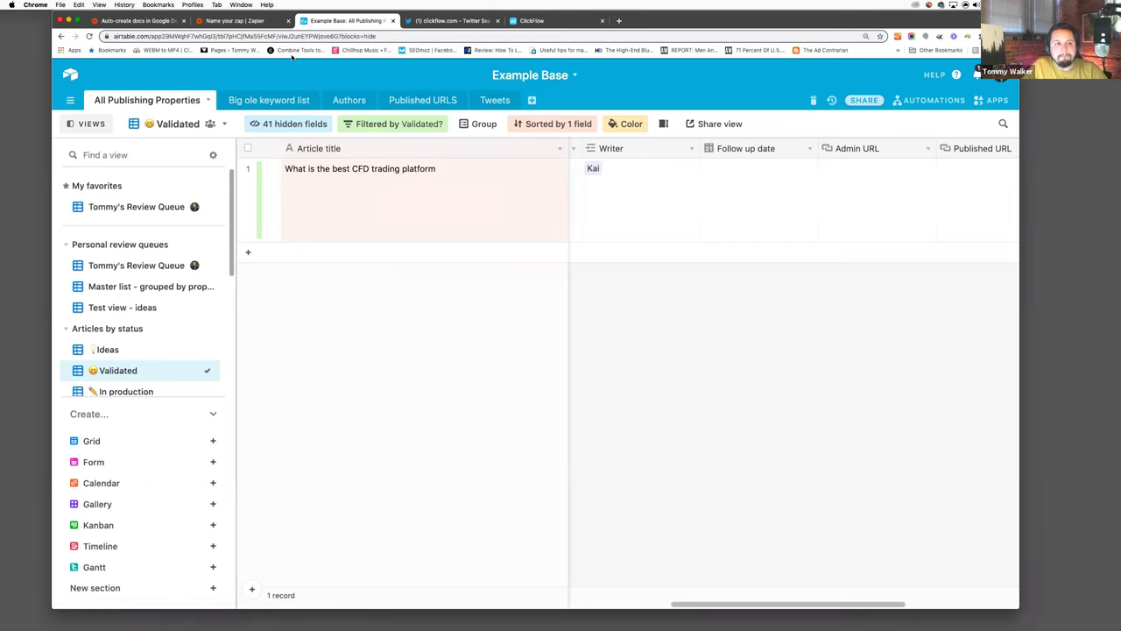
# - Switch to Zapier, inspect the Google Docs creation and file sharing actions, and check the article's Draft URL field in Airtable
pyautogui.click(153, 19)
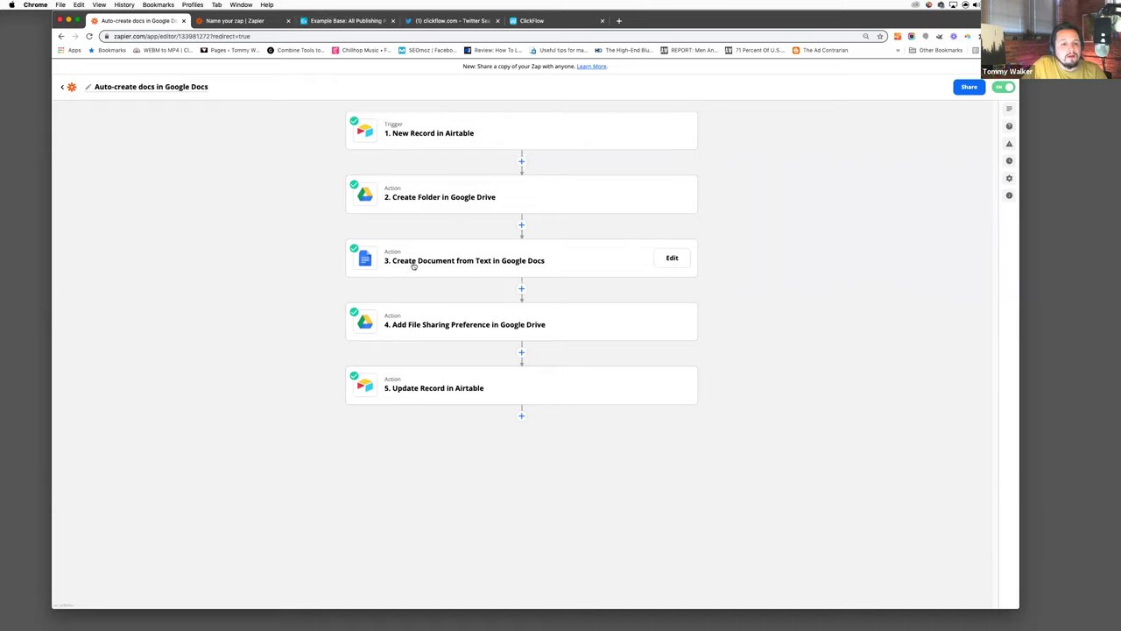
pyautogui.click(439, 267)
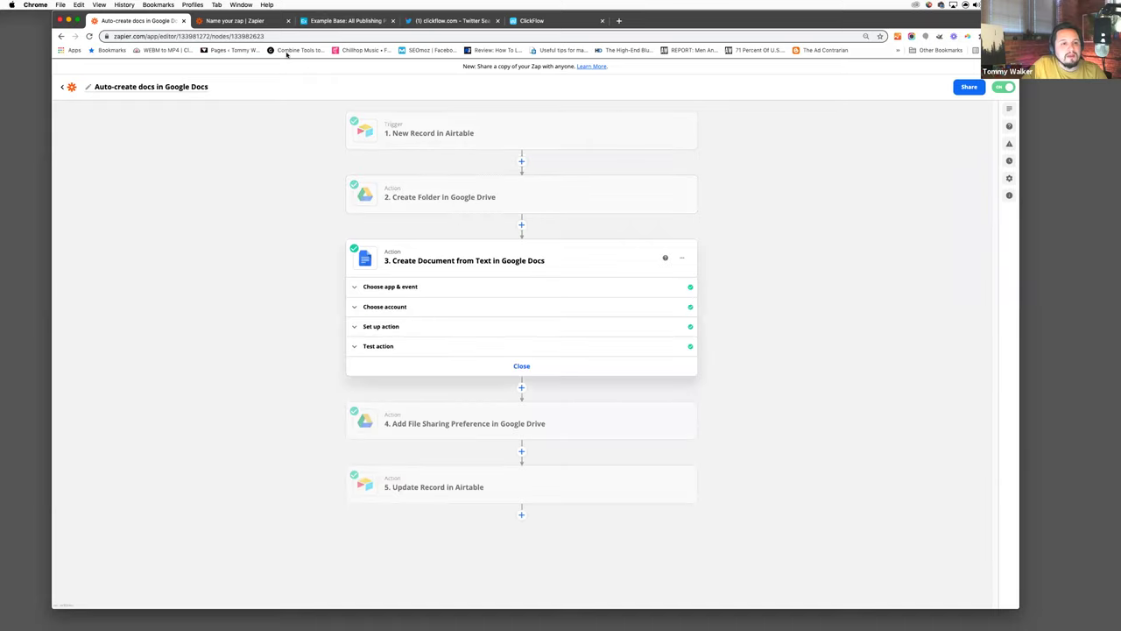
pyautogui.click(450, 425)
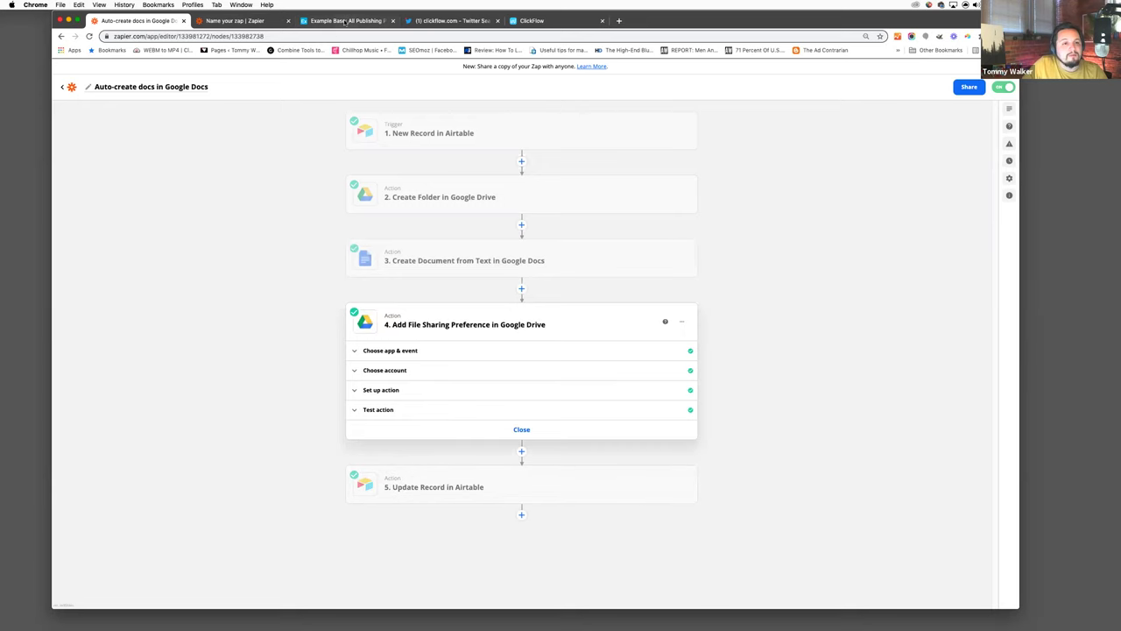
pyautogui.click(346, 21)
pyautogui.moveTo(723, 605); pyautogui.dragTo(424, 578)
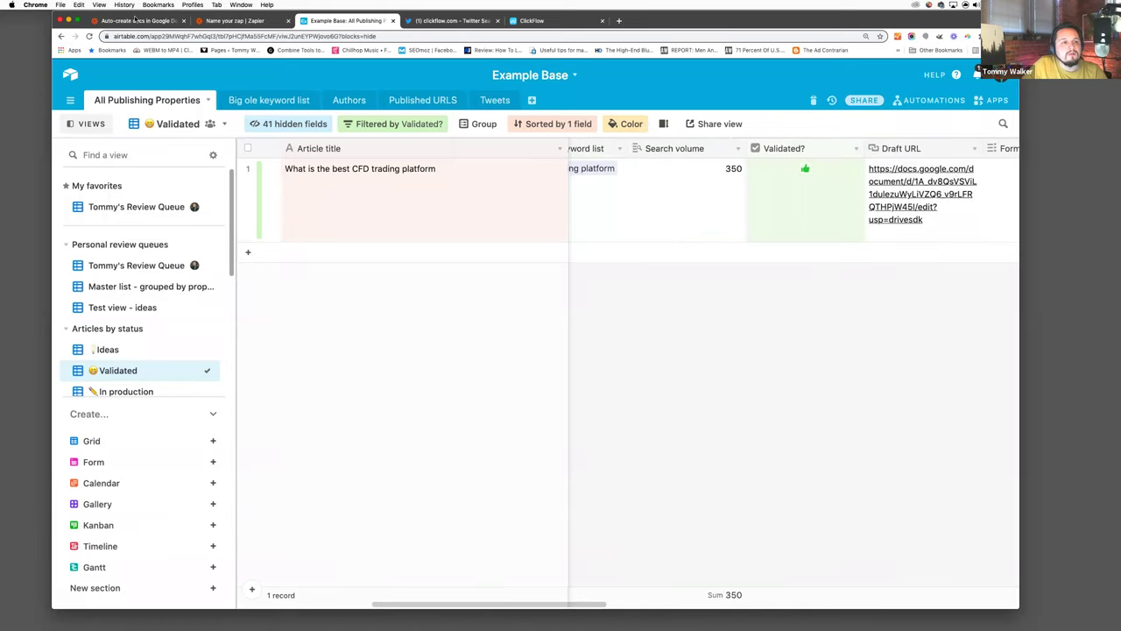
# - Expand the app and event settings of the New Record in Airtable trigger in the Zapier workflow "Auto-create docs in Google Docs"
pyautogui.click(136, 20)
pyautogui.click(440, 136)
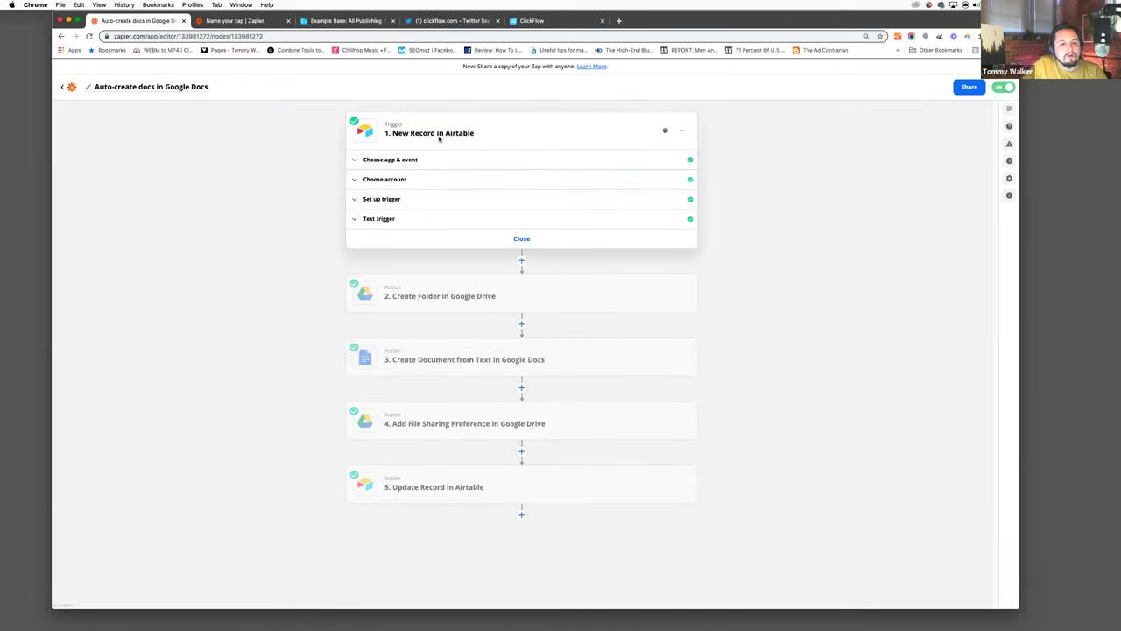
pyautogui.click(401, 160)
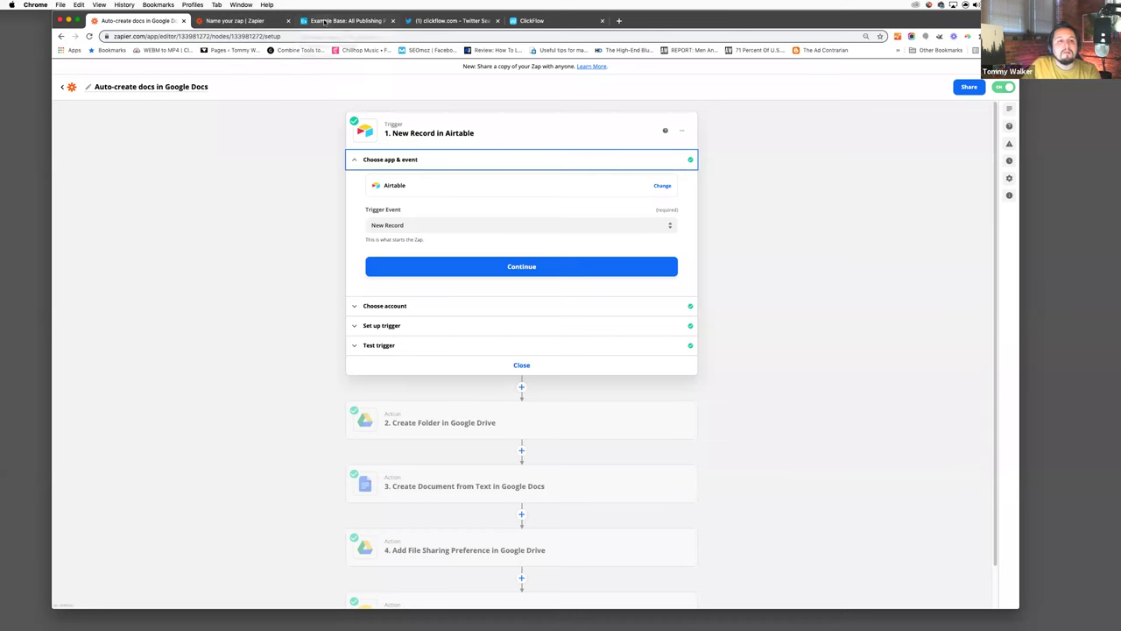
# - Return to Airtable, look through the base's list of automations and close it
pyautogui.click(323, 21)
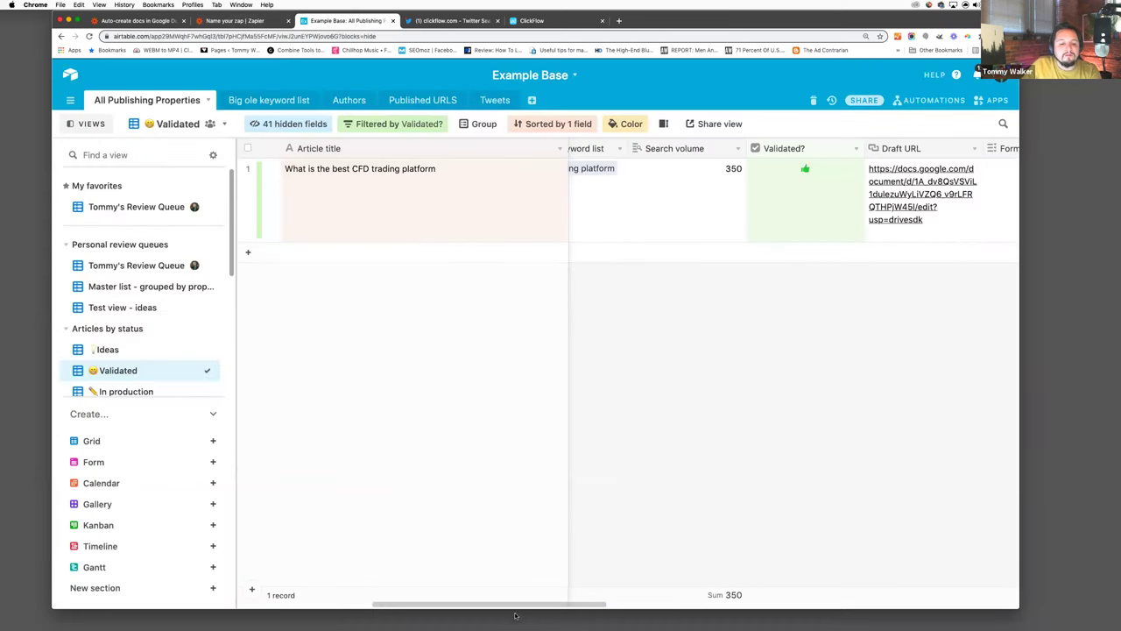
pyautogui.moveTo(515, 605); pyautogui.dragTo(357, 602)
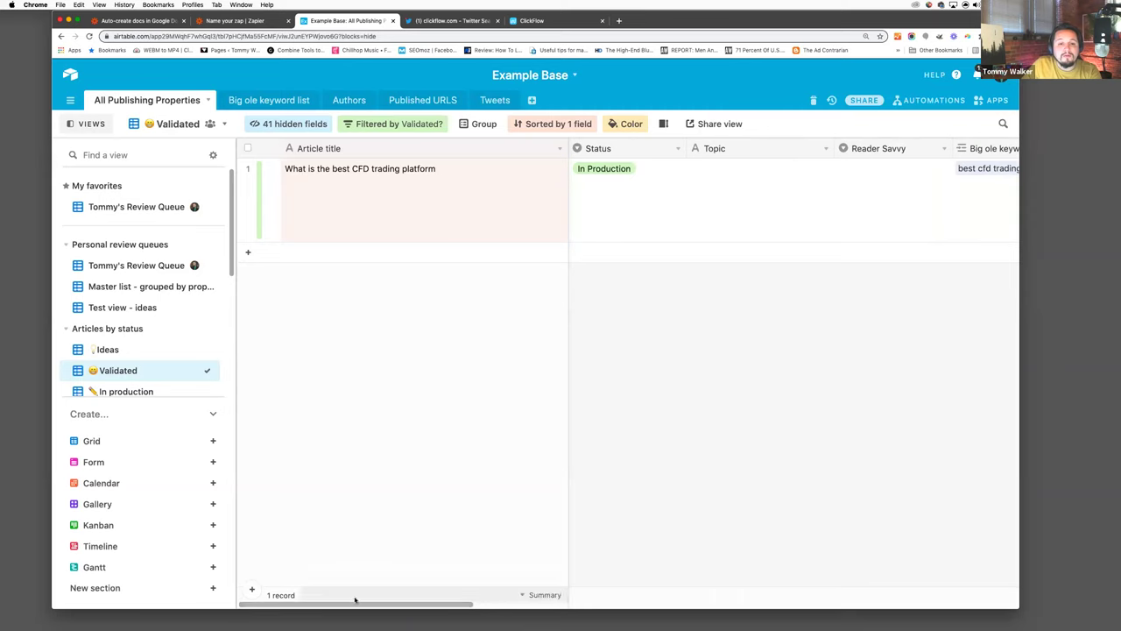
pyautogui.click(935, 102)
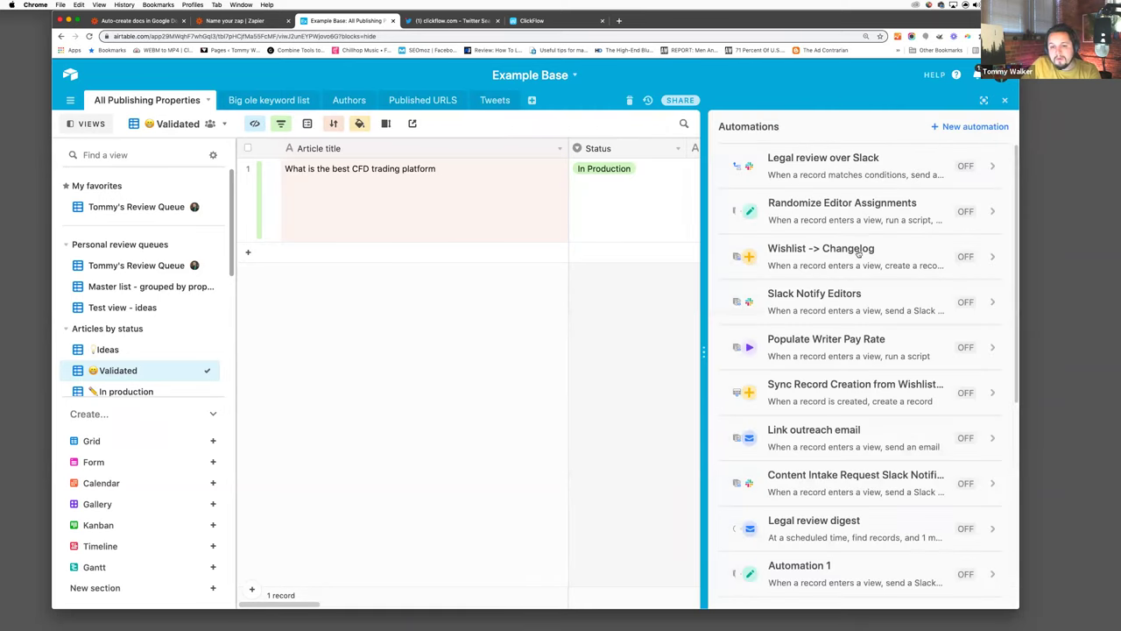
pyautogui.scroll(-2, 832, 412)
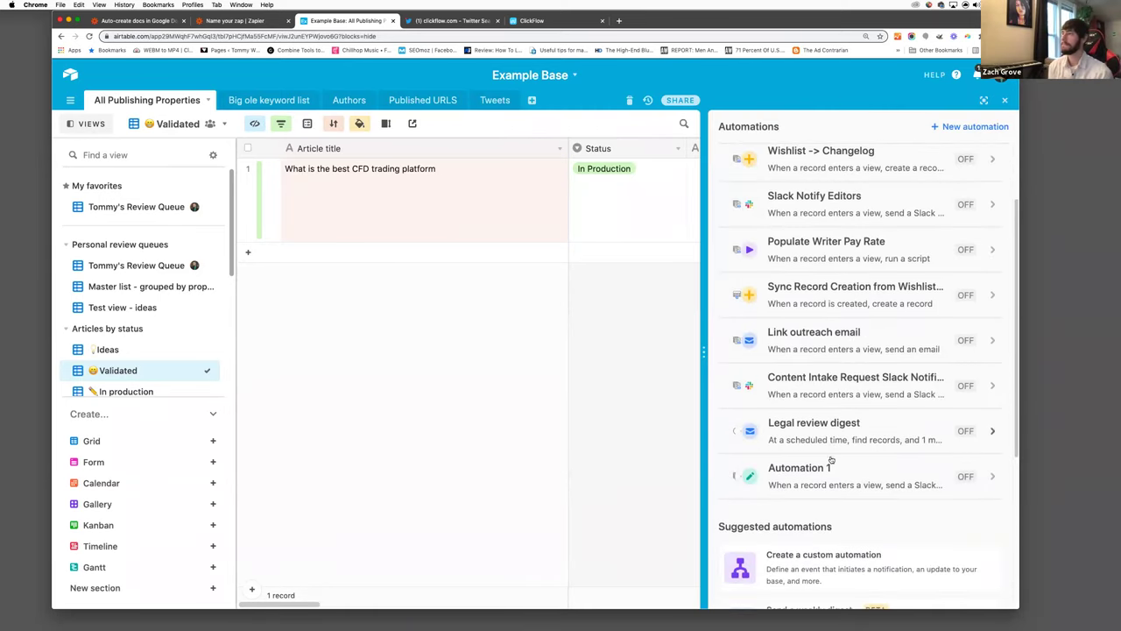
pyautogui.scroll(-1, 830, 460)
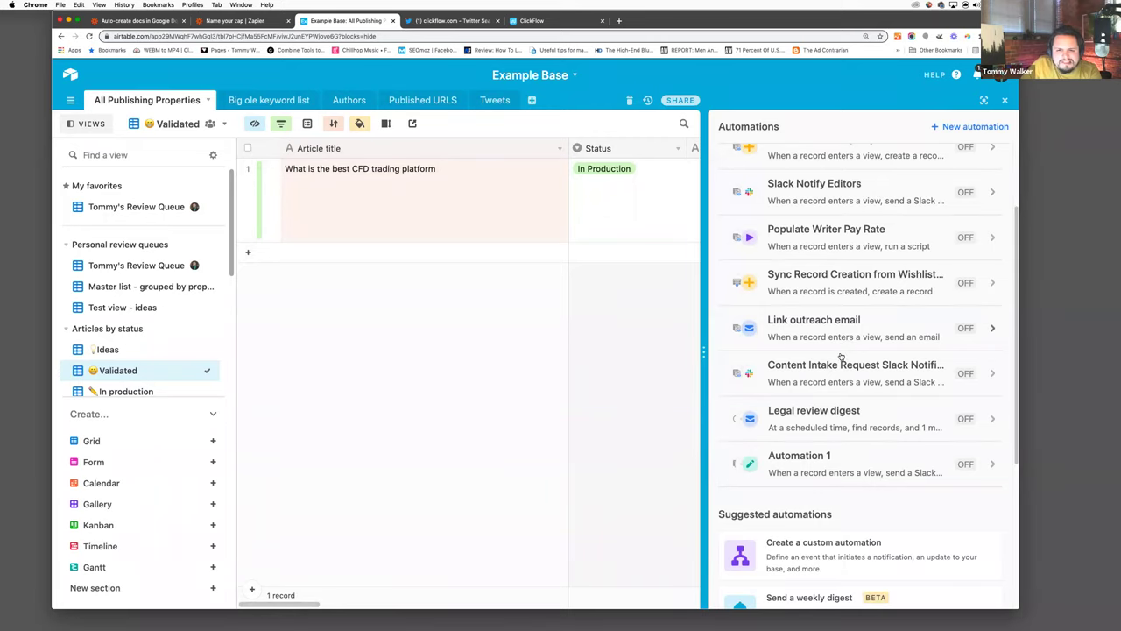
pyautogui.scroll(1, 840, 345)
pyautogui.scroll(3, 841, 345)
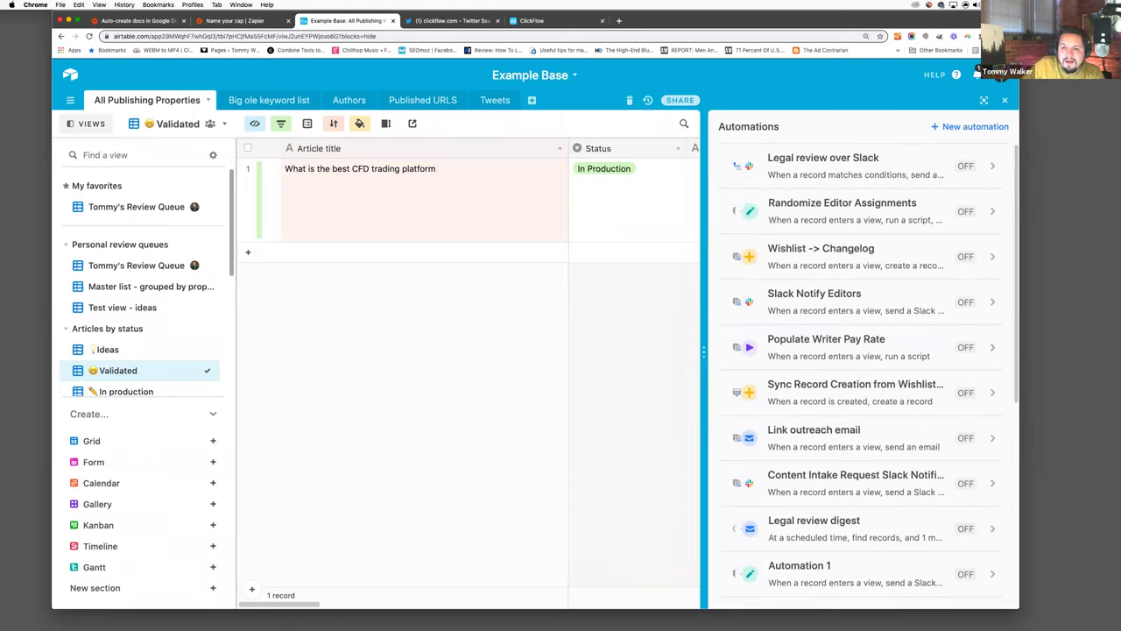
pyautogui.click(1006, 101)
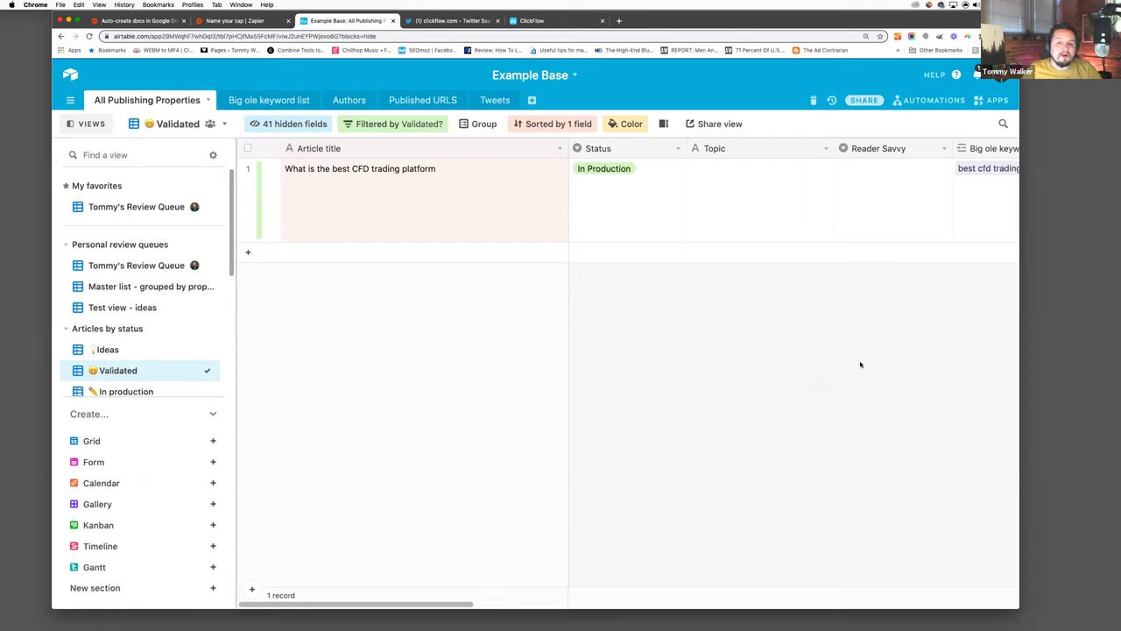
# - Search the Validated view's fields for "notes" and open the Notes cell of "What is the best CFD trading platform" for editing
pyautogui.click(779, 220)
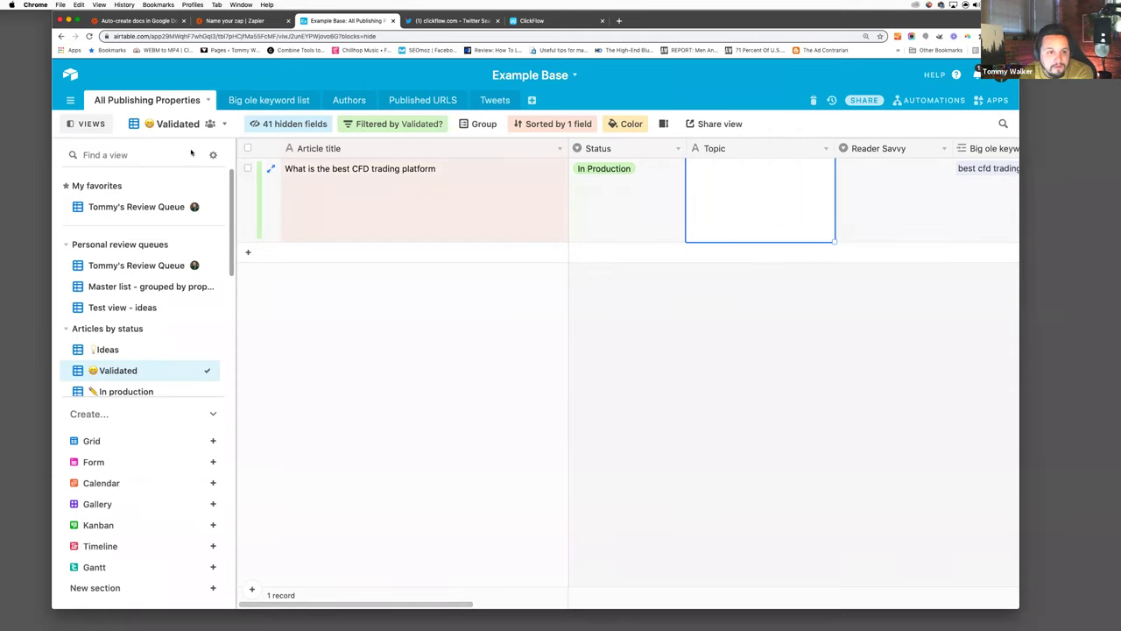
pyautogui.click(304, 127)
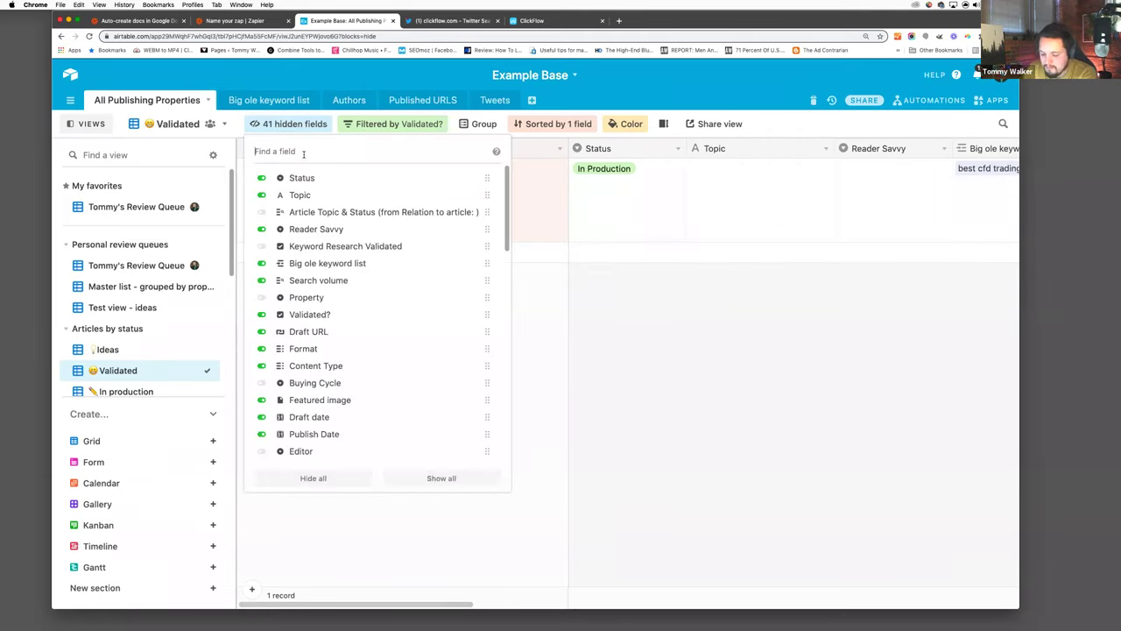
pyautogui.write('notes')
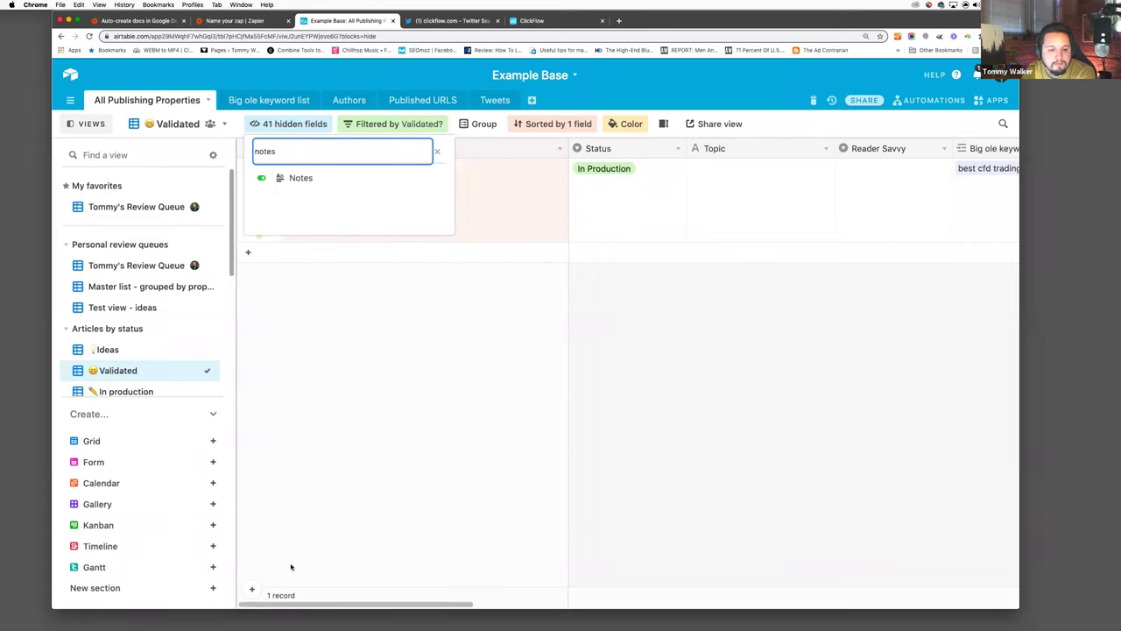
pyautogui.moveTo(352, 606); pyautogui.dragTo(853, 566)
pyautogui.click(868, 204)
pyautogui.click(823, 170)
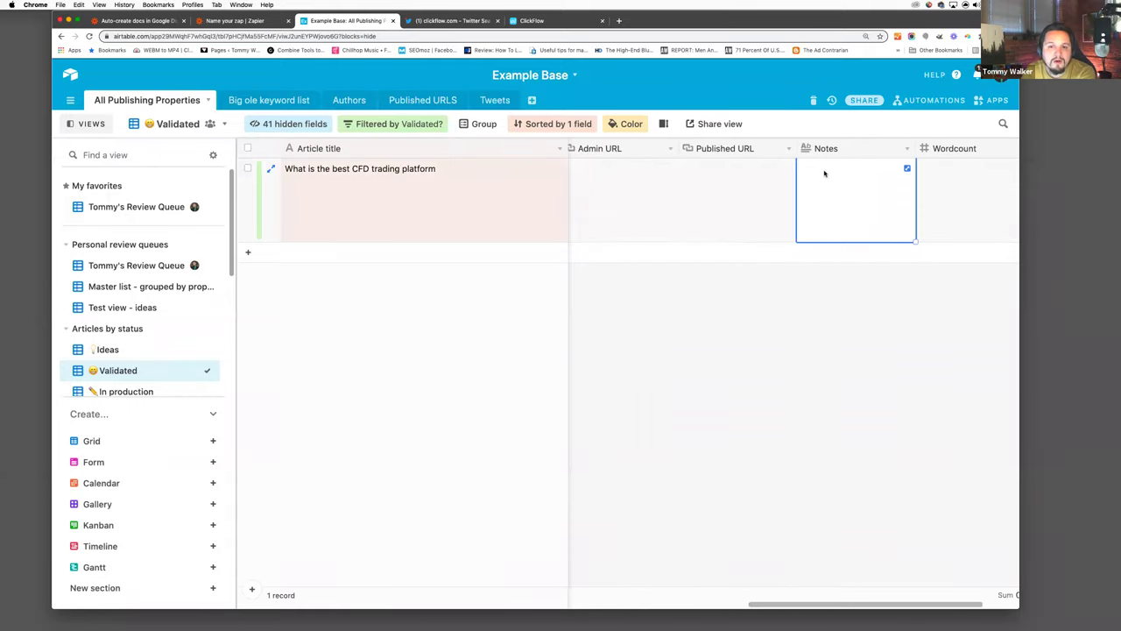
pyautogui.click(816, 170)
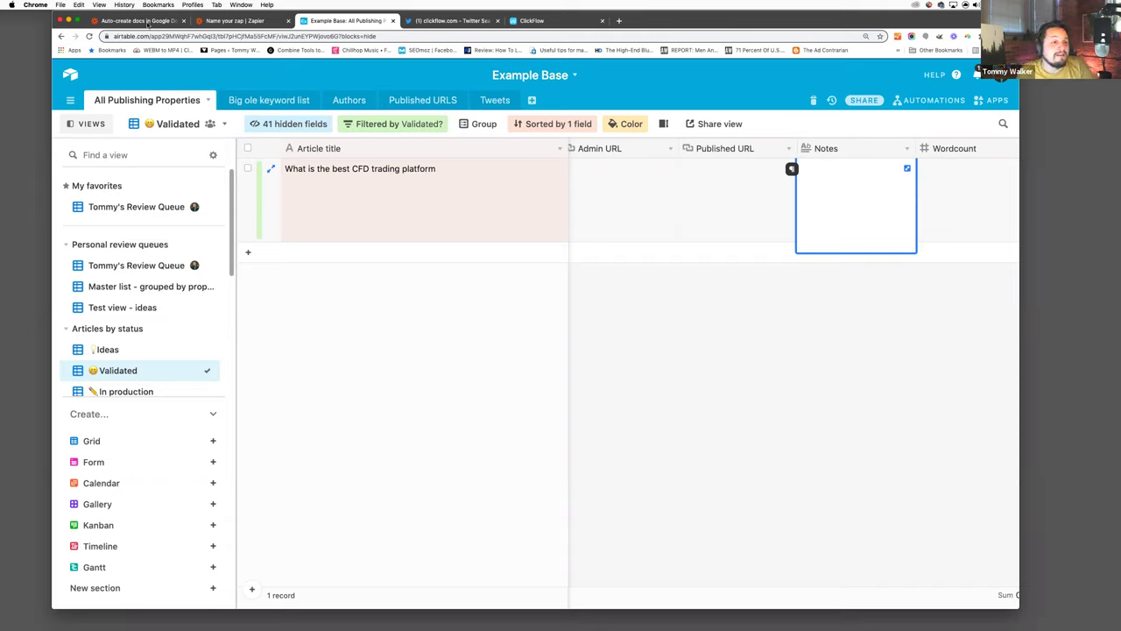
# - Open the Google Doc linked in the article's Draft URL field, look over its template headings and close it
pyautogui.click(148, 21)
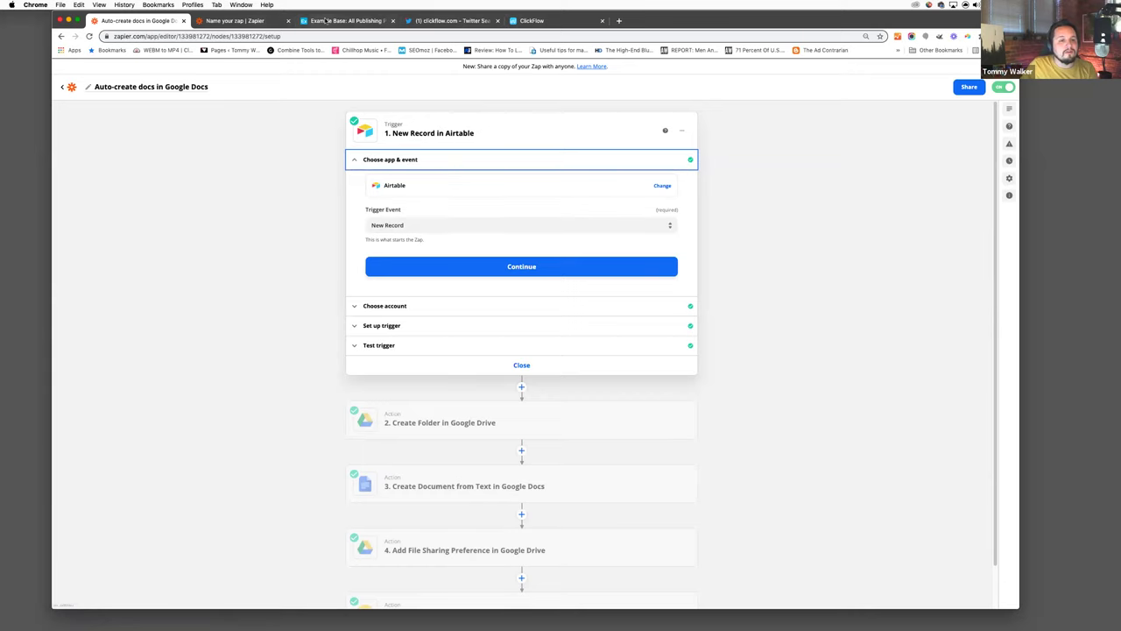
pyautogui.click(325, 20)
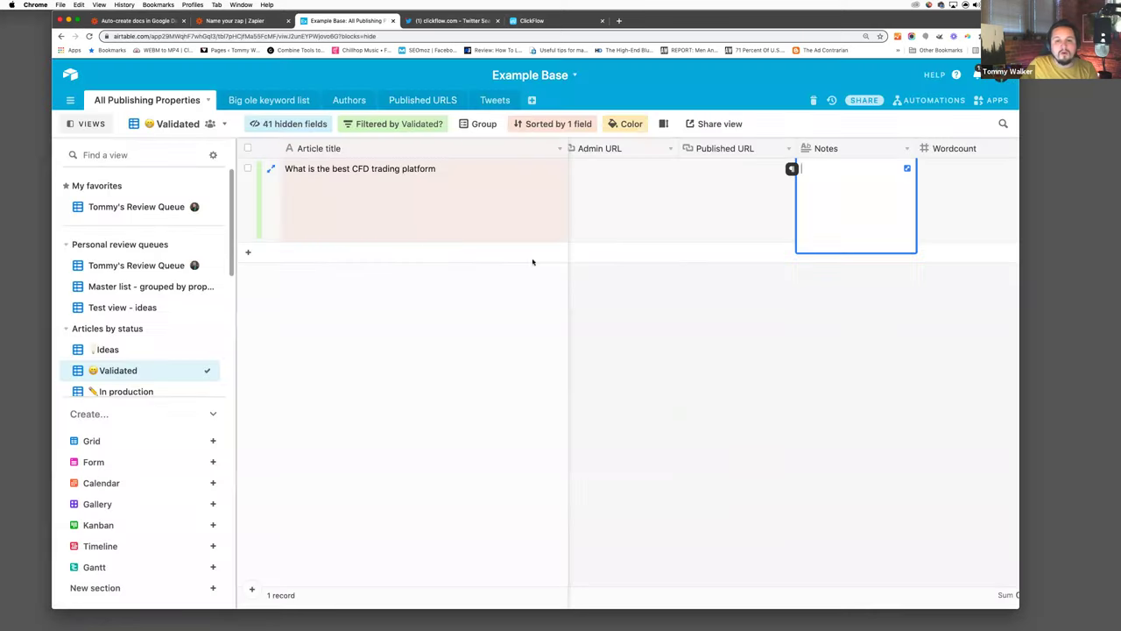
pyautogui.click(619, 197)
pyautogui.hscroll(-5, 618, 197)
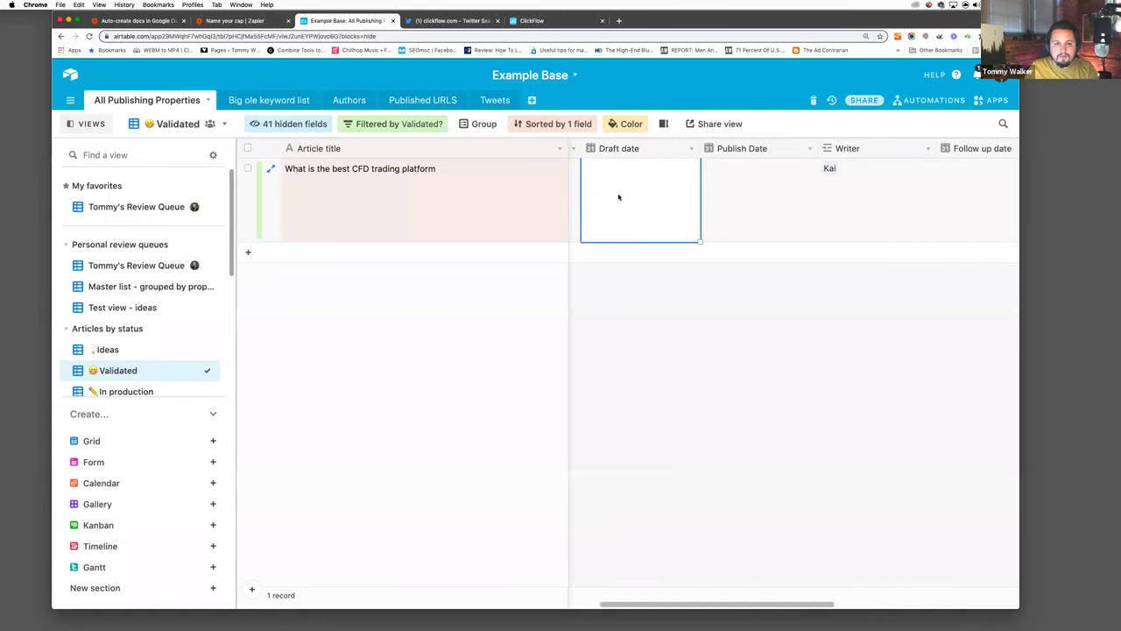
pyautogui.hscroll(-5, 618, 197)
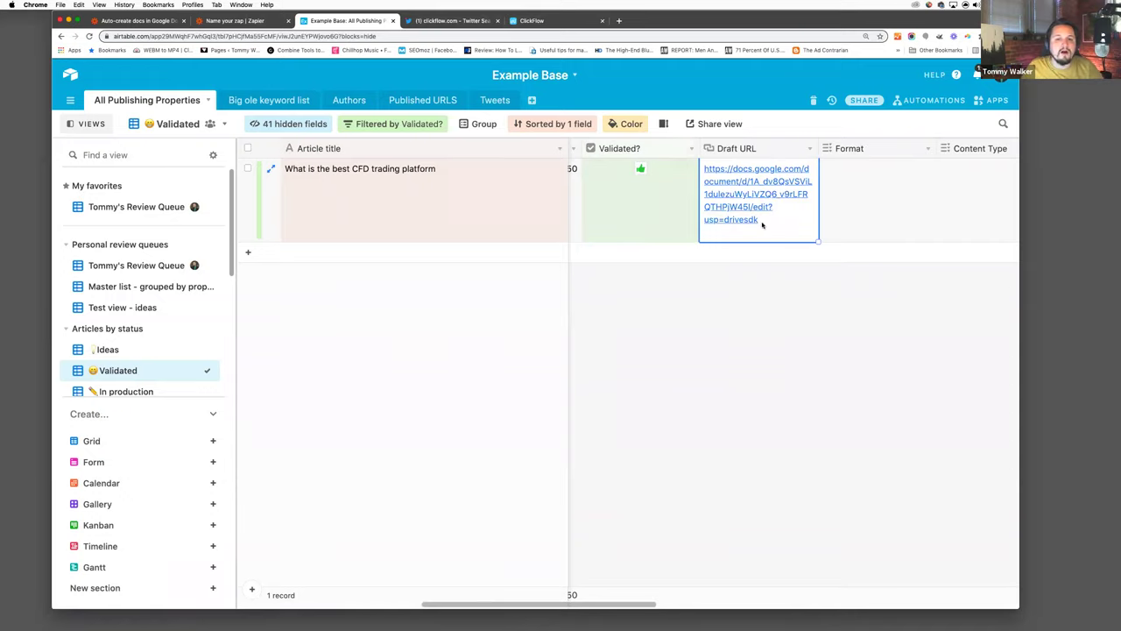
pyautogui.click(746, 181)
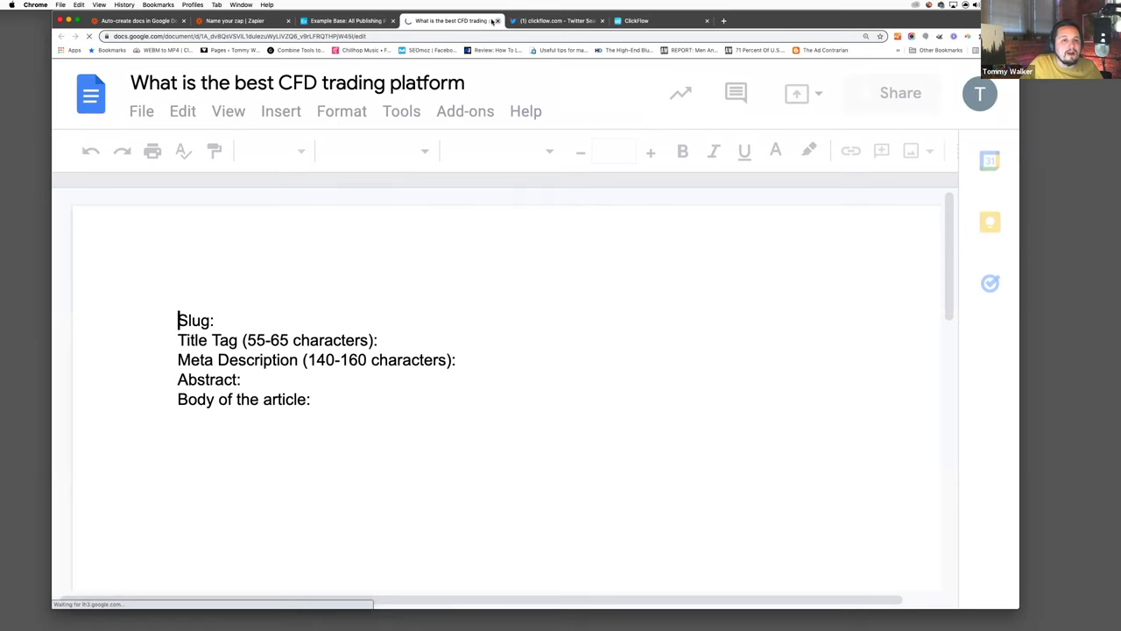
pyautogui.press('super+w')
# - Review the Zapier trigger's event options, connected account and base, table and view setup, keeping New Record as the event
pyautogui.click(162, 19)
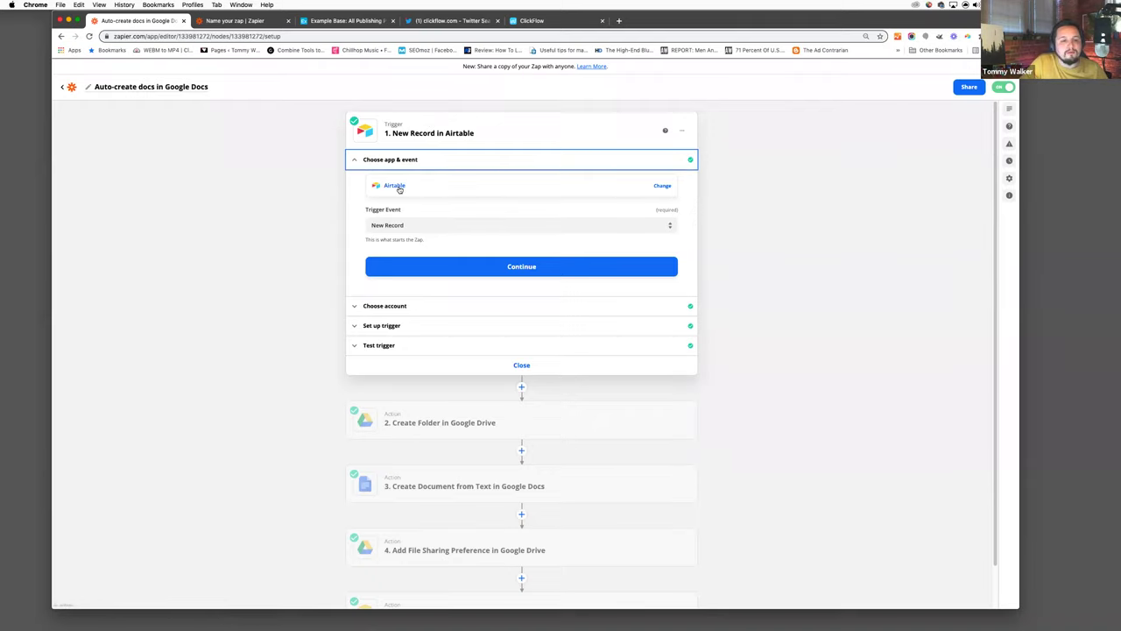
pyautogui.click(421, 225)
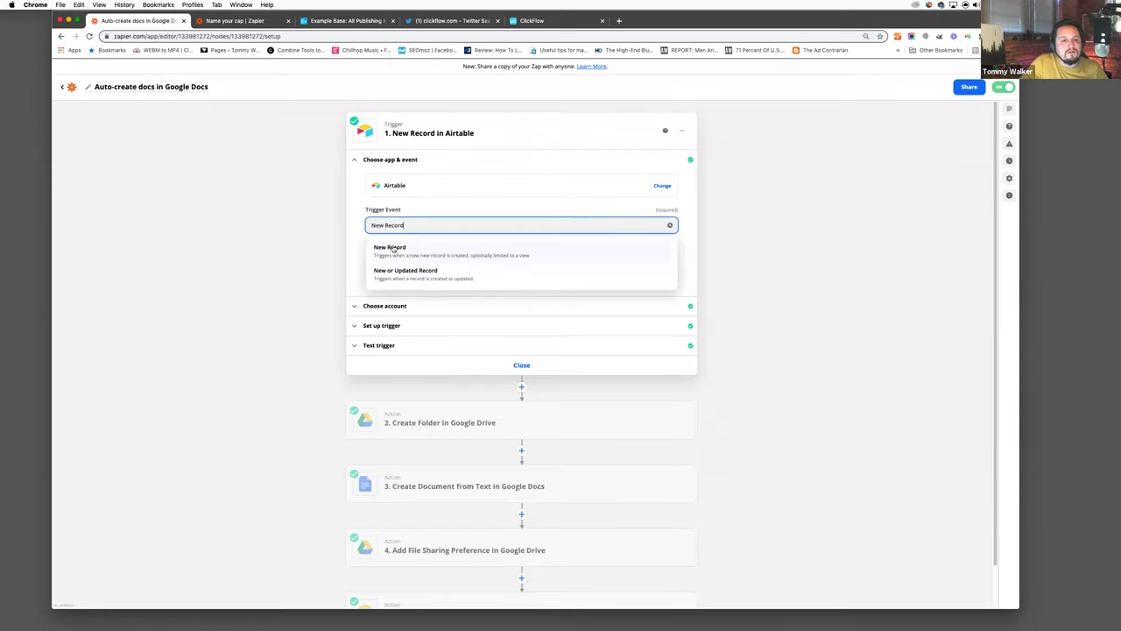
pyautogui.click(350, 237)
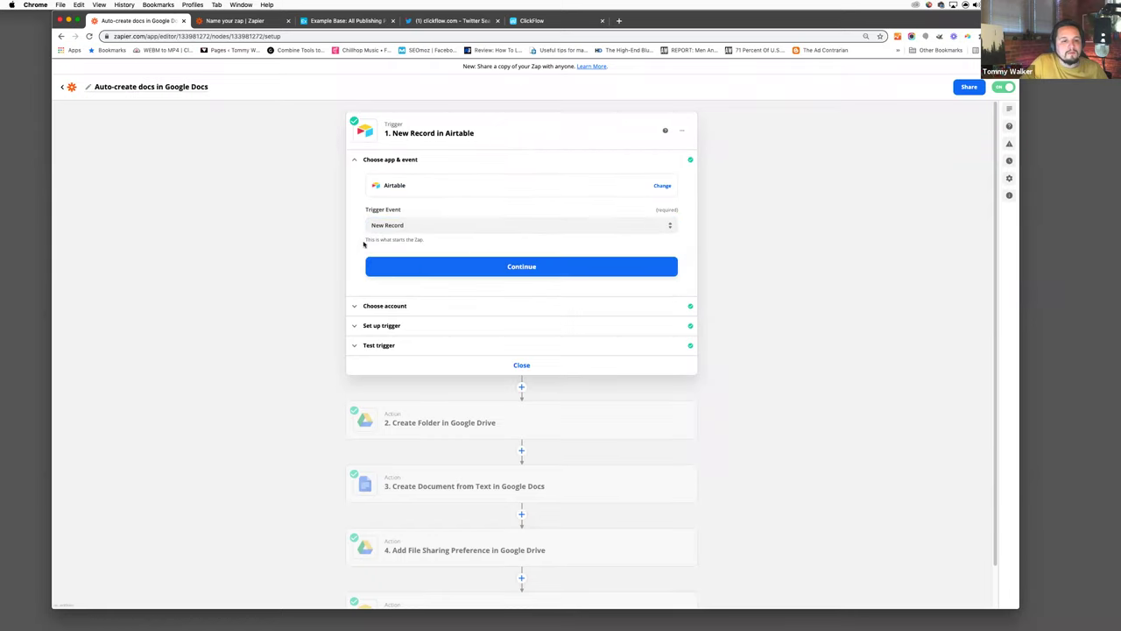
pyautogui.click(421, 306)
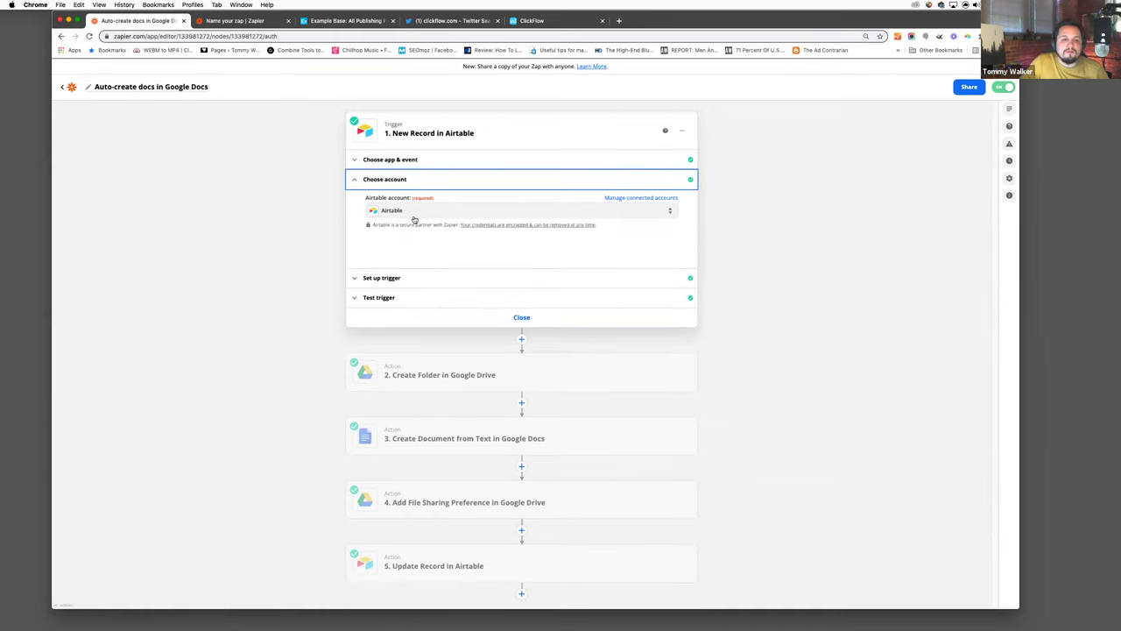
pyautogui.click(391, 277)
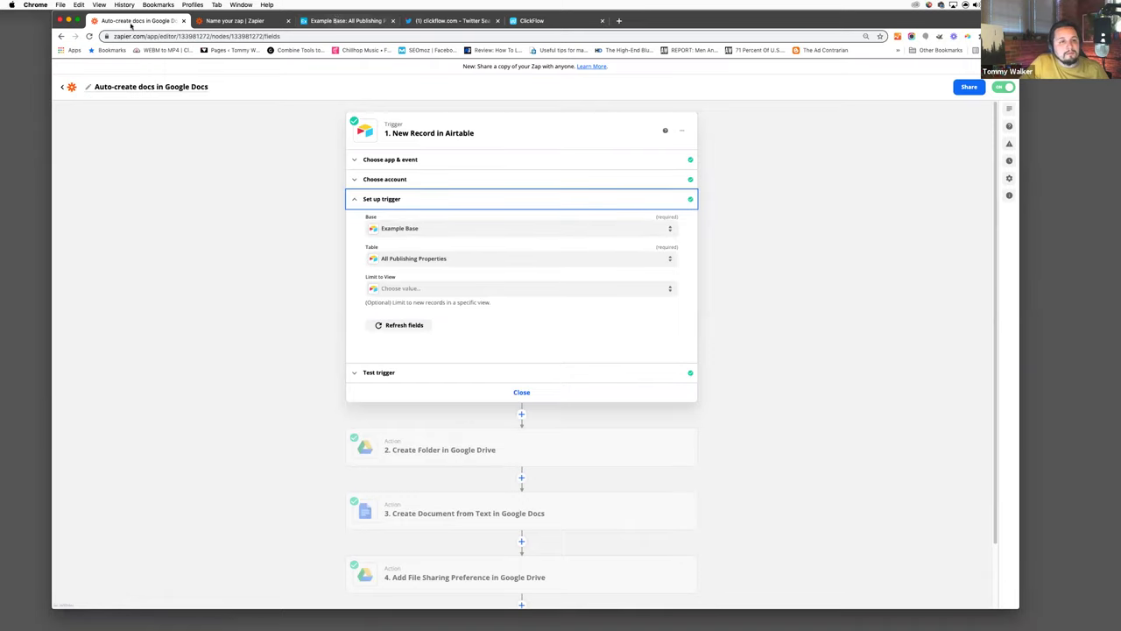
# - Display the Airtable home page's list of bases and compare it with the base and table chosen in the Zapier trigger
pyautogui.press('super+3')
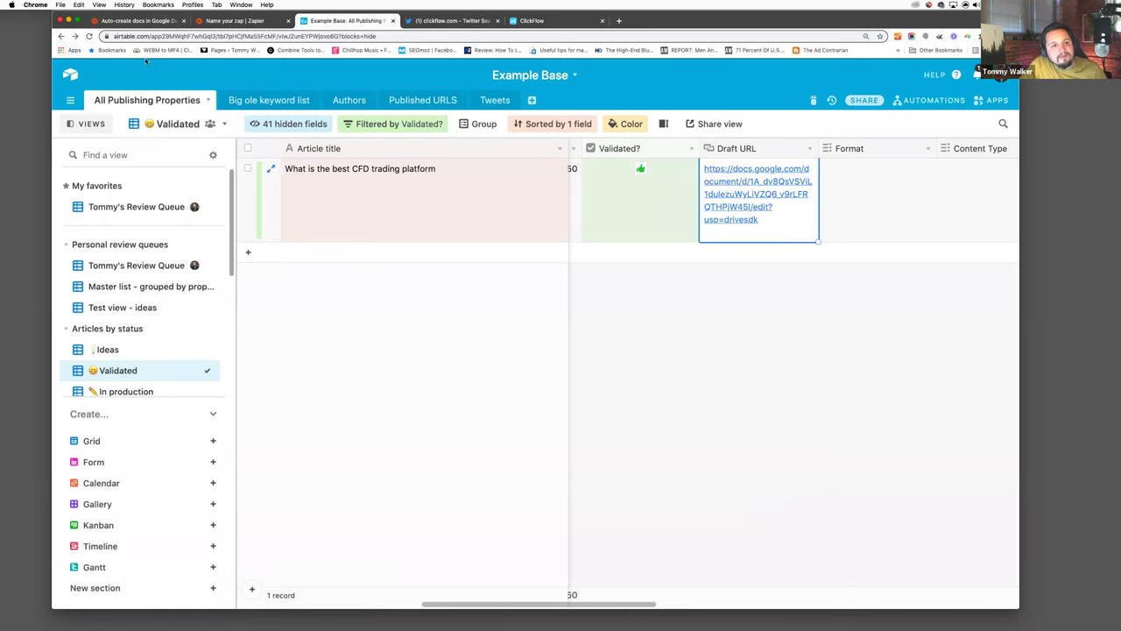
pyautogui.click(70, 75)
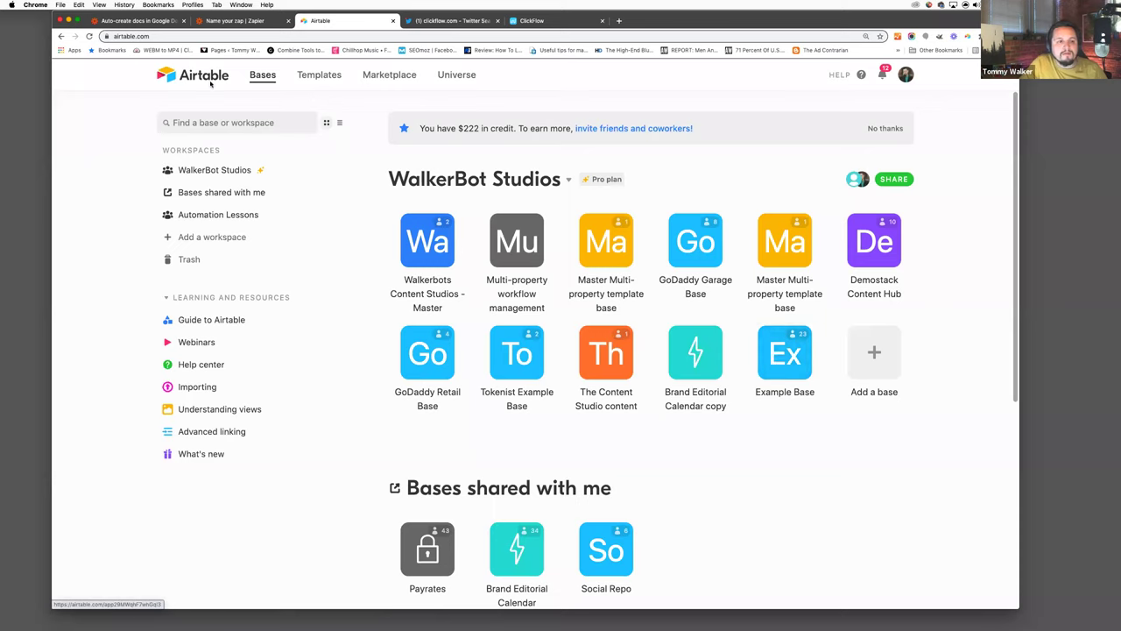
pyautogui.click(134, 20)
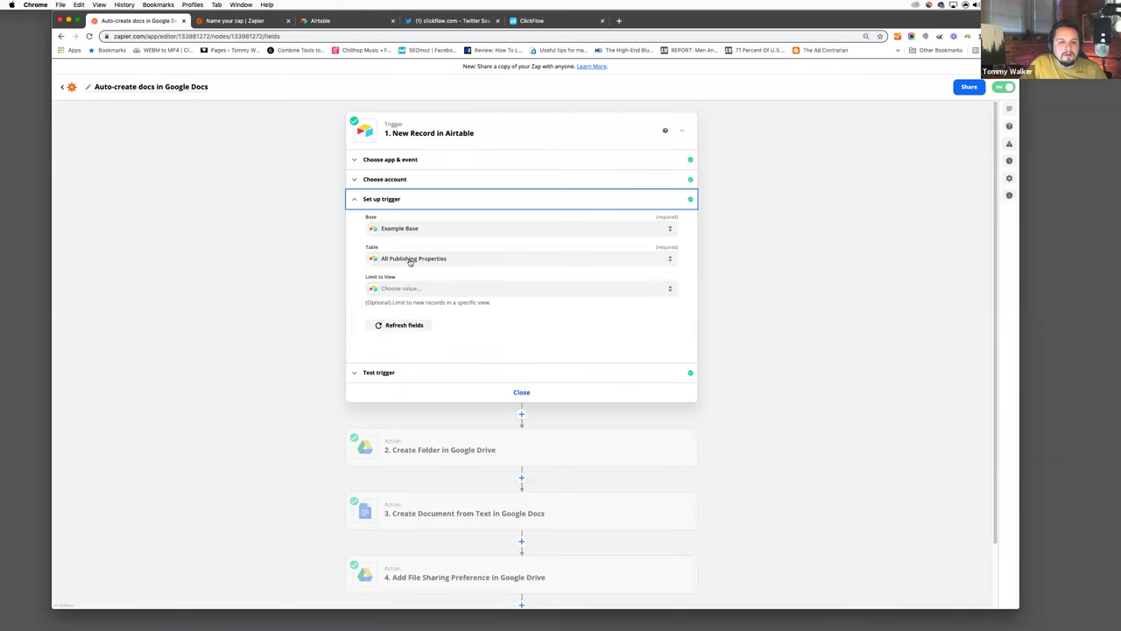
pyautogui.click(321, 21)
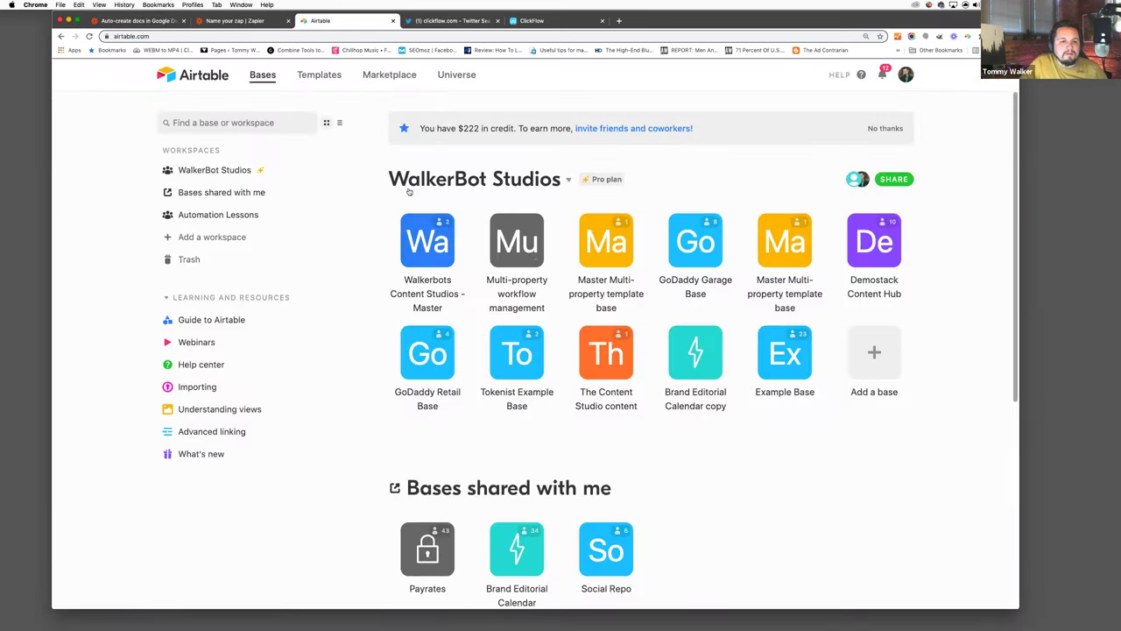
# - Open Example Base in Airtable to check its views, and limit the Zapier trigger to the Validated view, continuing to the trigger test
pyautogui.click(786, 352)
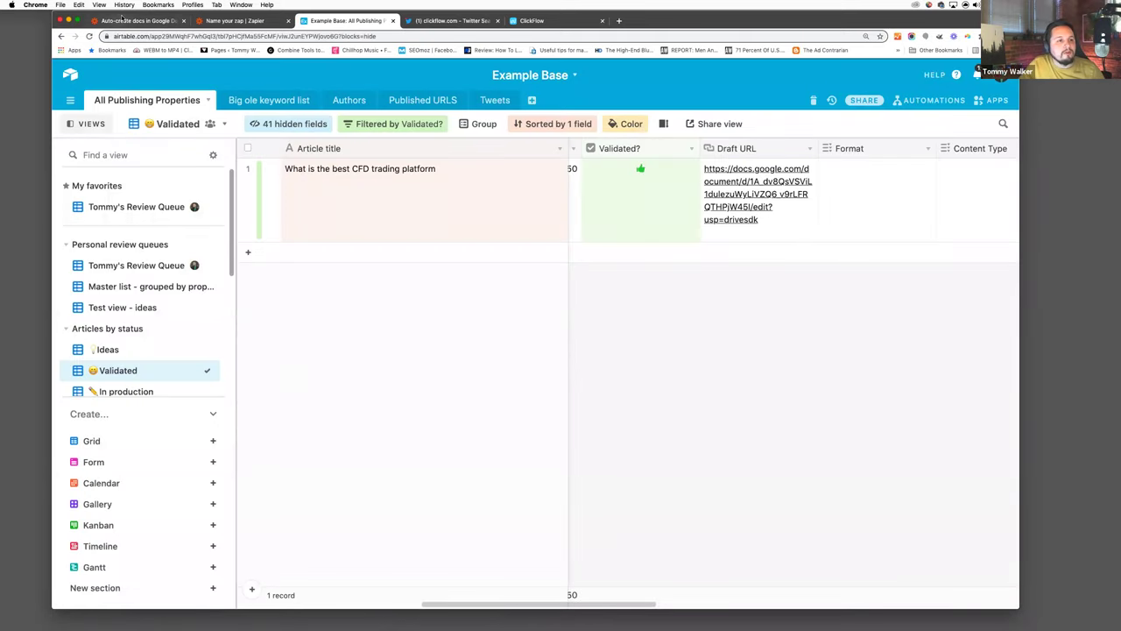
pyautogui.click(121, 19)
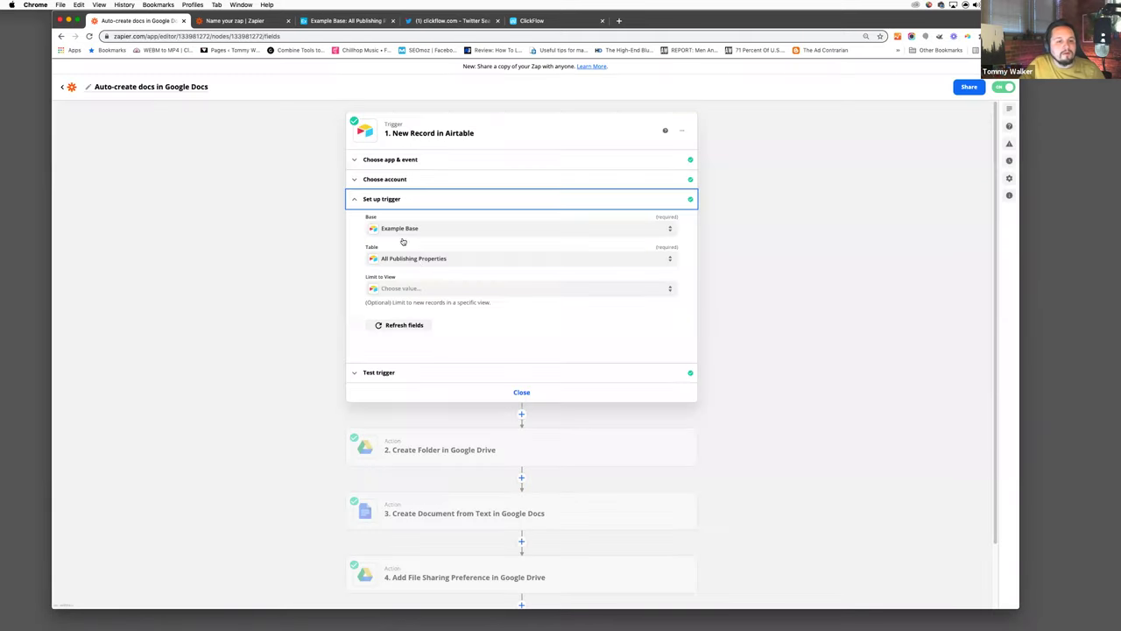
pyautogui.click(408, 293)
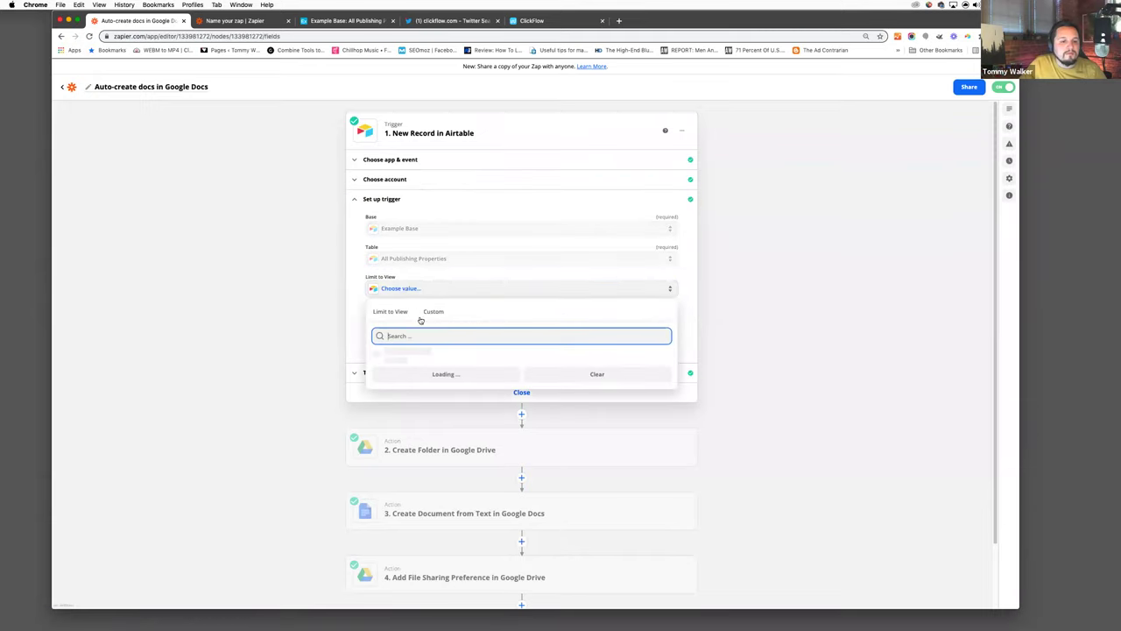
pyautogui.scroll(-1, 420, 412)
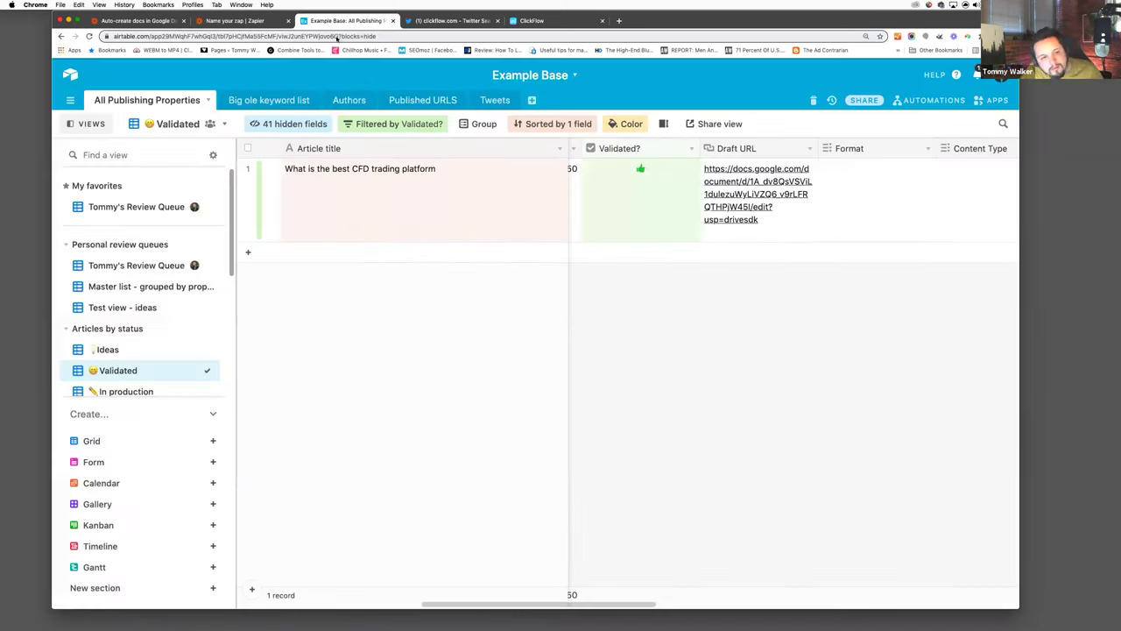
pyautogui.click(337, 21)
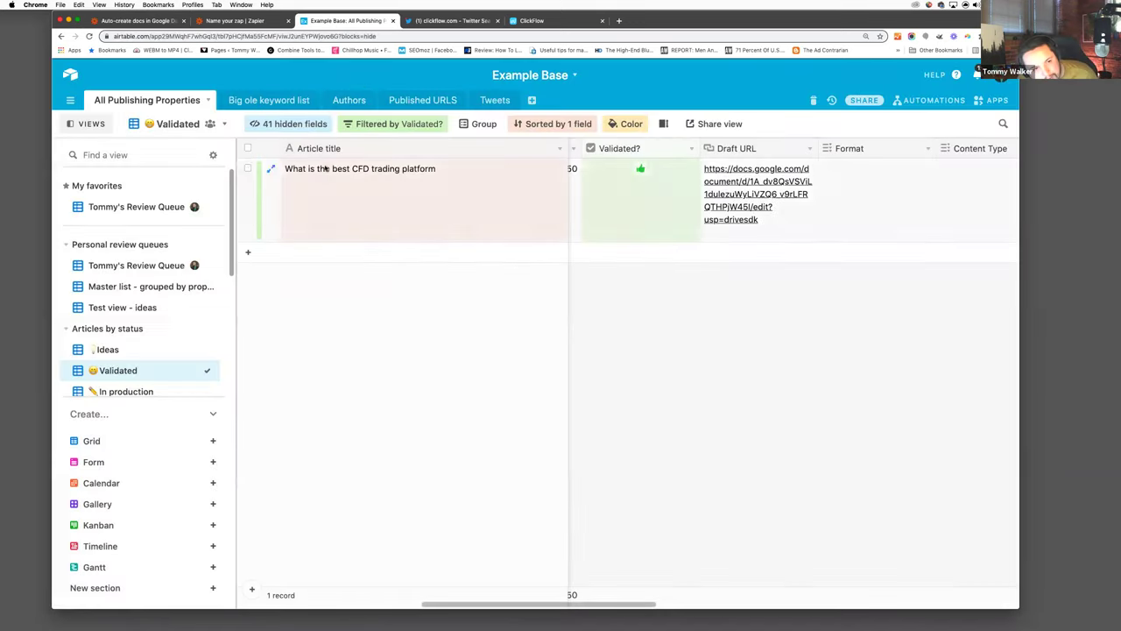
pyautogui.click(159, 23)
pyautogui.click(417, 290)
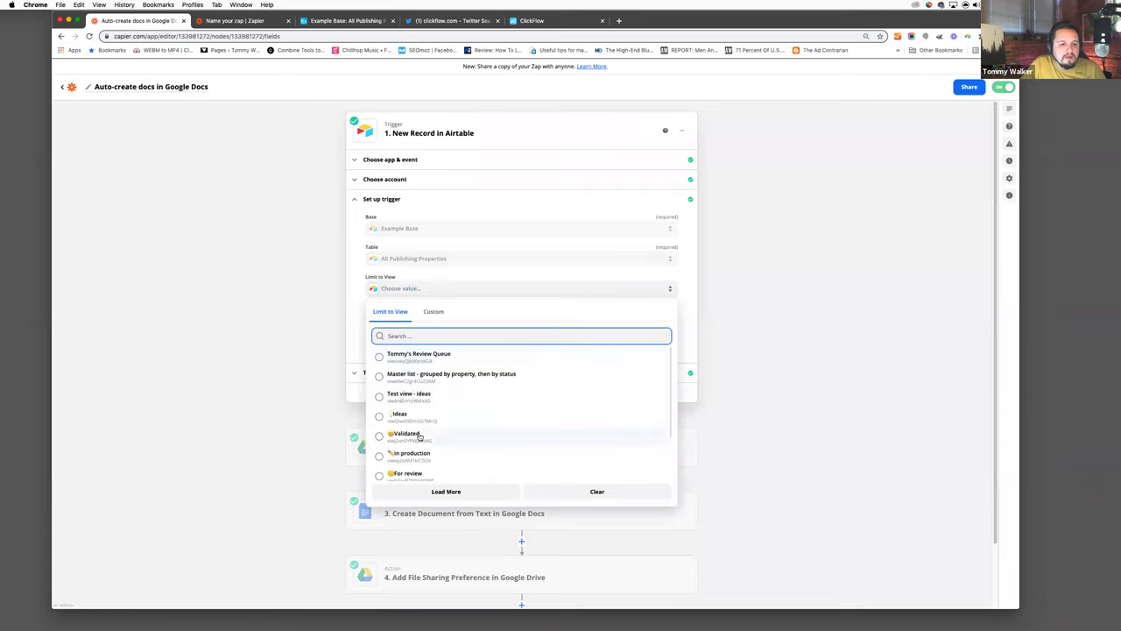
pyautogui.click(419, 436)
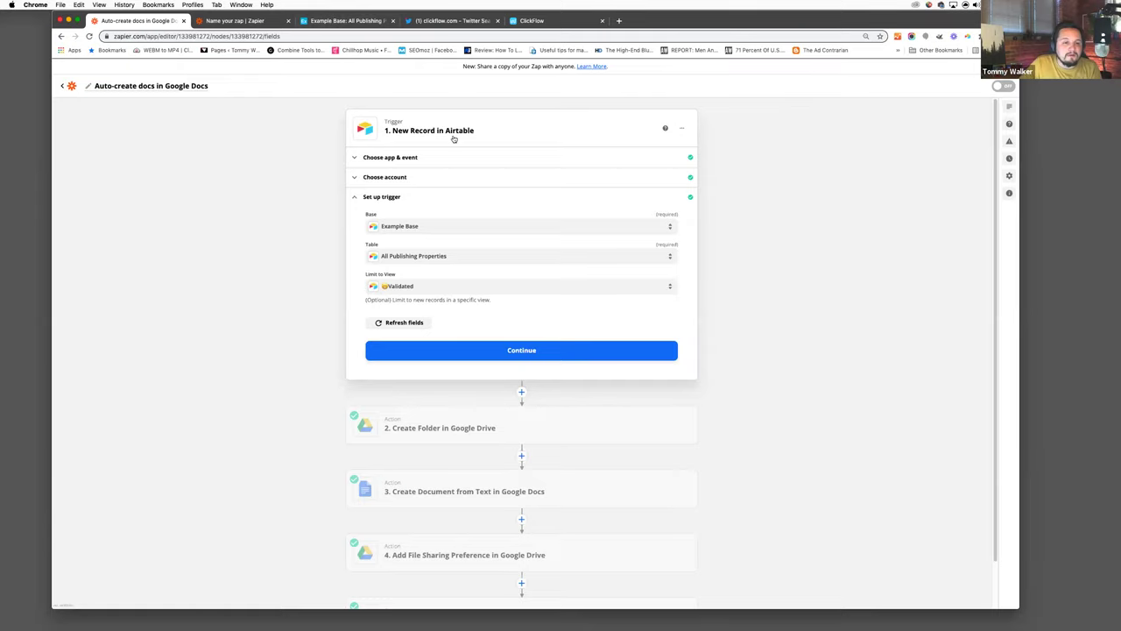
pyautogui.click(461, 351)
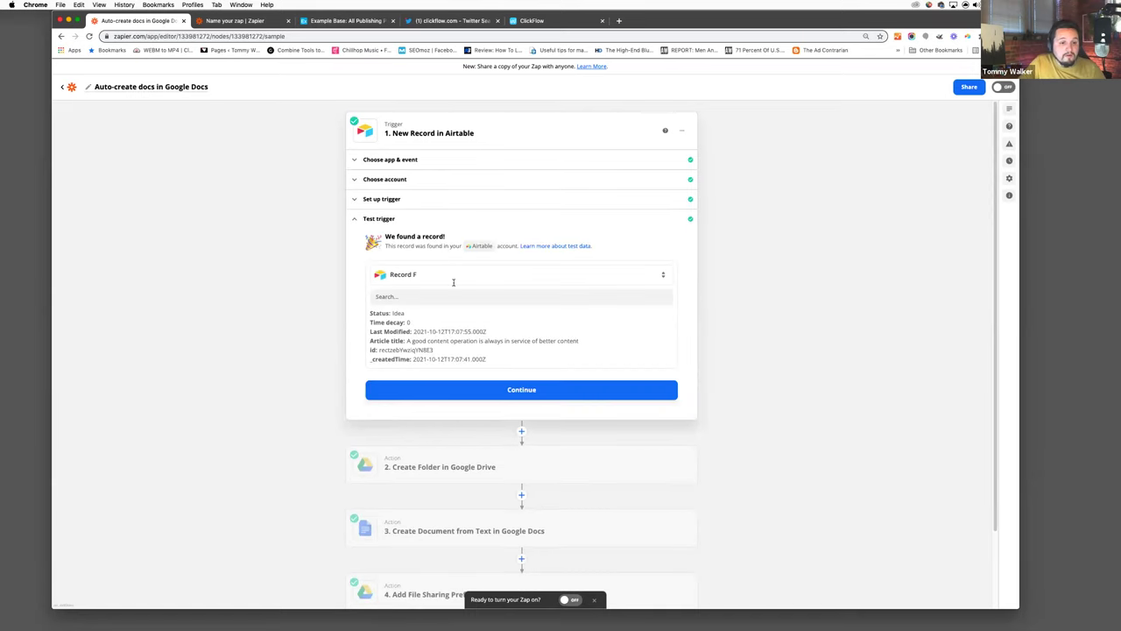
# - Load more sample records in the trigger test, choose Record G for "What is the best CFD trading platform", and continue with it
pyautogui.click(438, 277)
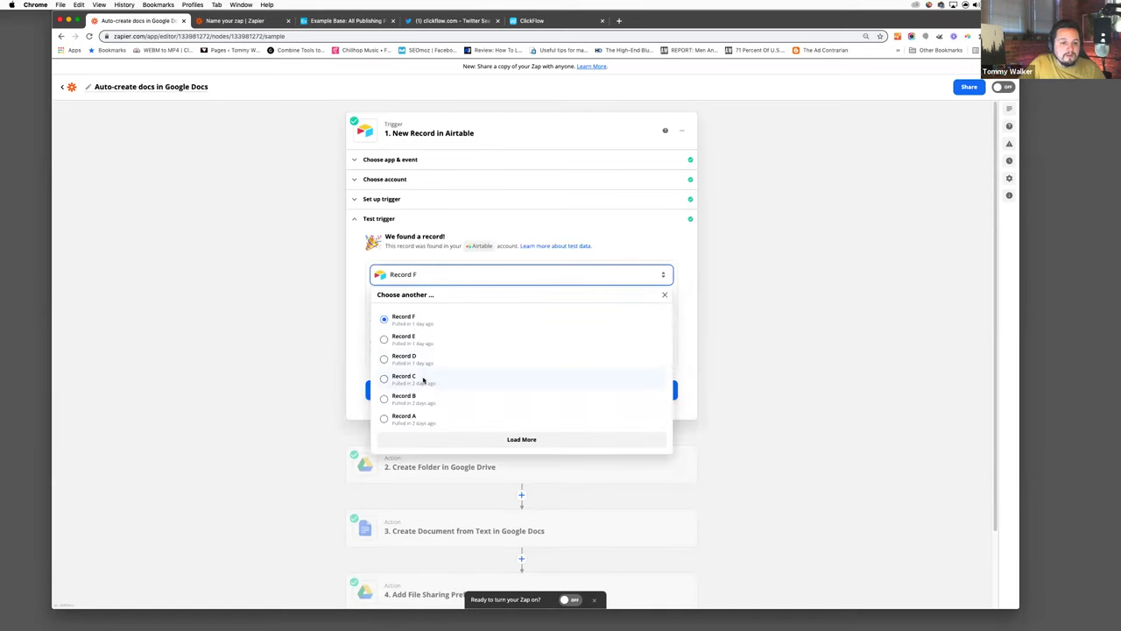
pyautogui.click(454, 439)
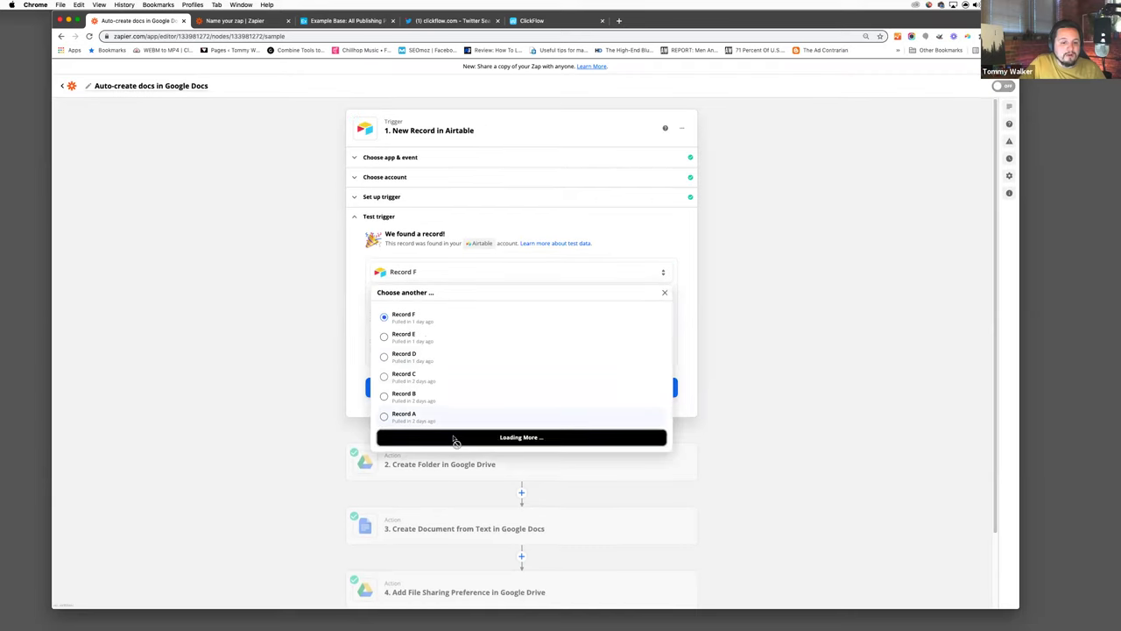
pyautogui.click(421, 319)
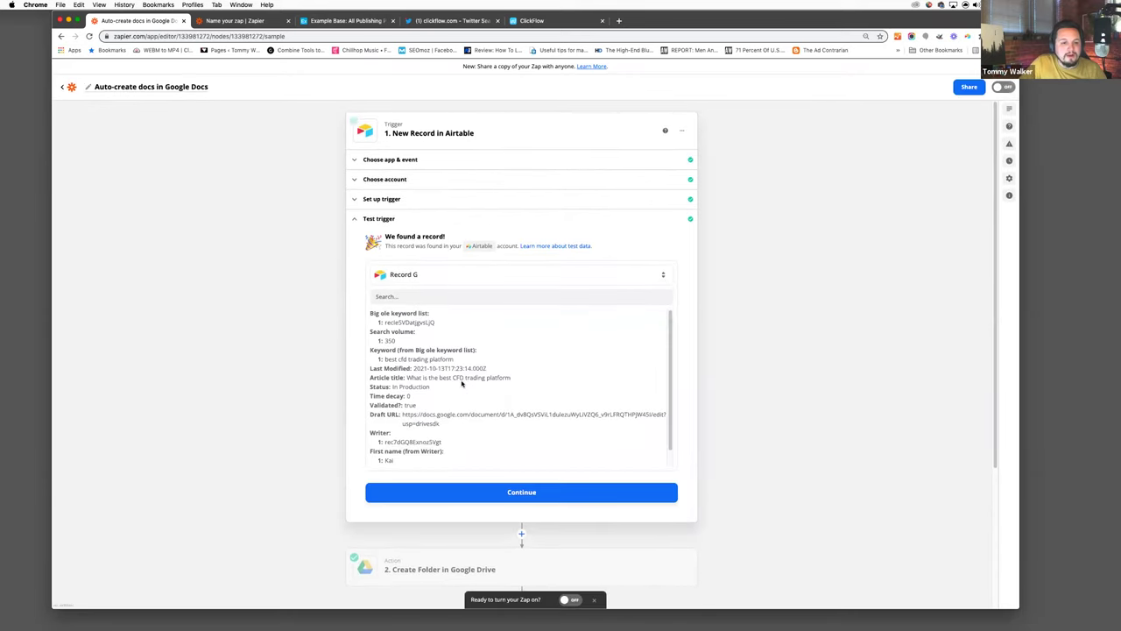
pyautogui.scroll(-1, 426, 372)
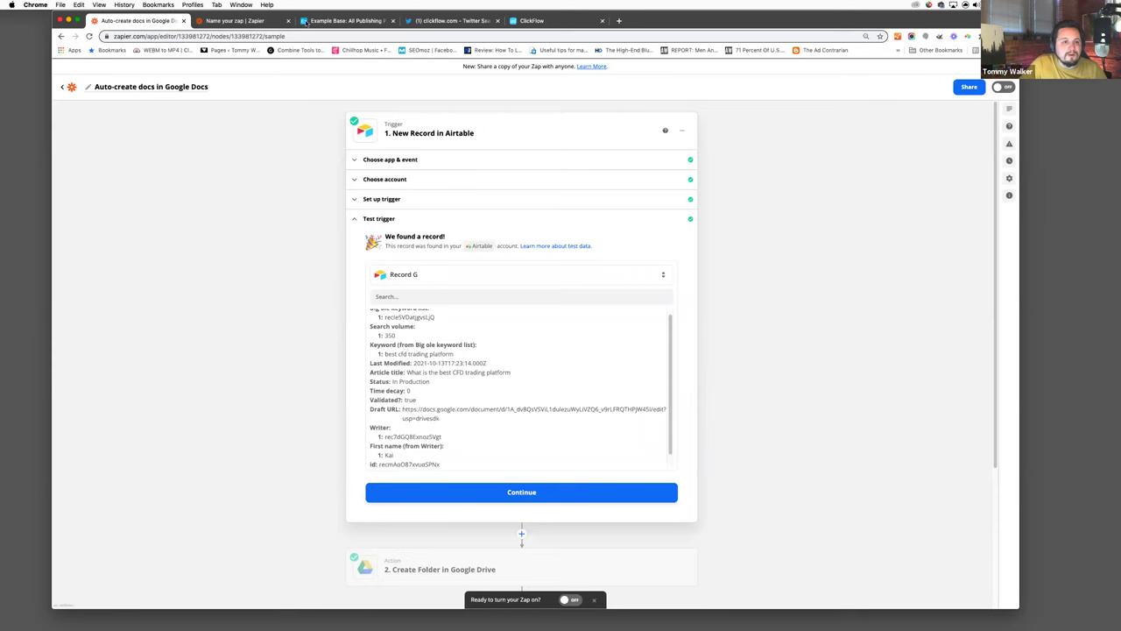
pyautogui.click(256, 21)
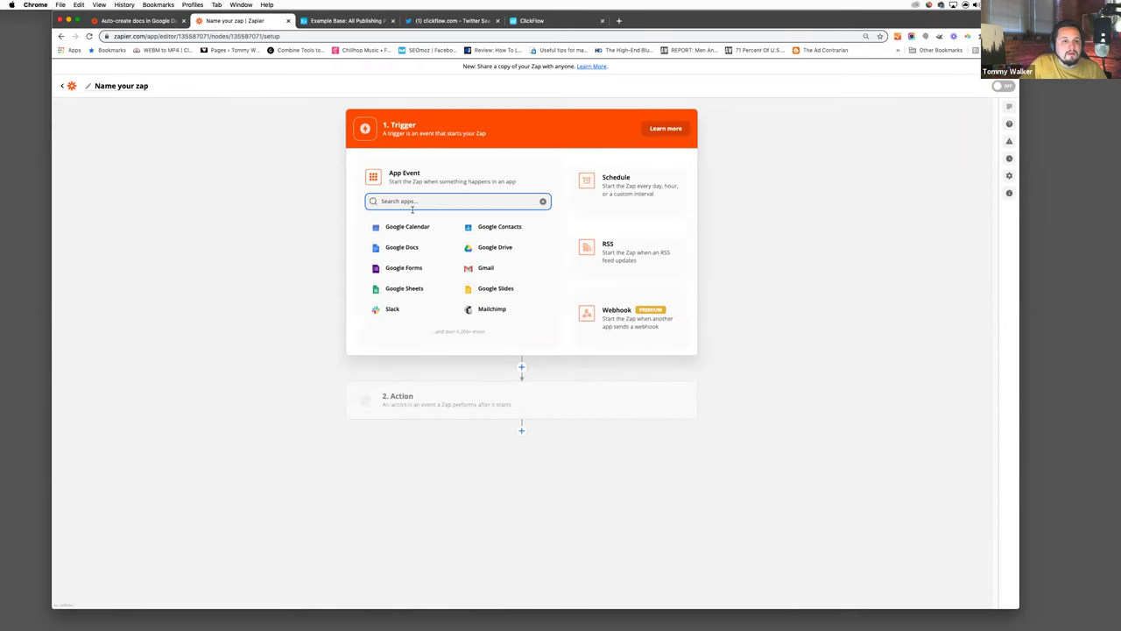
pyautogui.click(326, 21)
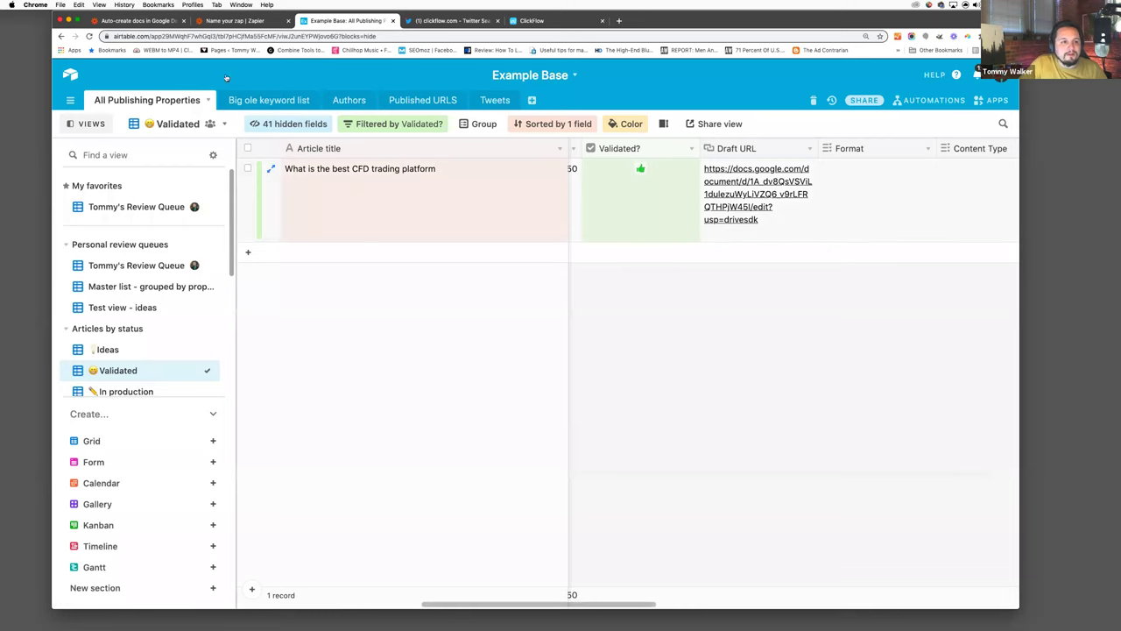
pyautogui.click(145, 21)
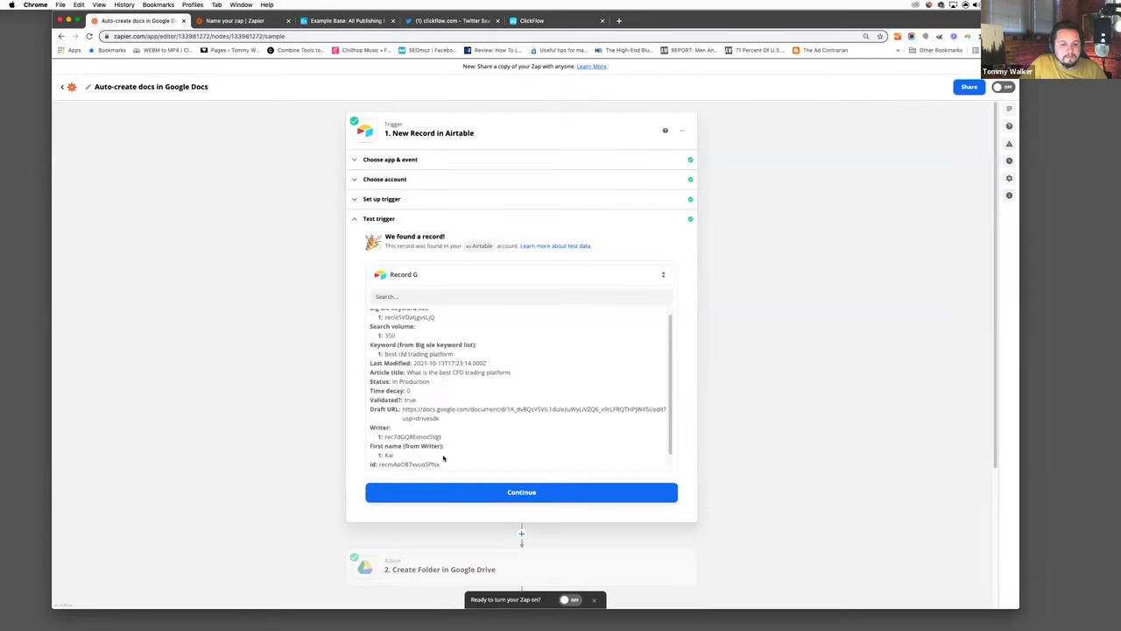
pyautogui.click(455, 490)
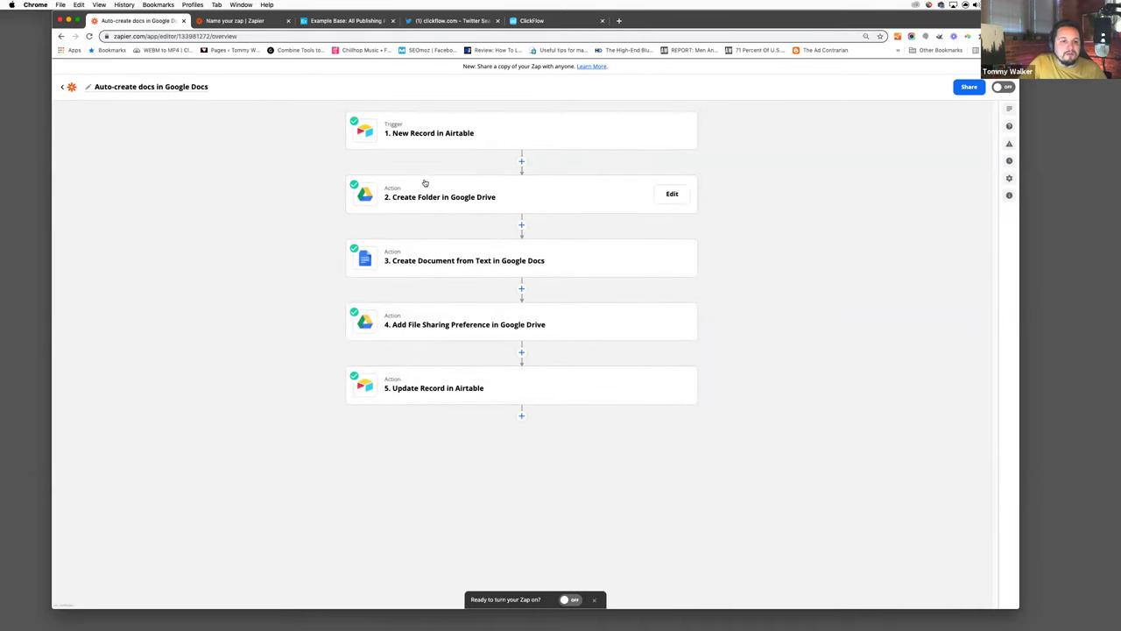
# - Review the Create Folder in Google Drive action's event options and connected account, keeping Create Folder as the event
pyautogui.click(429, 192)
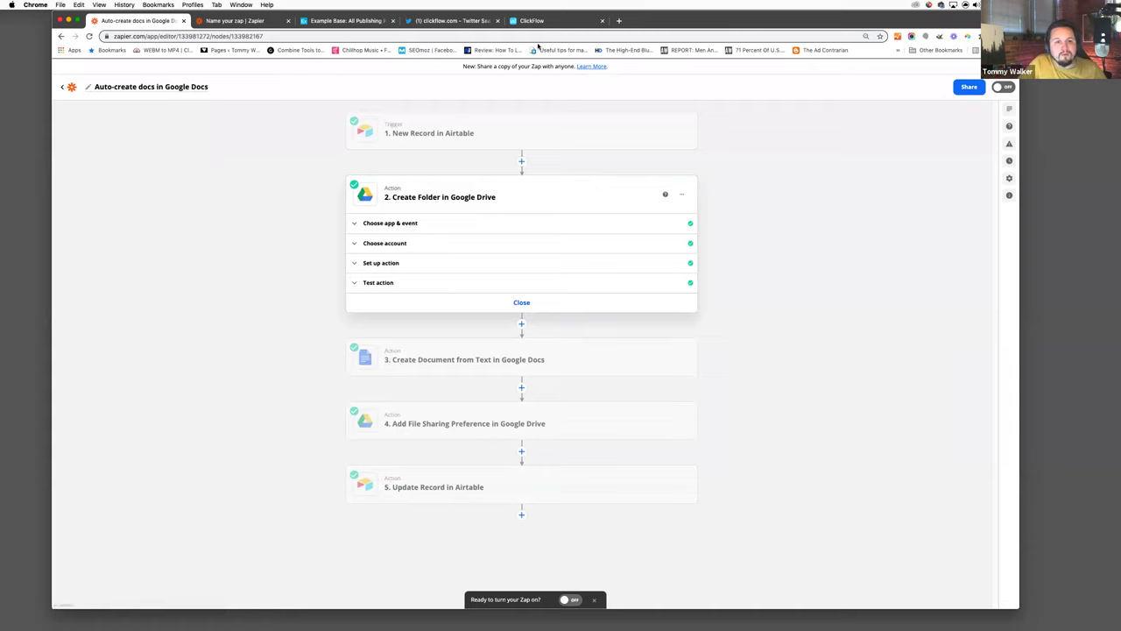
pyautogui.click(367, 223)
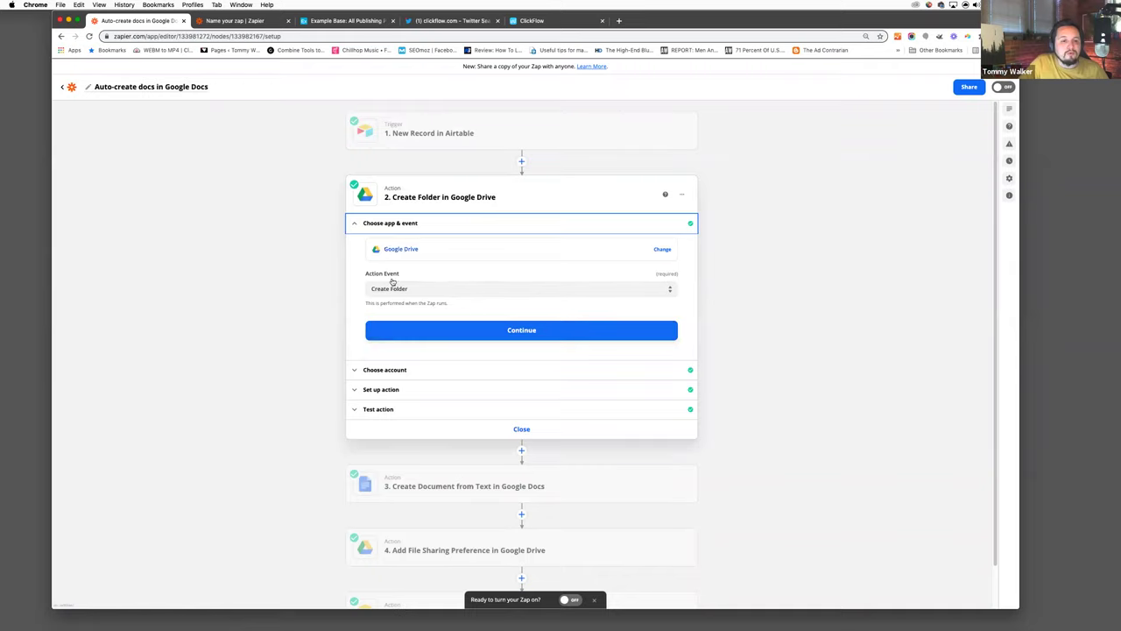
pyautogui.click(401, 288)
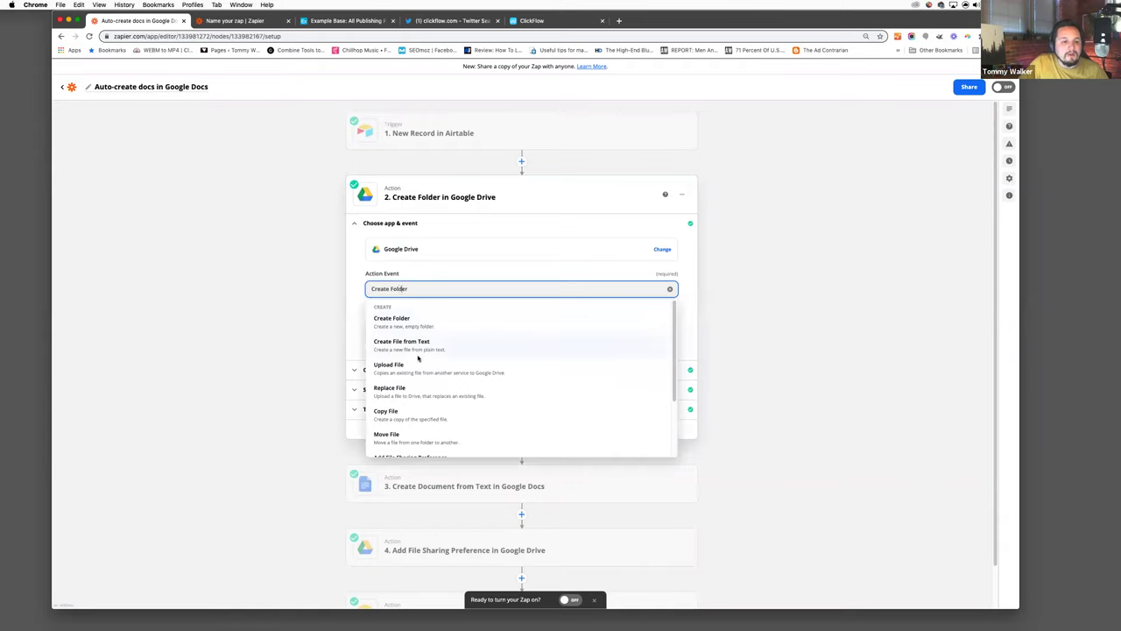
pyautogui.click(351, 298)
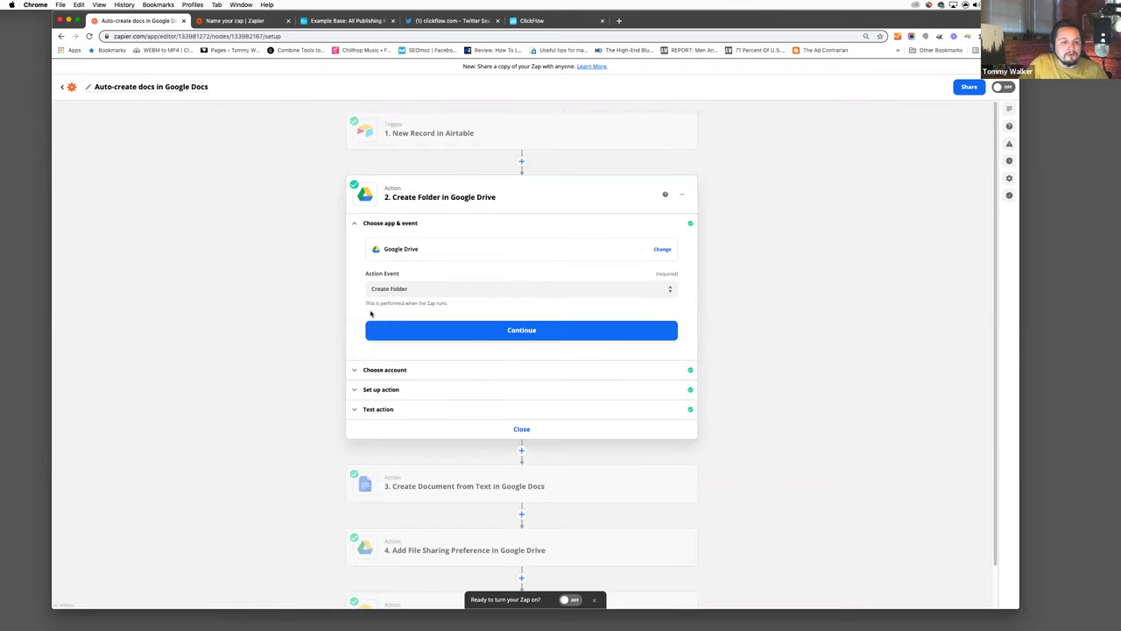
pyautogui.click(408, 368)
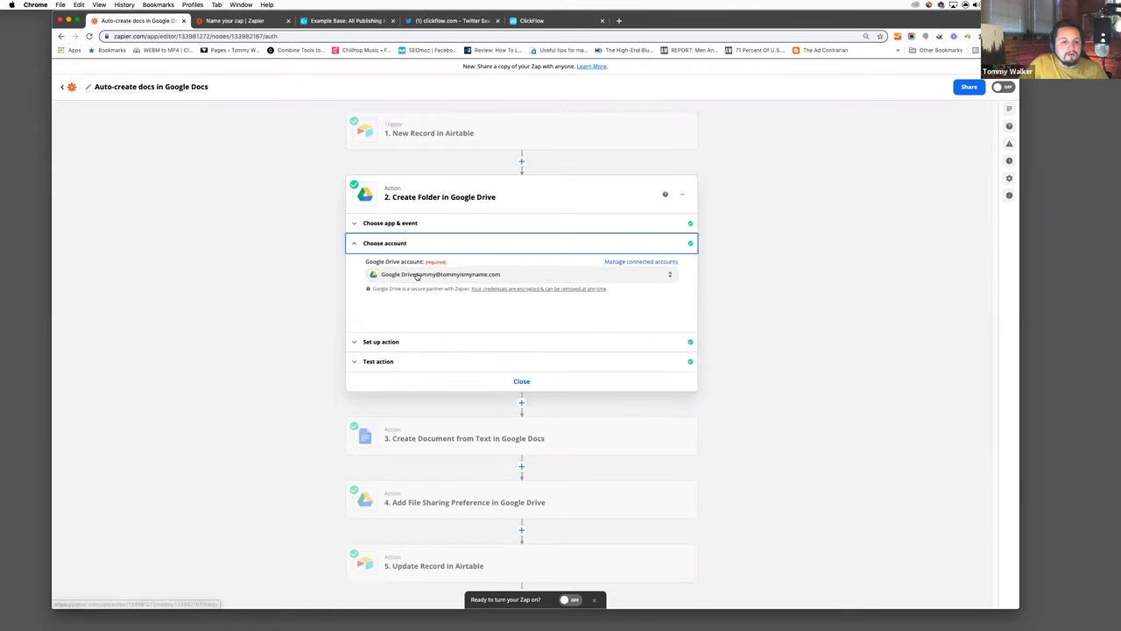
# - Open Google Drive in a new browser tab and switch to the Google account connected to the Zap
pyautogui.click(619, 21)
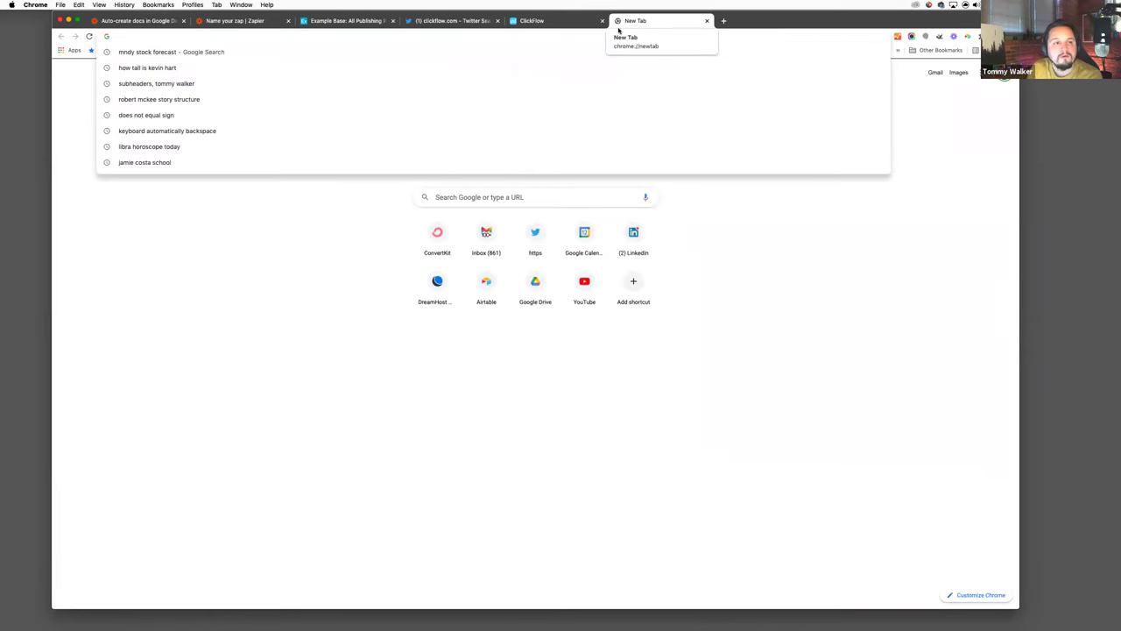
pyautogui.write('driv')
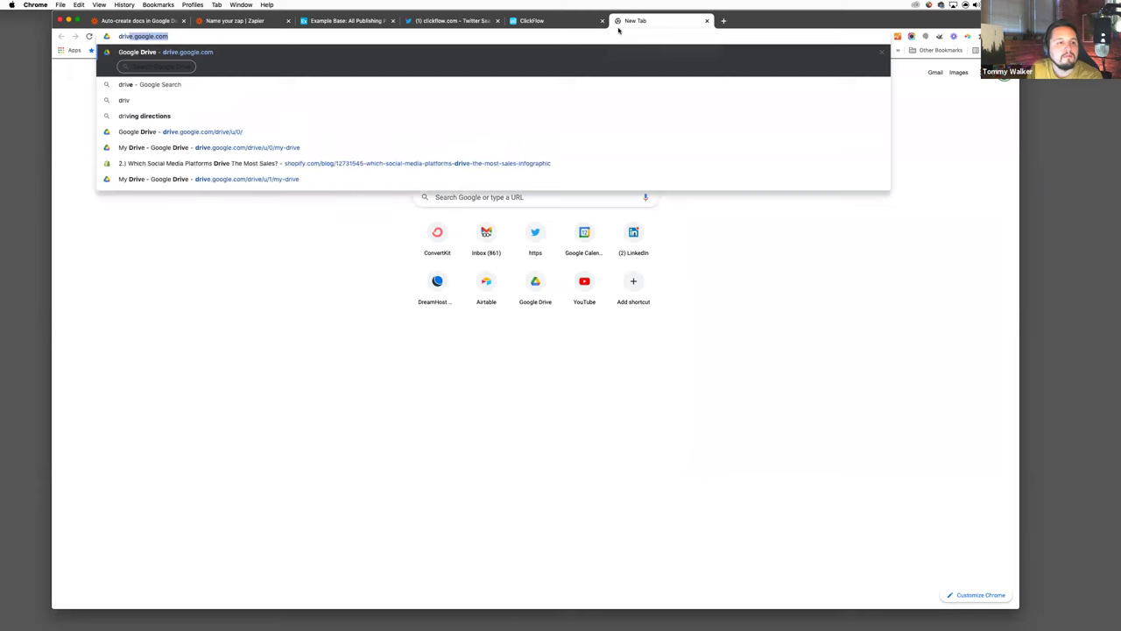
pyautogui.press('Return')
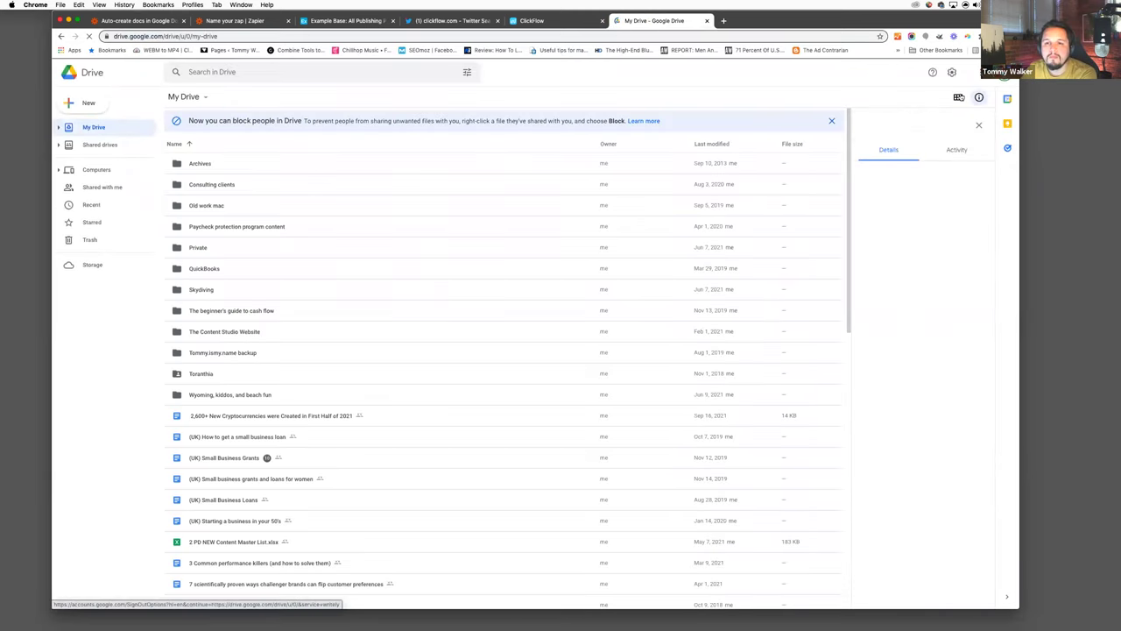
pyautogui.click(1003, 72)
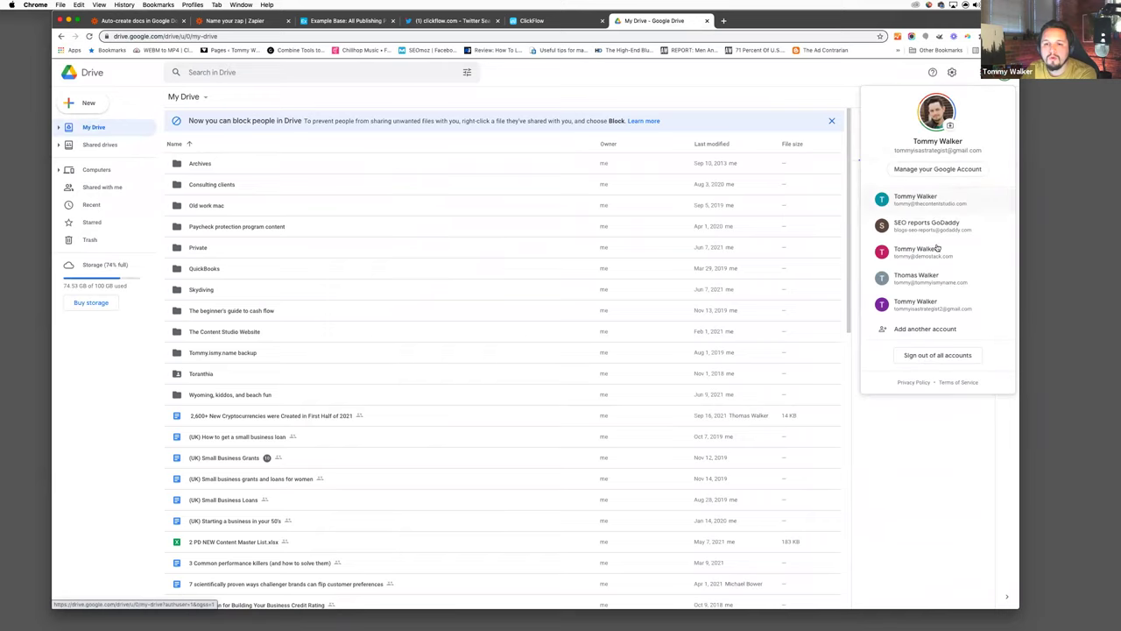
pyautogui.click(934, 276)
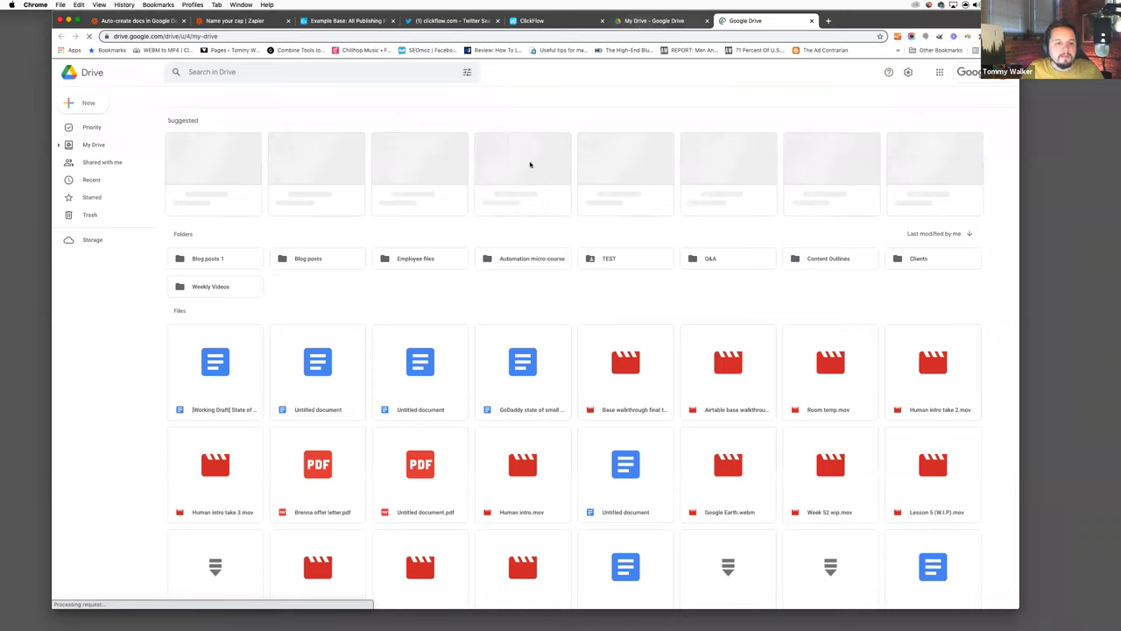
# - Review the Create Folder action's setup fields in Zapier and open its parent folder, Blog posts, in Google Drive
pyautogui.click(131, 21)
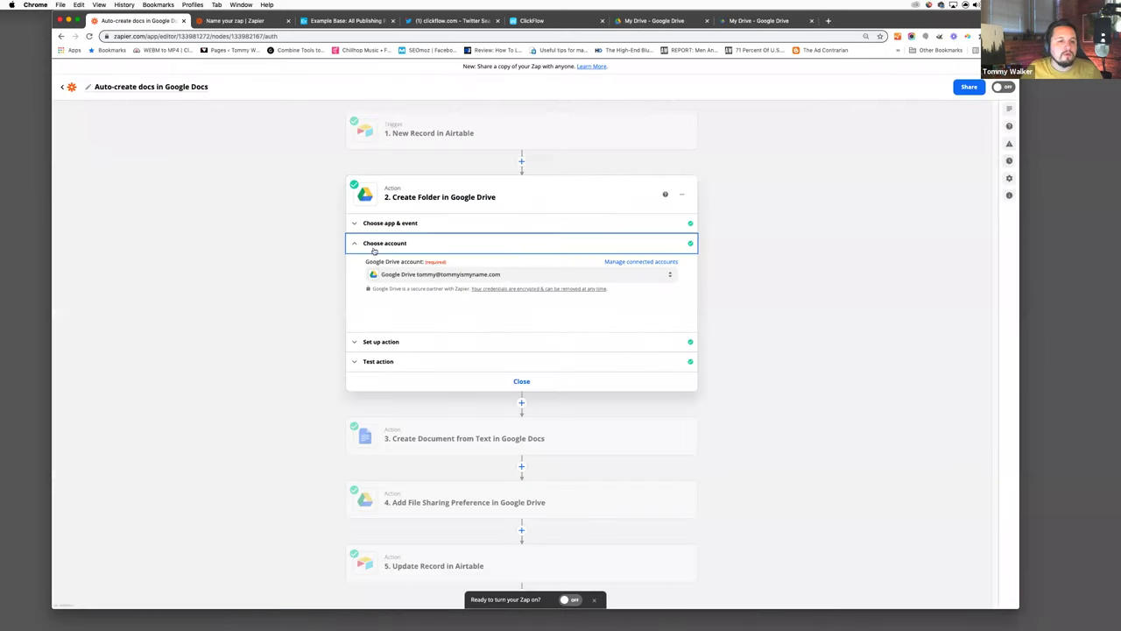
pyautogui.click(395, 340)
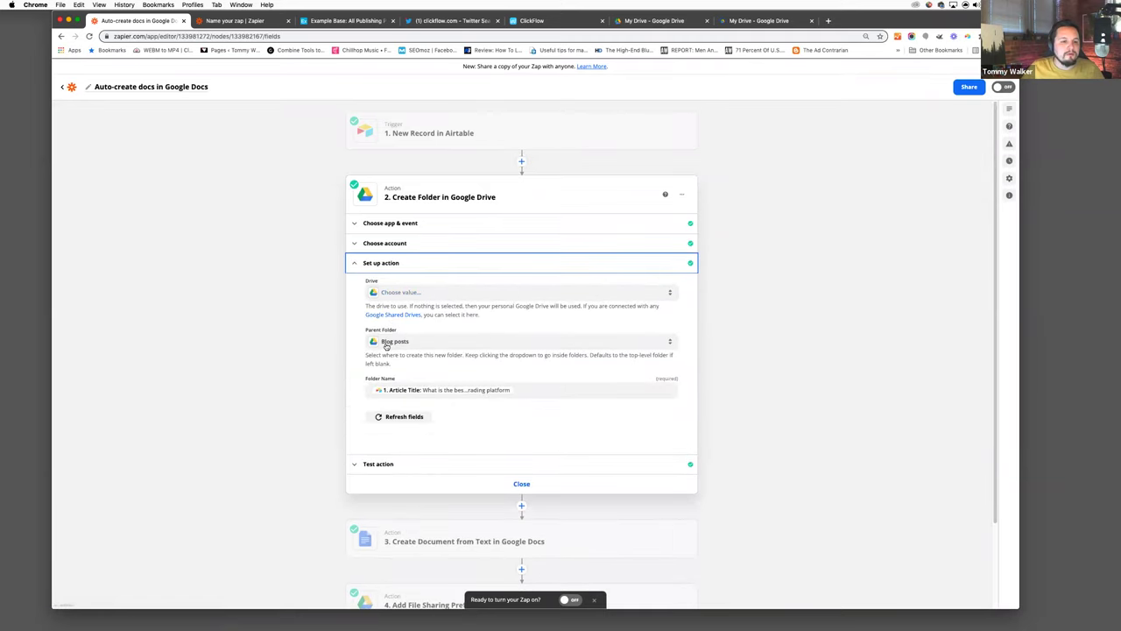
pyautogui.click(732, 20)
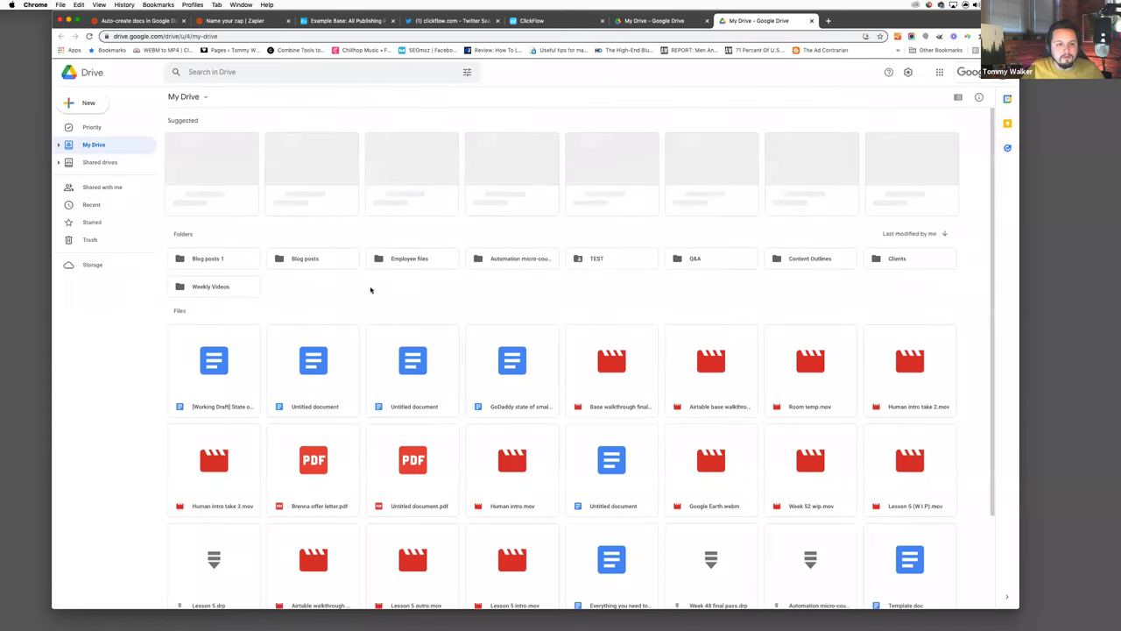
pyautogui.click(305, 256)
pyautogui.doubleClick(303, 258)
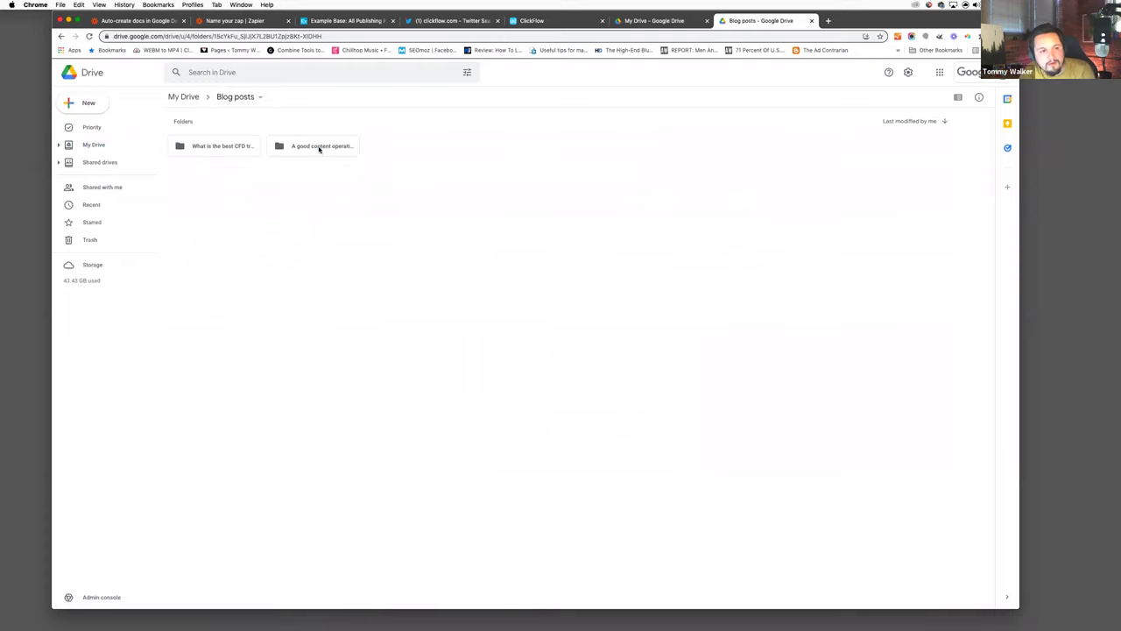
# - Remove both article folders, "What is the best CFD tr..." and "A good content operati...", from the Blog posts folder
pyautogui.click(292, 148)
pyautogui.keyDown('shift'); pyautogui.click(220, 149); pyautogui.keyUp('shift')
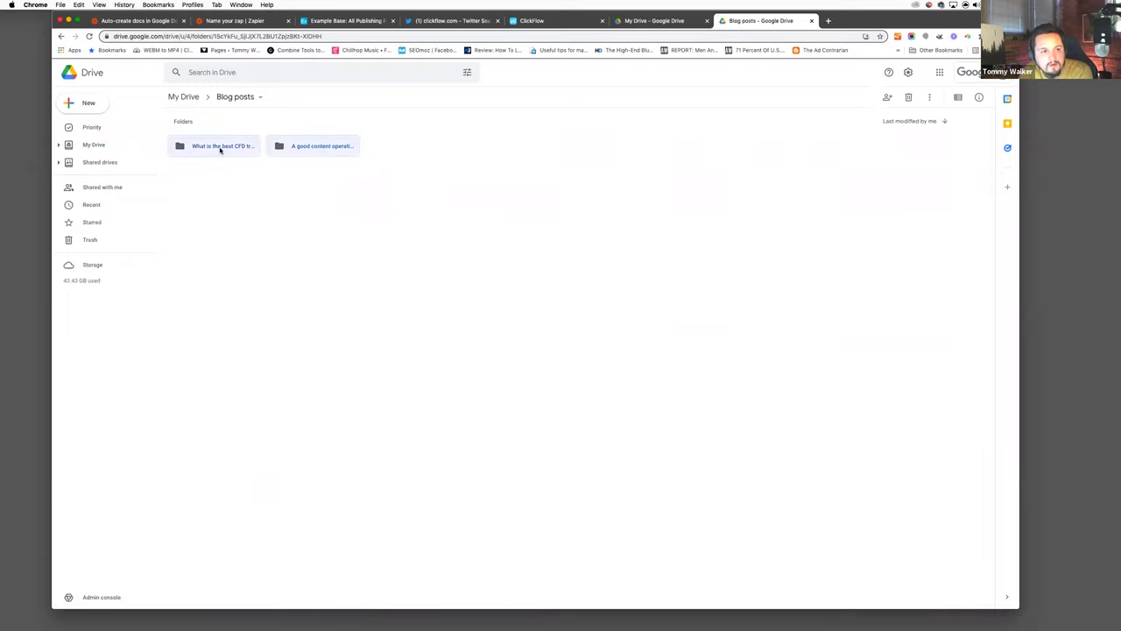
pyautogui.rightClick(220, 149)
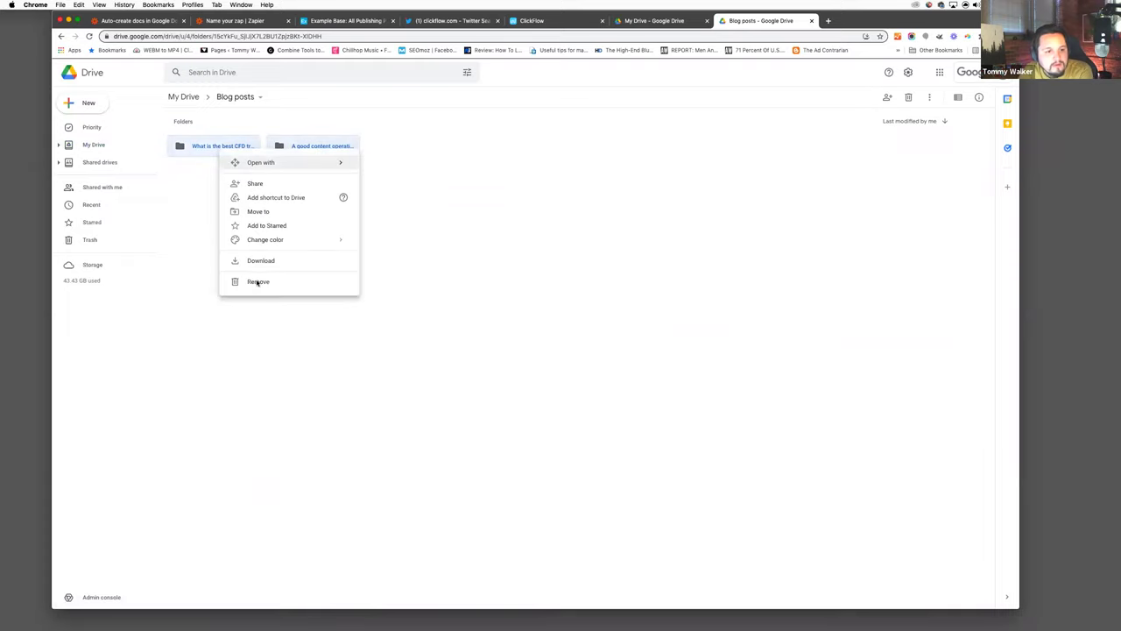
pyautogui.click(257, 281)
pyautogui.click(553, 353)
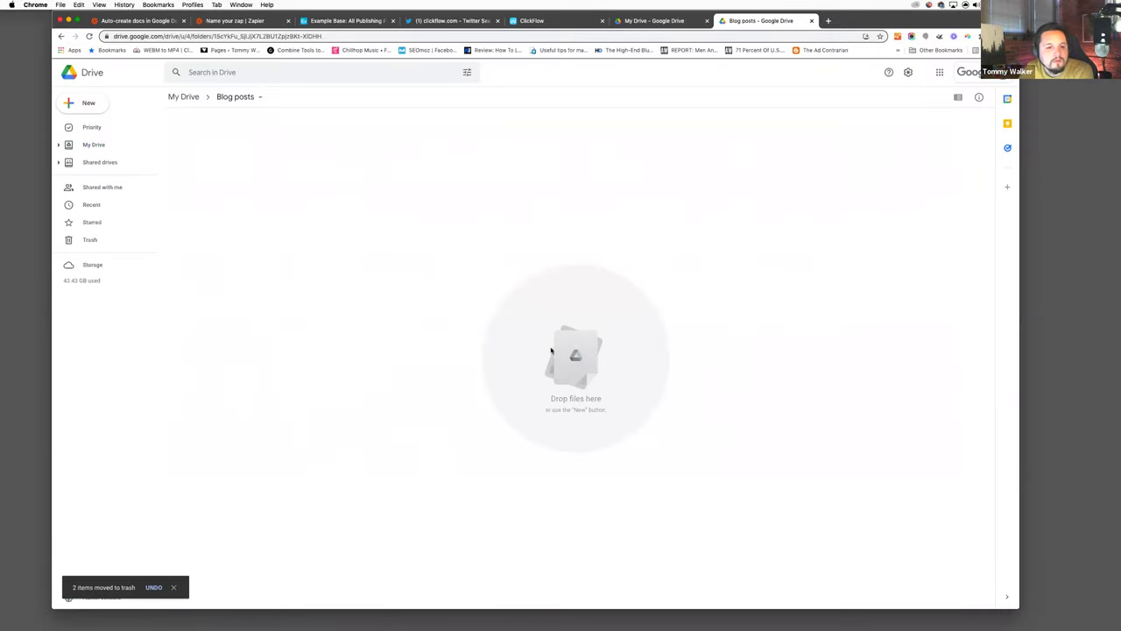
# - Retest the Create Folder in Google Drive action in Zapier and open the generated "What is the best CFD trading platform" folder in Google Drive
pyautogui.click(151, 20)
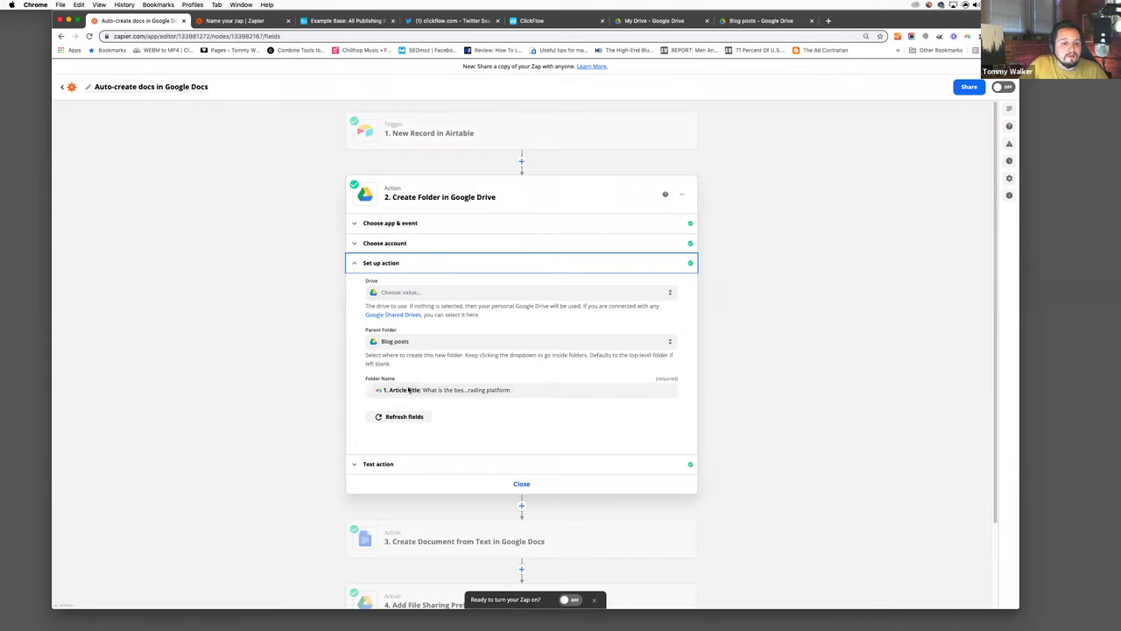
pyautogui.click(386, 465)
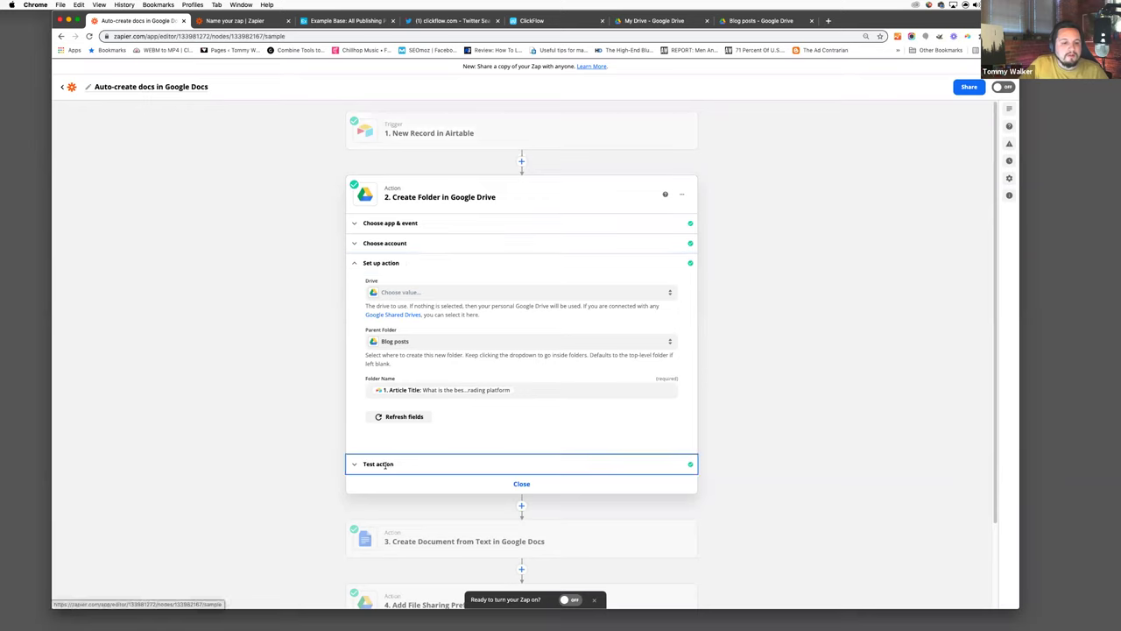
pyautogui.scroll(-5, 403, 473)
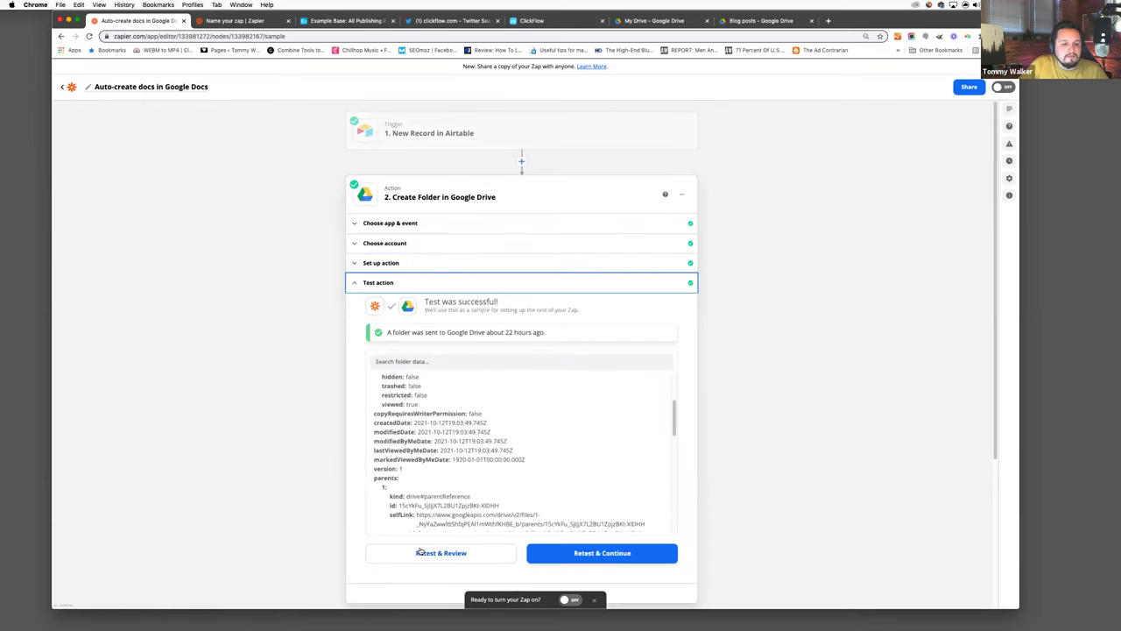
pyautogui.click(418, 552)
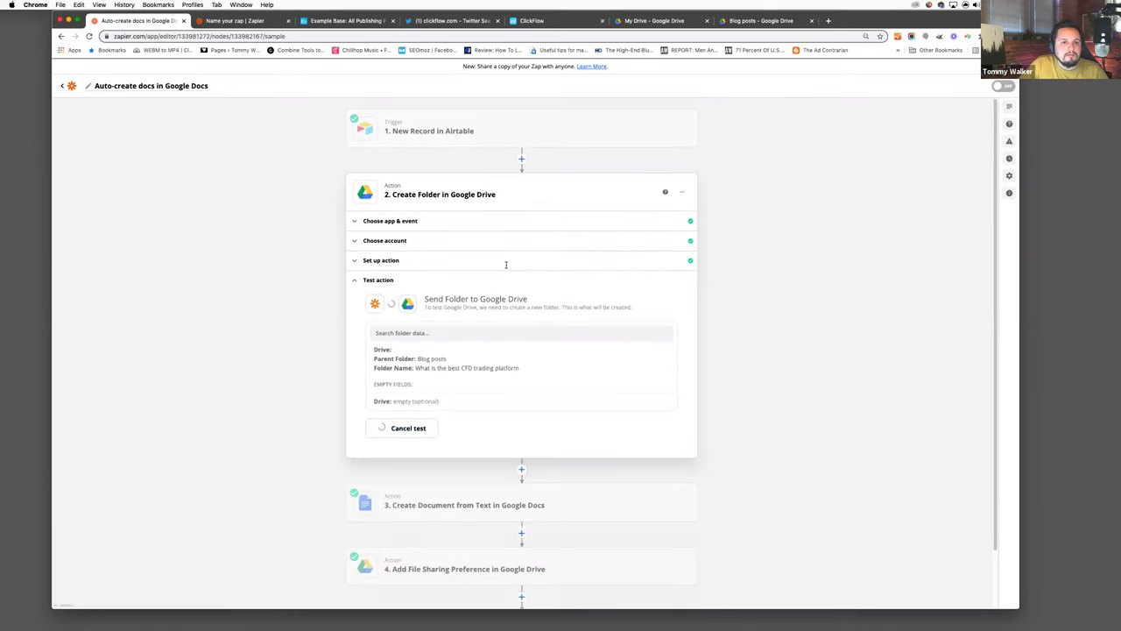
pyautogui.click(760, 20)
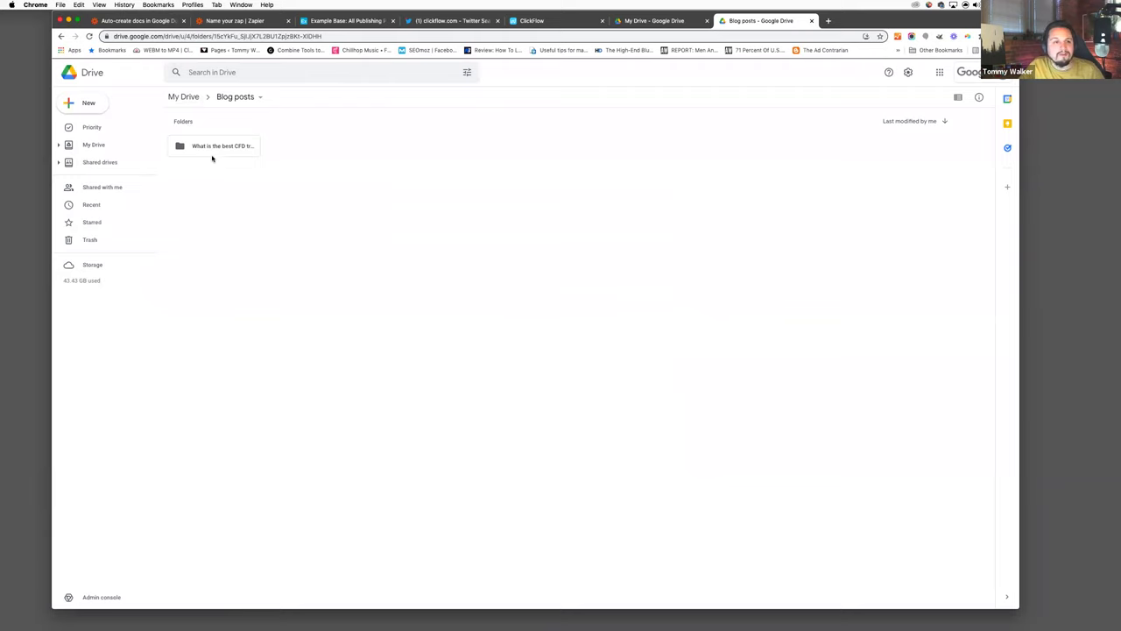
pyautogui.doubleClick(217, 148)
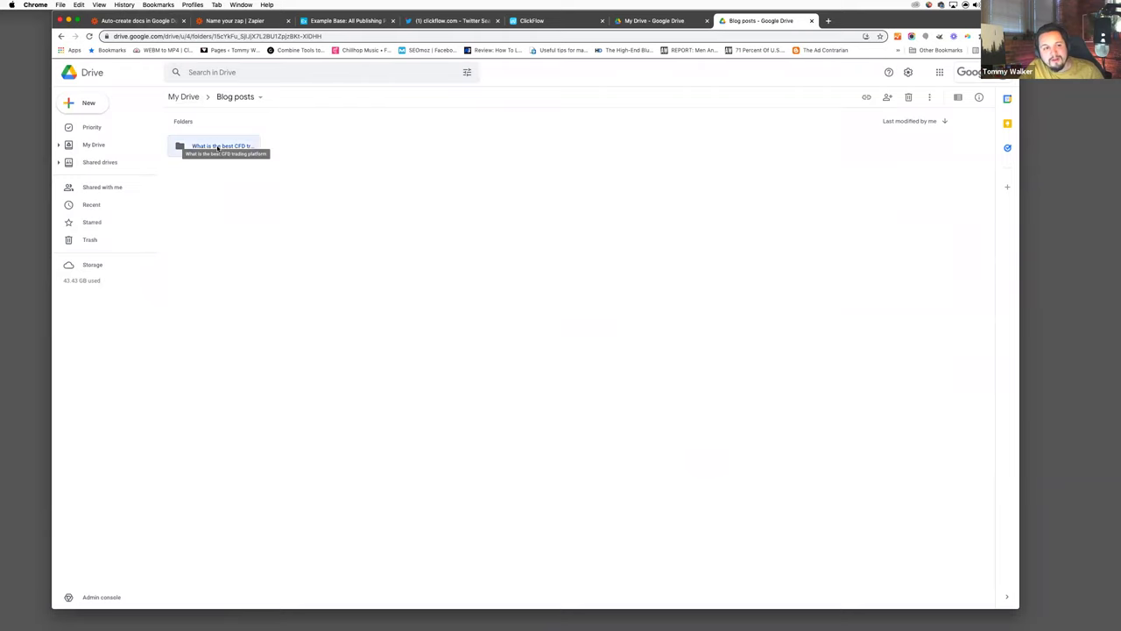
# - Review the Create Document from Text action's event options and connected account in Zapier, keeping Create Document from Text as the event
pyautogui.click(142, 24)
pyautogui.scroll(-5, 735, 351)
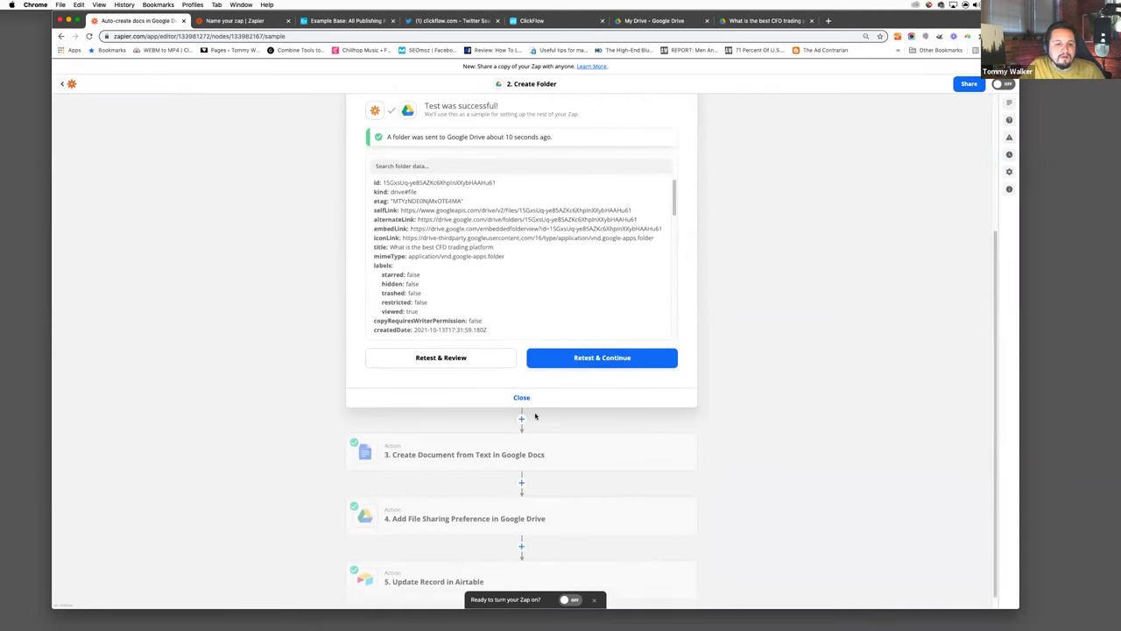
pyautogui.click(453, 434)
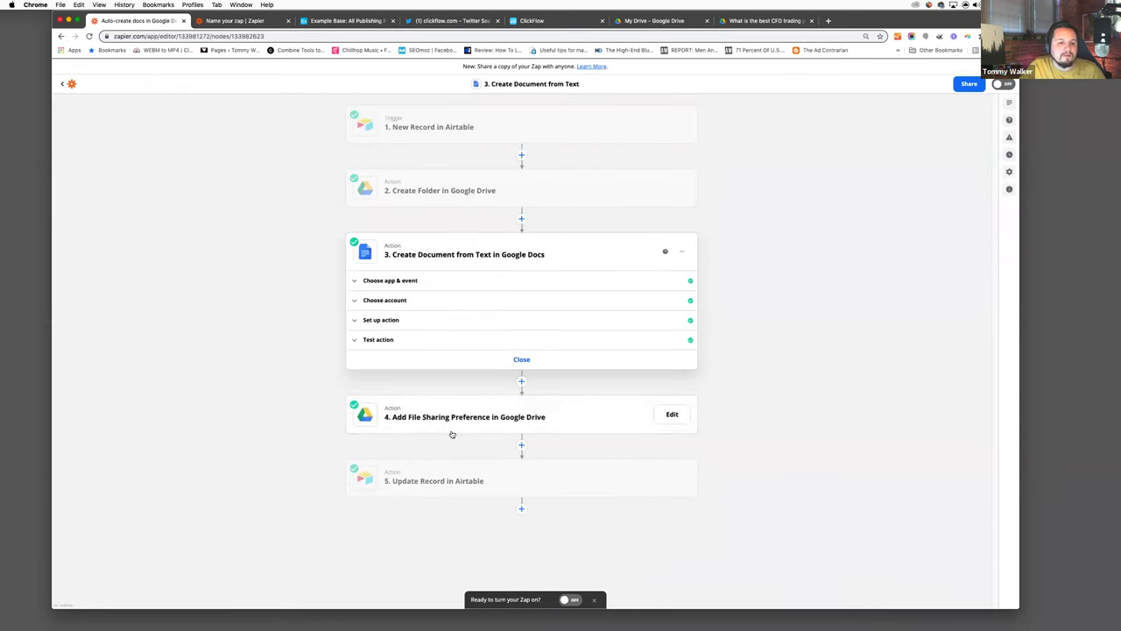
pyautogui.click(392, 281)
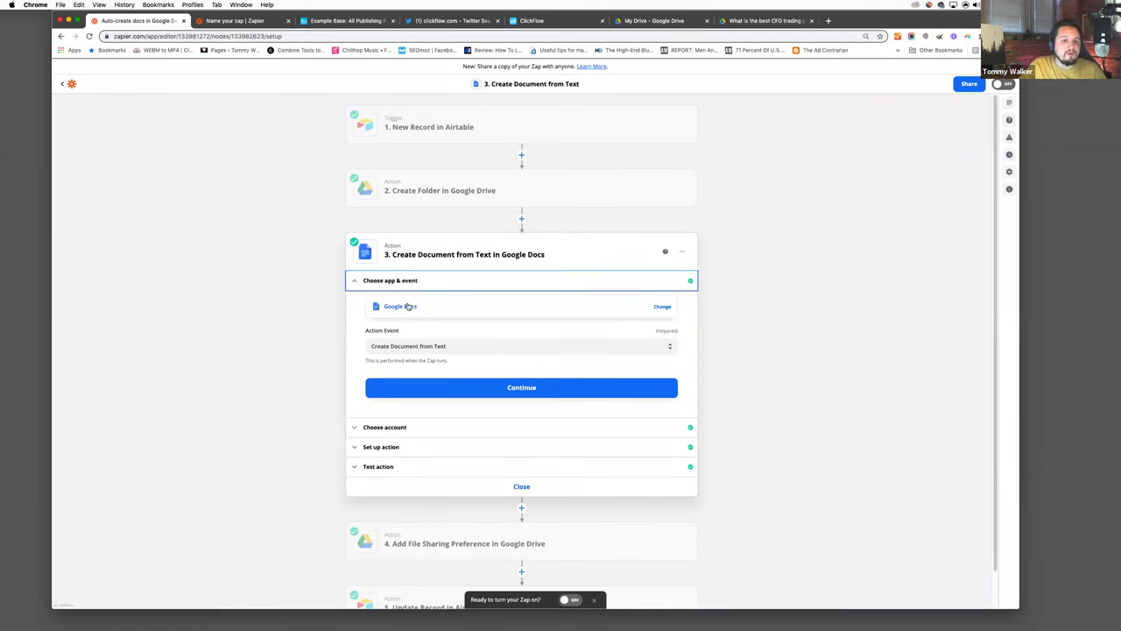
pyautogui.click(408, 346)
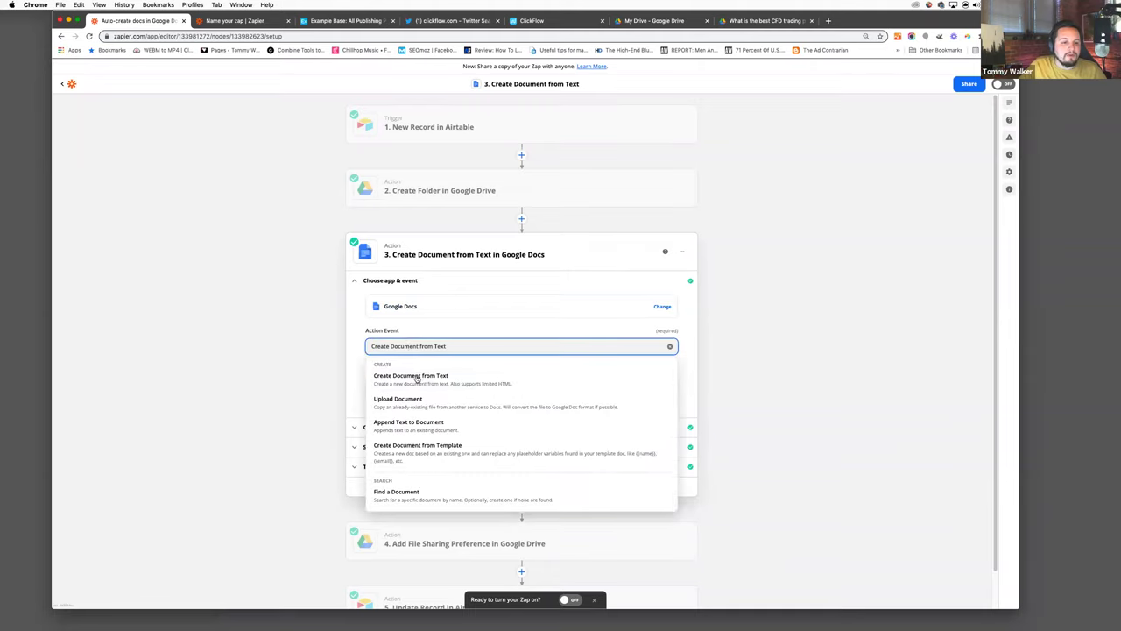
pyautogui.click(415, 383)
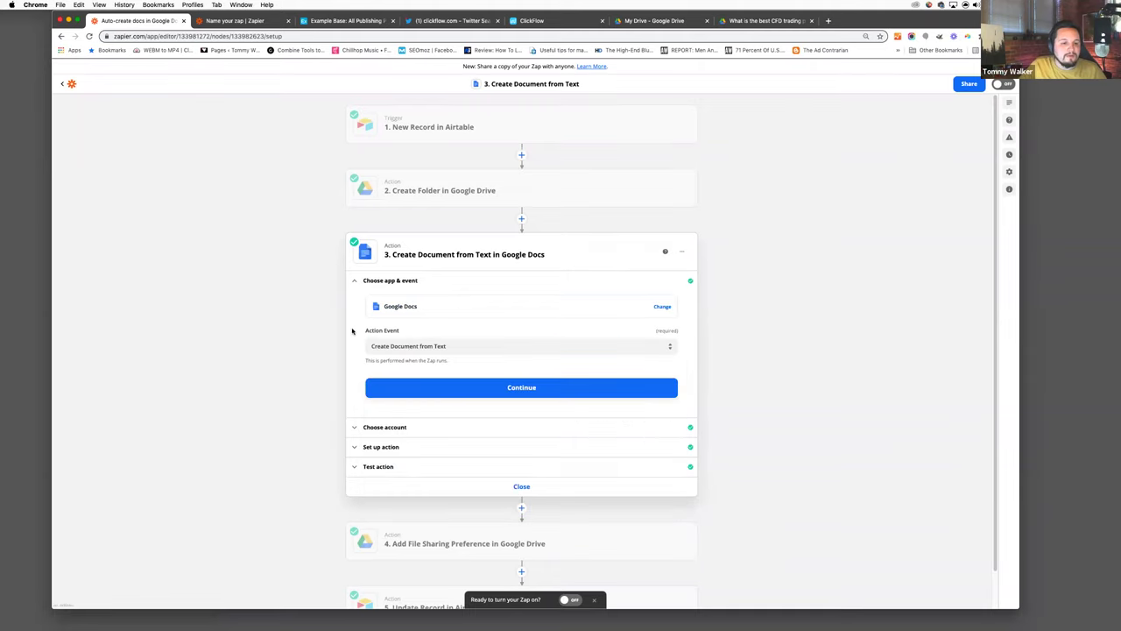
pyautogui.click(402, 427)
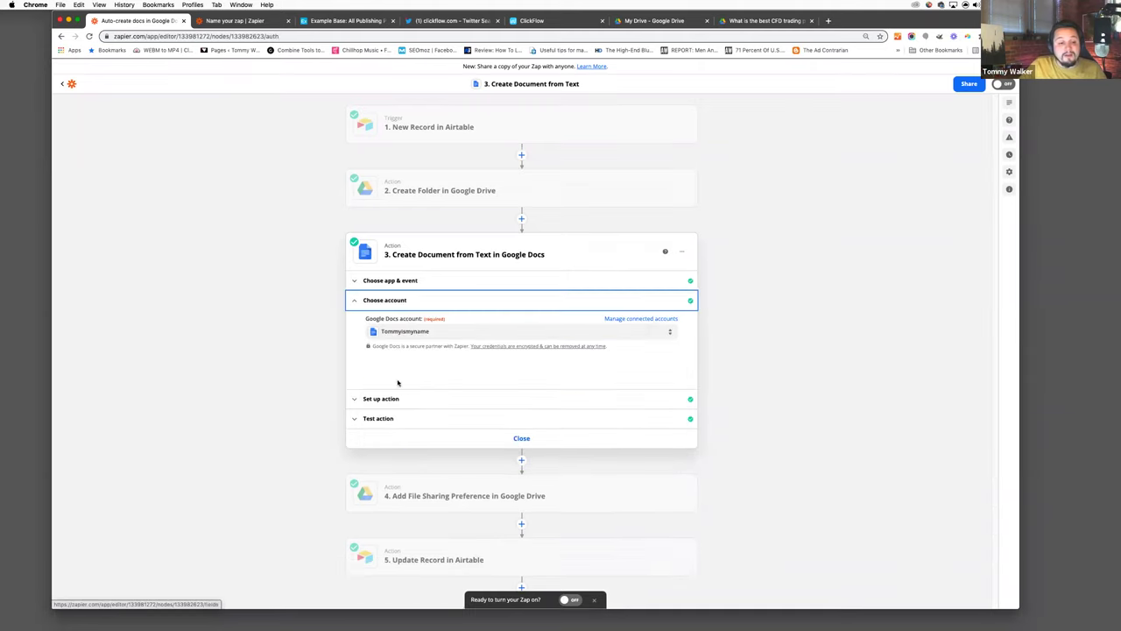
# - Review the Create Document from Text action's name, content and folder fields, comparing its folder ID with the article folder's URL in Google Drive
pyautogui.click(389, 398)
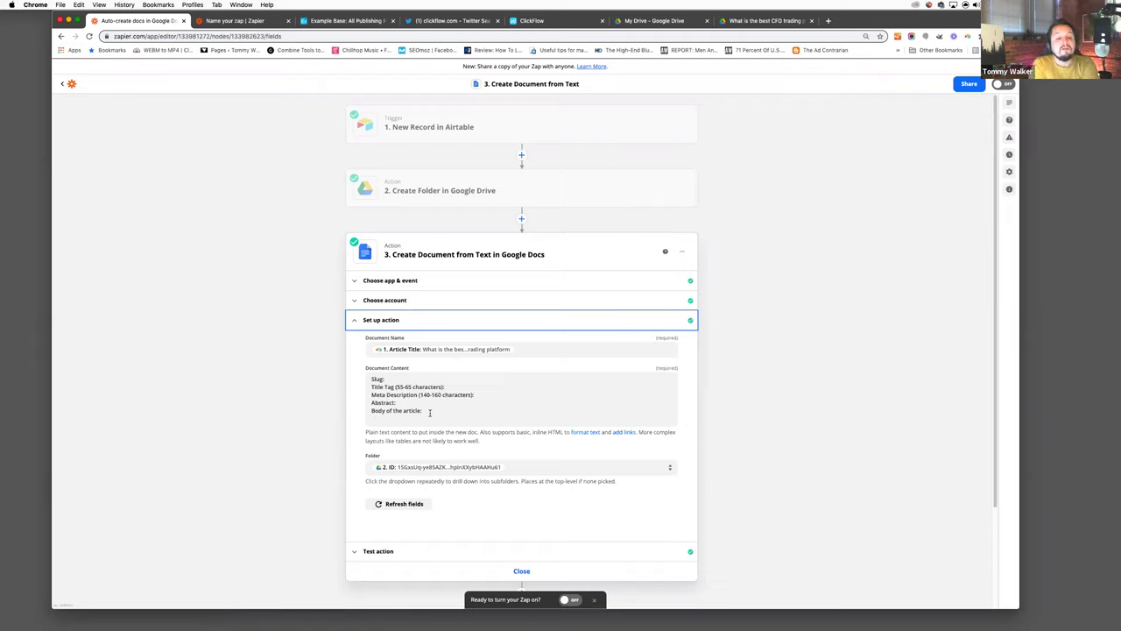
pyautogui.moveTo(418, 406); pyautogui.dragTo(363, 377)
pyautogui.click(355, 376)
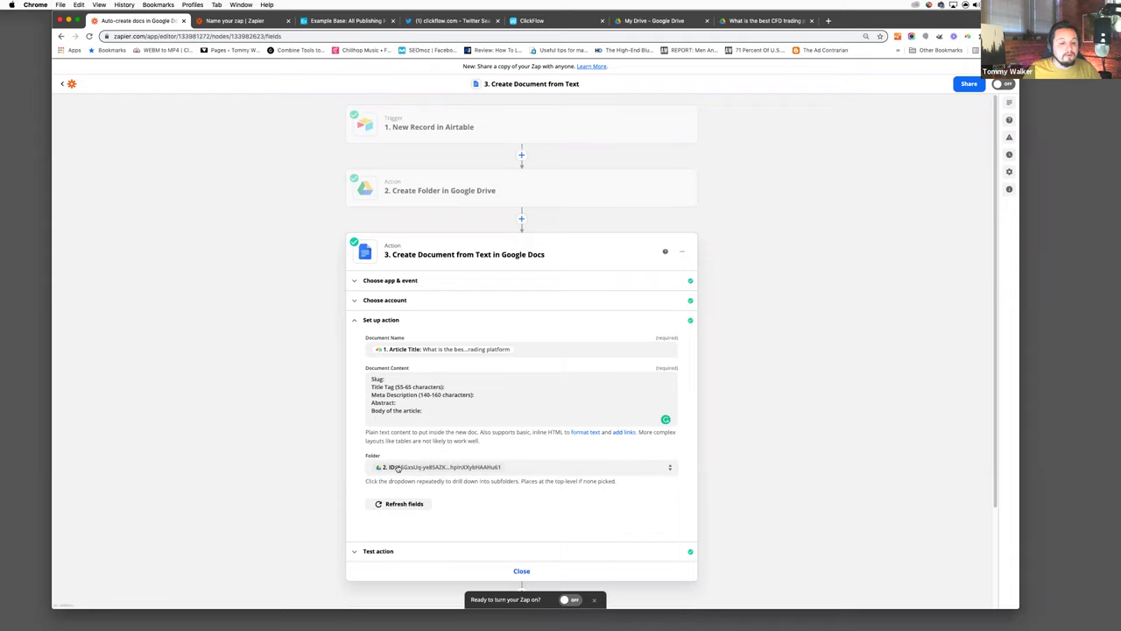
pyautogui.click(742, 20)
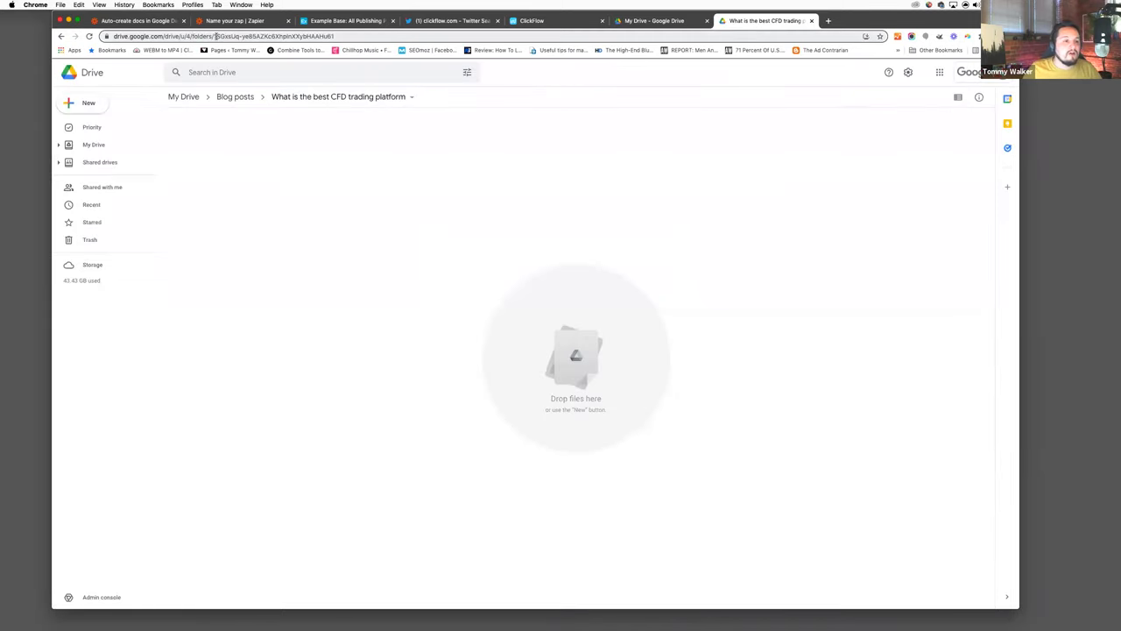
pyautogui.moveTo(211, 36); pyautogui.dragTo(355, 35)
pyautogui.click(147, 22)
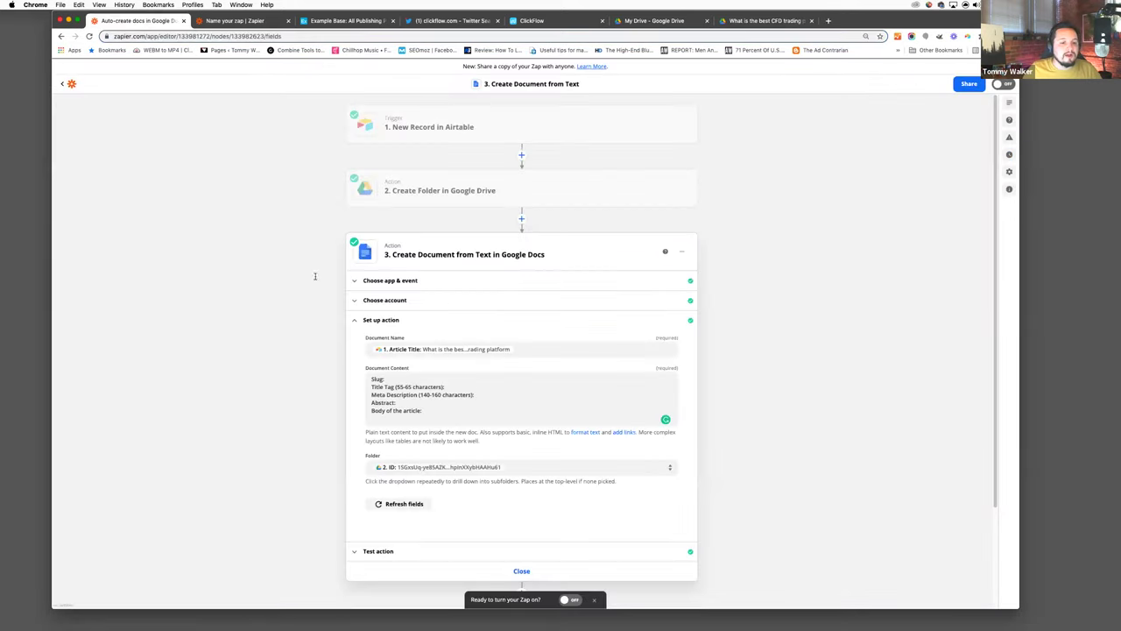
# - Retest the Create Document from Text action and open the generated "What is the best CFD trading platform" document from its Google Drive folder
pyautogui.click(385, 550)
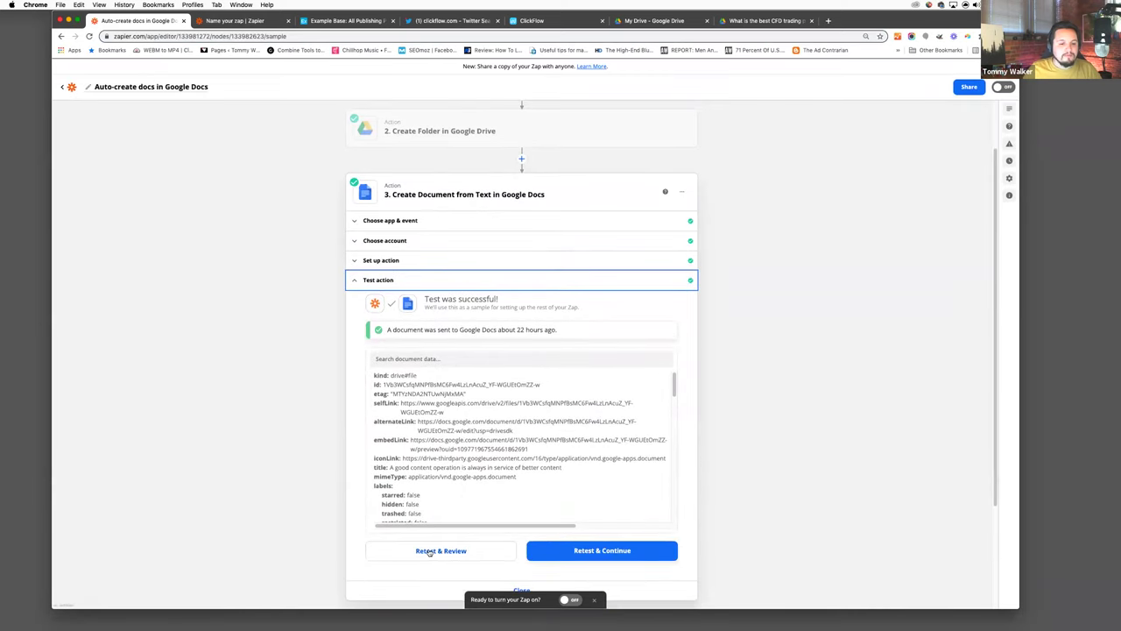
pyautogui.click(433, 550)
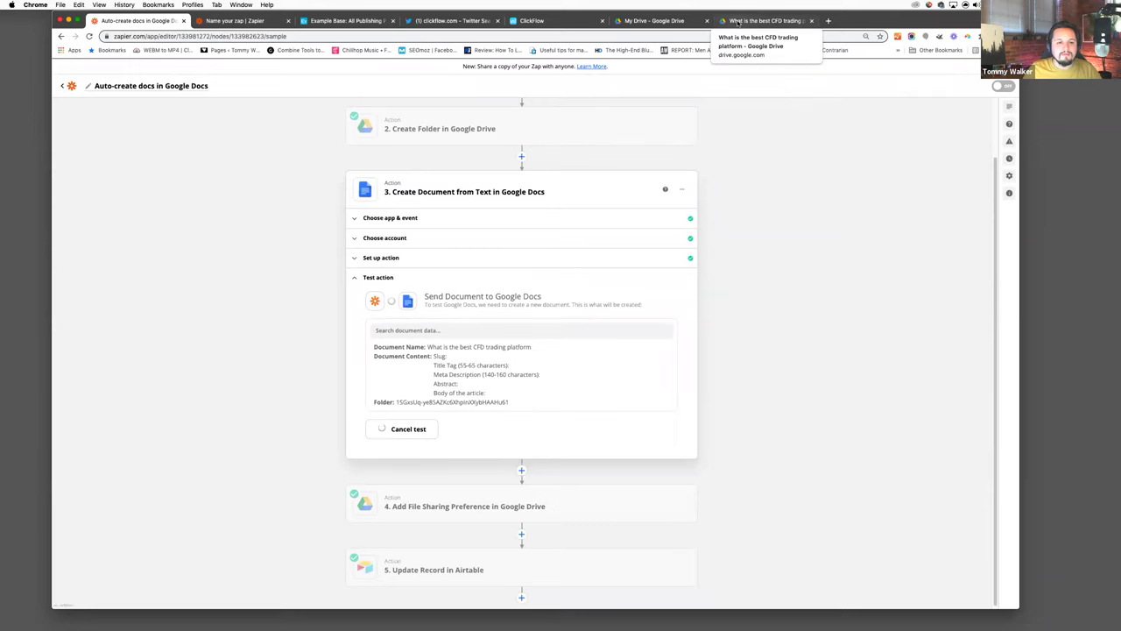
pyautogui.click(738, 24)
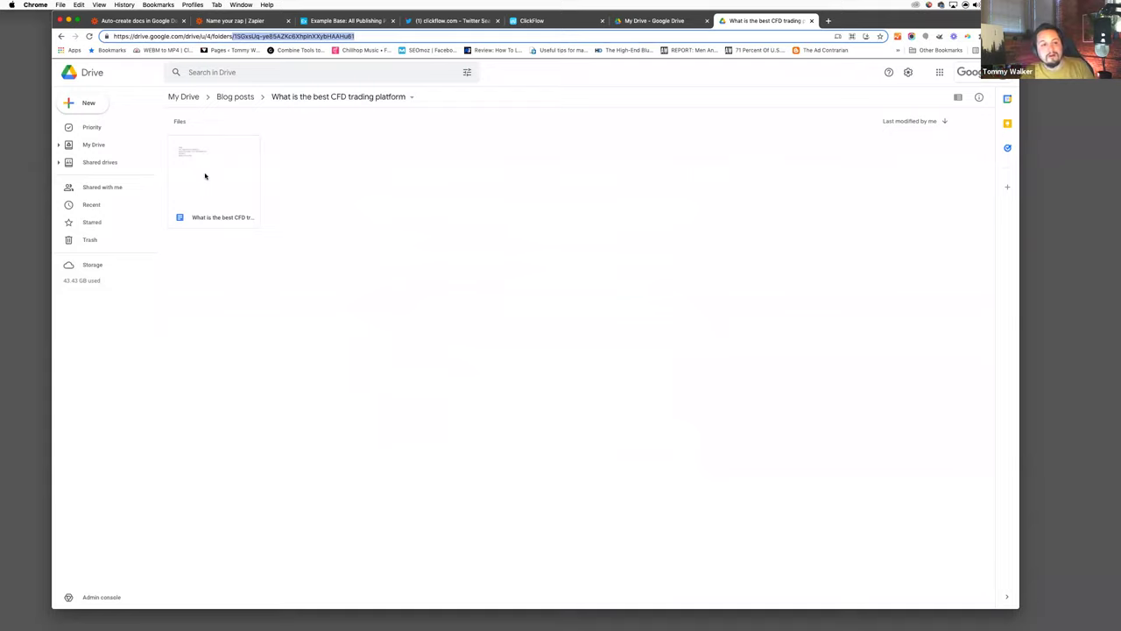
pyautogui.click(207, 176)
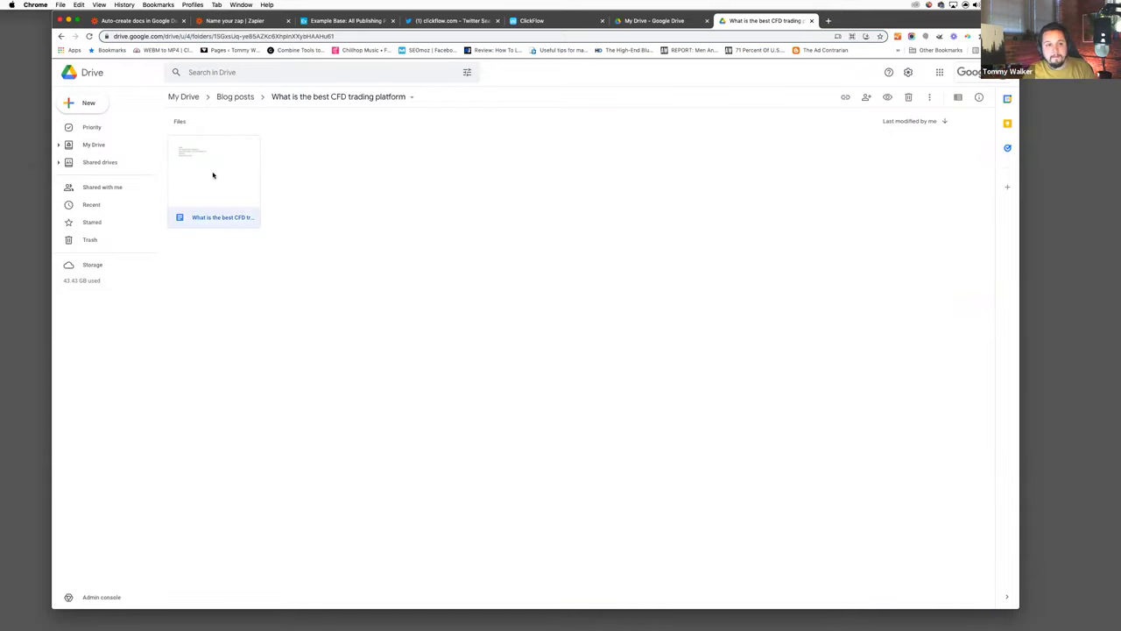
pyautogui.doubleClick(212, 175)
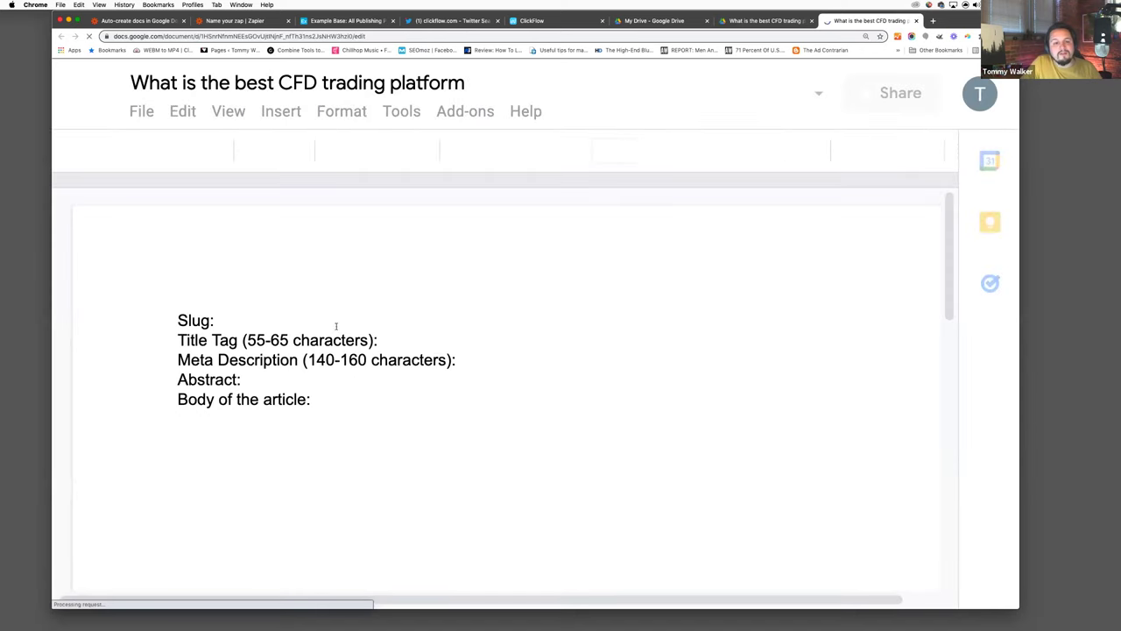
# - Return to Zapier and review the app and event settings of the Add File Sharing Preference in Google Drive action
pyautogui.click(122, 21)
pyautogui.scroll(-4, 288, 388)
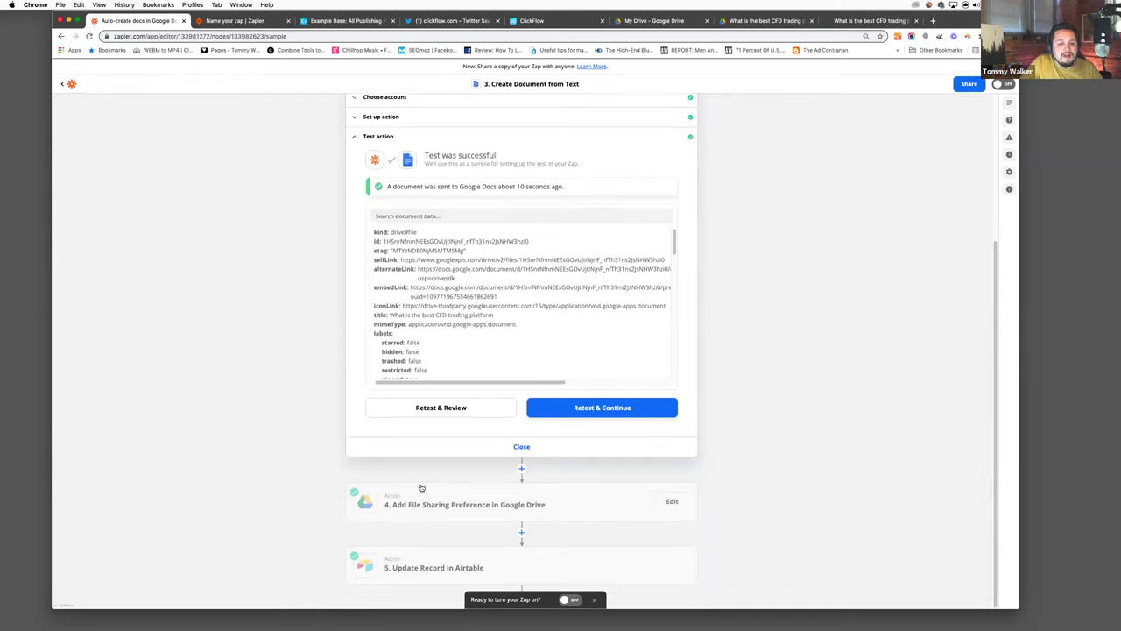
pyautogui.click(473, 504)
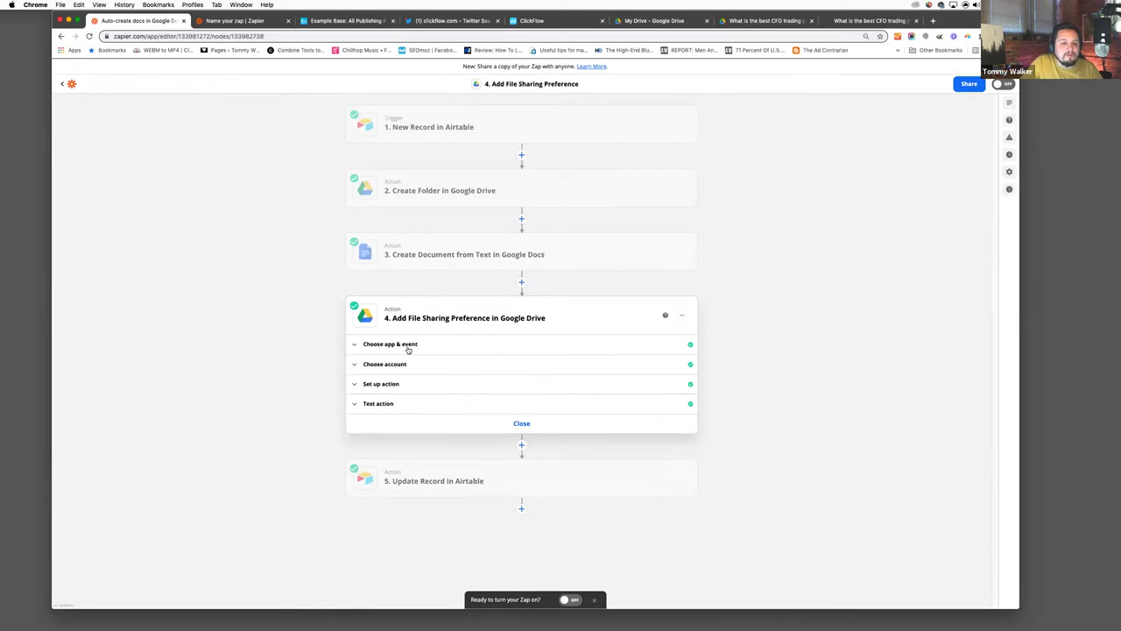
pyautogui.click(394, 348)
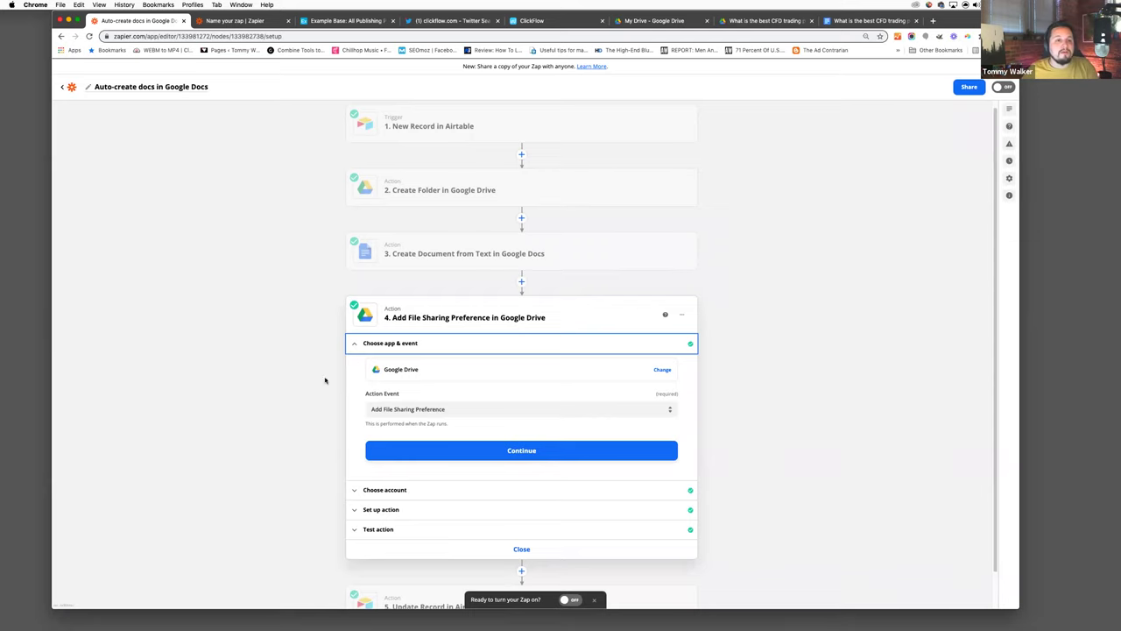
# - Check the authors' contact info in the Authors table of the Airtable Example Base, then return to the Zap
pyautogui.click(343, 21)
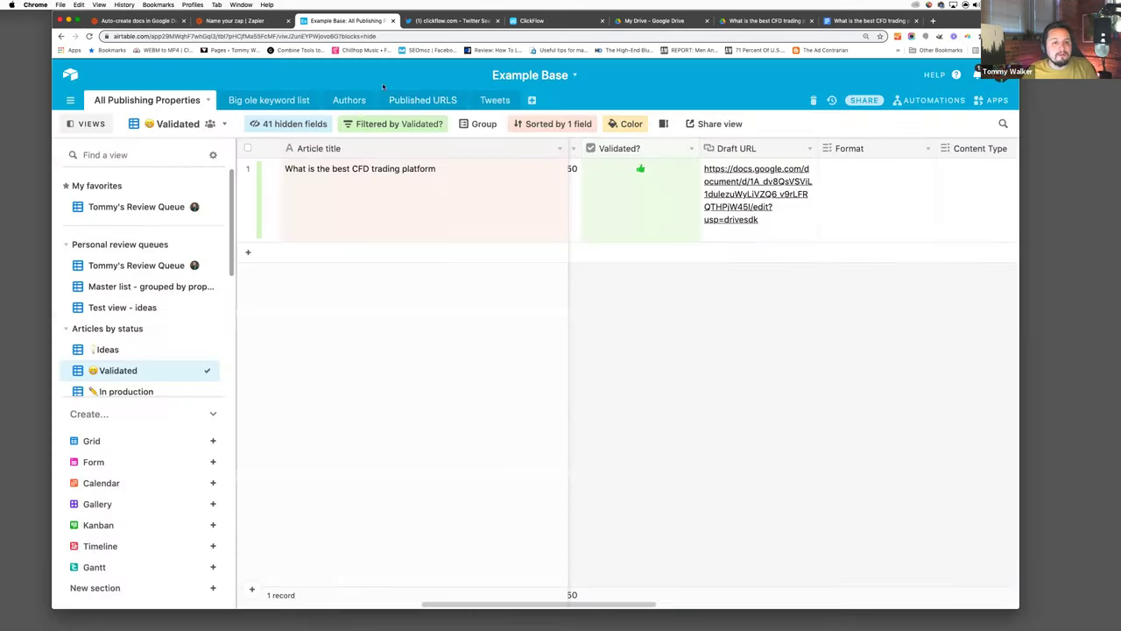
pyautogui.click(349, 100)
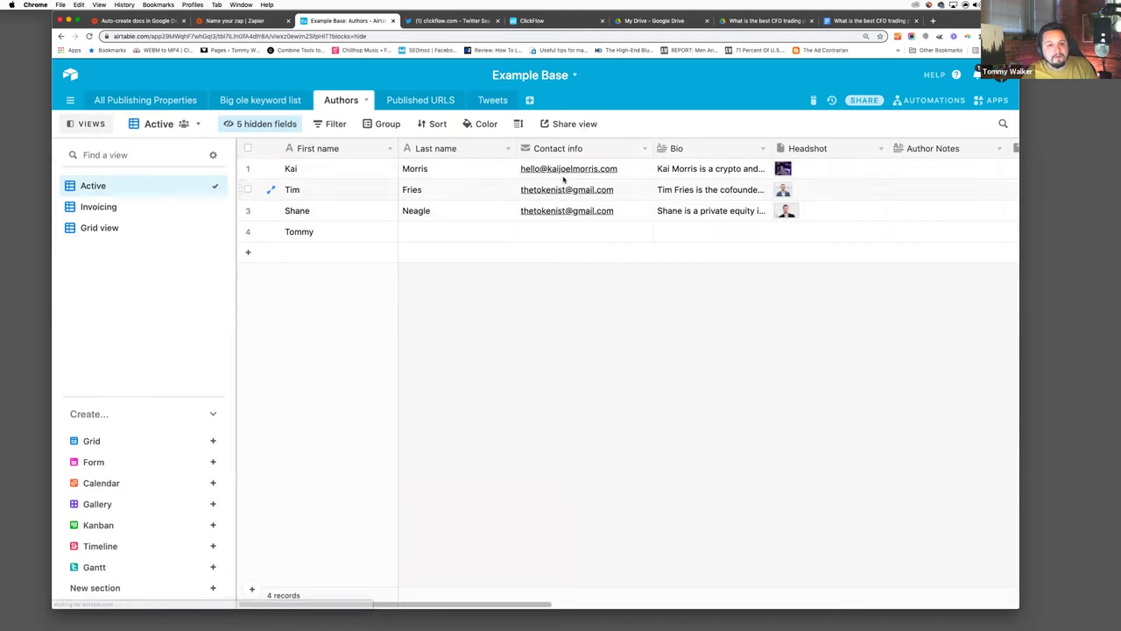
pyautogui.click(146, 20)
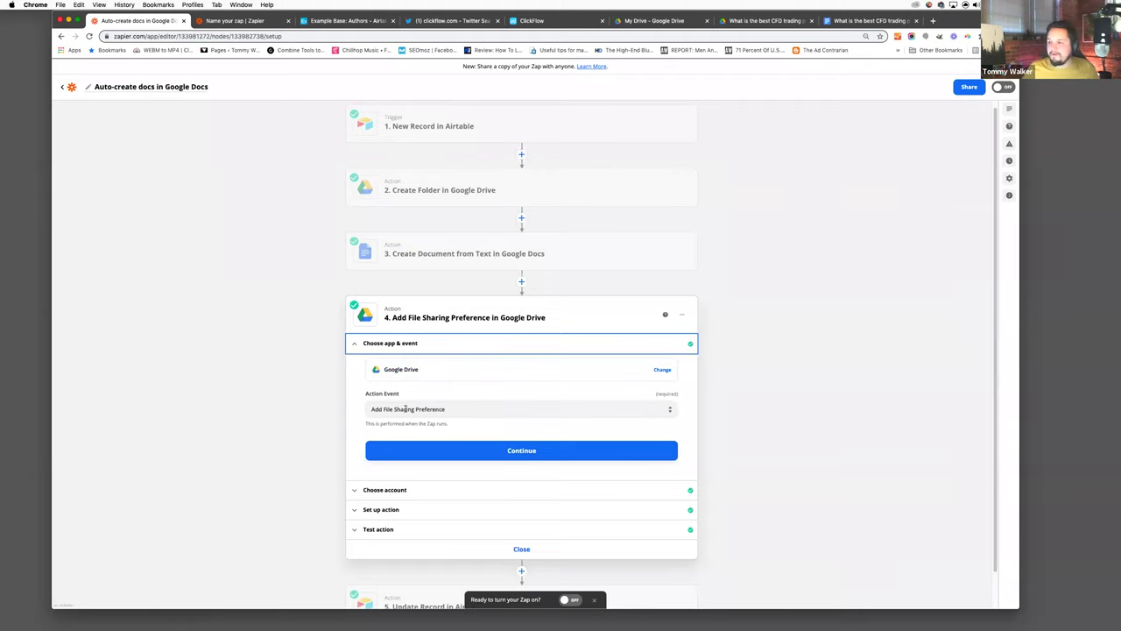
# - Review the Add File Sharing Preference action's connected account and setup fields, comparing its File Id with the generated Google Docs document's URL
pyautogui.click(403, 452)
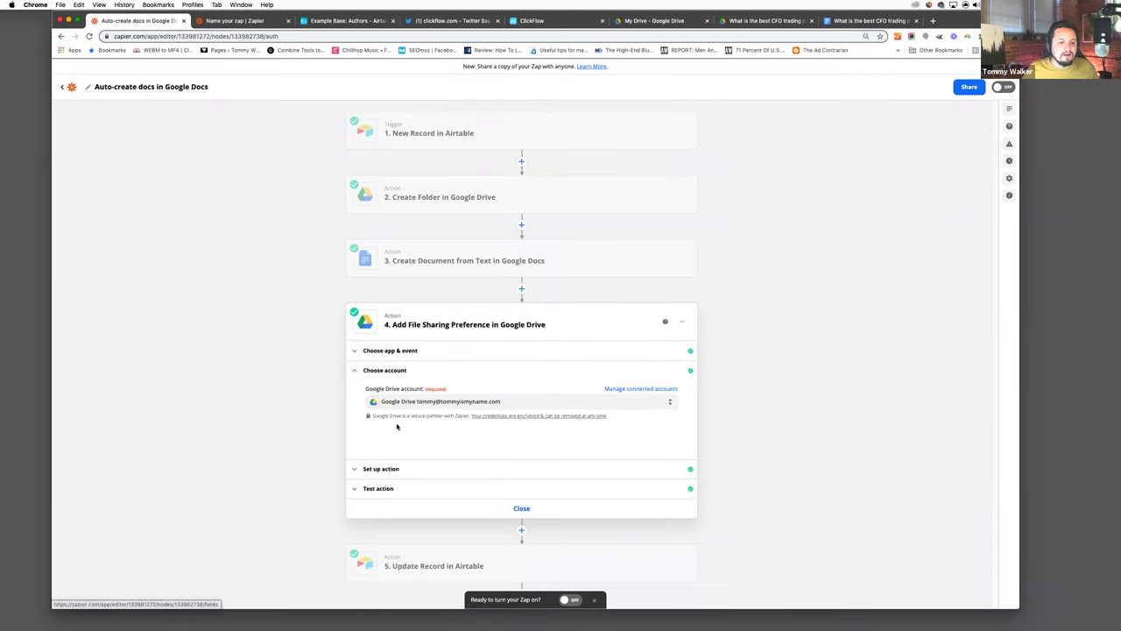
pyautogui.click(391, 469)
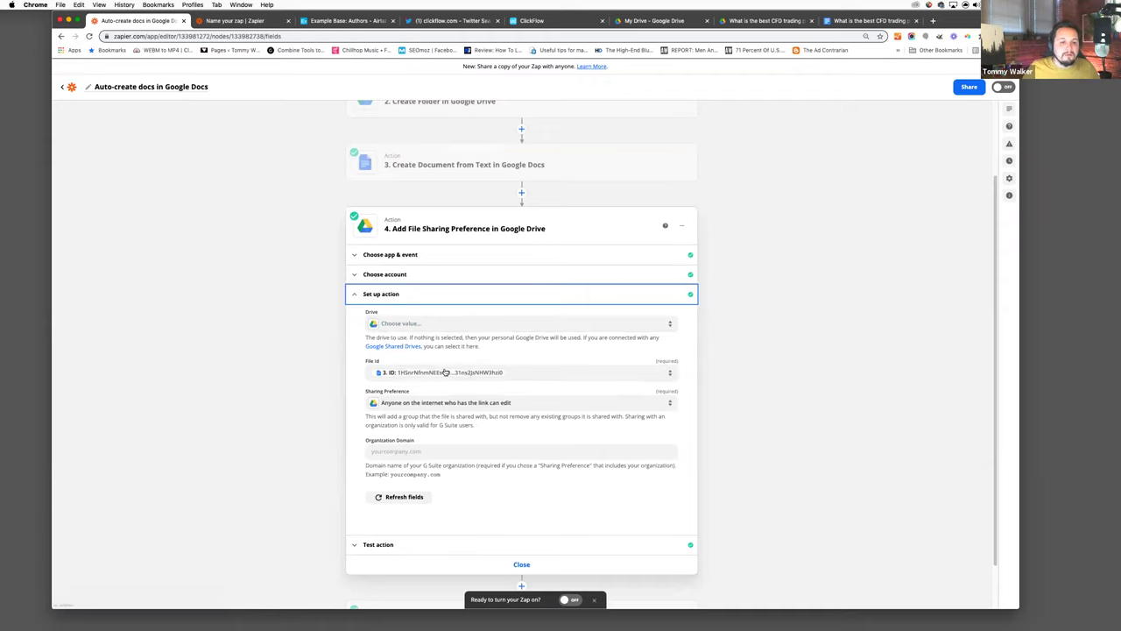
pyautogui.click(843, 21)
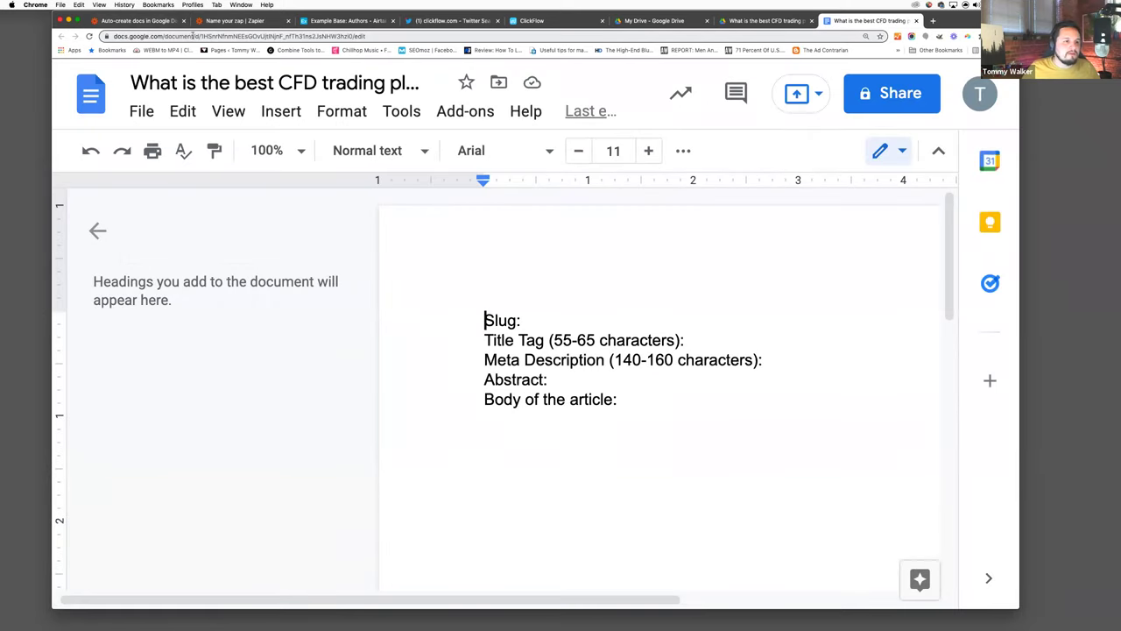
pyautogui.click(140, 21)
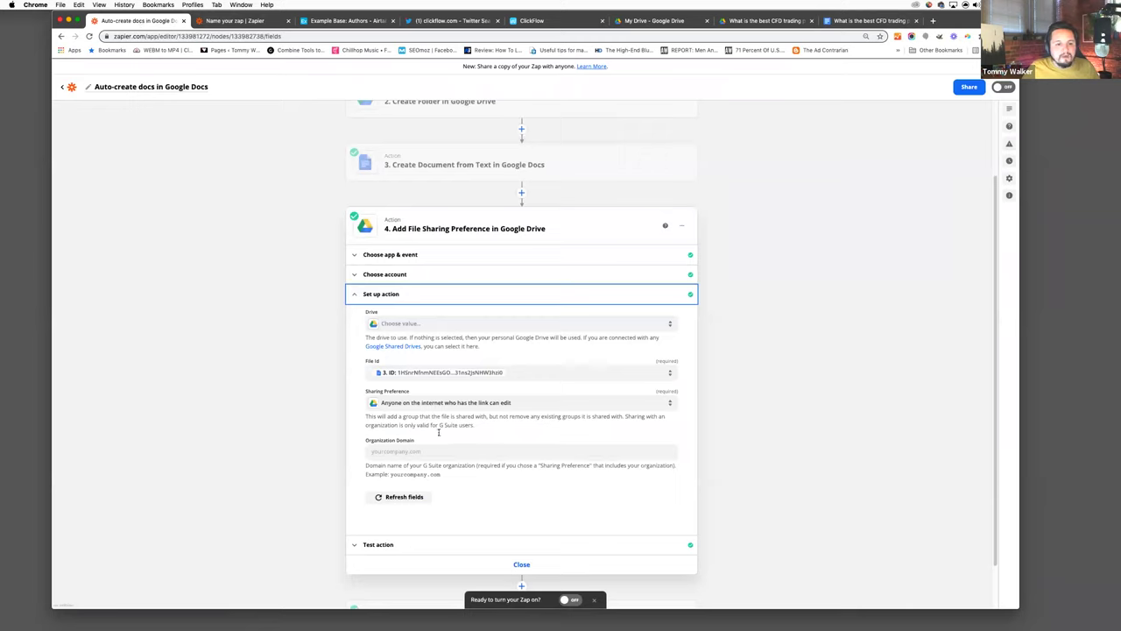
# - Examine the available Sharing Preference options, keeping "Anyone on the internet who has the link can edit"
pyautogui.click(396, 402)
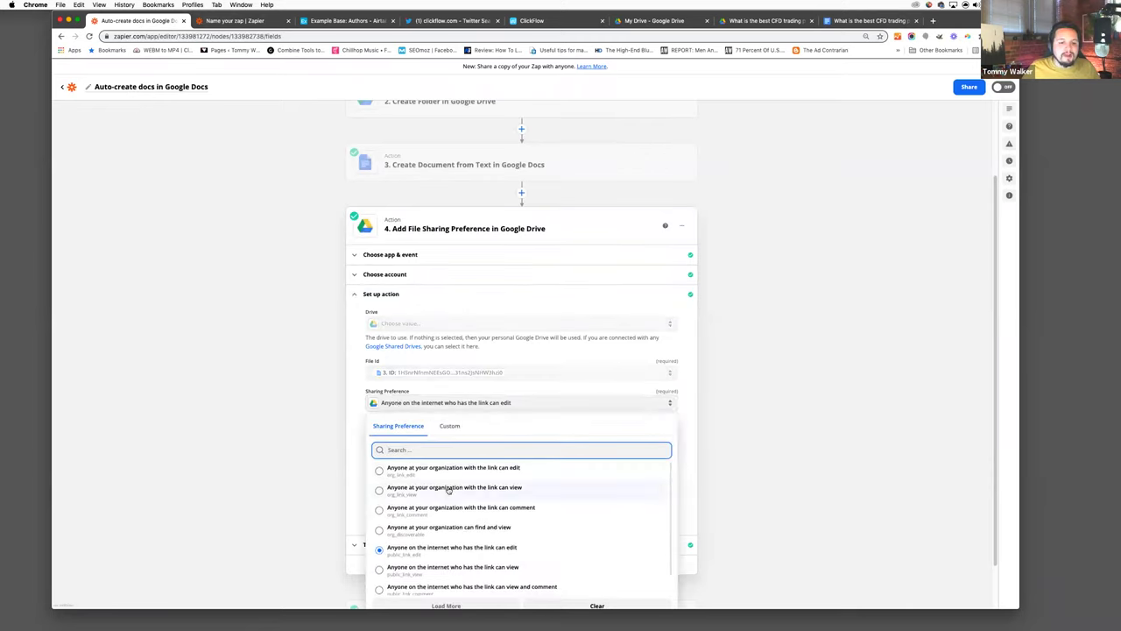
pyautogui.scroll(-1, 447, 490)
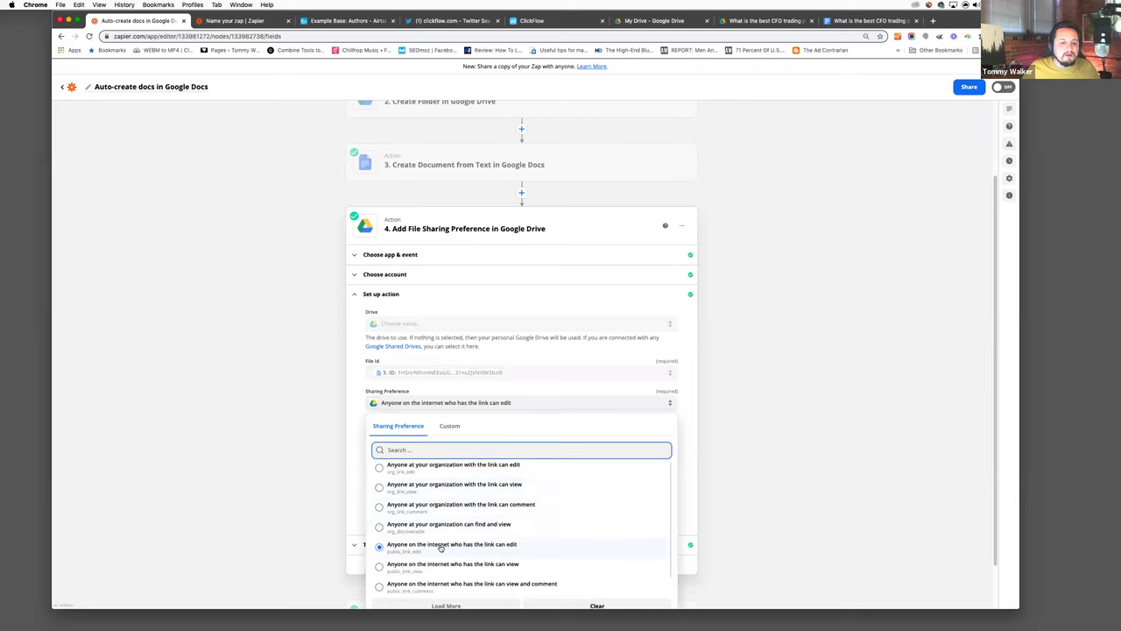
pyautogui.scroll(-1, 432, 584)
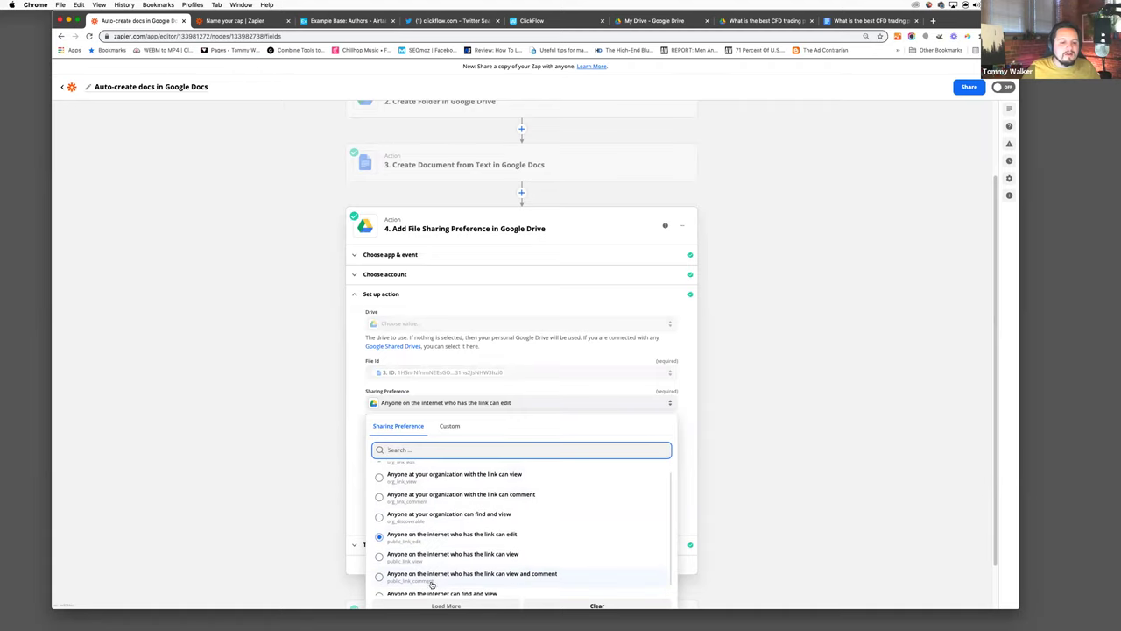
pyautogui.click(350, 479)
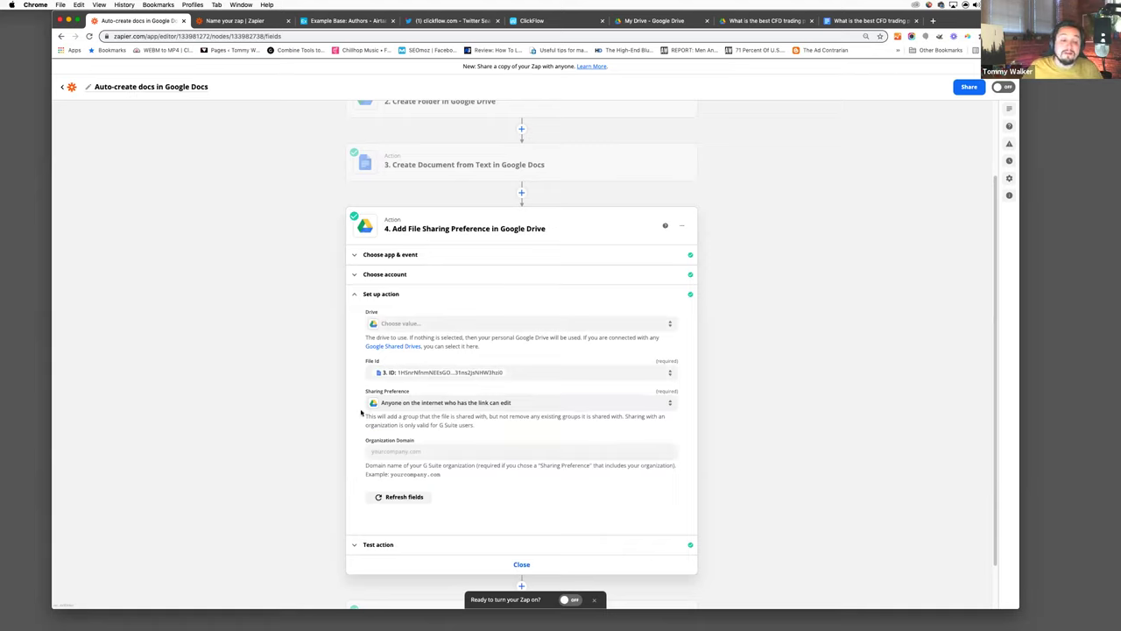
# - Retest the Add File Sharing Preference action in Google Drive and review its test data
pyautogui.scroll(-2, 357, 454)
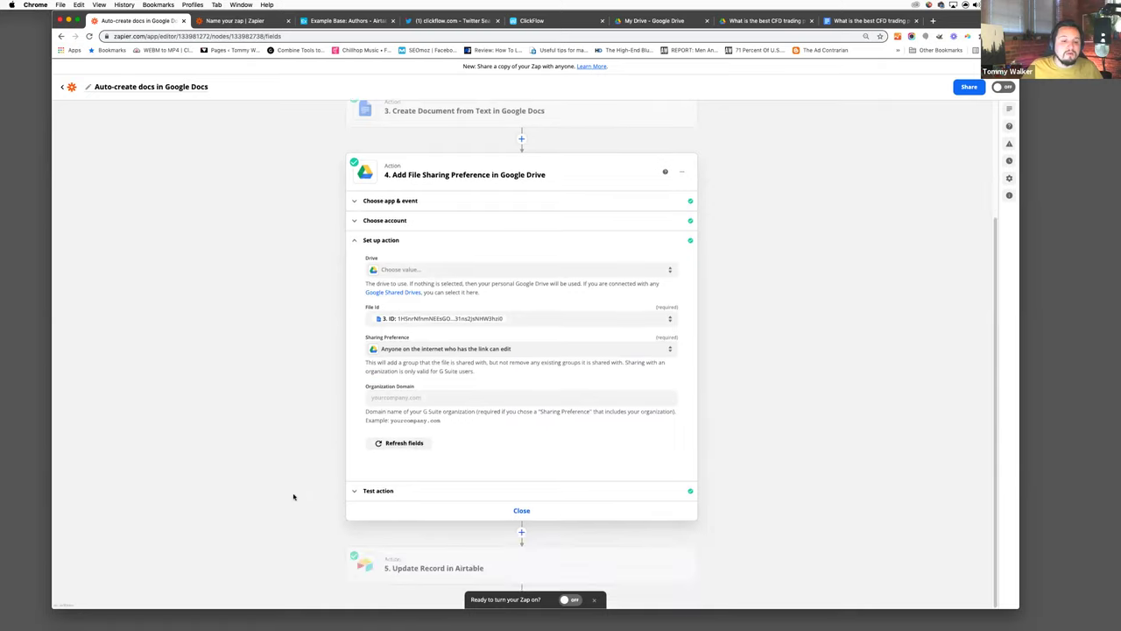
pyautogui.click(373, 490)
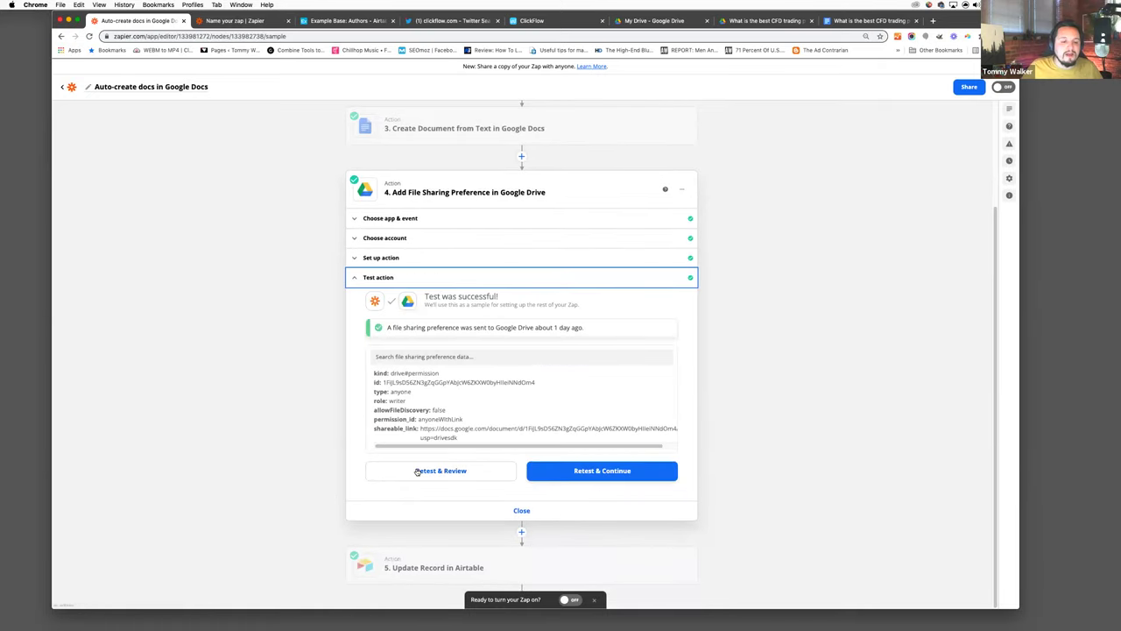
pyautogui.click(417, 471)
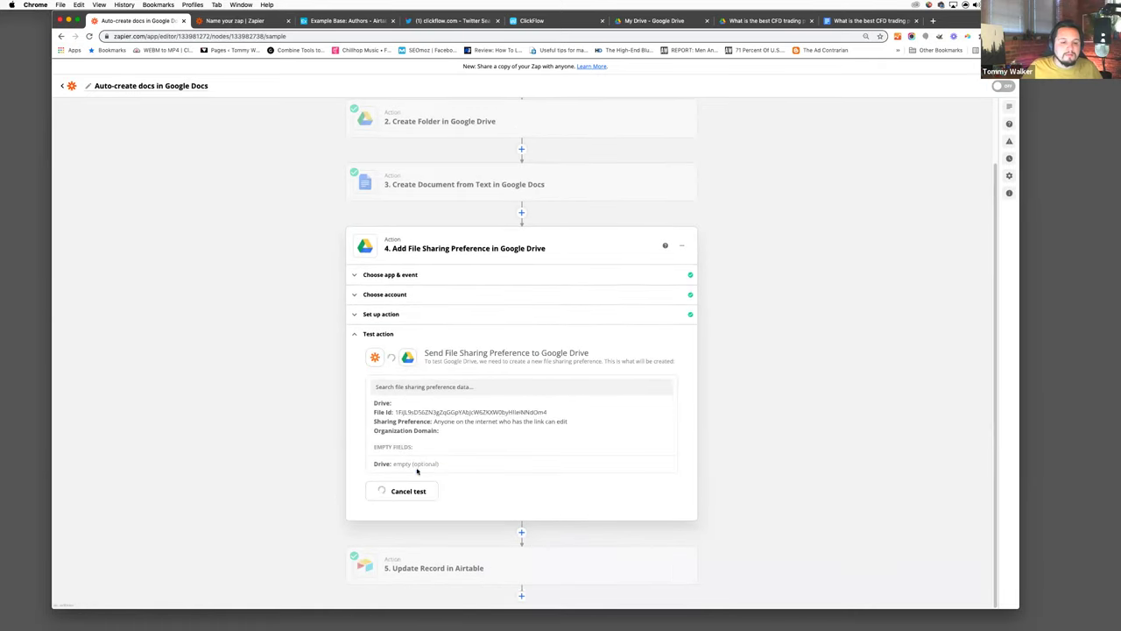
# - Check the sharing settings of the generated CFD trading document in Google Docs, then return to the Zap
pyautogui.click(872, 19)
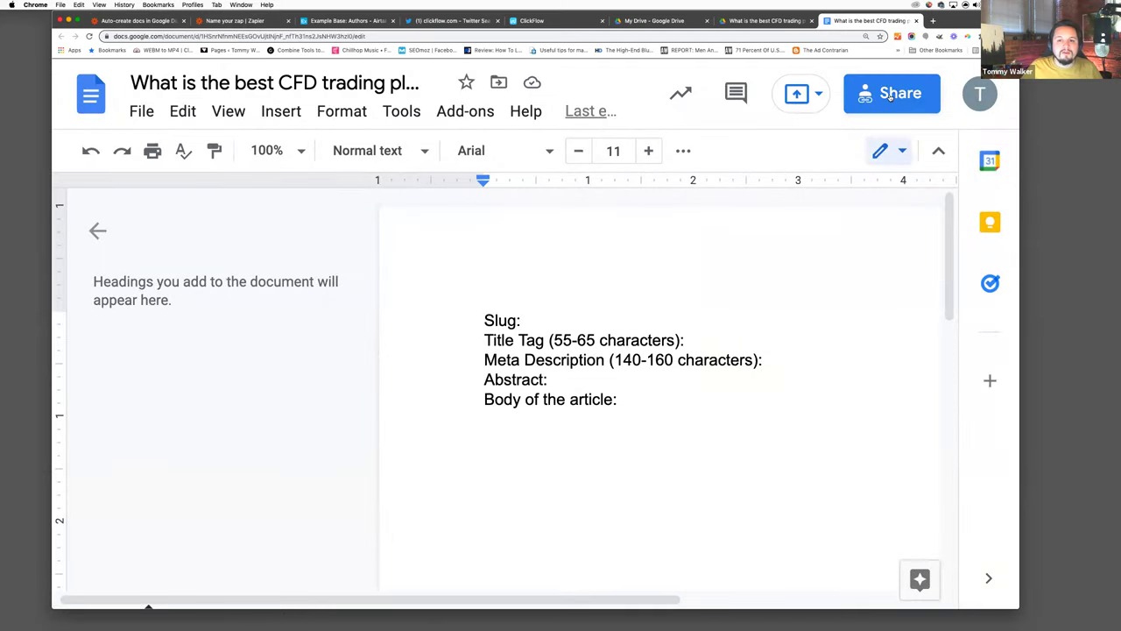
pyautogui.click(890, 97)
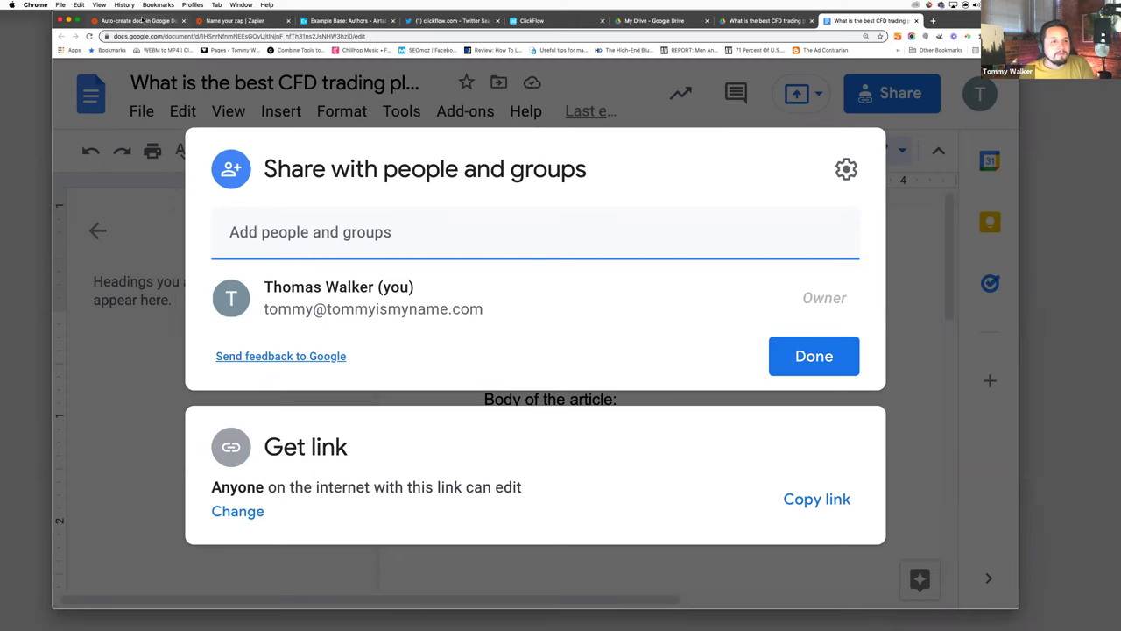
pyautogui.click(147, 19)
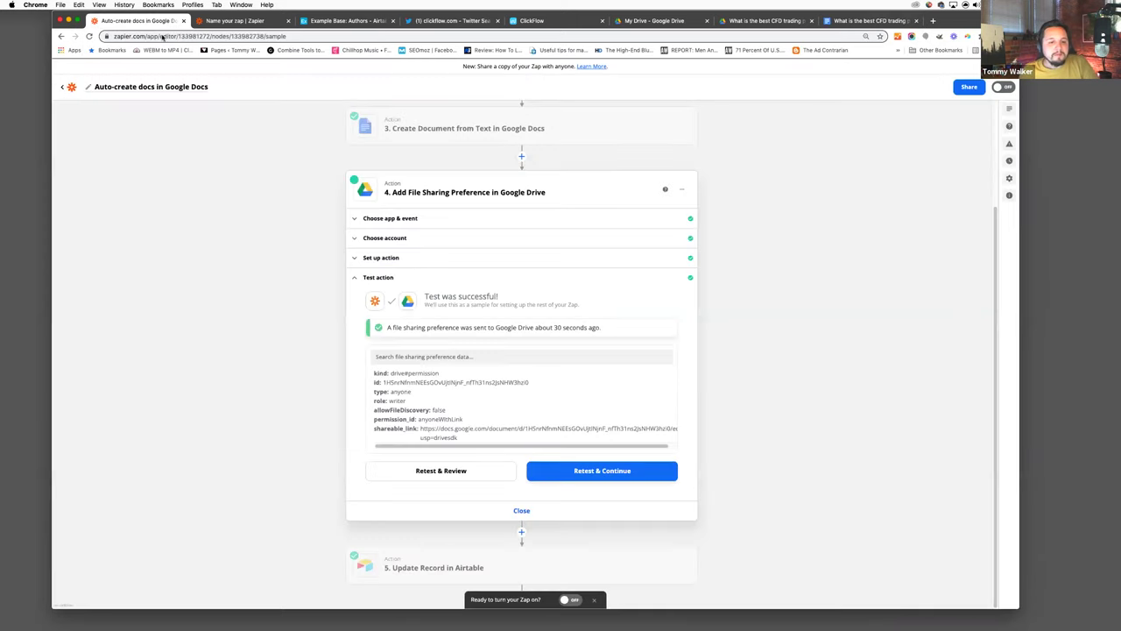
# - Review the app and event, connected account and setup fields of the Update Record in Airtable action
pyautogui.click(430, 561)
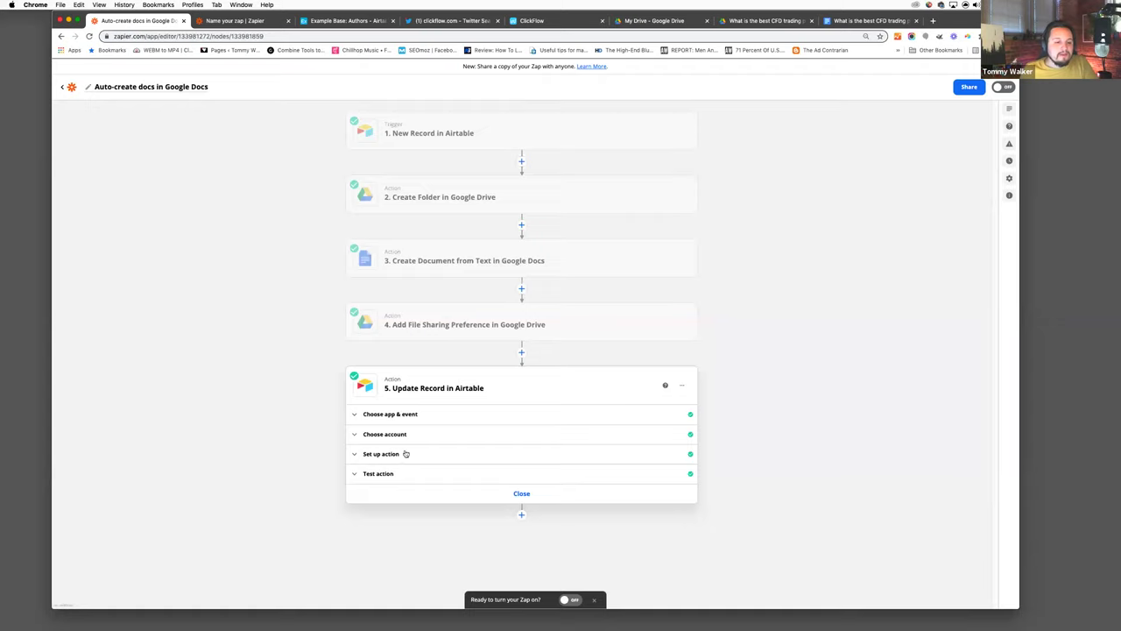
pyautogui.click(386, 414)
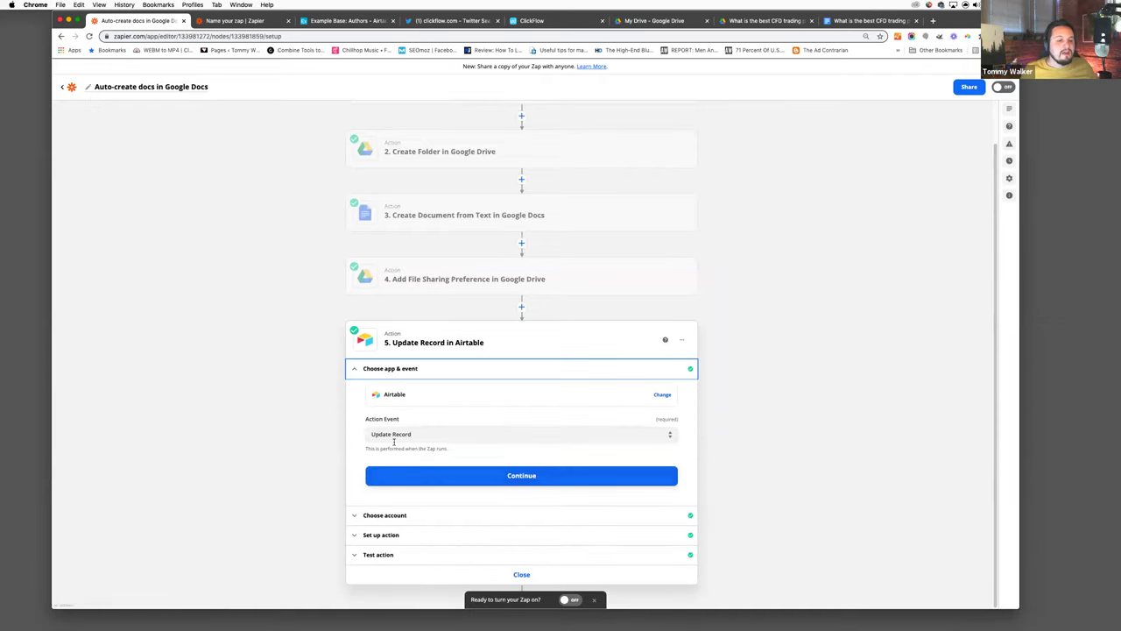
pyautogui.click(394, 516)
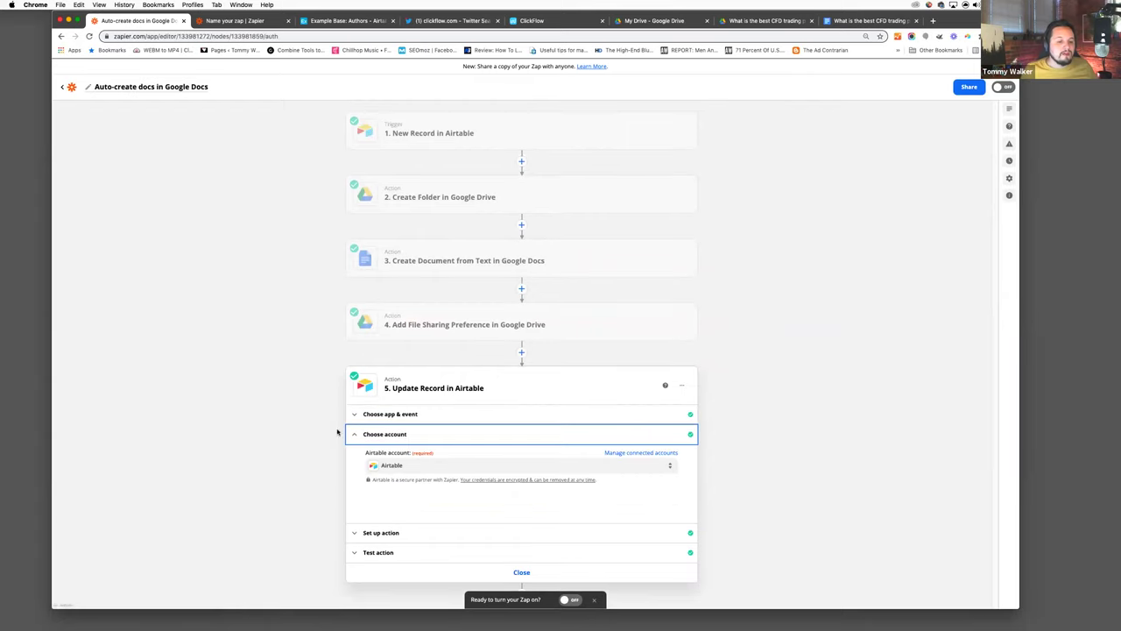
pyautogui.click(384, 531)
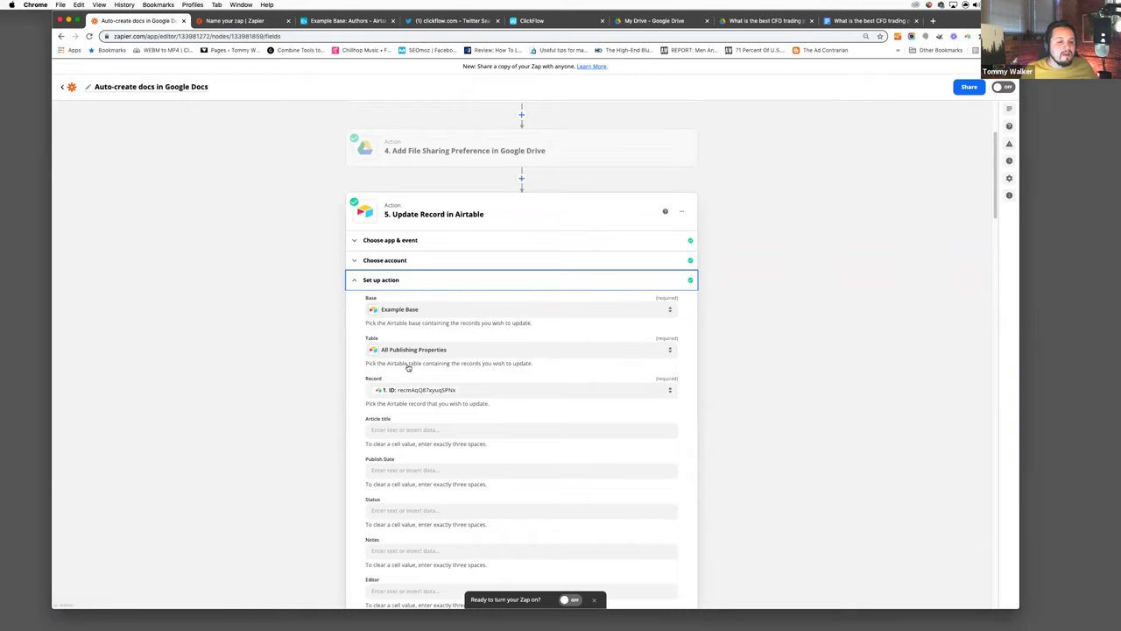
# - In Airtable's All Publishing Properties table, expand the "What is the best CFD trading platform" record and highlight the record ID in its URL
pyautogui.click(239, 28)
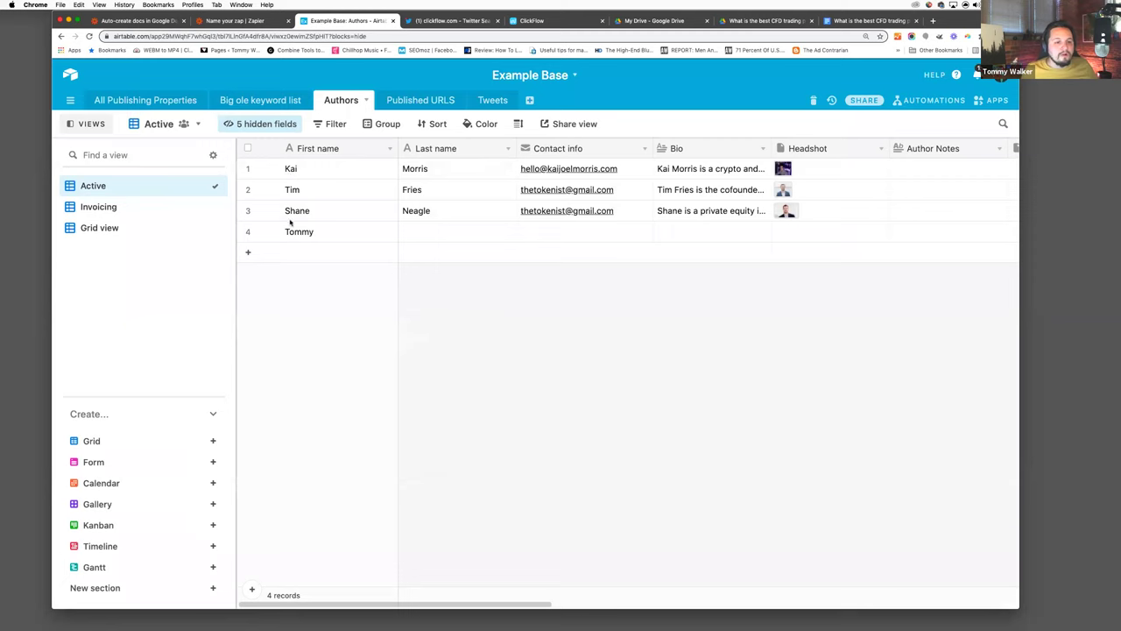
pyautogui.click(324, 25)
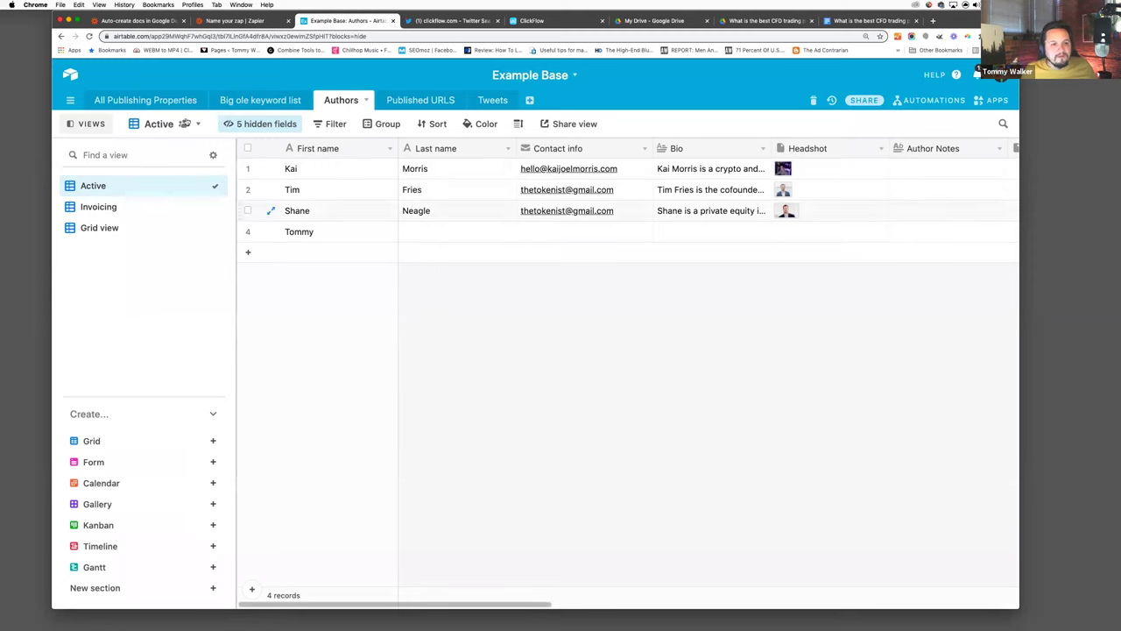
pyautogui.click(125, 102)
pyautogui.click(322, 180)
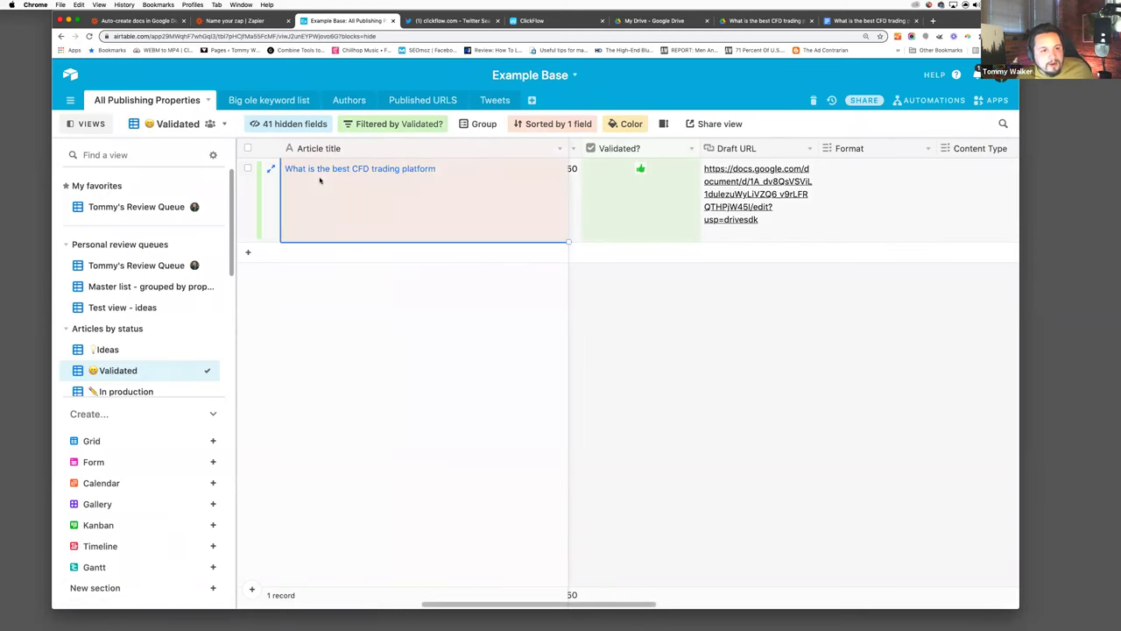
pyautogui.click(272, 169)
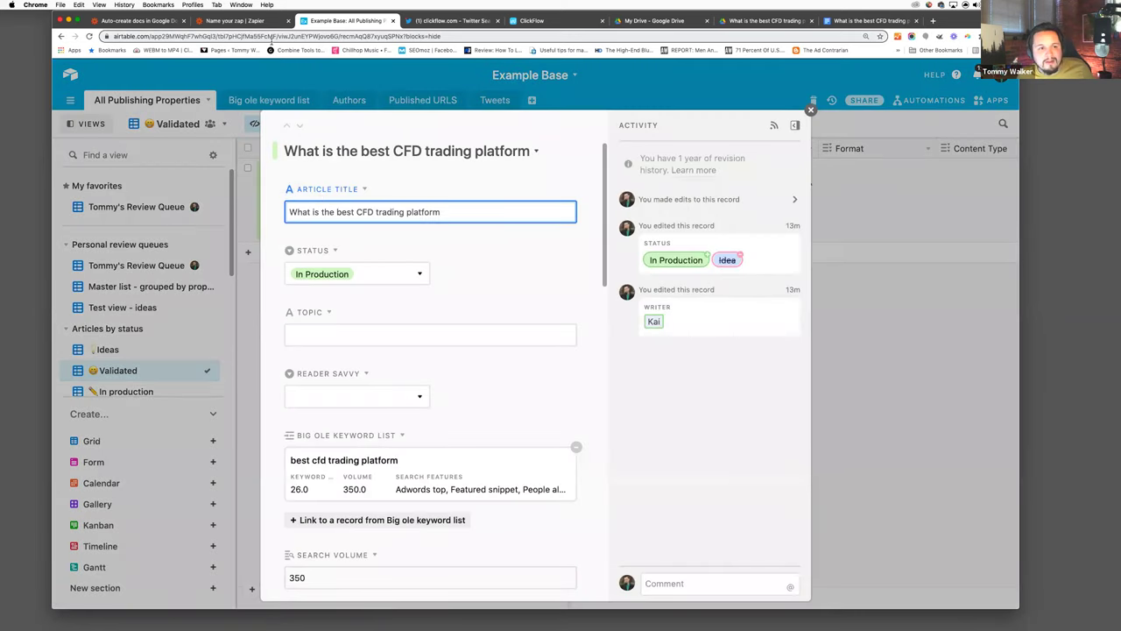
pyautogui.moveTo(341, 36); pyautogui.dragTo(461, 36)
# - Return to Zapier and examine the custom data sources available for the Update Record action's Record field, keeping the ID from step 1
pyautogui.click(141, 20)
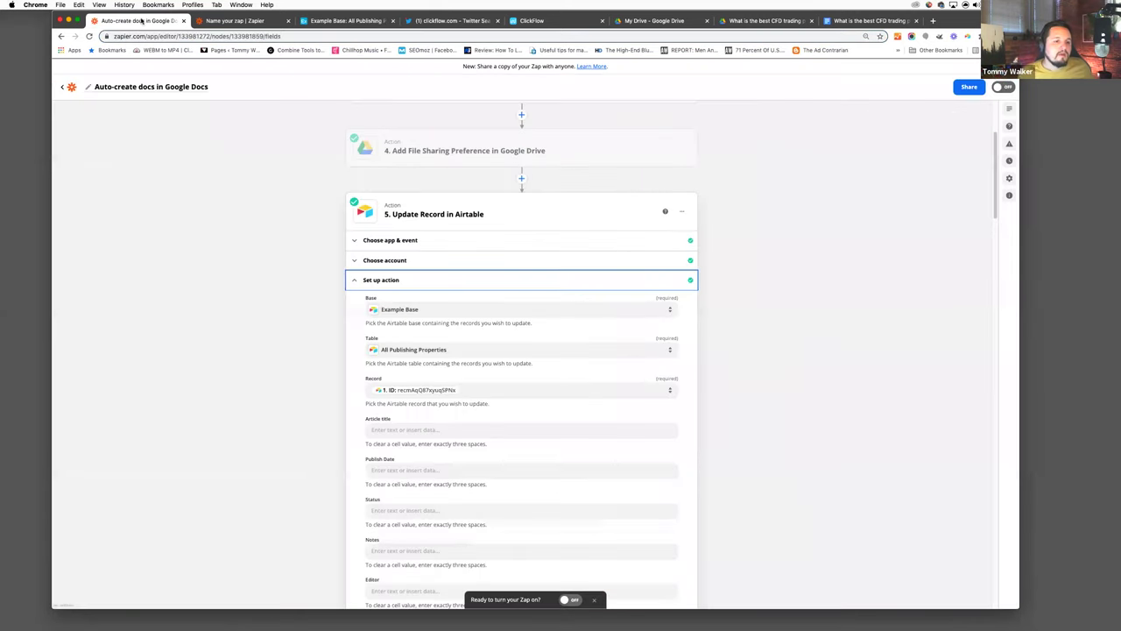
pyautogui.click(400, 394)
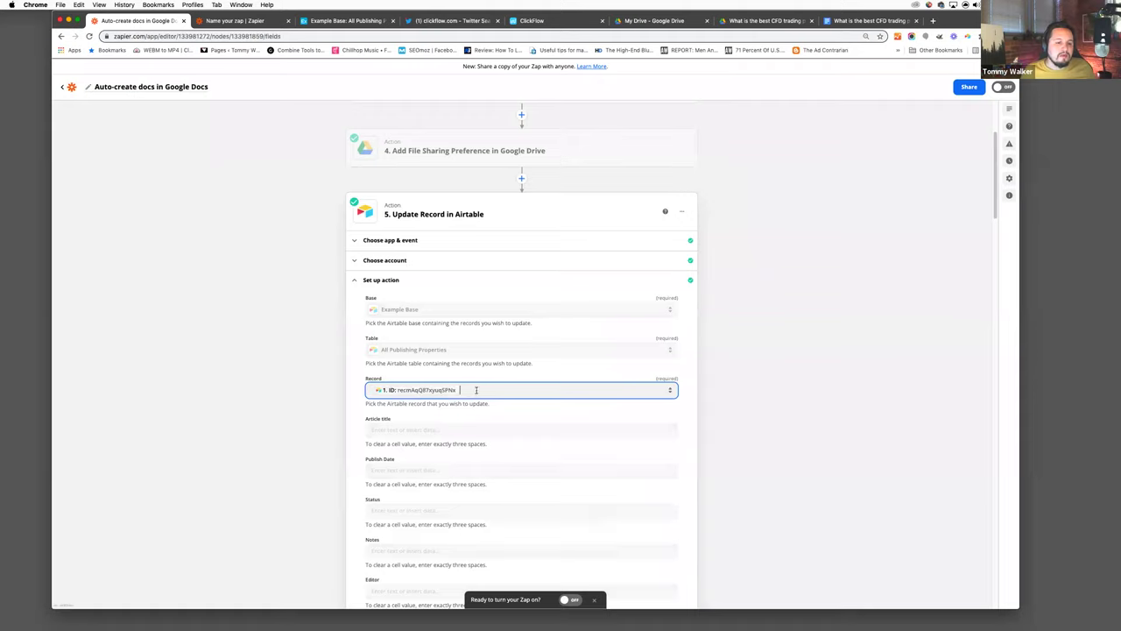
pyautogui.click(475, 390)
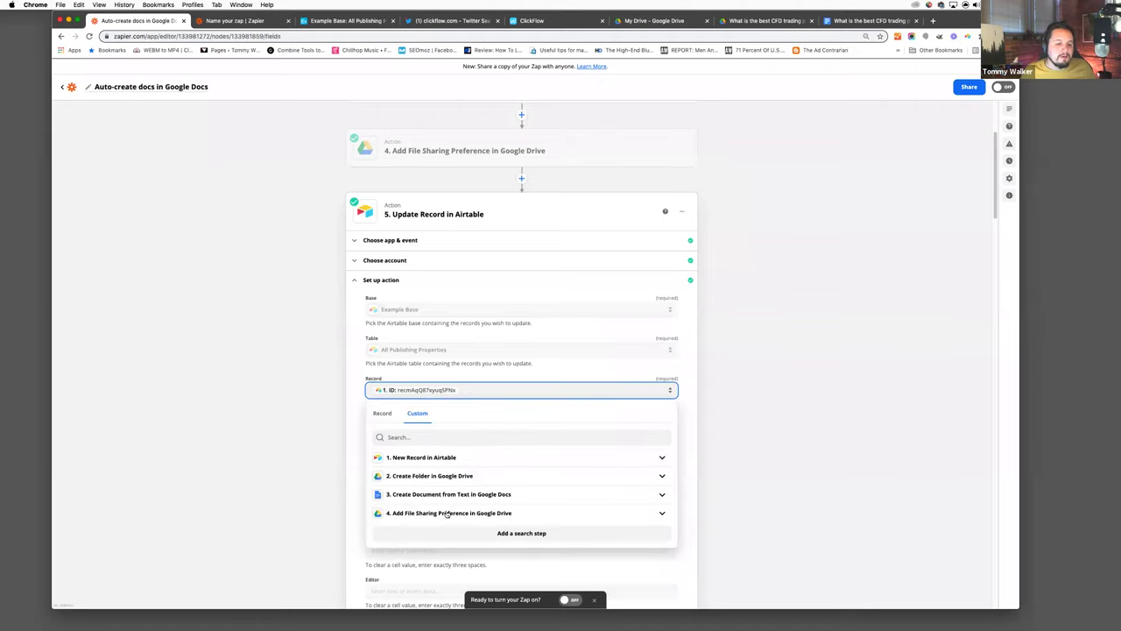
pyautogui.click(321, 418)
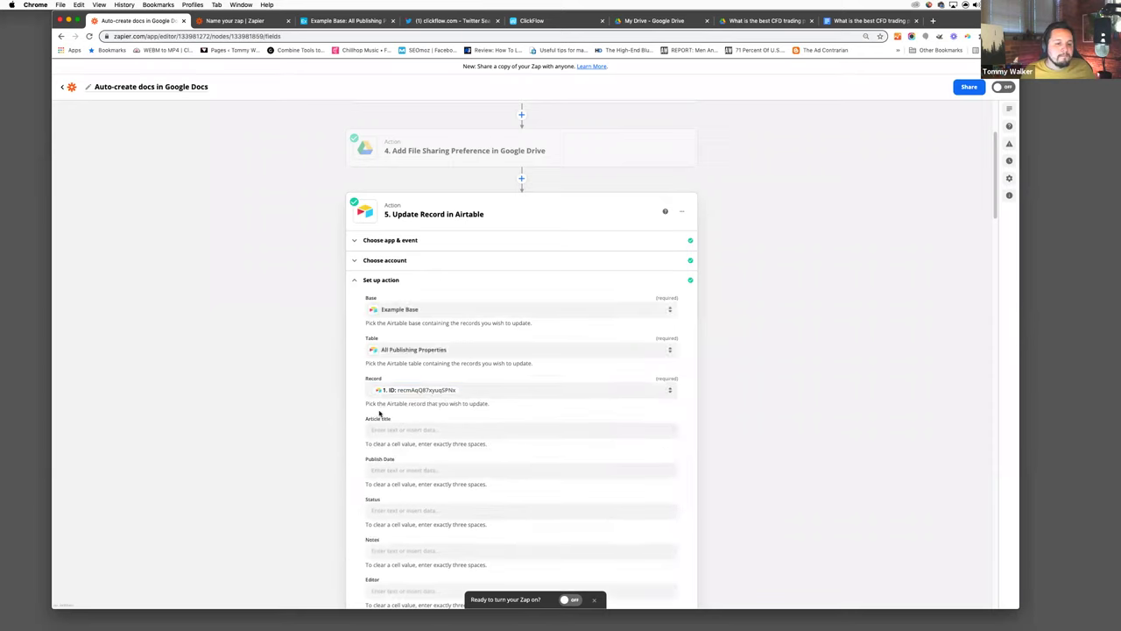
# - Examine the Draft URL field's Alternate Link mapping and the data offered by the Create Document from Text step, leaving the mapping as is
pyautogui.scroll(-3, 379, 414)
pyautogui.scroll(-8, 379, 418)
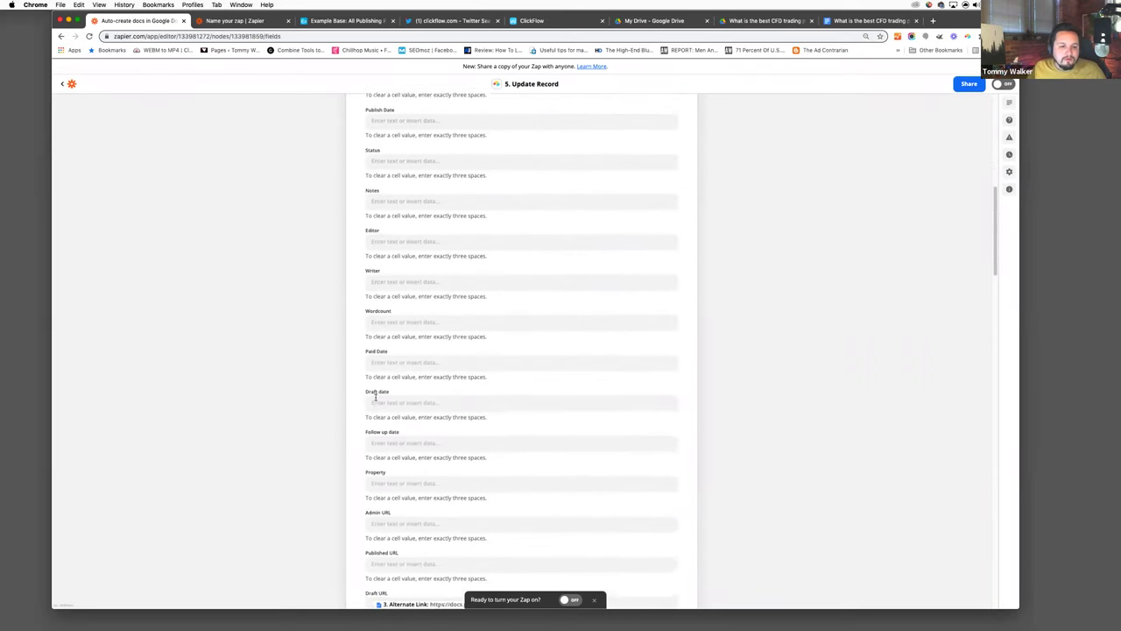
pyautogui.scroll(-2, 389, 399)
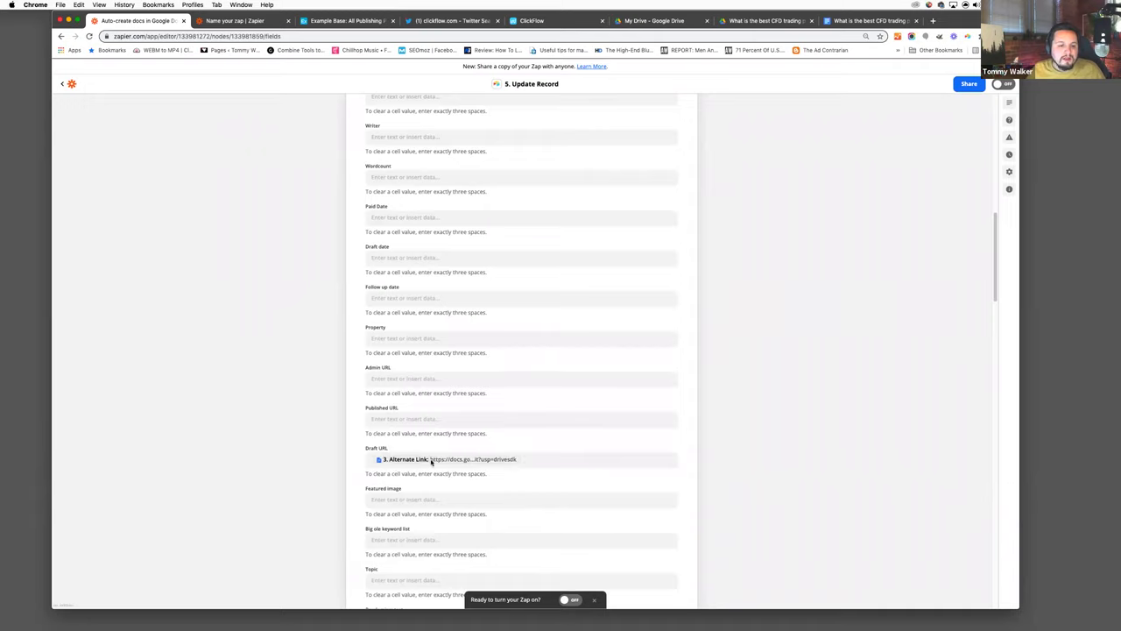
pyautogui.click(533, 458)
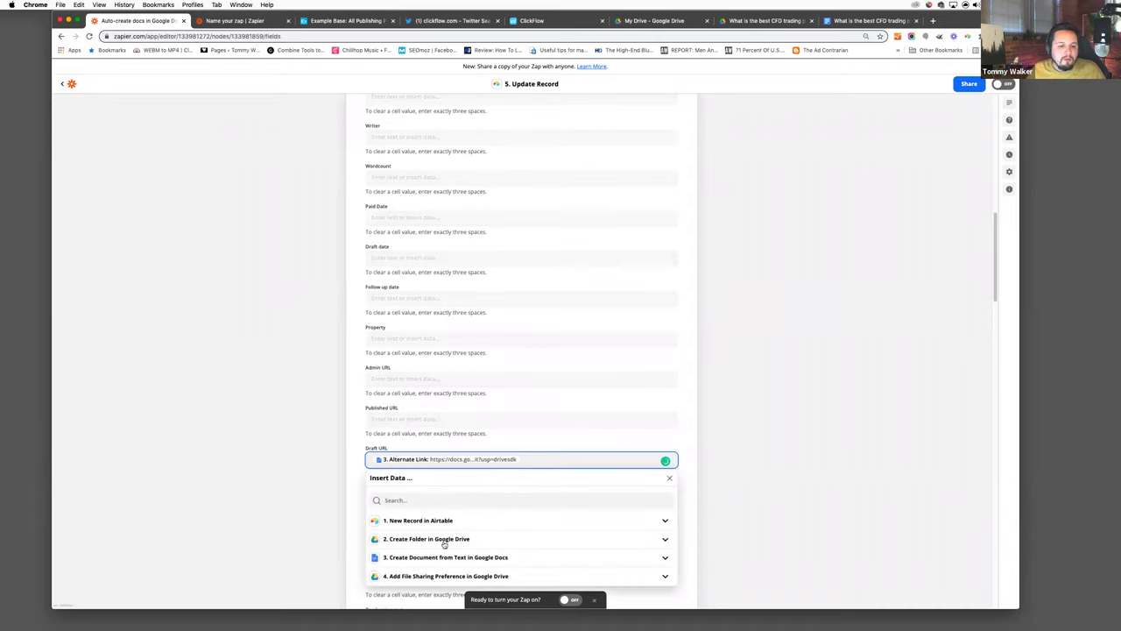
pyautogui.click(444, 559)
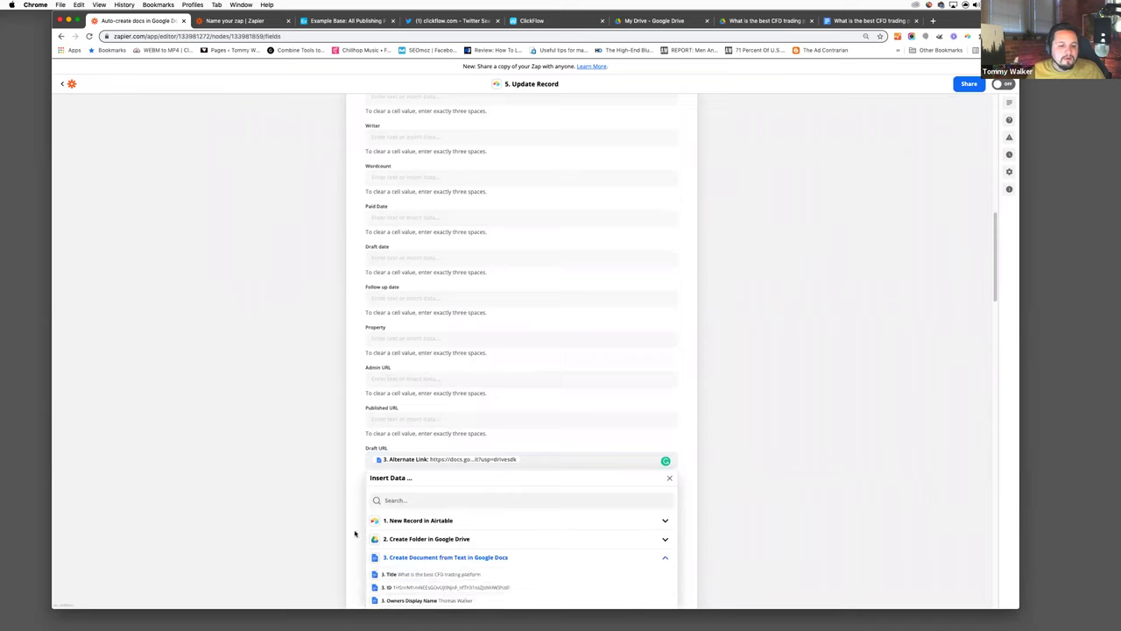
pyautogui.scroll(-5, 276, 502)
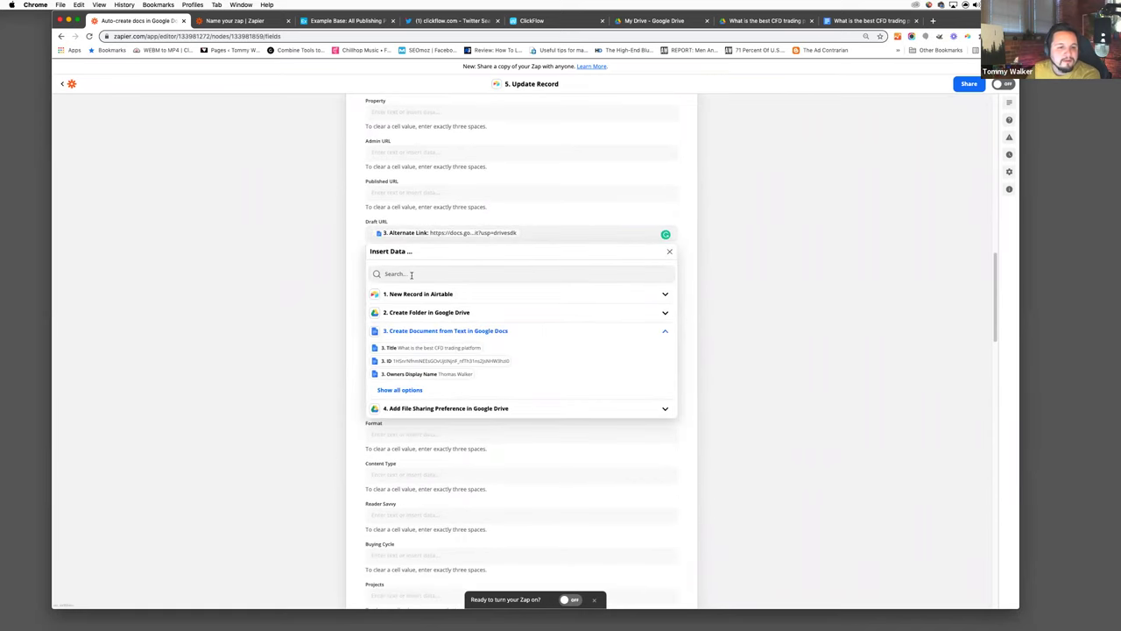
pyautogui.click(352, 257)
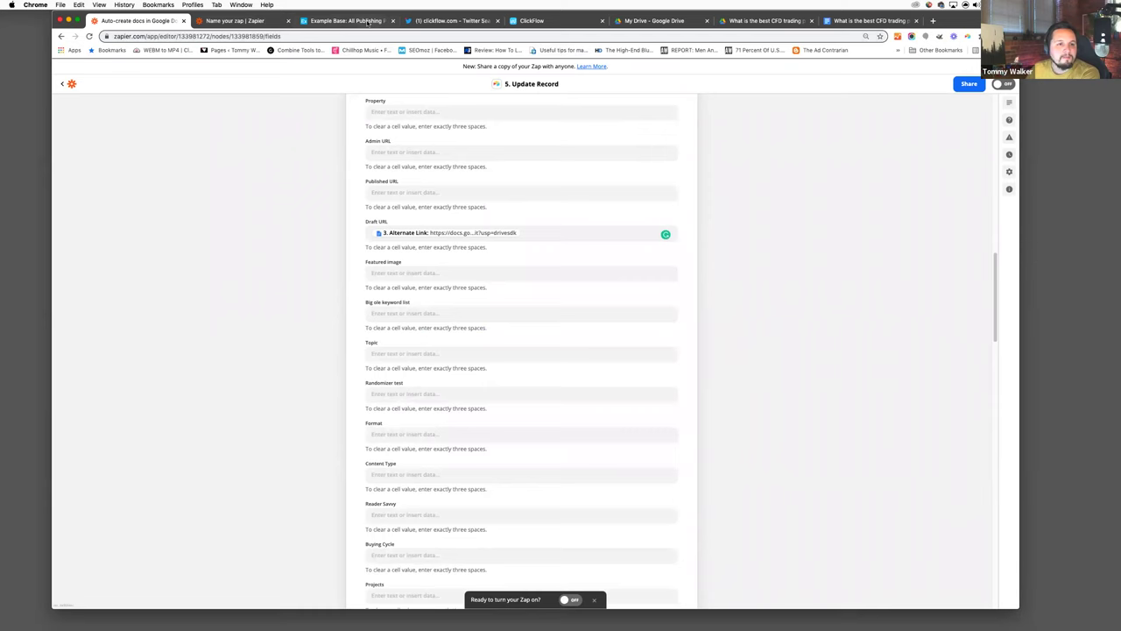
# - Switch to the expanded article record in Airtable and look through its fields
pyautogui.click(346, 20)
pyautogui.scroll(-3, 444, 351)
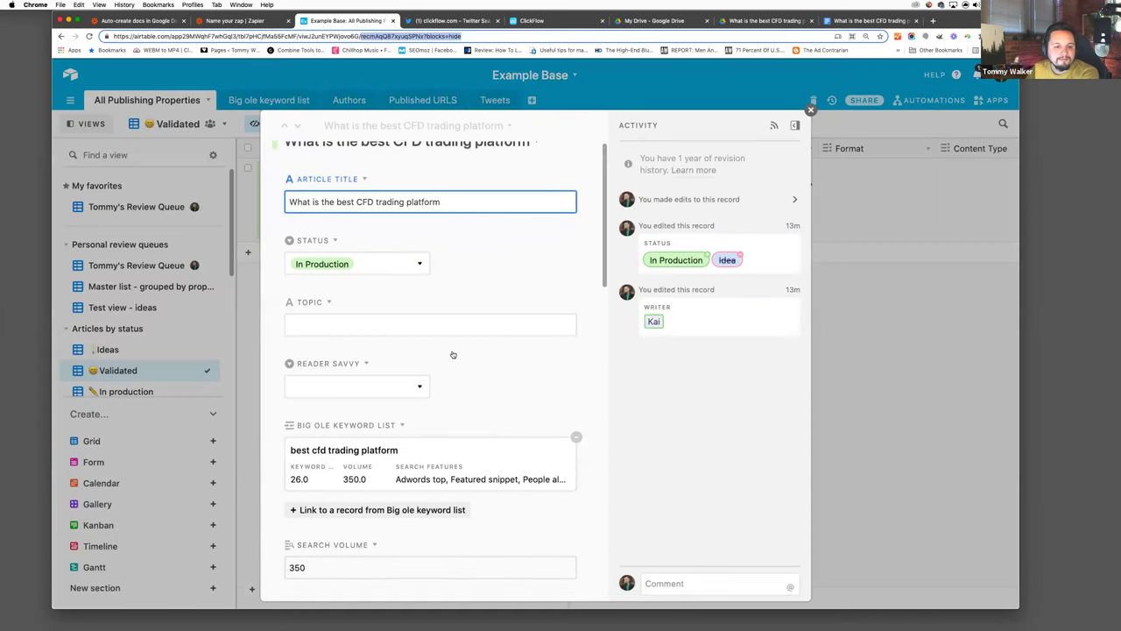
# - Clear the Draft URL field of the record "What is the best CFD trading platform"
pyautogui.scroll(-4, 444, 351)
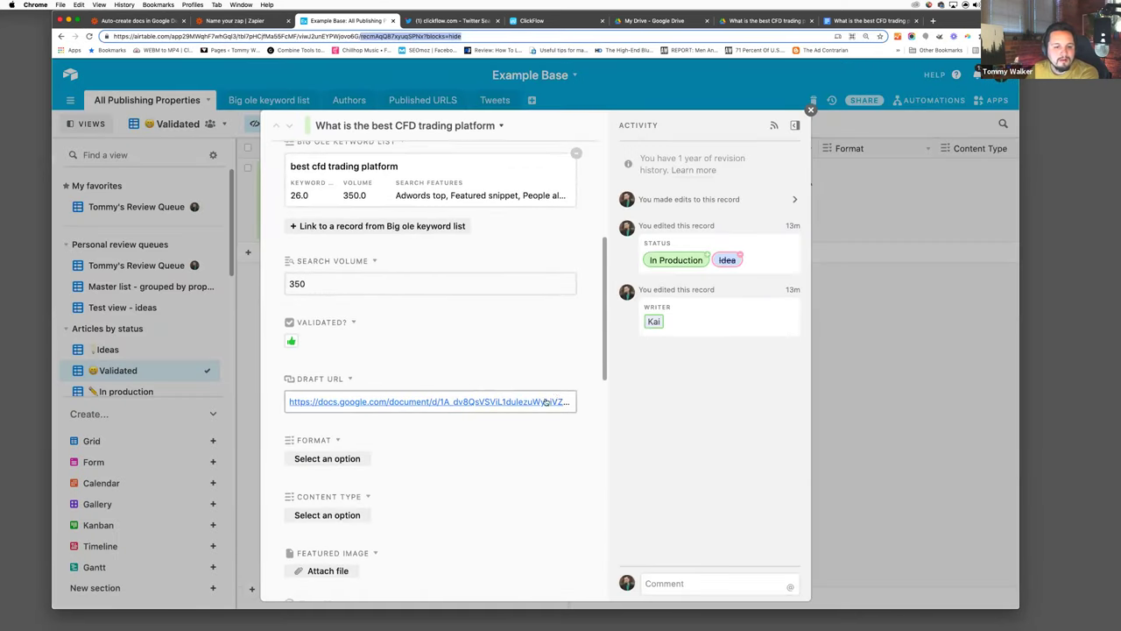
pyautogui.click(569, 400)
pyautogui.press('super+a')
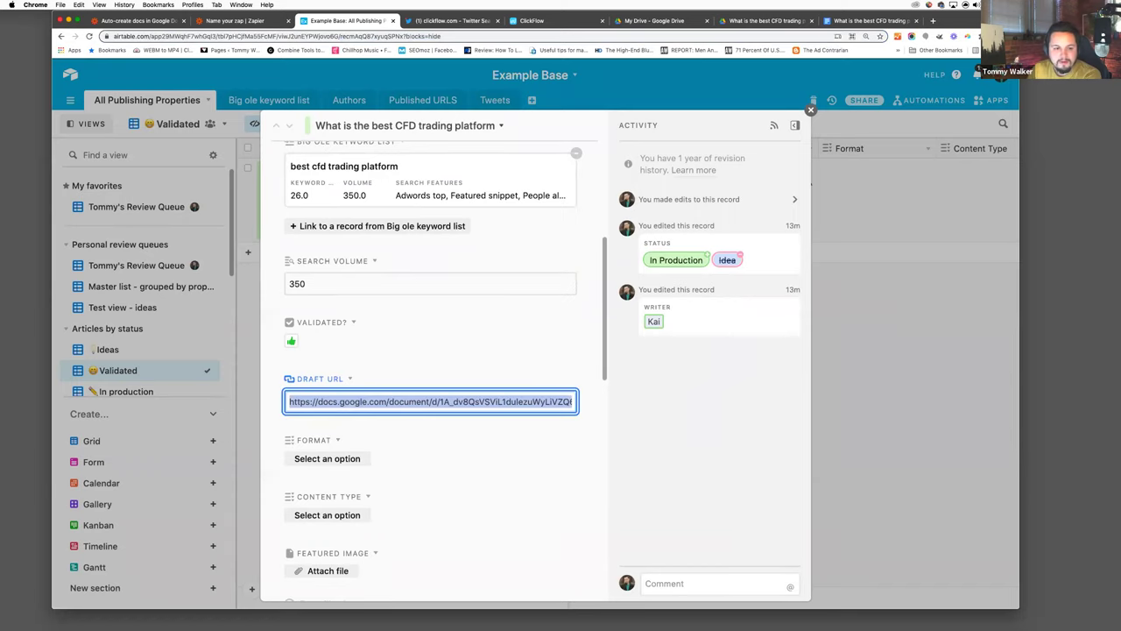
pyautogui.press('BackSpace')
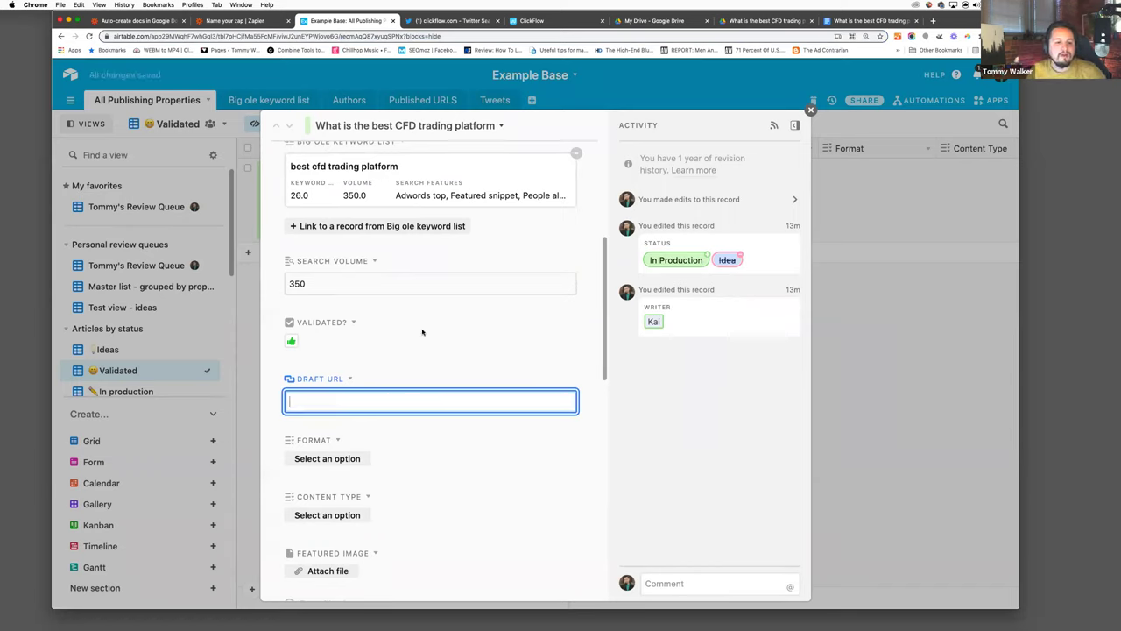
# - Switch to the "Auto-create docs in Google Docs" zap in Zapier and retest its Update Record in Airtable action
pyautogui.click(146, 20)
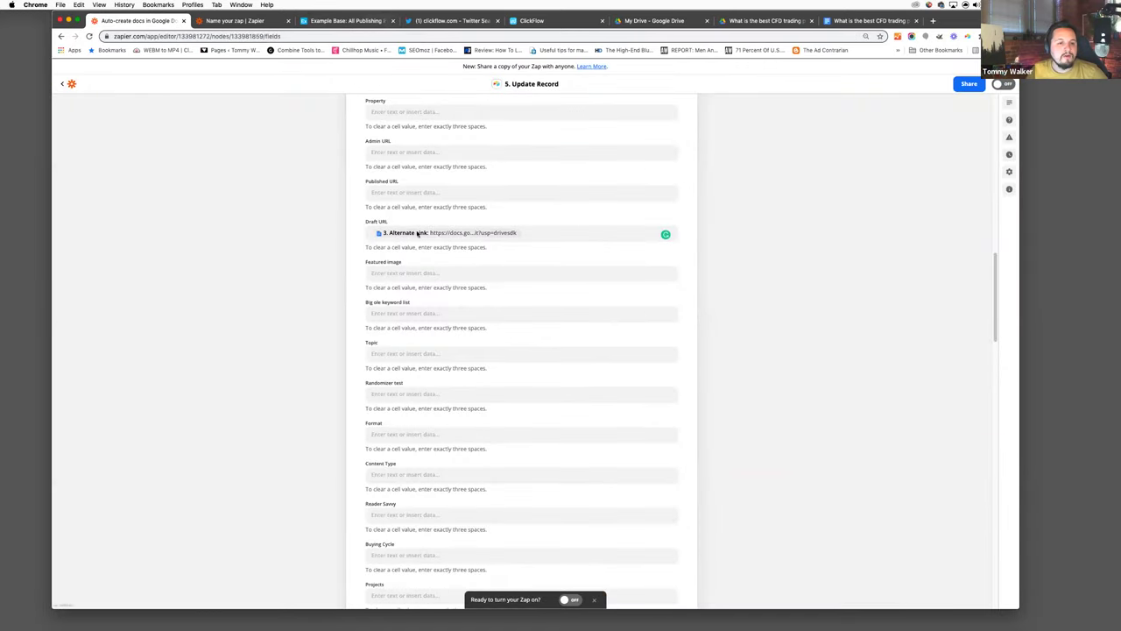
pyautogui.scroll(-10, 356, 259)
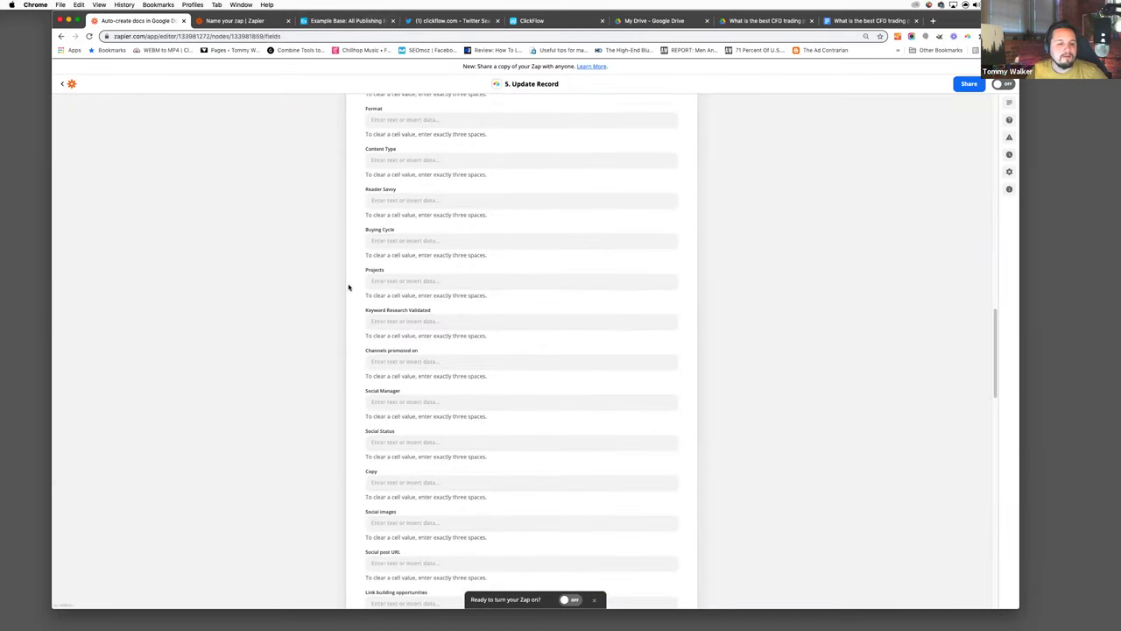
pyautogui.scroll(-5, 354, 309)
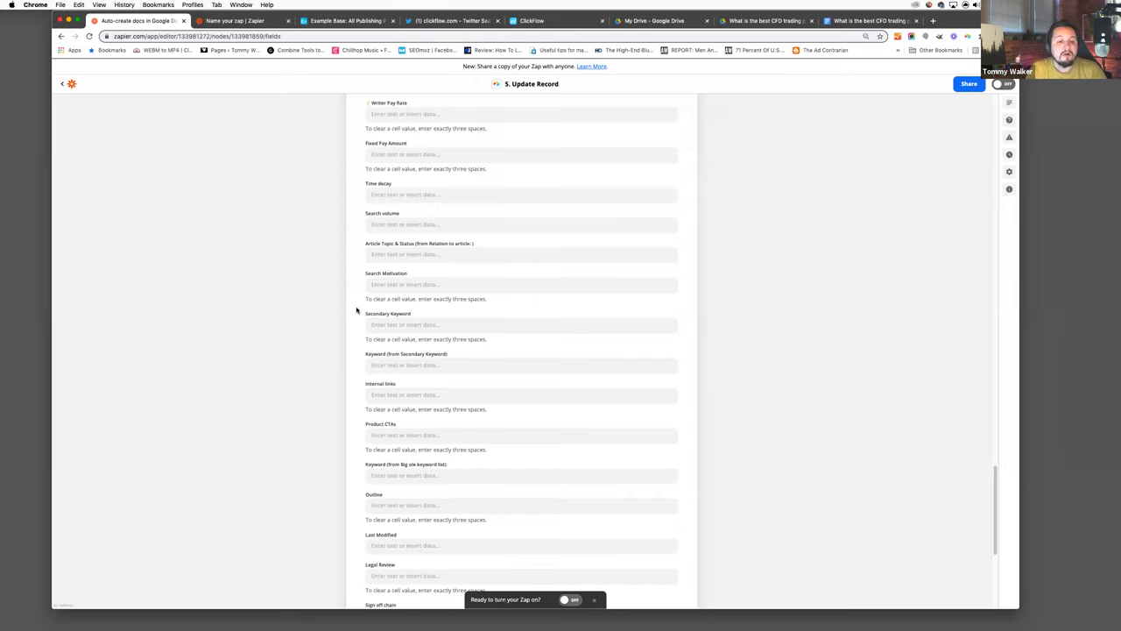
pyautogui.scroll(-5, 355, 312)
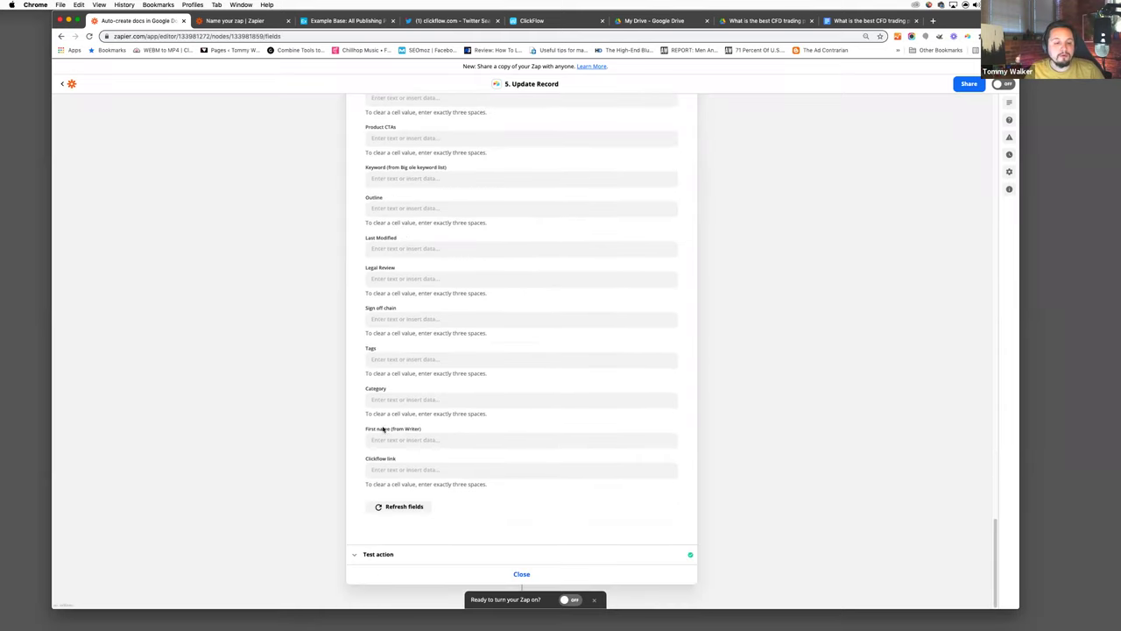
pyautogui.click(380, 559)
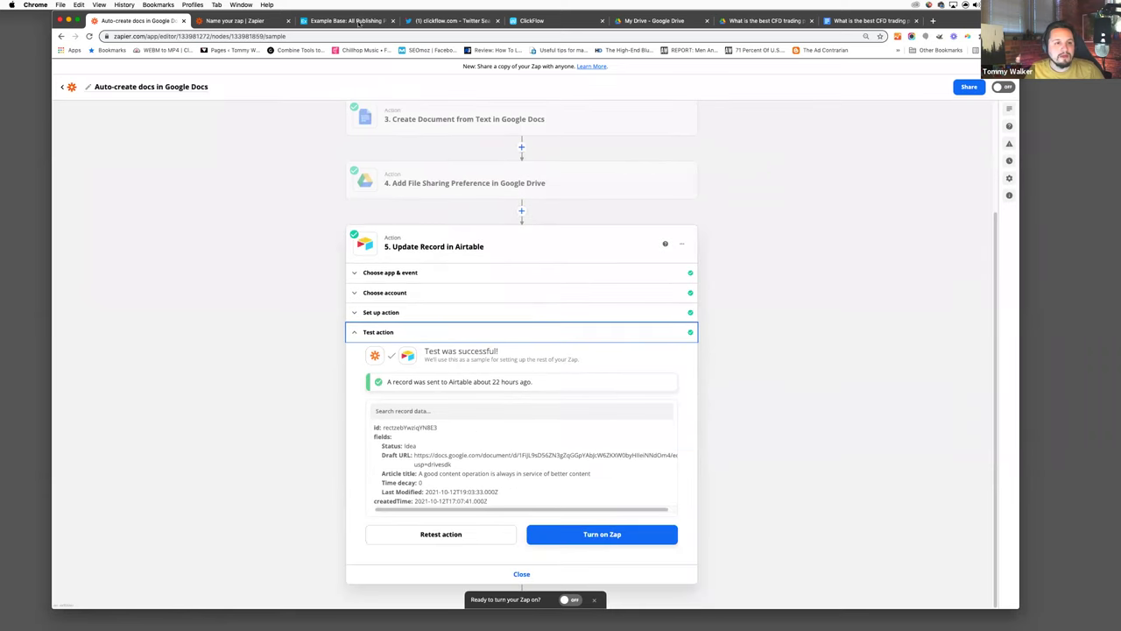
pyautogui.click(358, 25)
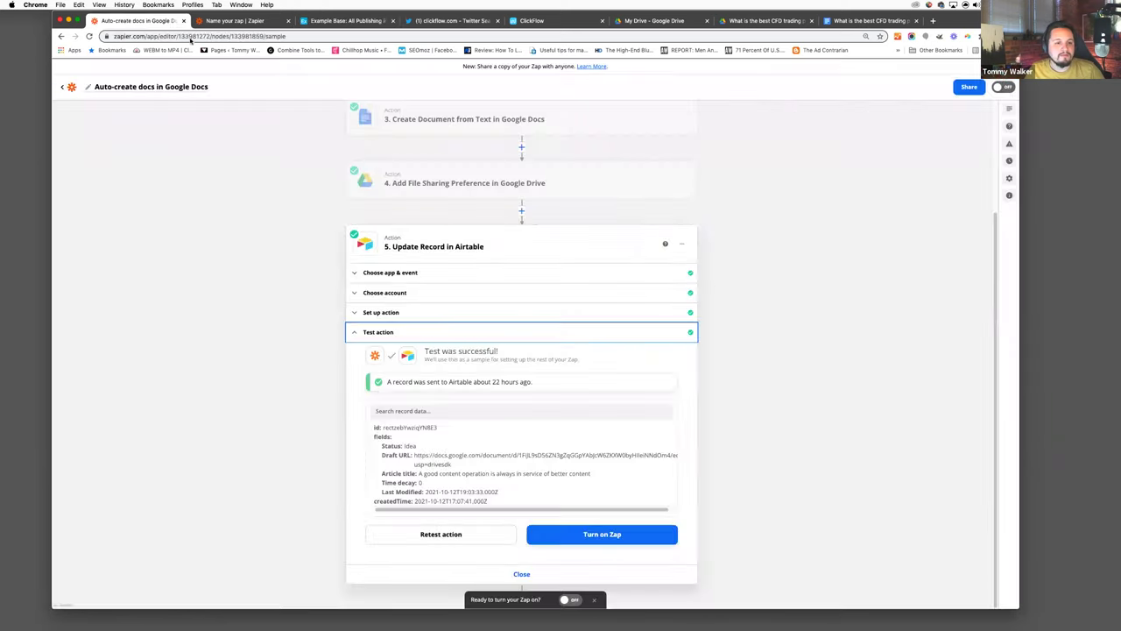
pyautogui.click(167, 20)
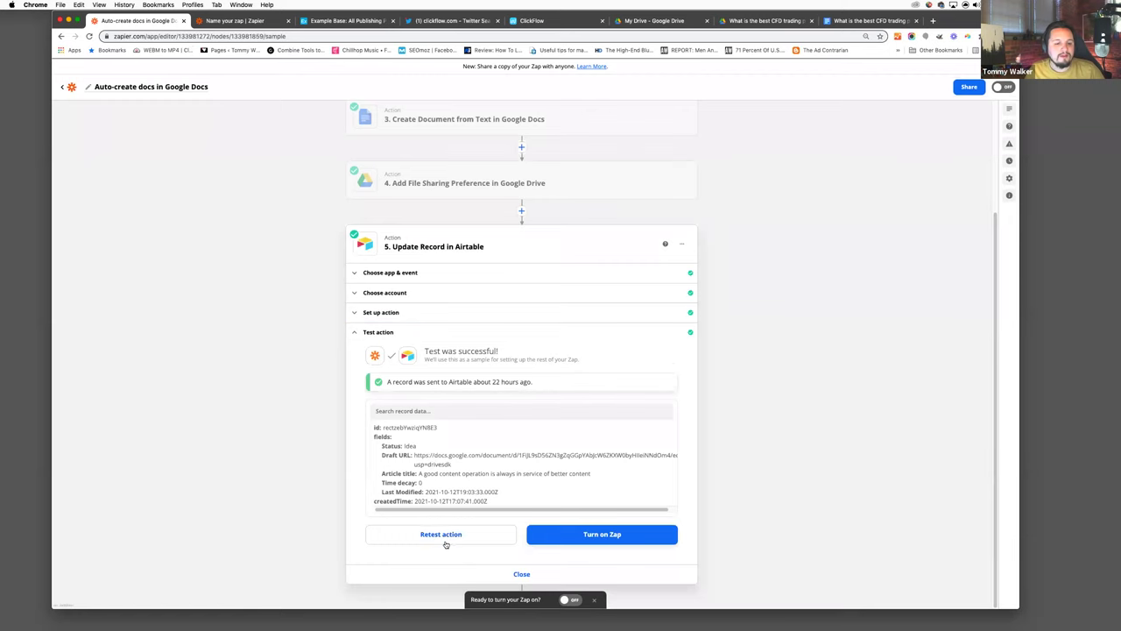
pyautogui.click(440, 534)
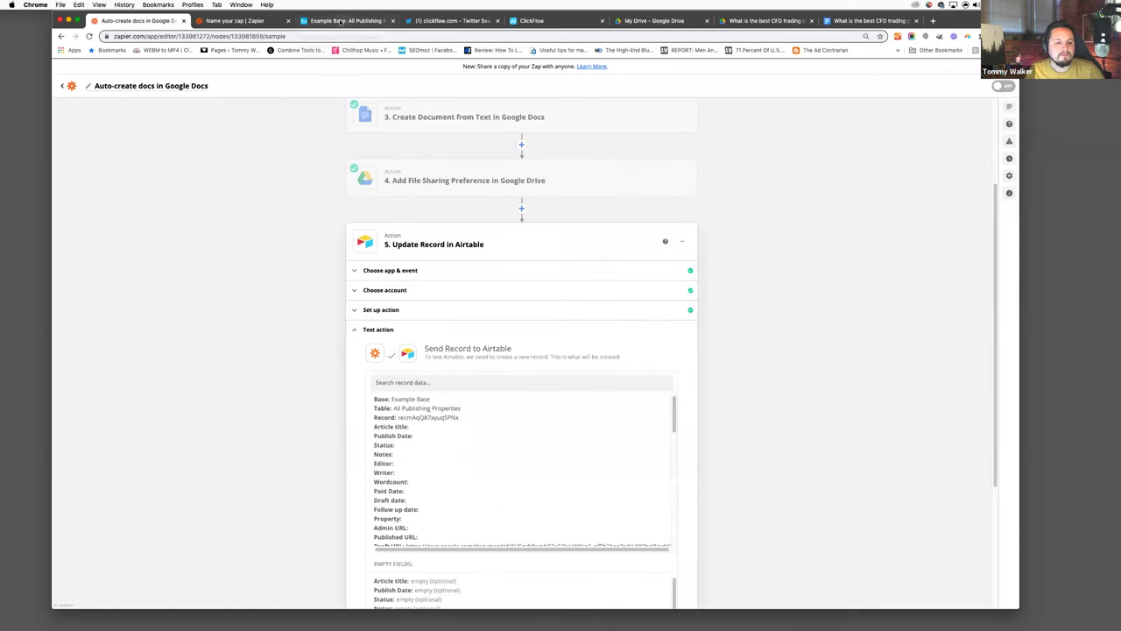
# - Switch to Airtable, open the document linked in the record's Draft URL, and close the expanded record after returning
pyautogui.click(341, 21)
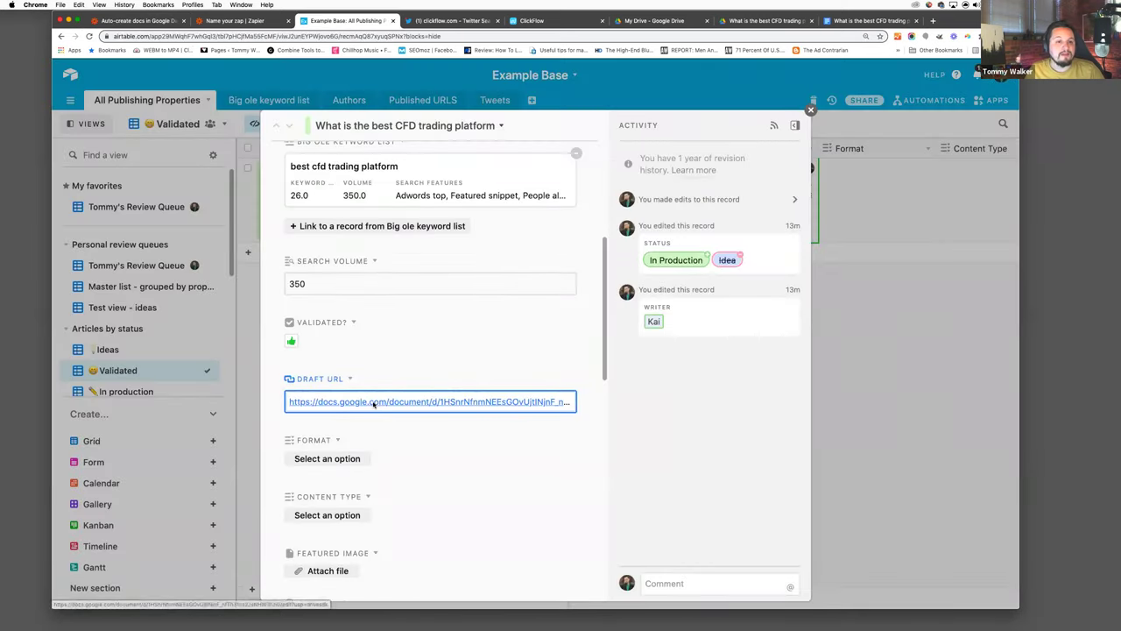
pyautogui.click(373, 402)
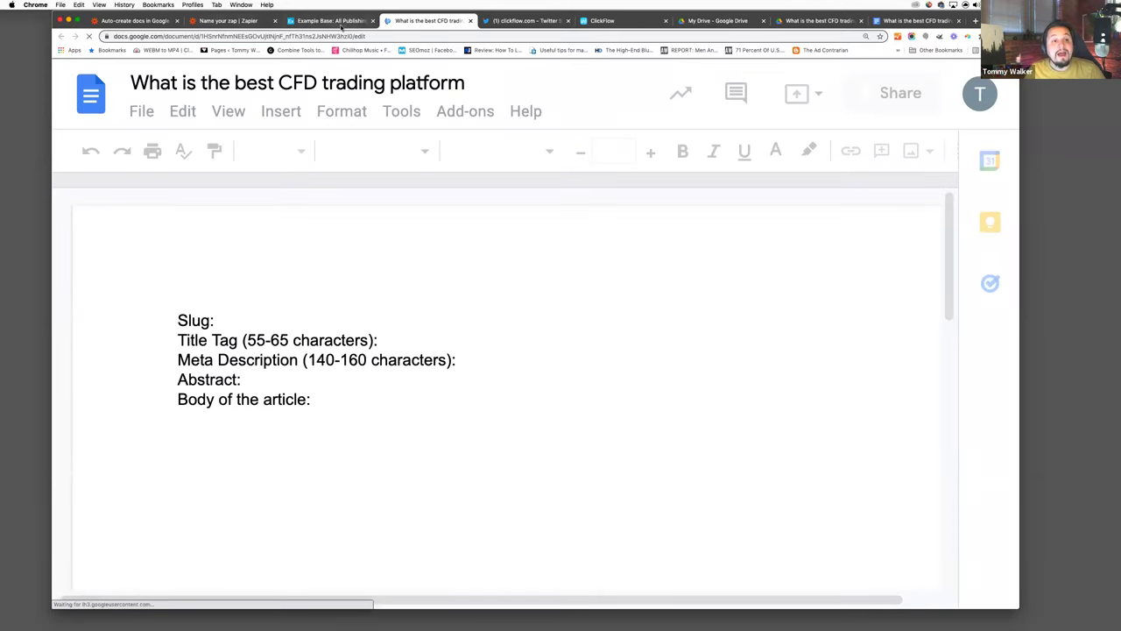
pyautogui.hotkey('ctrl', 'shift', 'Tab')
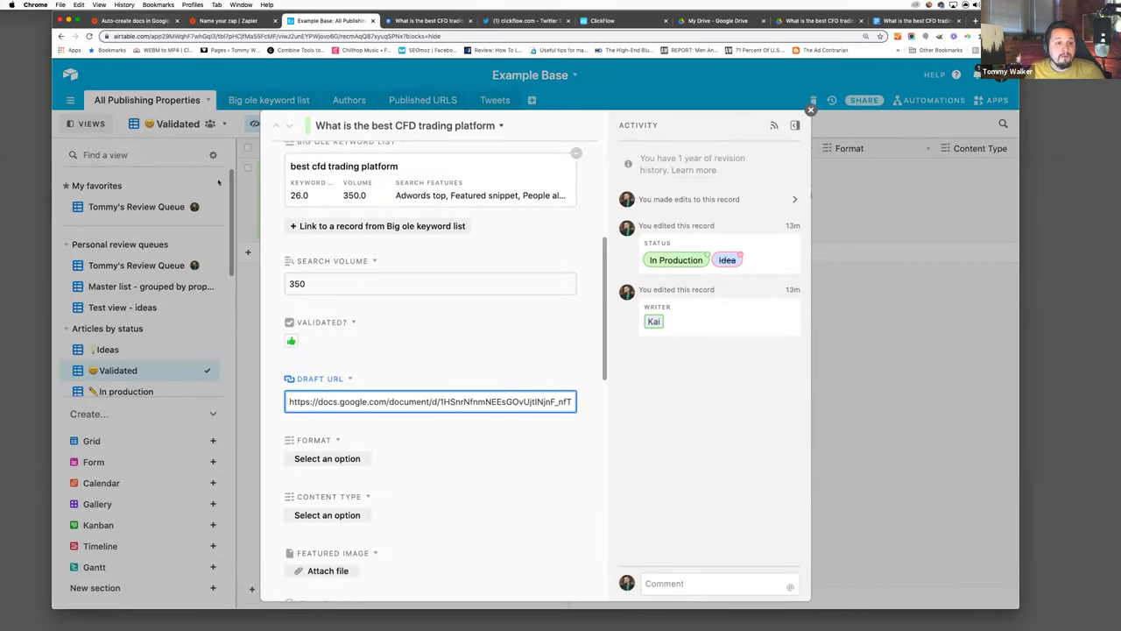
pyautogui.click(243, 208)
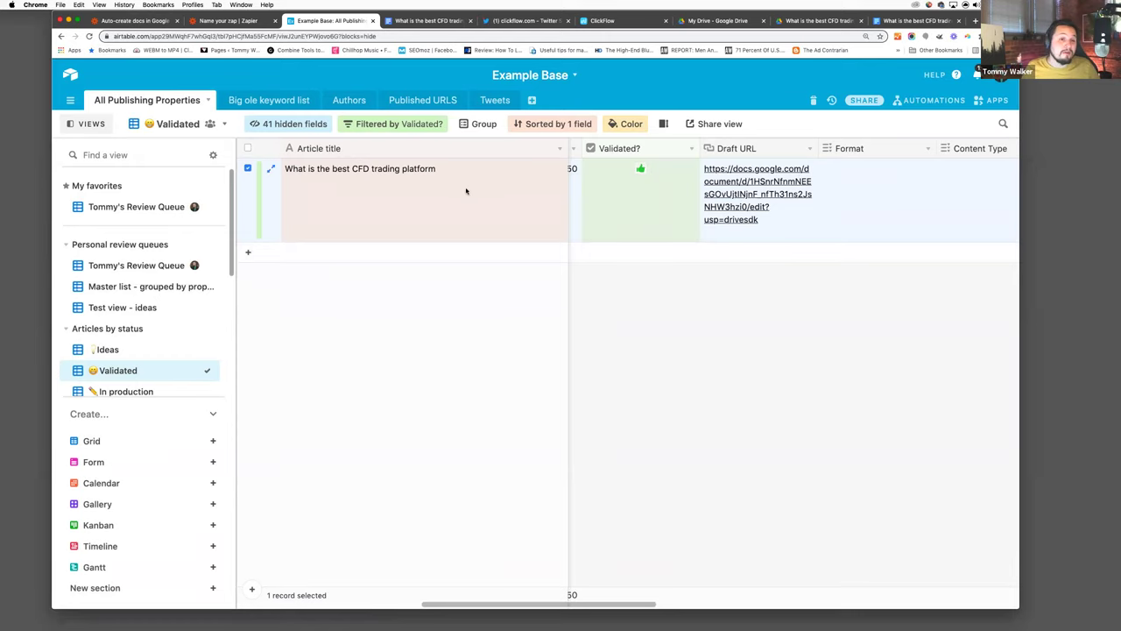
# - Switch to Zapier and review the test result of the Update Record in Airtable action
pyautogui.click(132, 20)
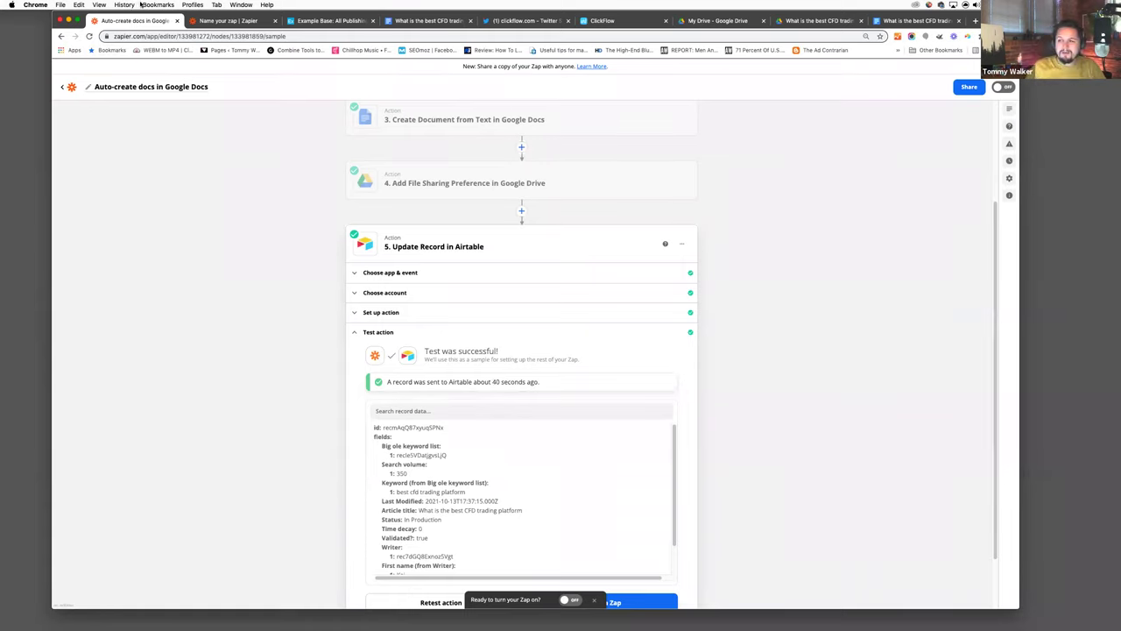
pyautogui.scroll(-2, 480, 282)
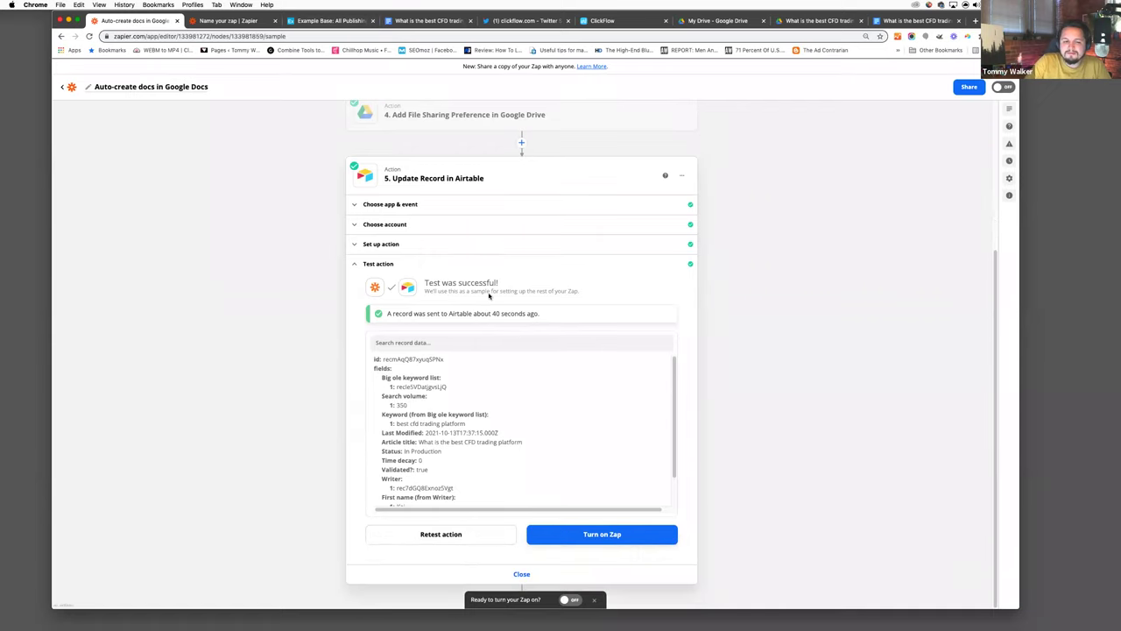
pyautogui.click(227, 19)
# - Close the Google Docs page opened from the Draft URL and return to the Airtable base
pyautogui.click(340, 21)
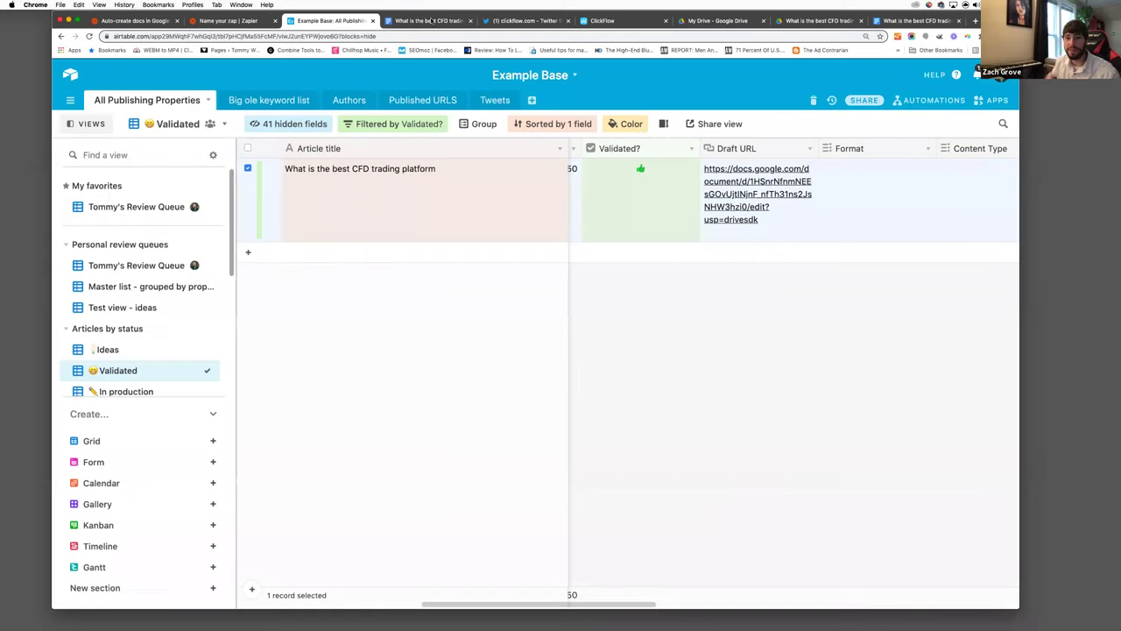
pyautogui.click(431, 21)
pyautogui.click(340, 21)
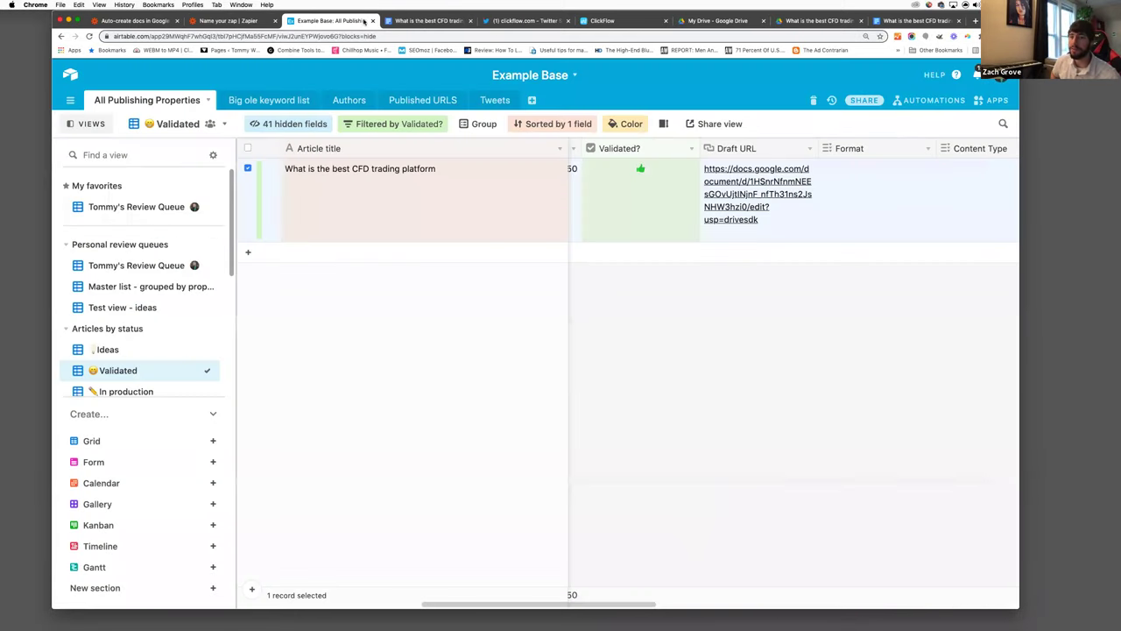
pyautogui.click(450, 21)
pyautogui.click(470, 20)
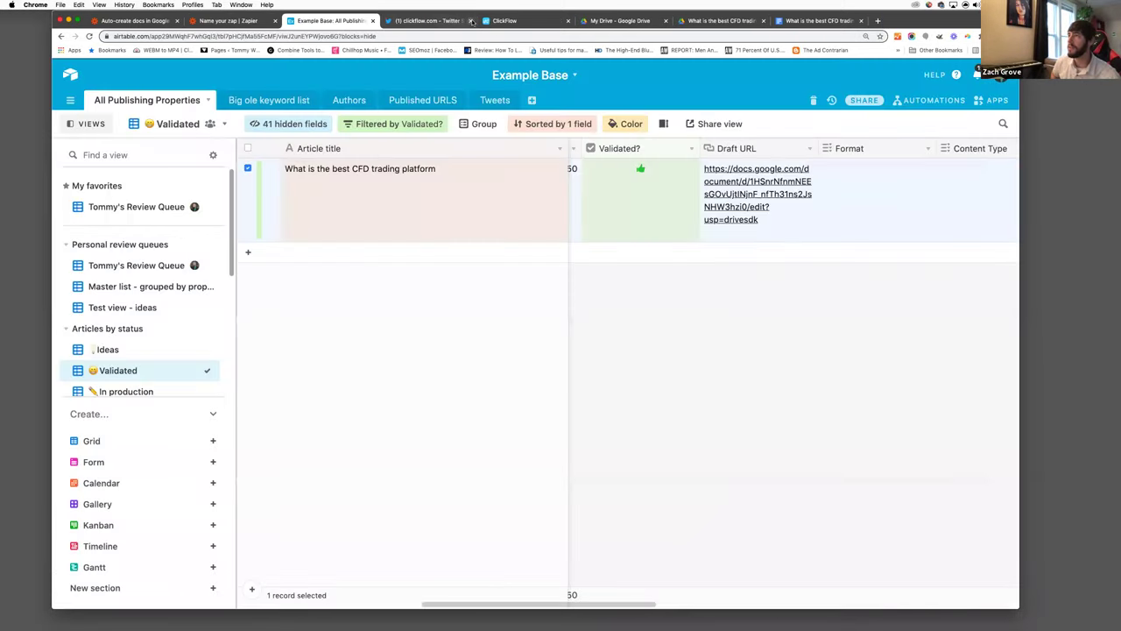
pyautogui.click(490, 20)
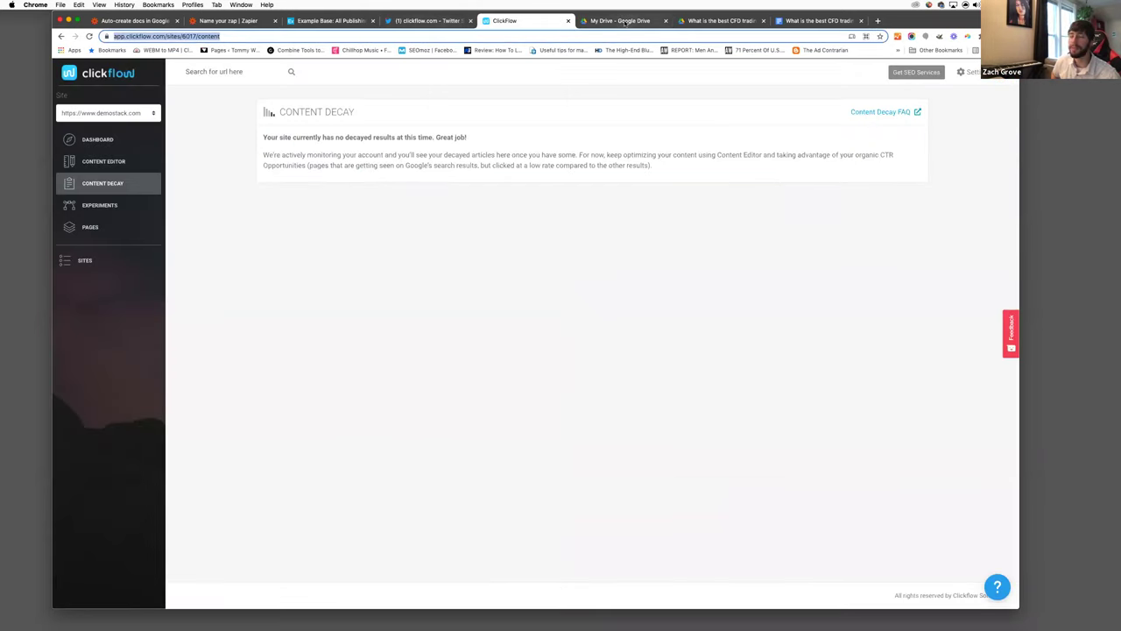
pyautogui.click(624, 21)
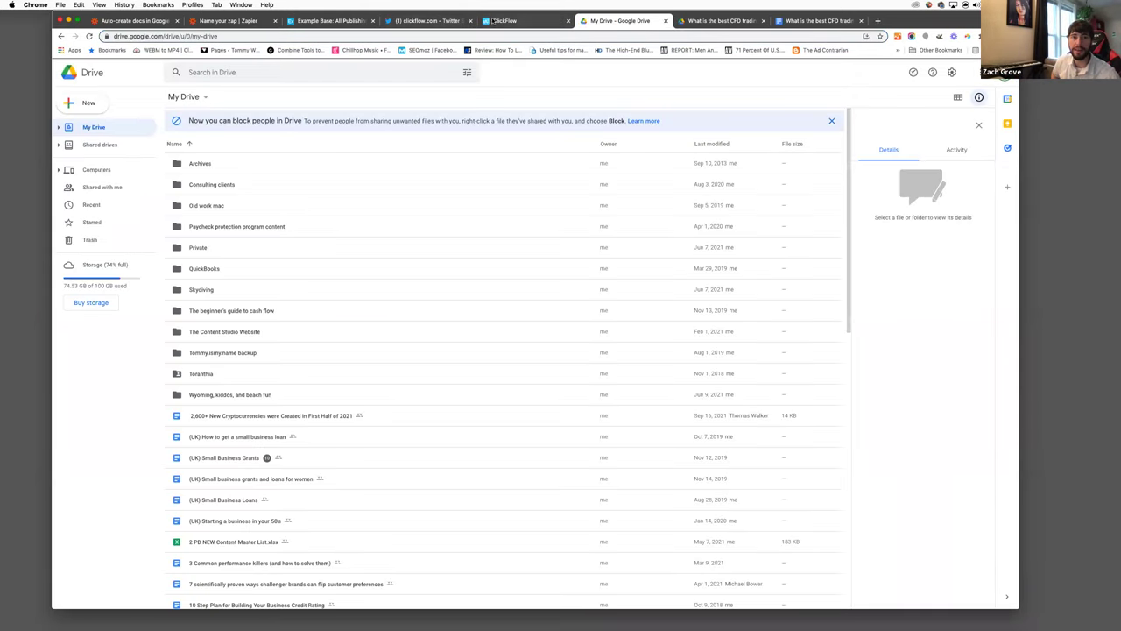
pyautogui.click(223, 20)
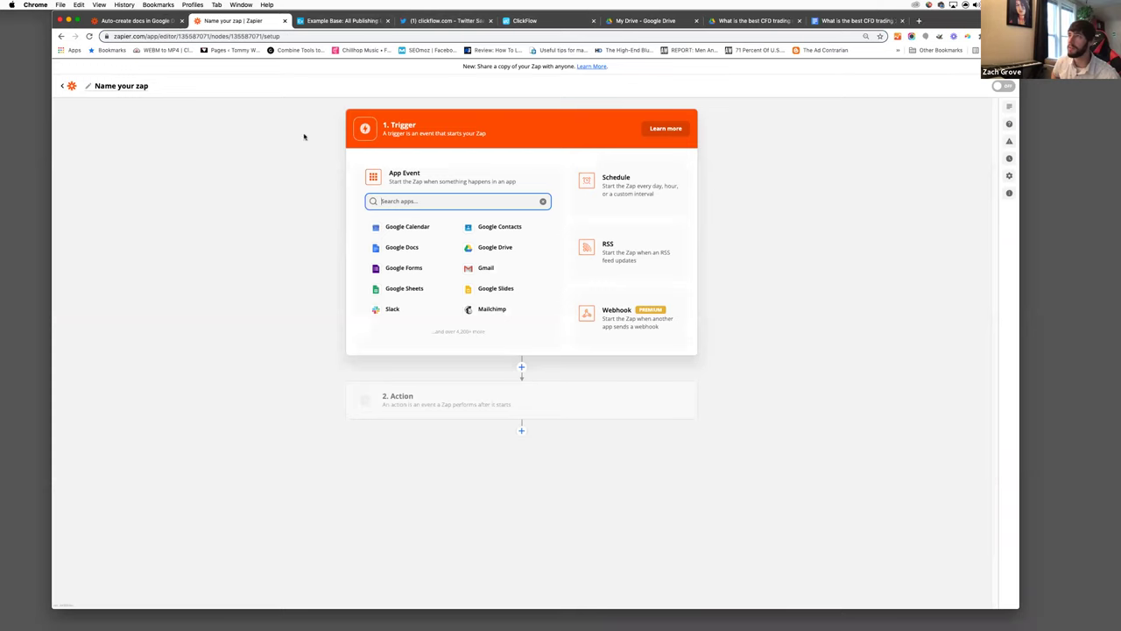
pyautogui.click(143, 19)
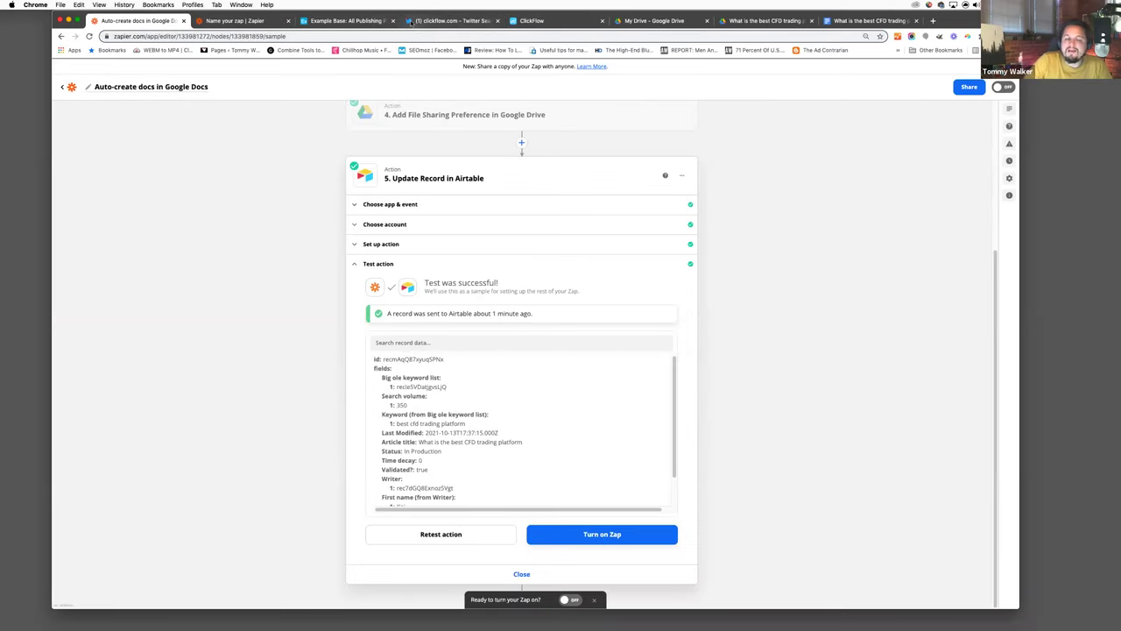
# - Switch to Airtable and open the Published view under Articles by status
pyautogui.click(333, 21)
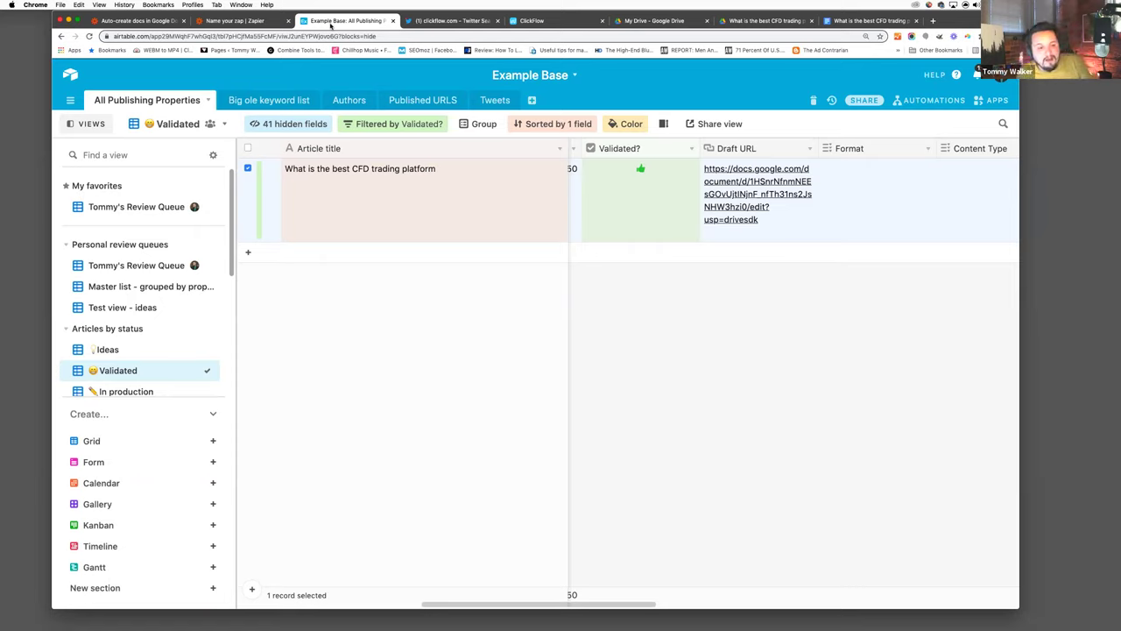
pyautogui.scroll(-5, 145, 302)
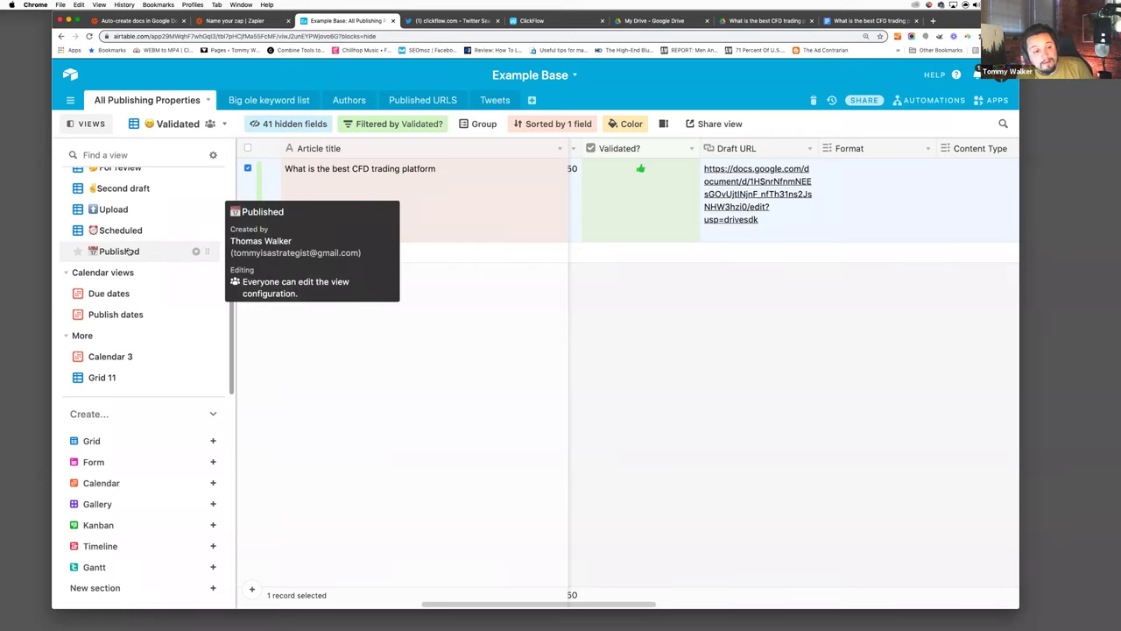
pyautogui.click(129, 251)
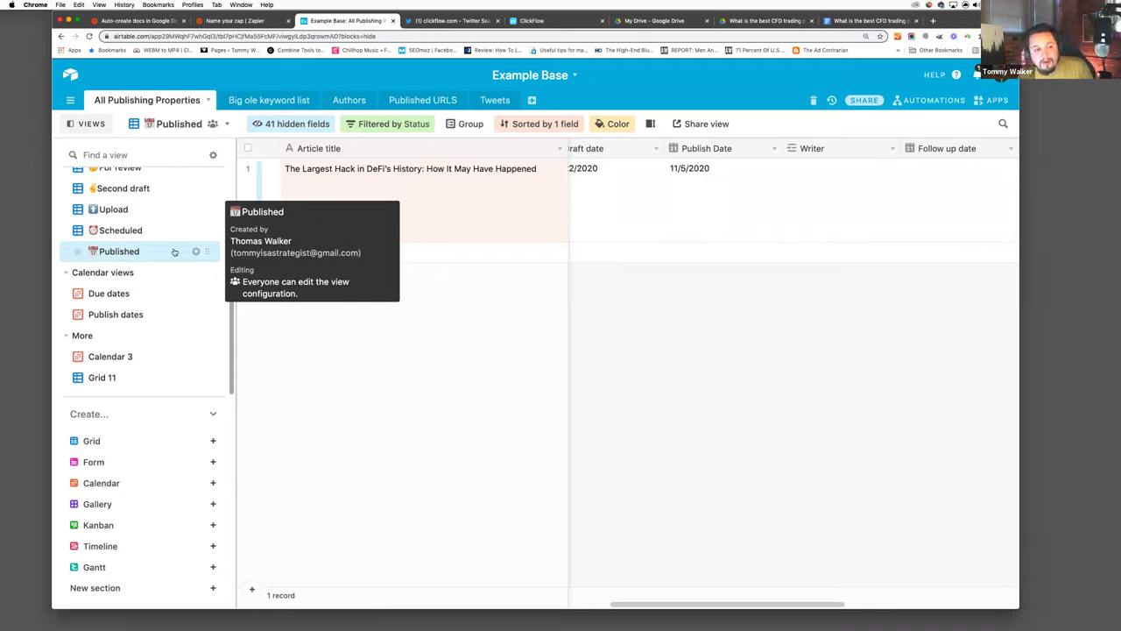
# - Duplicate the Published view of the All Publishing Properties table
pyautogui.scroll(5, 163, 245)
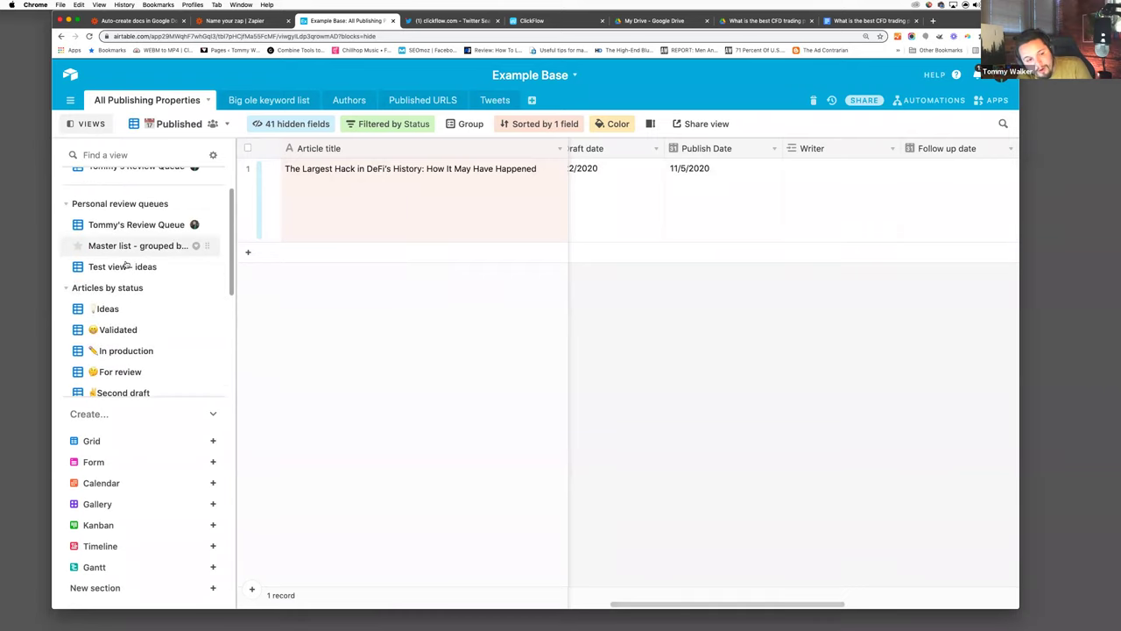
pyautogui.scroll(-2, 109, 271)
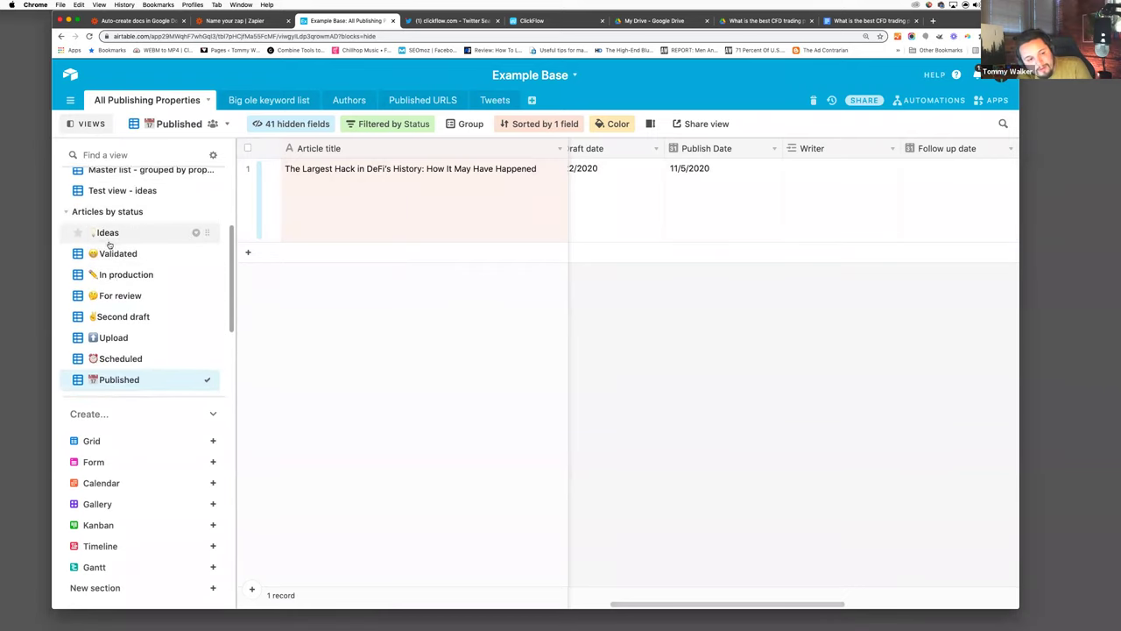
pyautogui.scroll(-2, 109, 263)
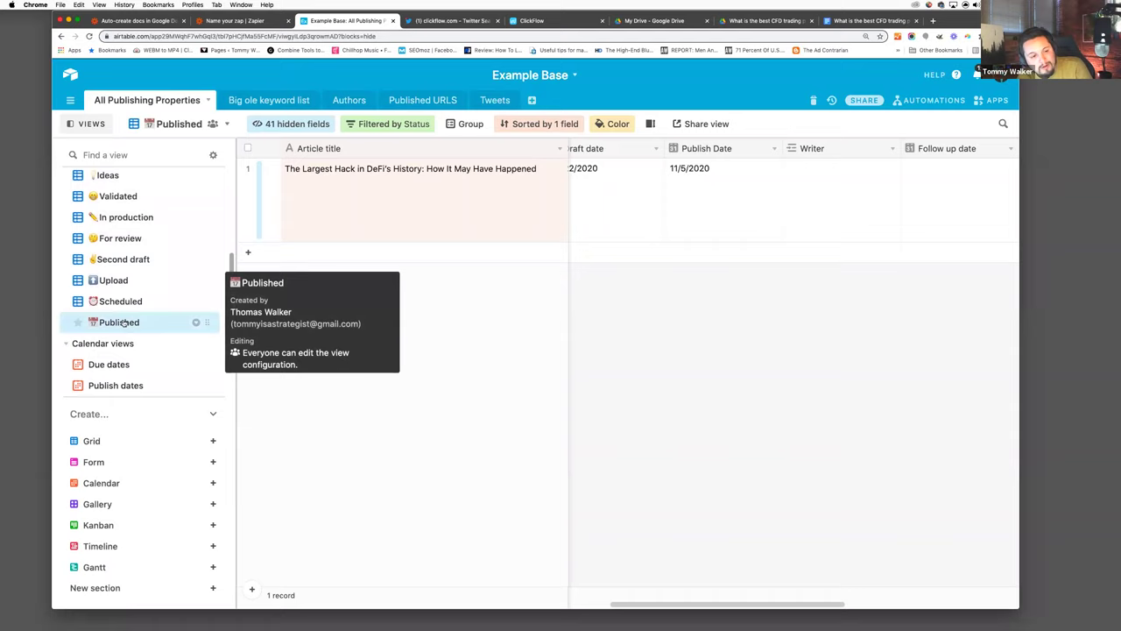
pyautogui.rightClick(124, 323)
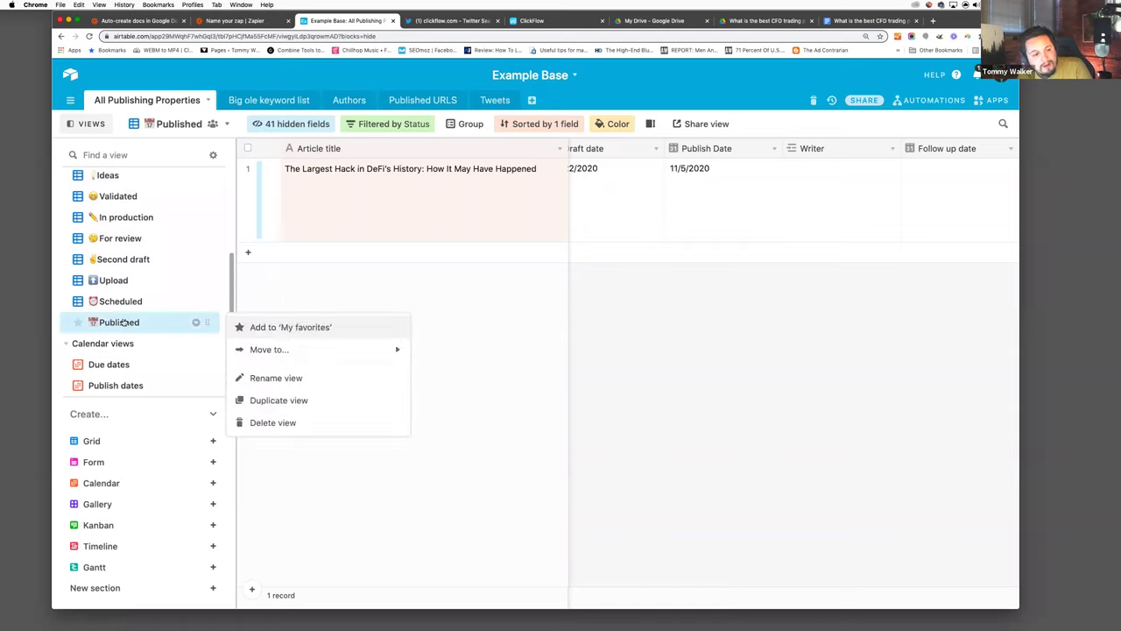
pyautogui.click(278, 400)
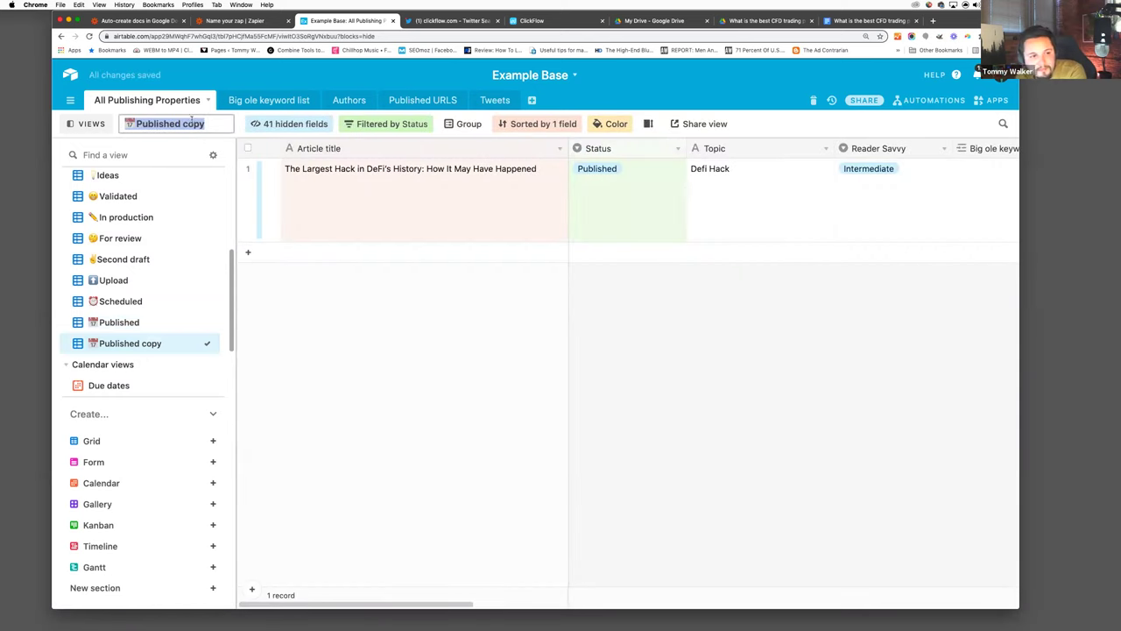
# - Name the duplicated view "Revise and review" with an hourglass emoji in front
pyautogui.press('ctrl+super+space')
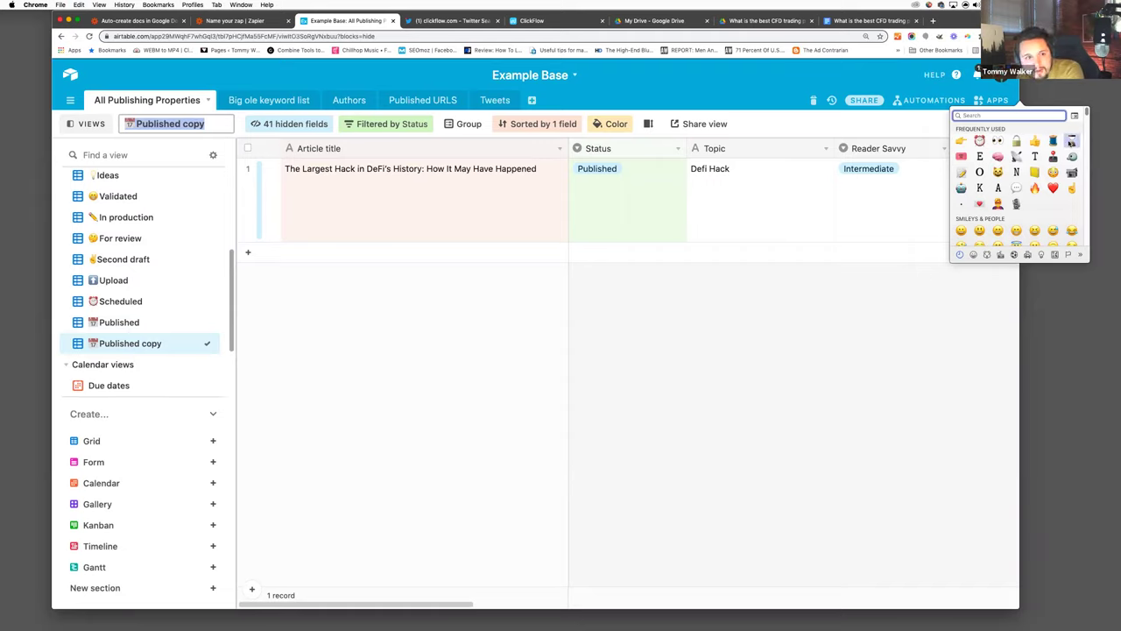
pyautogui.click(1070, 141)
pyautogui.write('Revise and review')
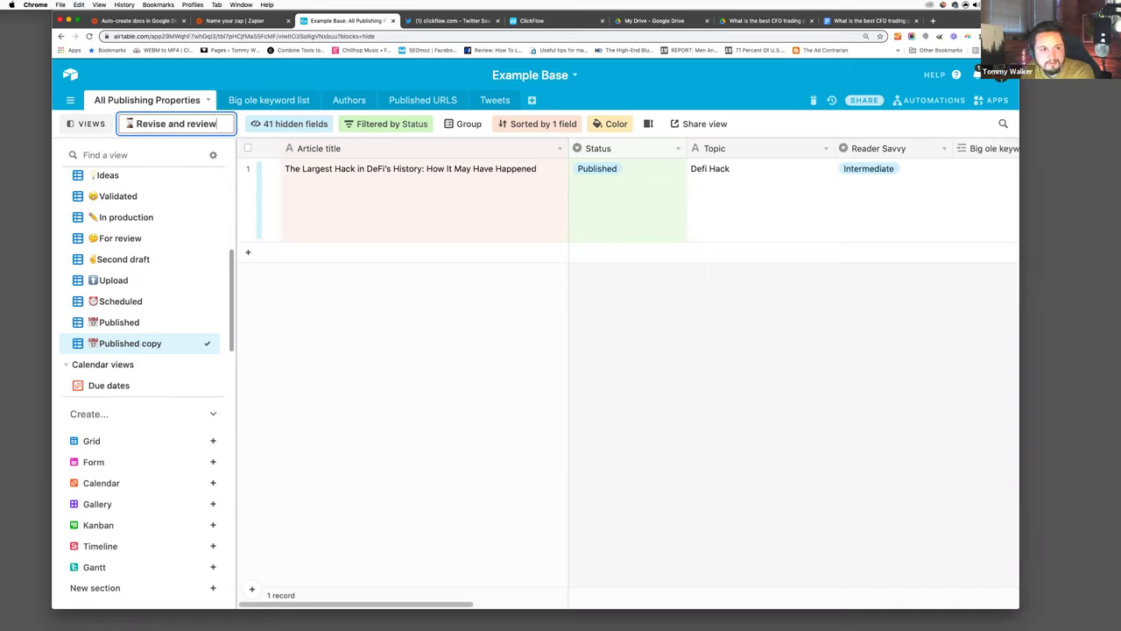
pyautogui.press('Return')
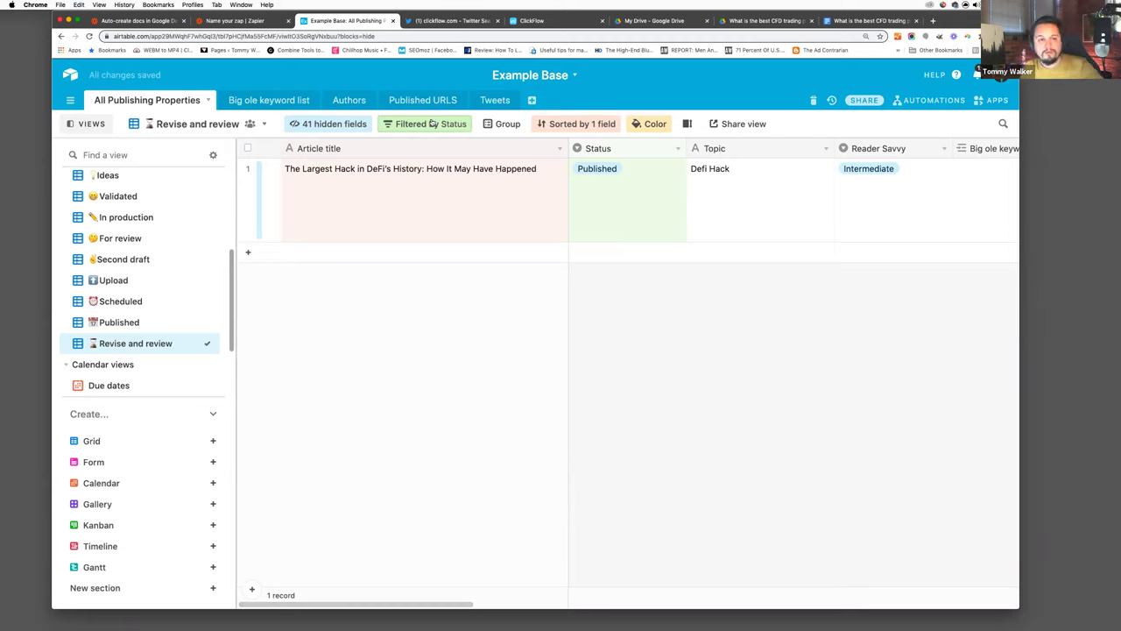
# - Add a second filter condition on the Publish Date field to the Revise and review view
pyautogui.click(431, 123)
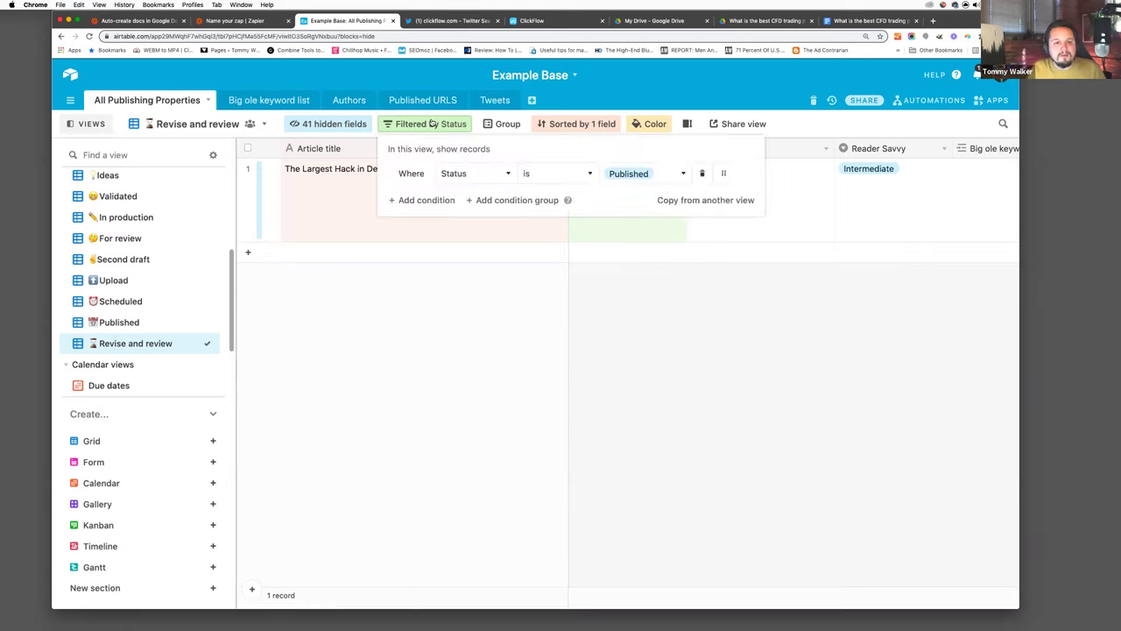
pyautogui.click(416, 200)
pyautogui.click(466, 201)
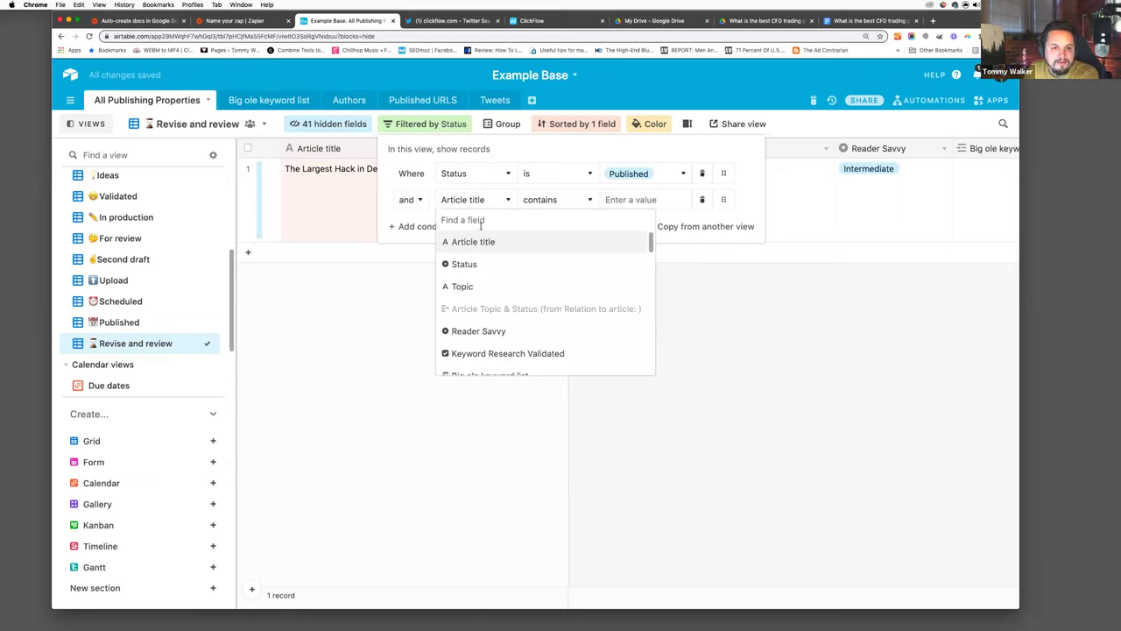
pyautogui.write('publis')
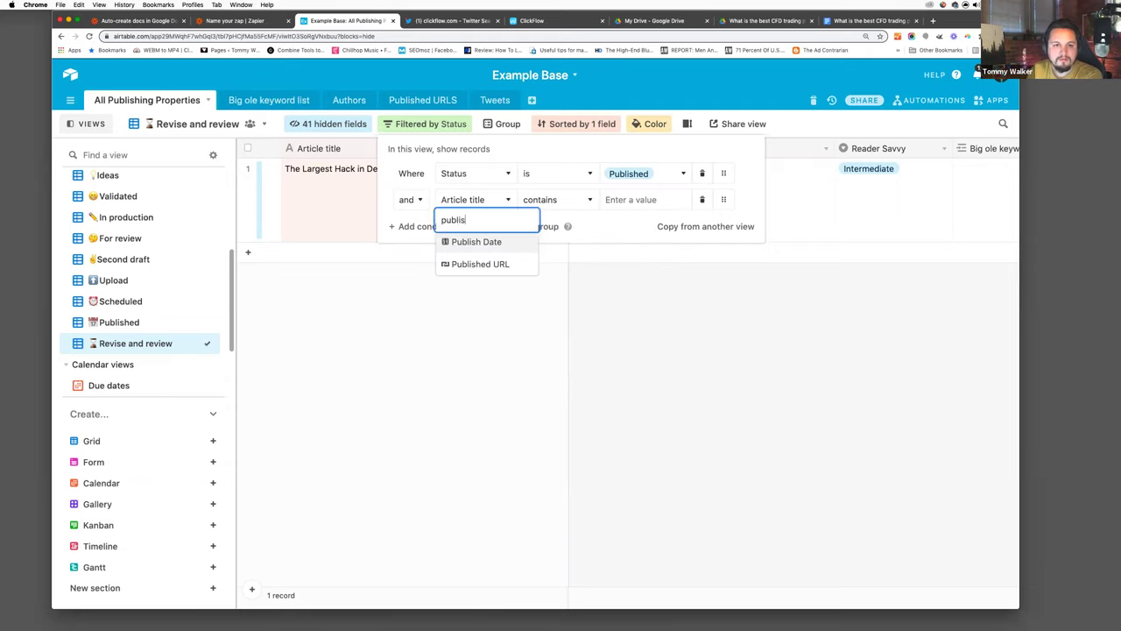
pyautogui.press('Return')
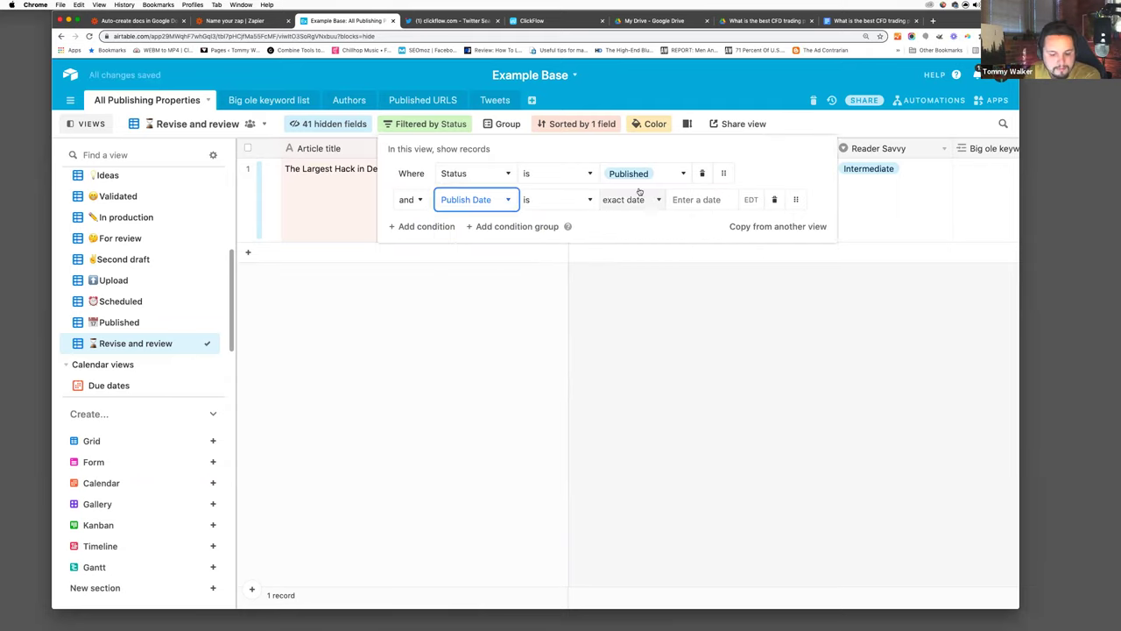
# - Set the Publish Date condition to is before, number of days ago, 90
pyautogui.click(631, 200)
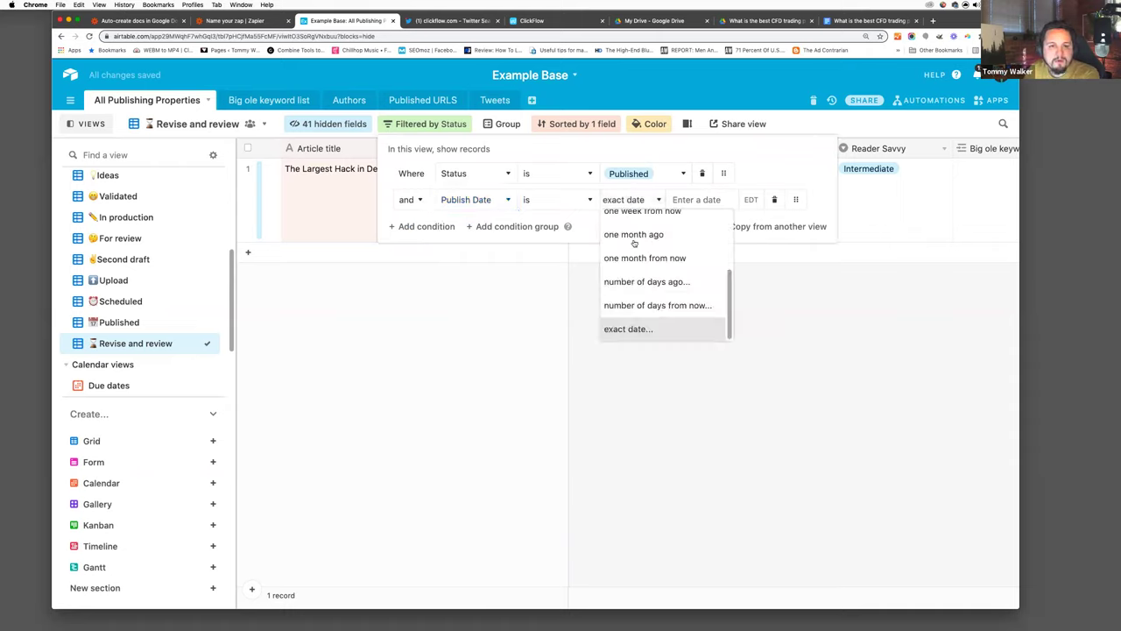
pyautogui.click(556, 200)
pyautogui.click(561, 285)
pyautogui.click(635, 202)
pyautogui.click(641, 278)
pyautogui.click(720, 200)
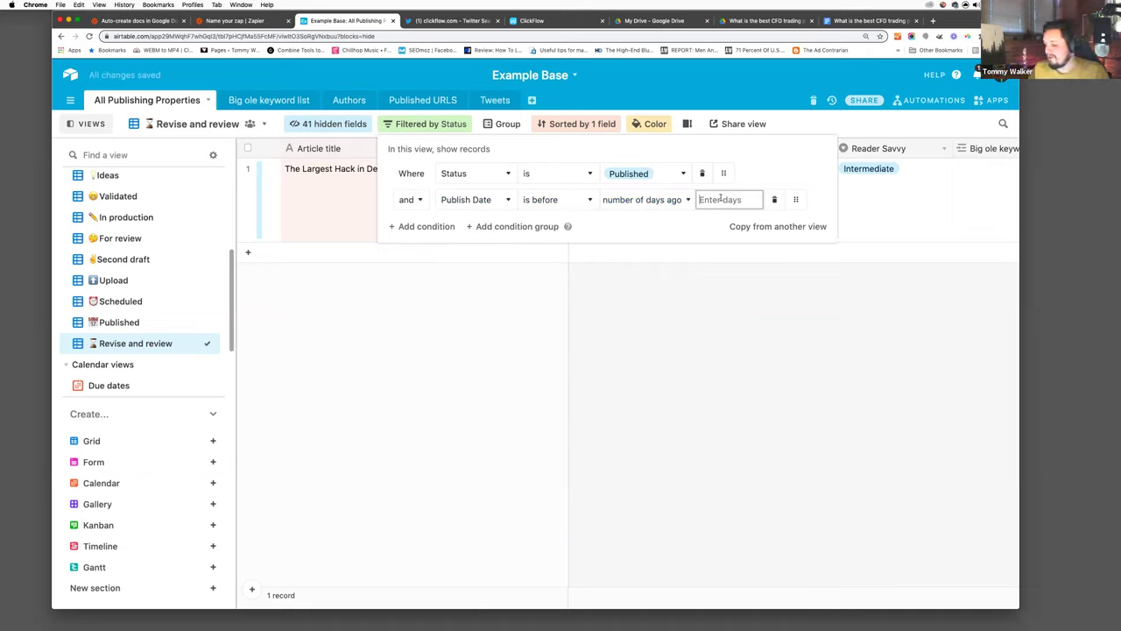
pyautogui.write('90')
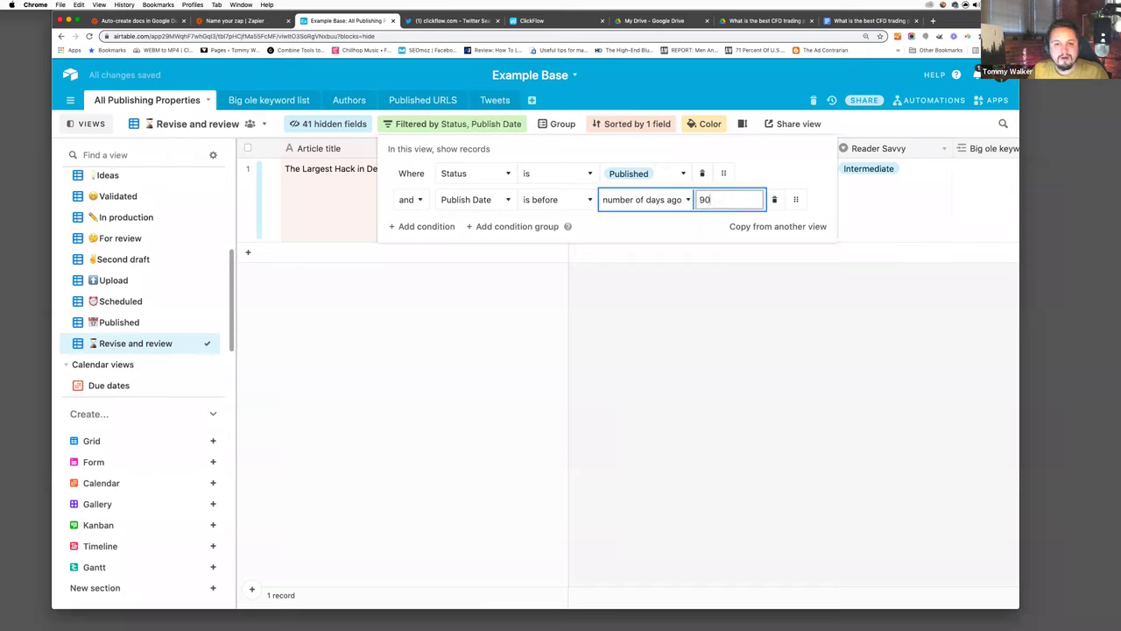
pyautogui.click(742, 328)
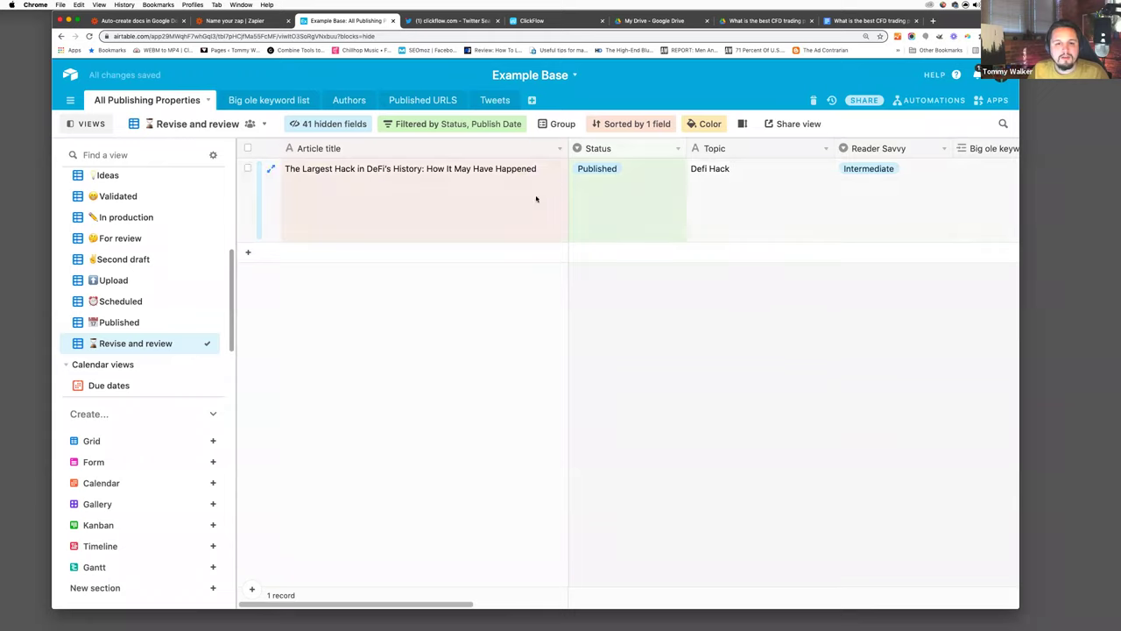
# - Test the filter by setting the published DeFi hack article's Publish Date to 10/12/2021, and undo that date change
pyautogui.moveTo(391, 609); pyautogui.dragTo(731, 581)
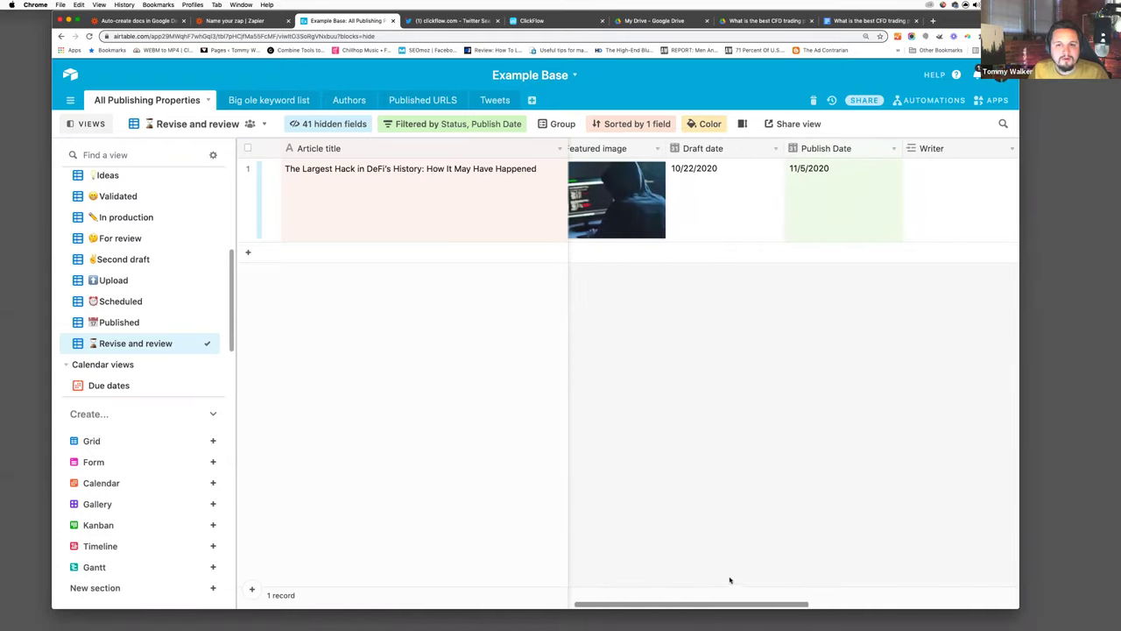
pyautogui.click(807, 168)
pyautogui.click(806, 167)
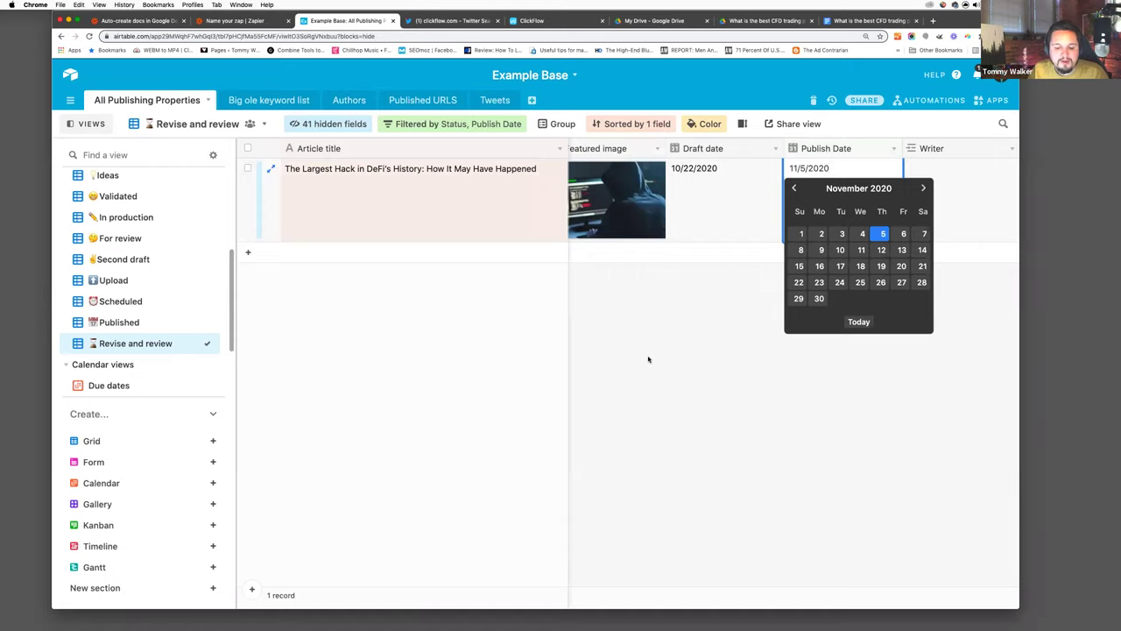
pyautogui.press('Escape')
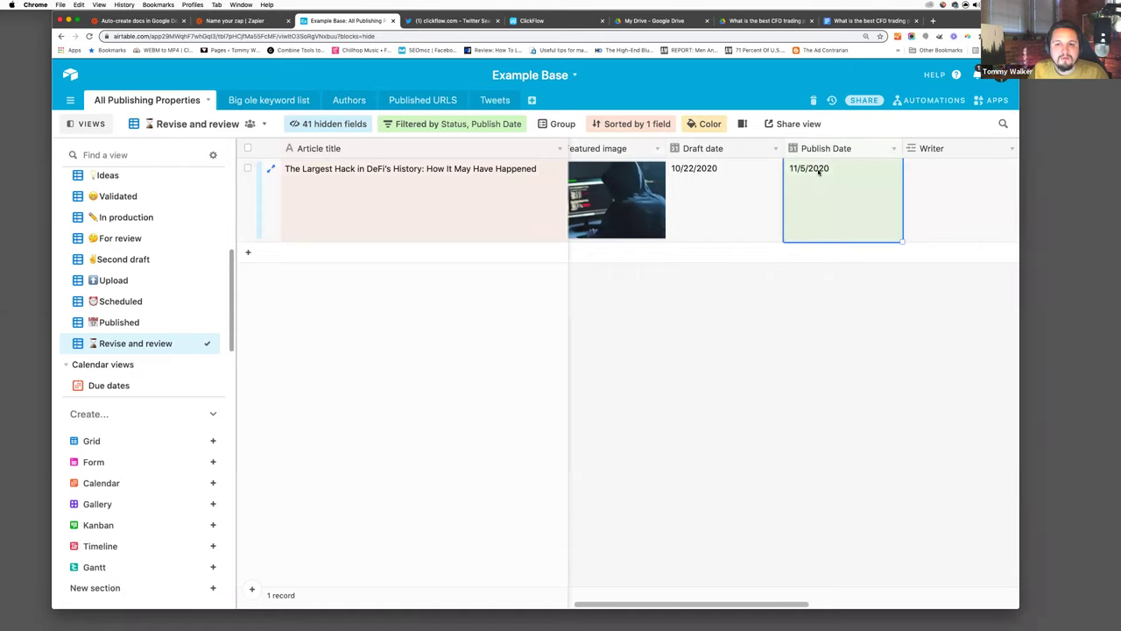
pyautogui.click(818, 172)
pyautogui.click(922, 189)
pyautogui.click(922, 189)
pyautogui.click(923, 190)
pyautogui.click(922, 189)
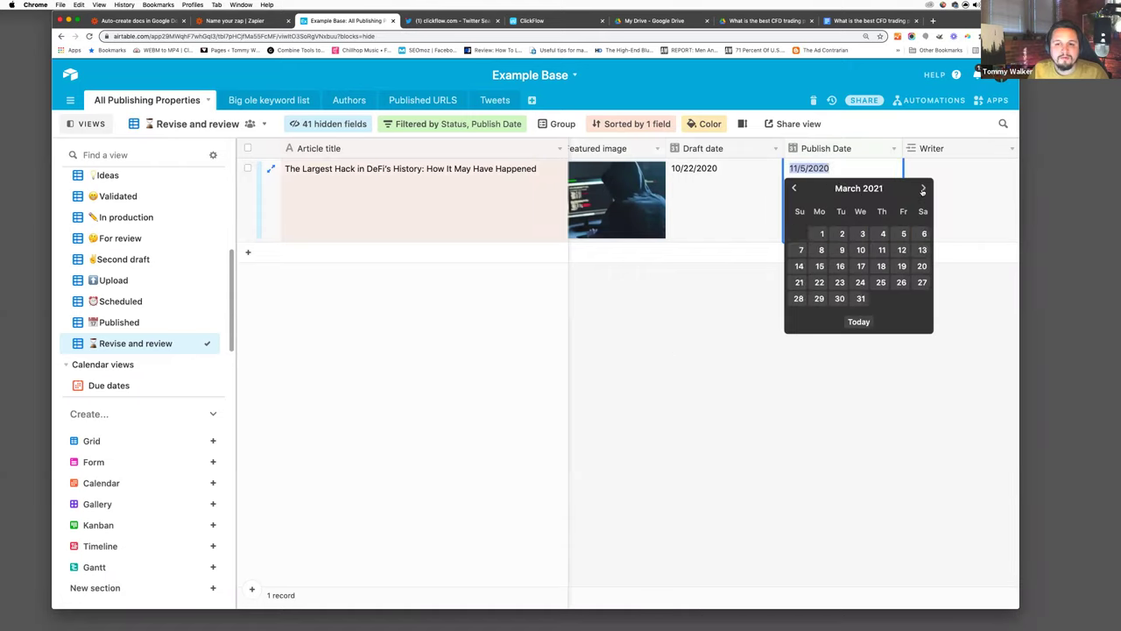
pyautogui.click(922, 189)
pyautogui.click(922, 190)
pyautogui.click(922, 189)
pyautogui.click(922, 189)
pyautogui.click(922, 189)
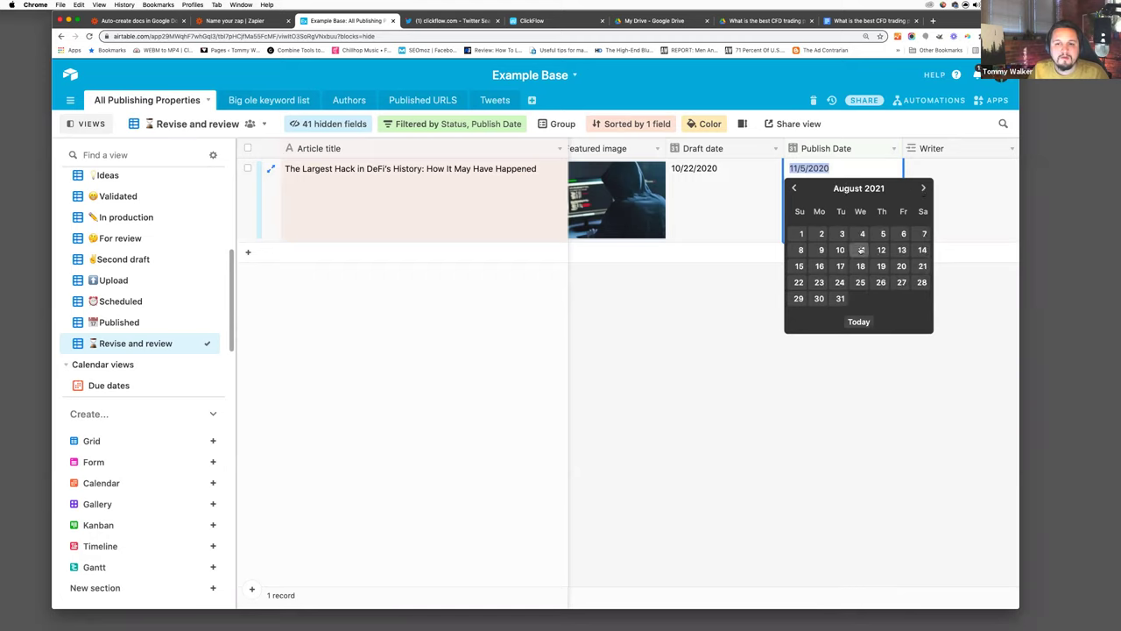
pyautogui.click(923, 189)
pyautogui.click(923, 189)
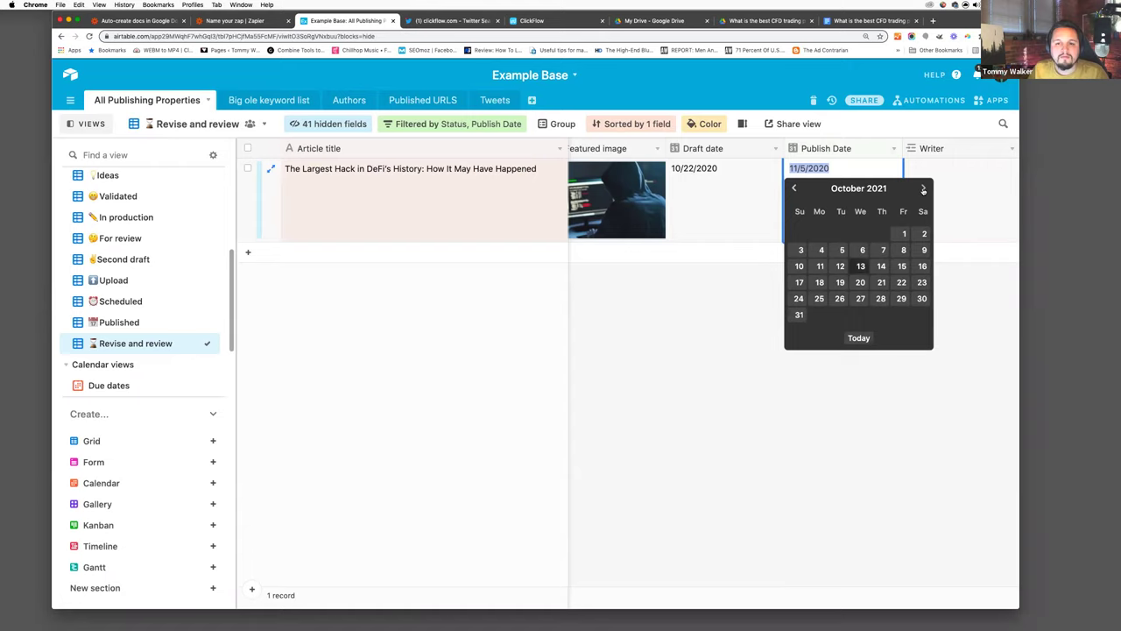
pyautogui.click(840, 265)
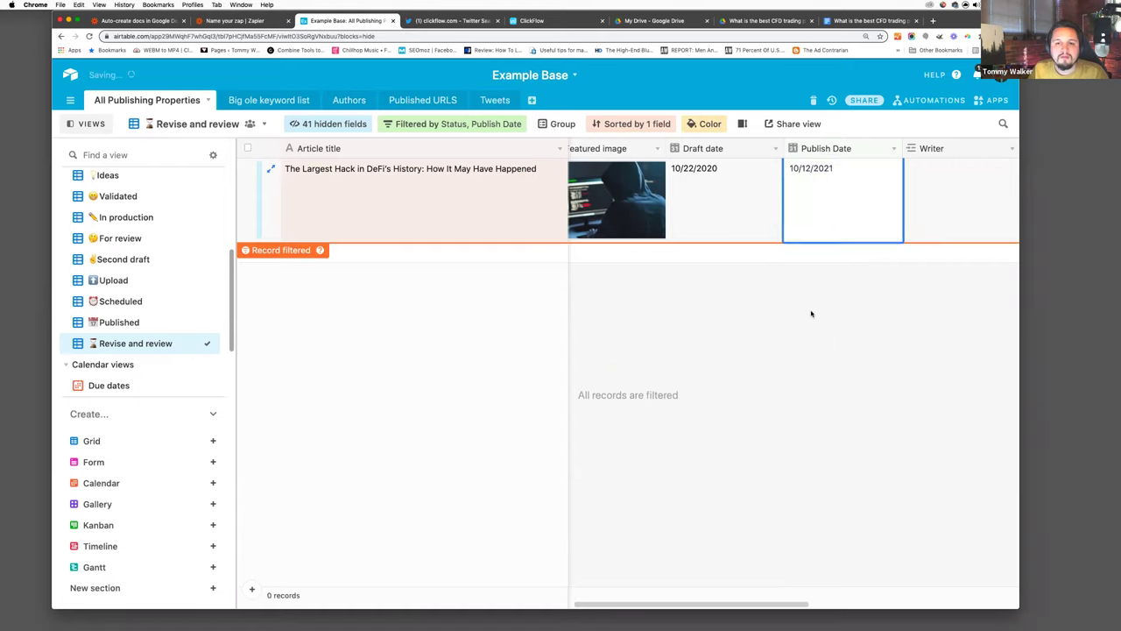
pyautogui.click(755, 357)
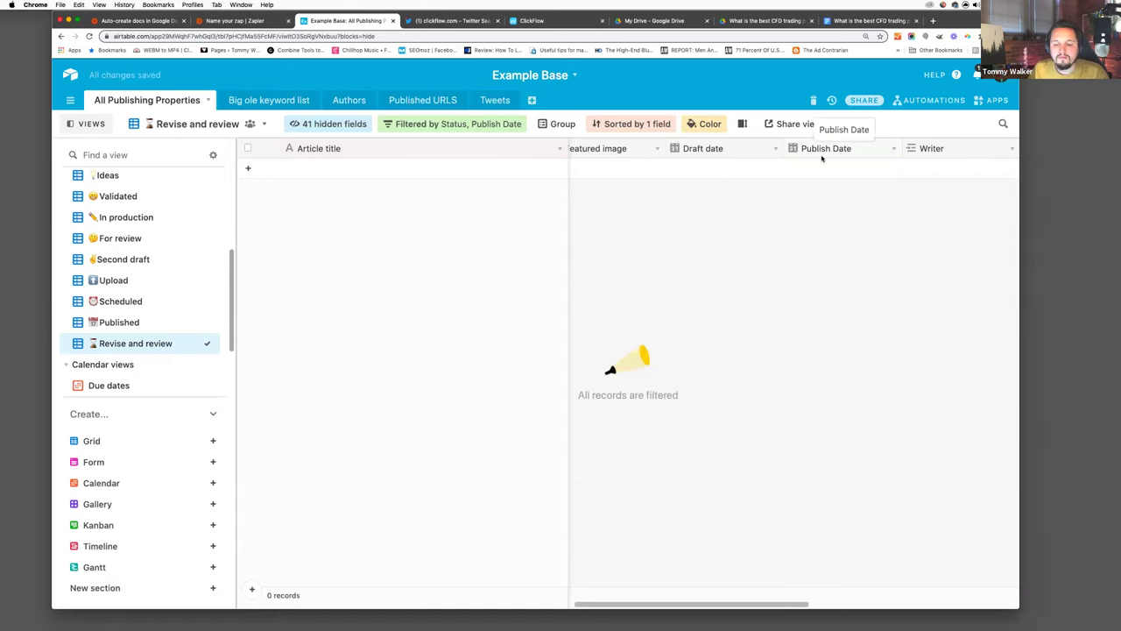
pyautogui.hotkey('ctrl', 'z')
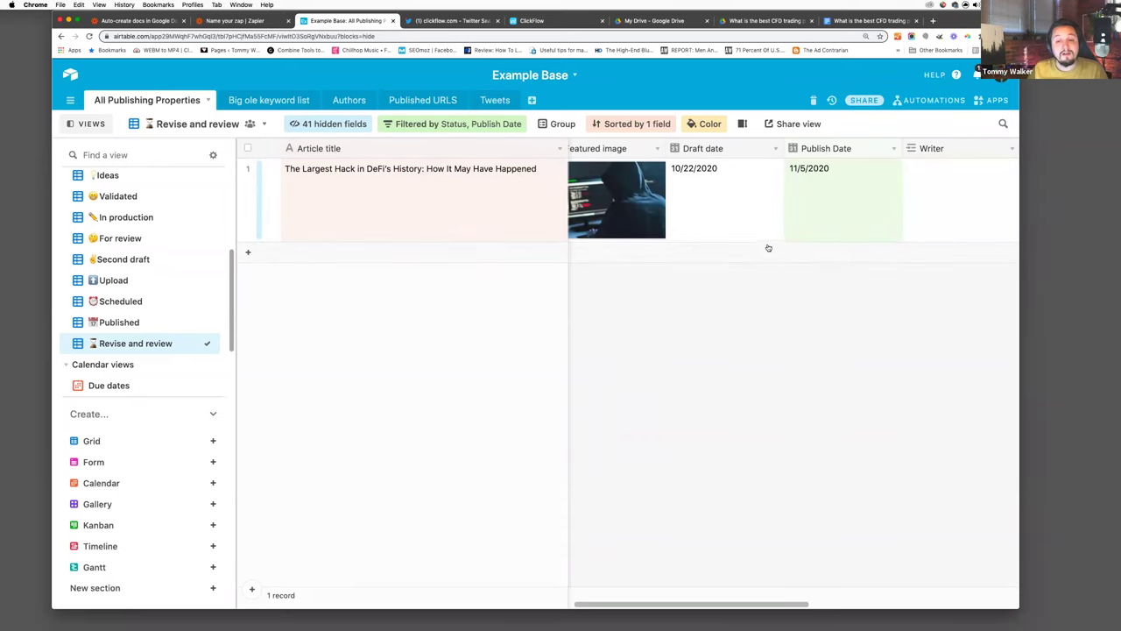
# - Create a new automation in the base with the trigger "When record enters view"
pyautogui.click(935, 99)
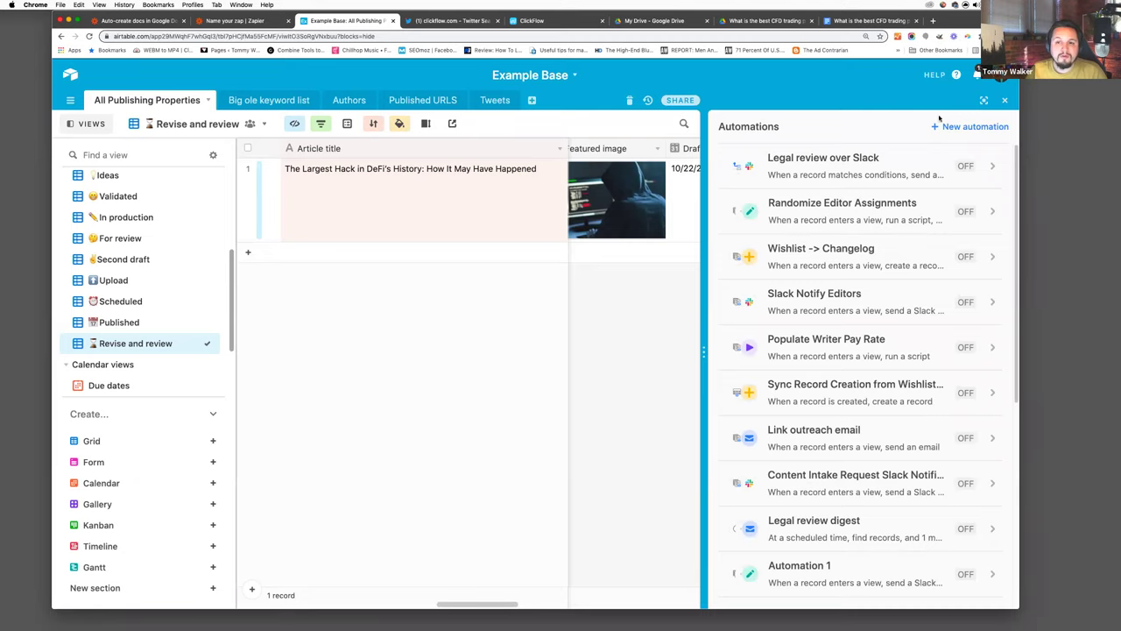
pyautogui.click(951, 127)
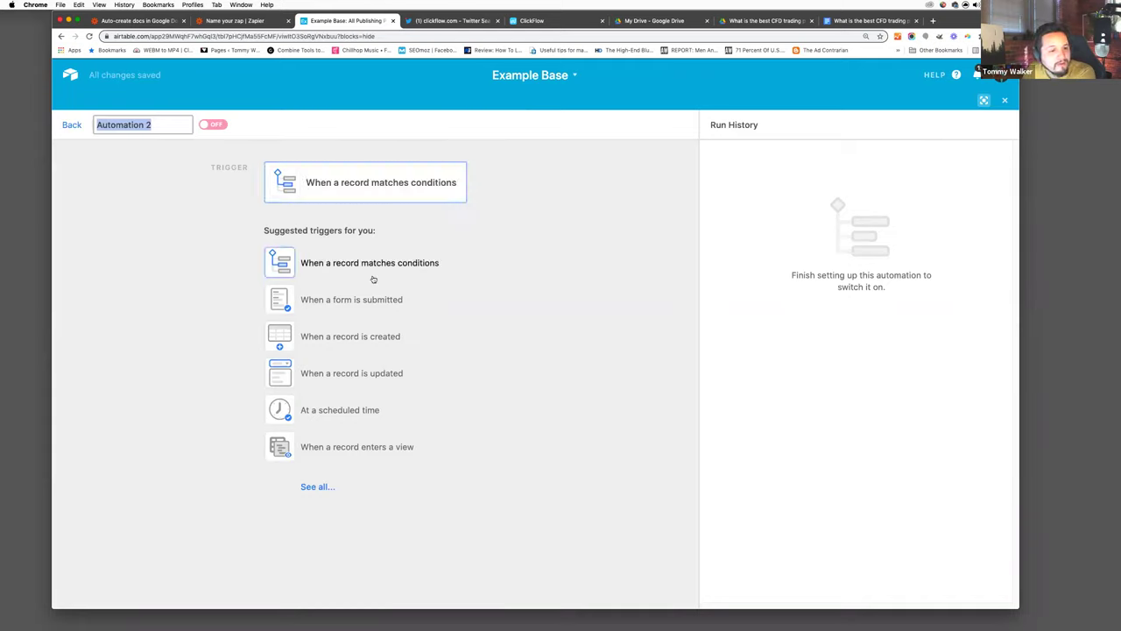
pyautogui.click(358, 187)
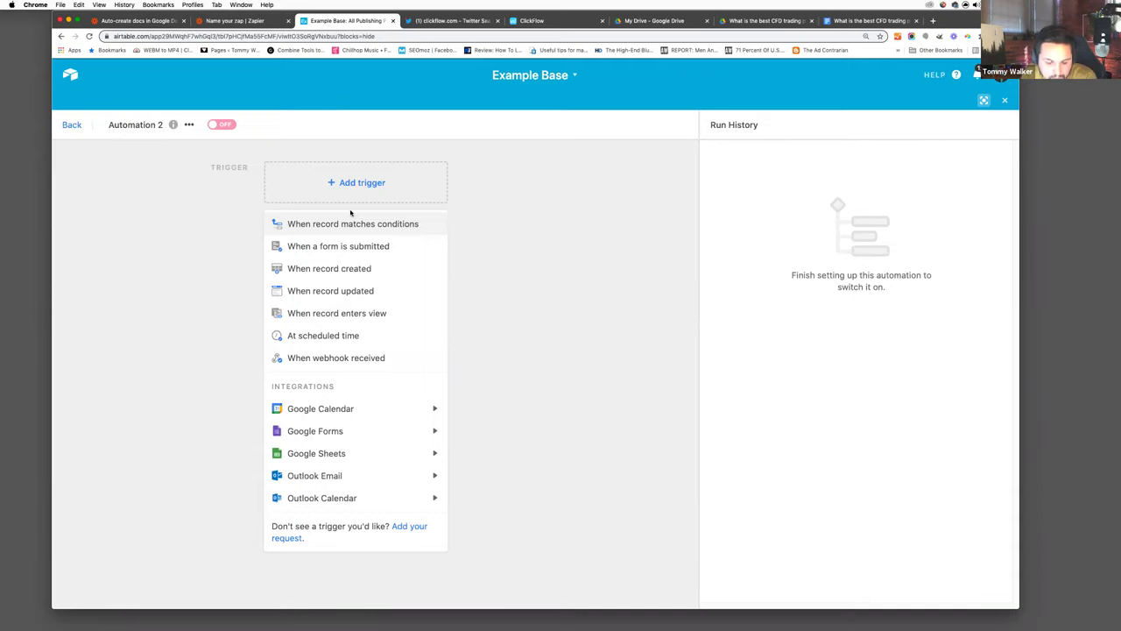
pyautogui.click(344, 315)
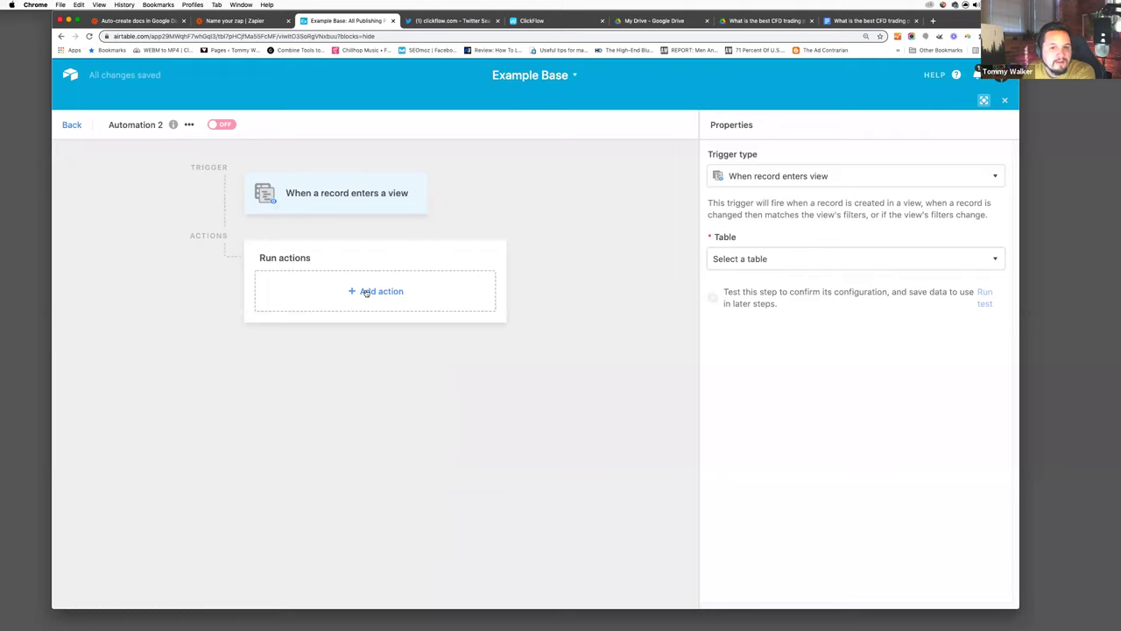
# - Set the trigger's table to All Publishing Properties and its view to Revise and review, and run the trigger test
pyautogui.click(782, 262)
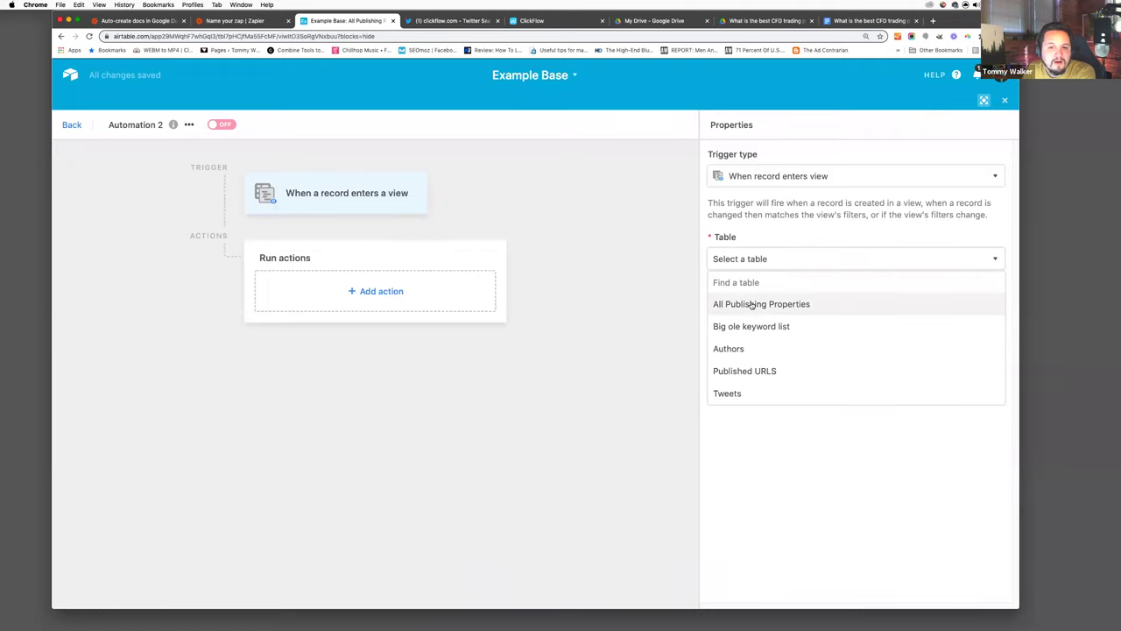
pyautogui.click(751, 304)
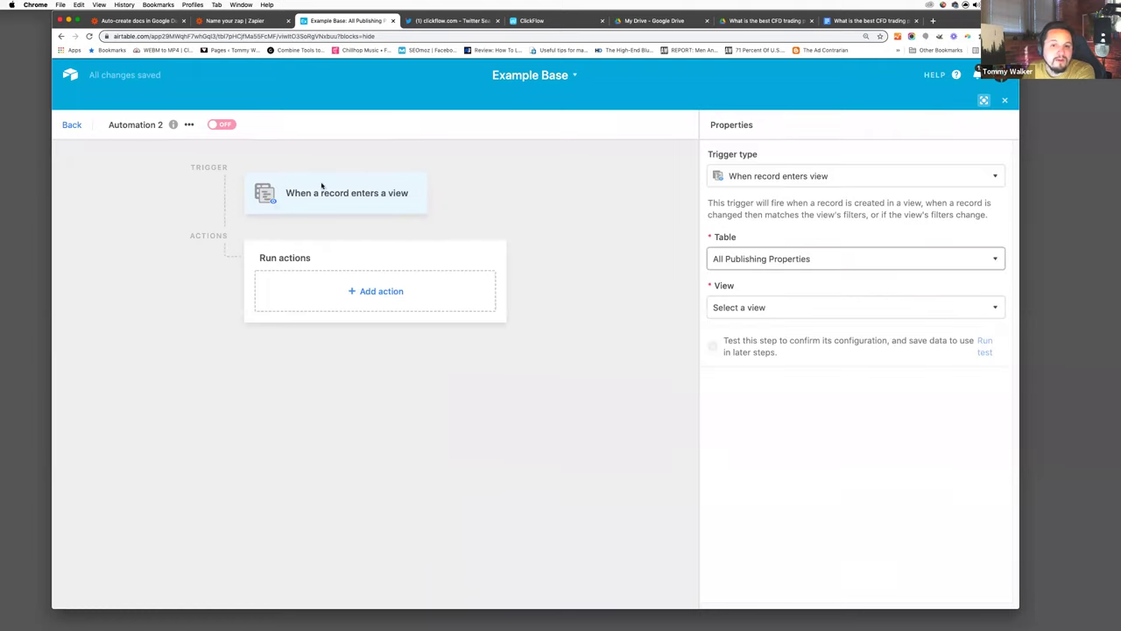
pyautogui.click(740, 307)
pyautogui.scroll(-3, 783, 386)
pyautogui.scroll(-2, 788, 437)
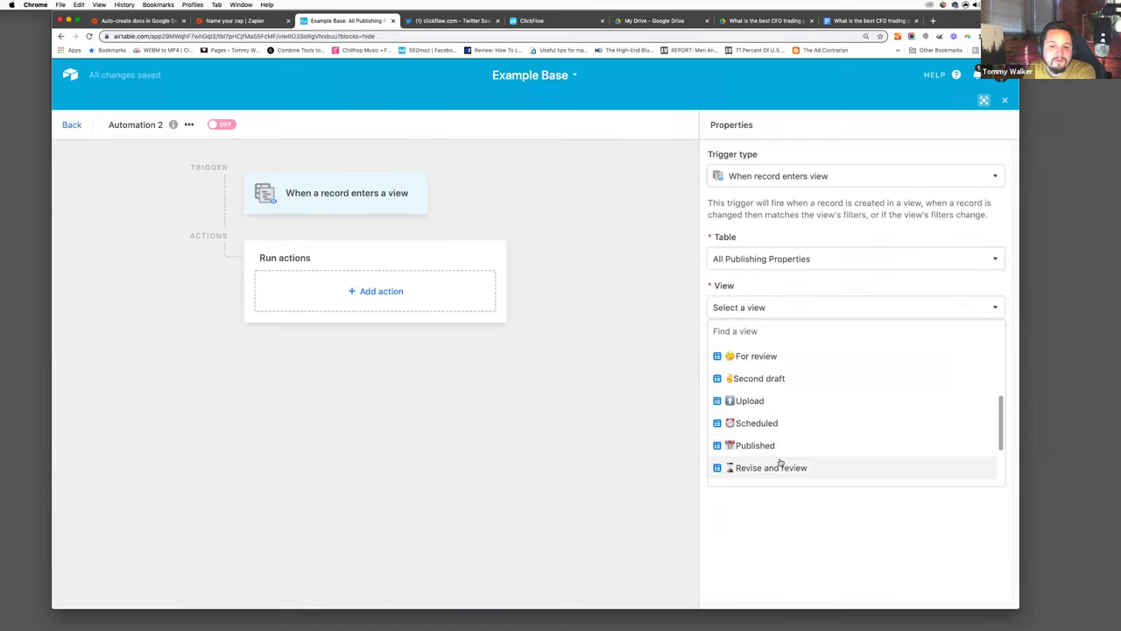
pyautogui.click(779, 466)
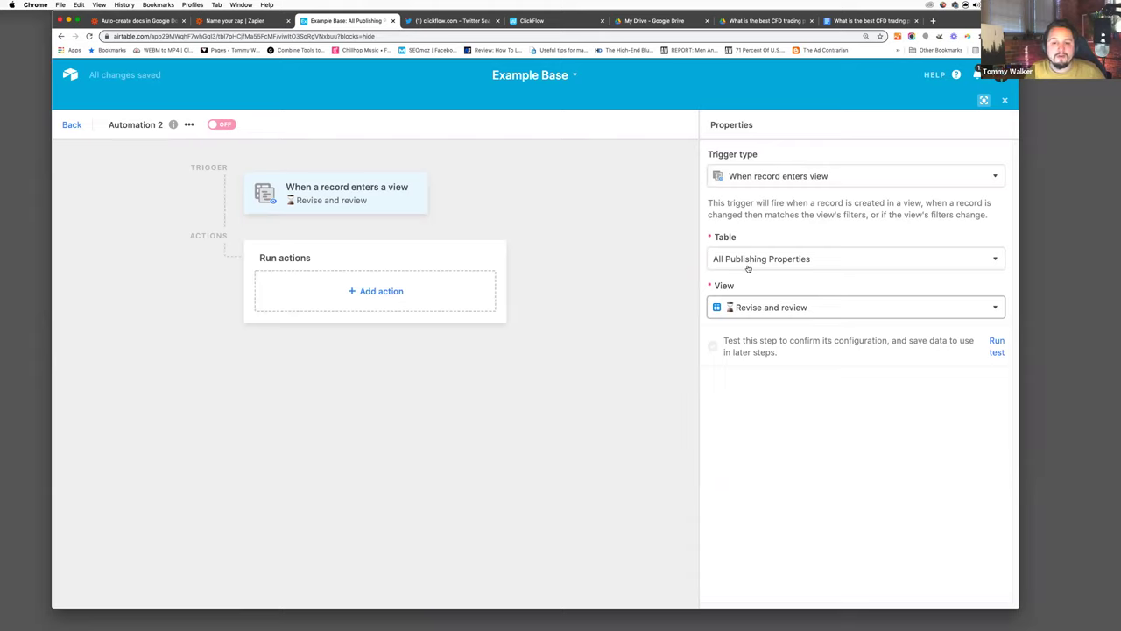
pyautogui.click(995, 350)
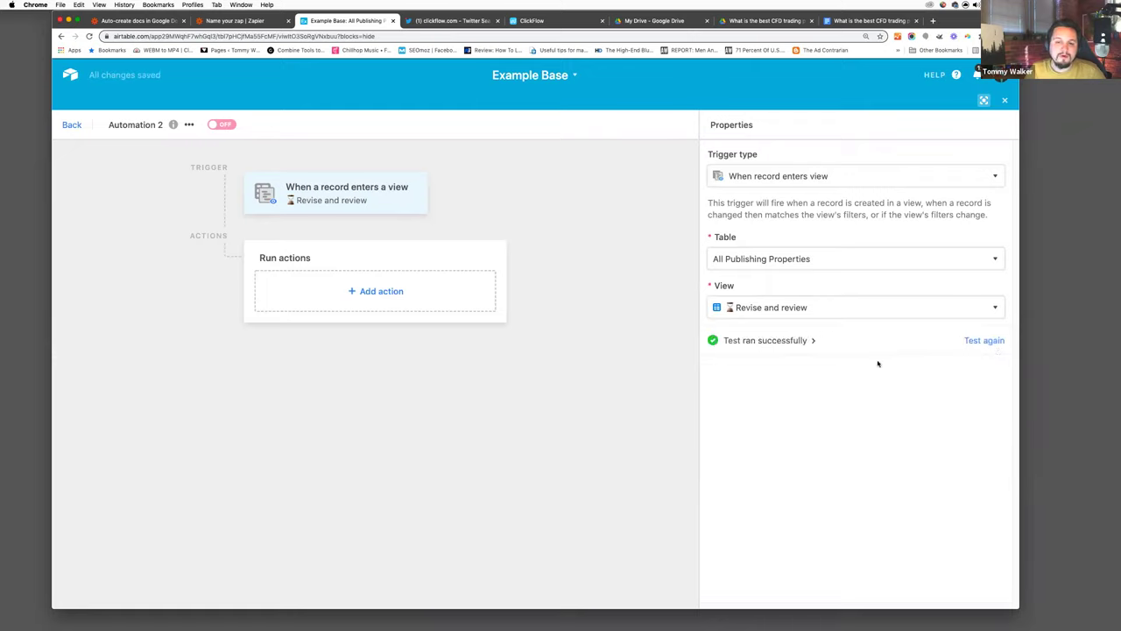
# - Add a Slack "Send message" action to the automation and select the WalkerBots Slack account
pyautogui.click(361, 290)
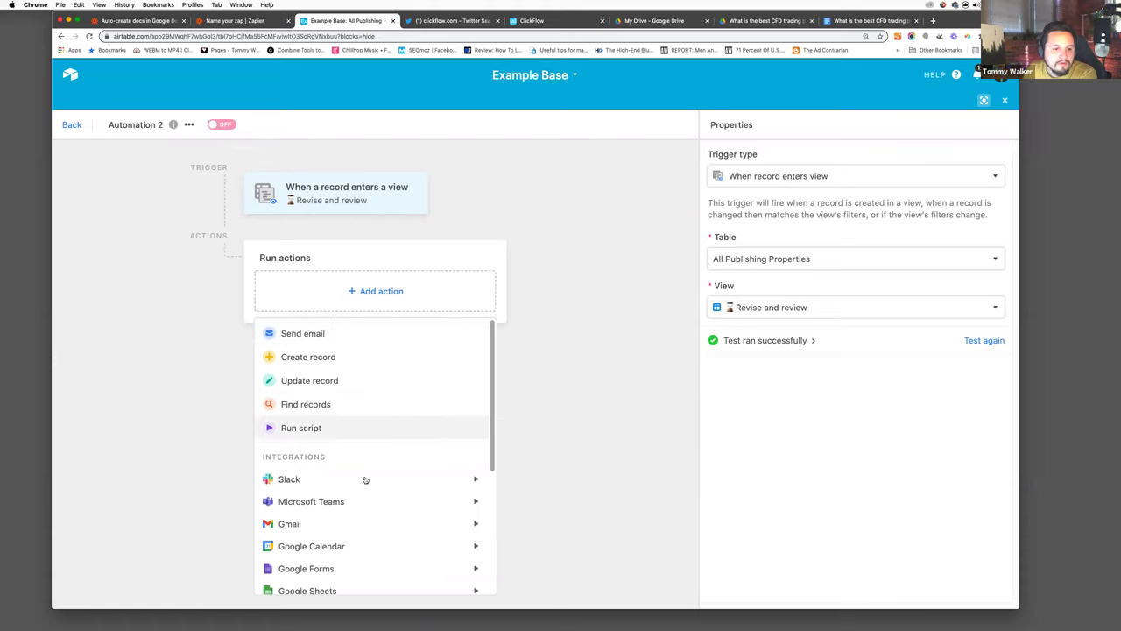
pyautogui.moveTo(440, 487)
pyautogui.click(571, 479)
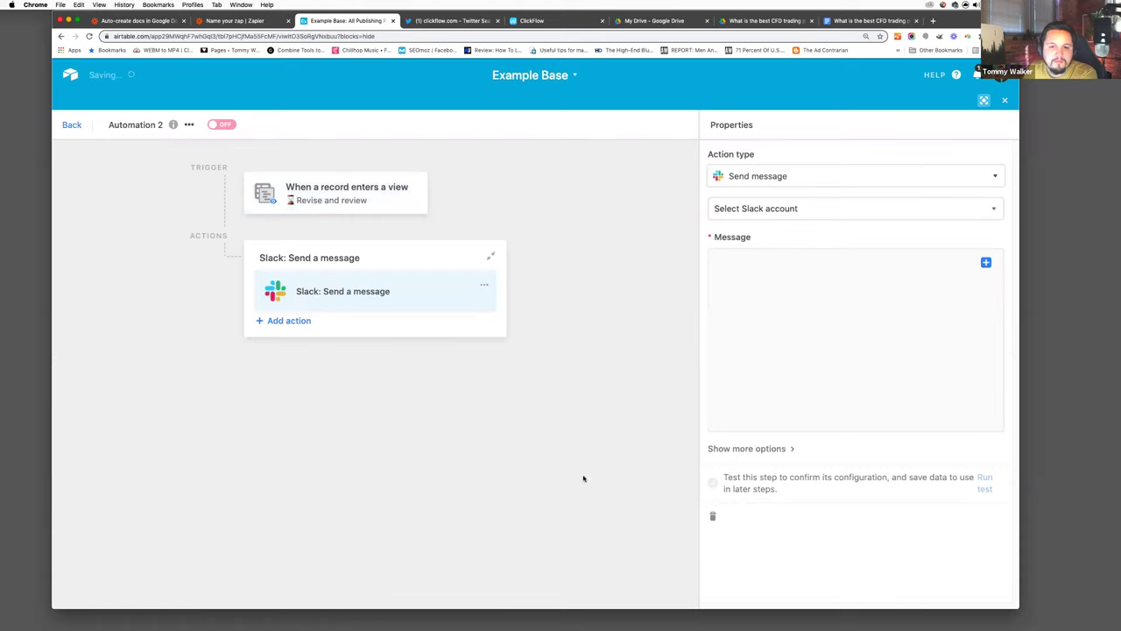
pyautogui.click(767, 211)
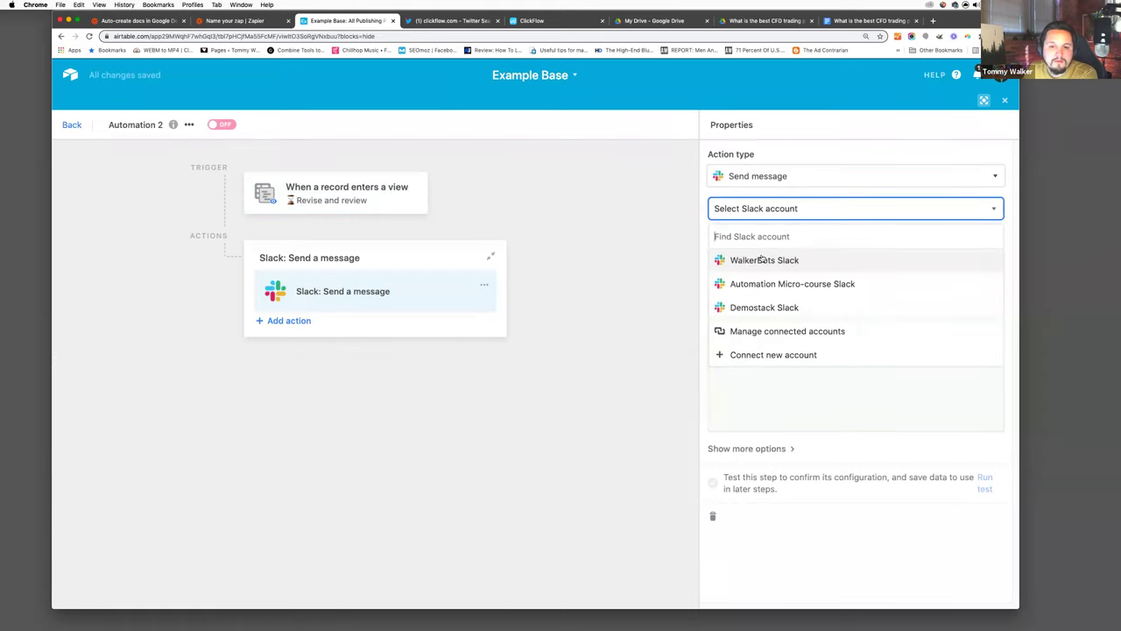
pyautogui.click(751, 260)
# - Choose the base owner's Slack user as the recipient of the message
pyautogui.click(749, 261)
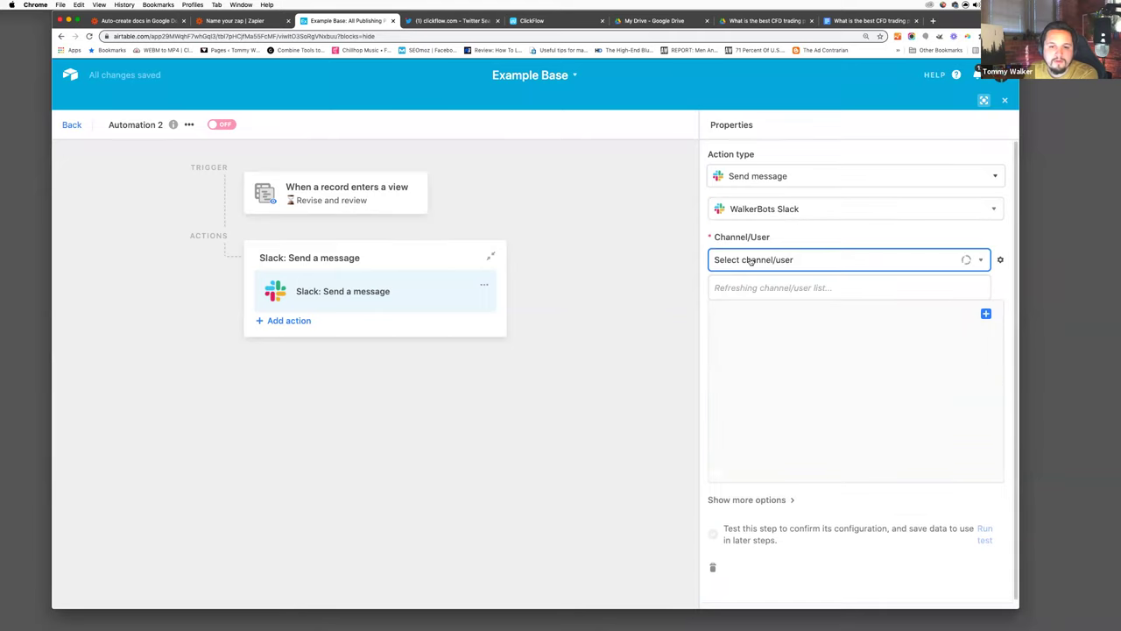
pyautogui.click(720, 287)
pyautogui.write('to')
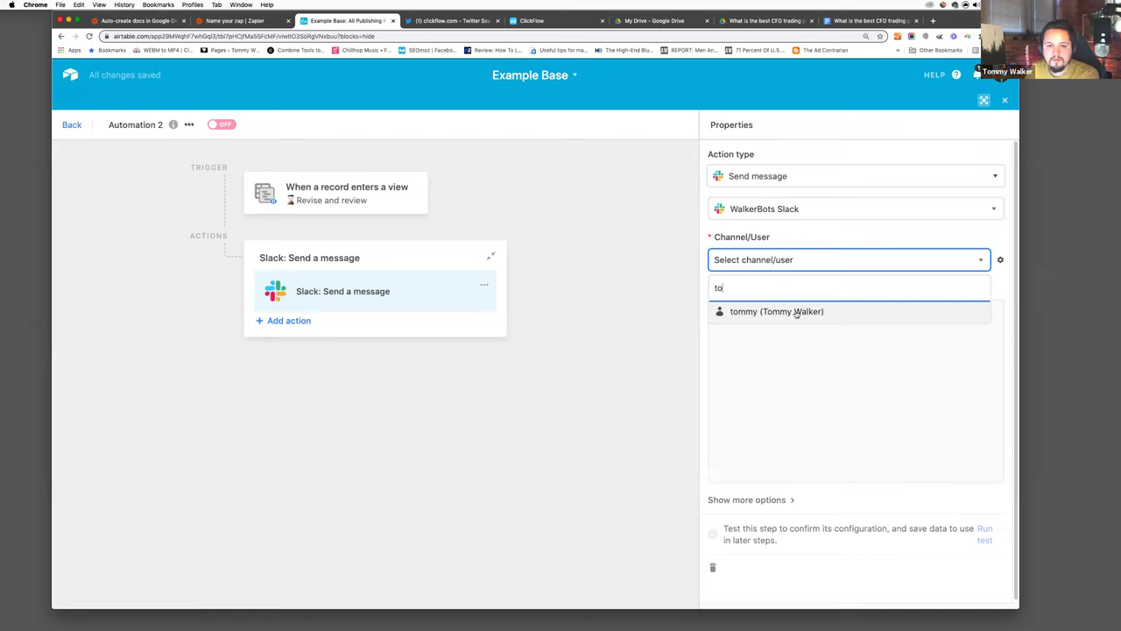
pyautogui.click(796, 313)
# - Start the Slack message with the greeting "Hey" followed by the recipient's first name and a comma
pyautogui.click(729, 318)
pyautogui.write('Hey Tom')
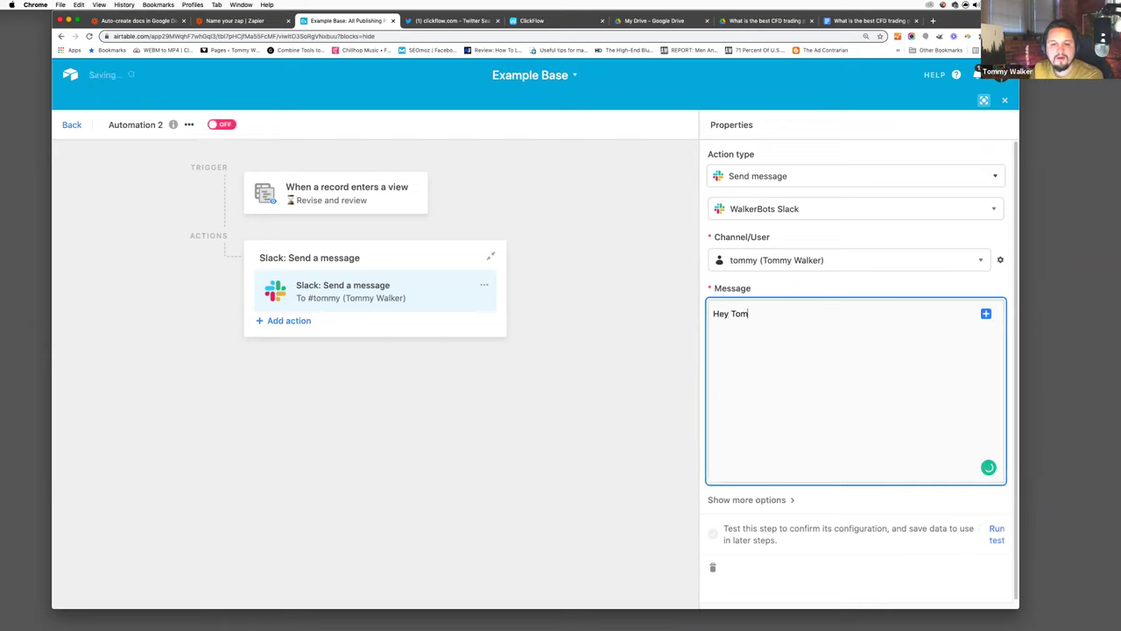
pyautogui.write('my, take')
pyautogui.press('BackSpace')
pyautogui.press('BackSpace')
pyautogui.press('BackSpace')
pyautogui.press('BackSpace')
pyautogui.press('BackSpace')
pyautogui.press('BackSpace')
pyautogui.press('BackSpace')
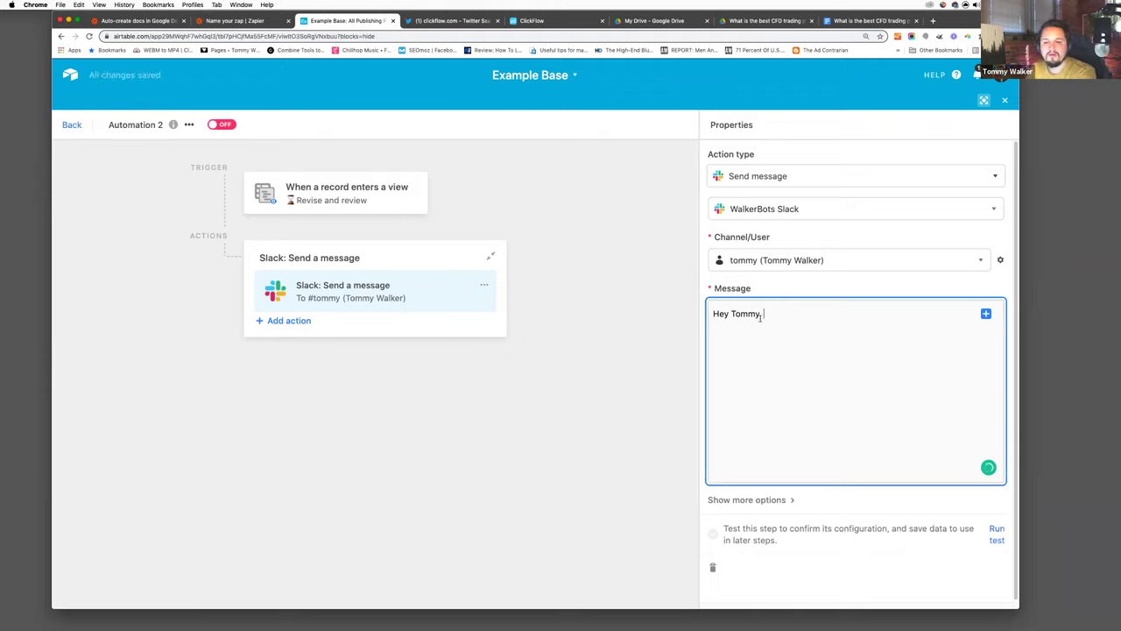
# - Insert the triggering record's Article title field after the greeting in the Slack message
pyautogui.click(985, 313)
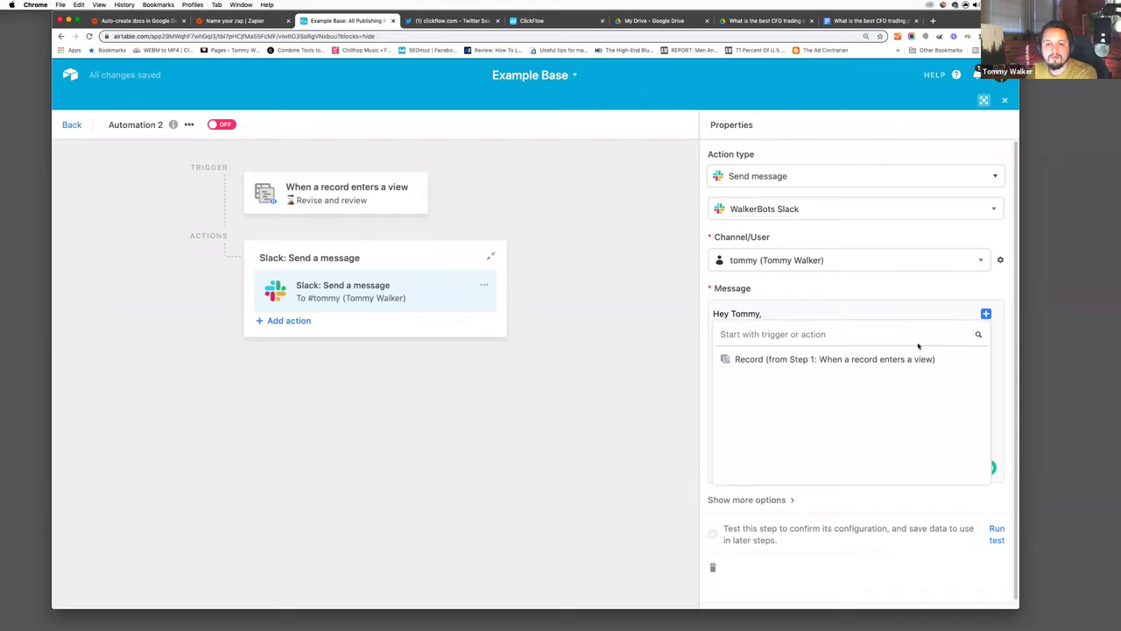
pyautogui.click(959, 359)
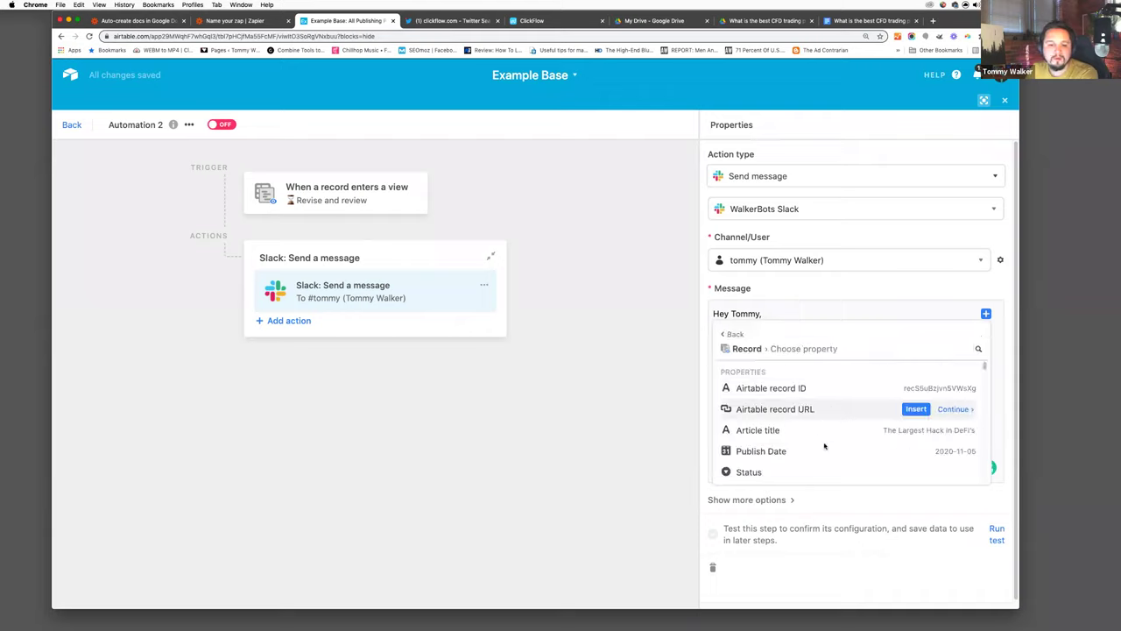
pyautogui.click(916, 430)
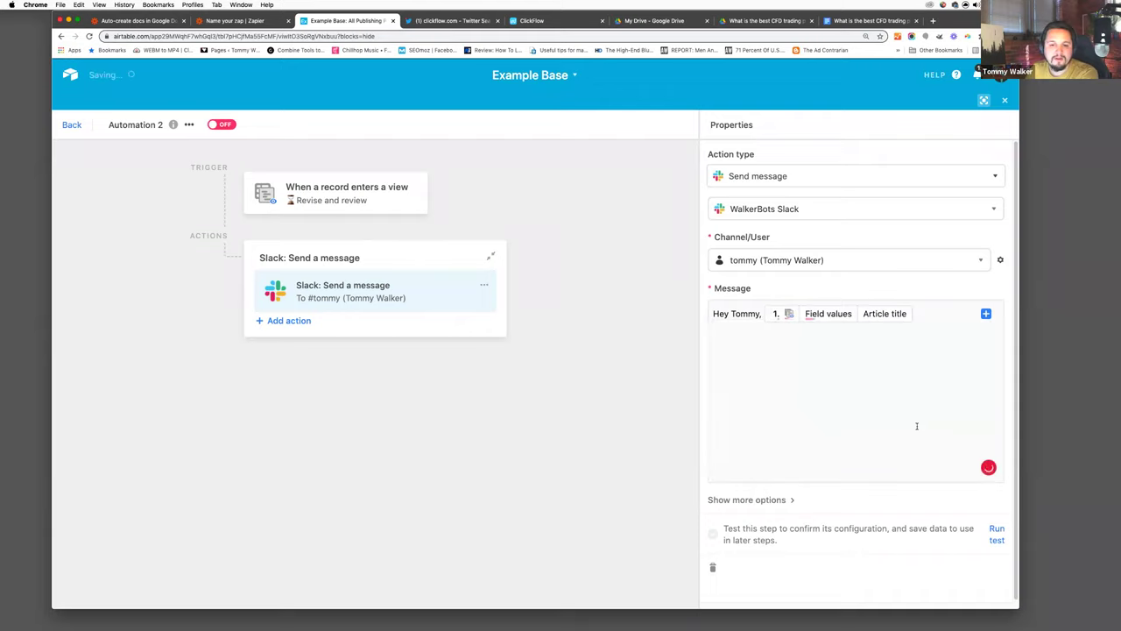
# - Continue the message after the article title with "is over 90 days old, you might want to revisit it."
pyautogui.click(926, 318)
pyautogui.write('is over')
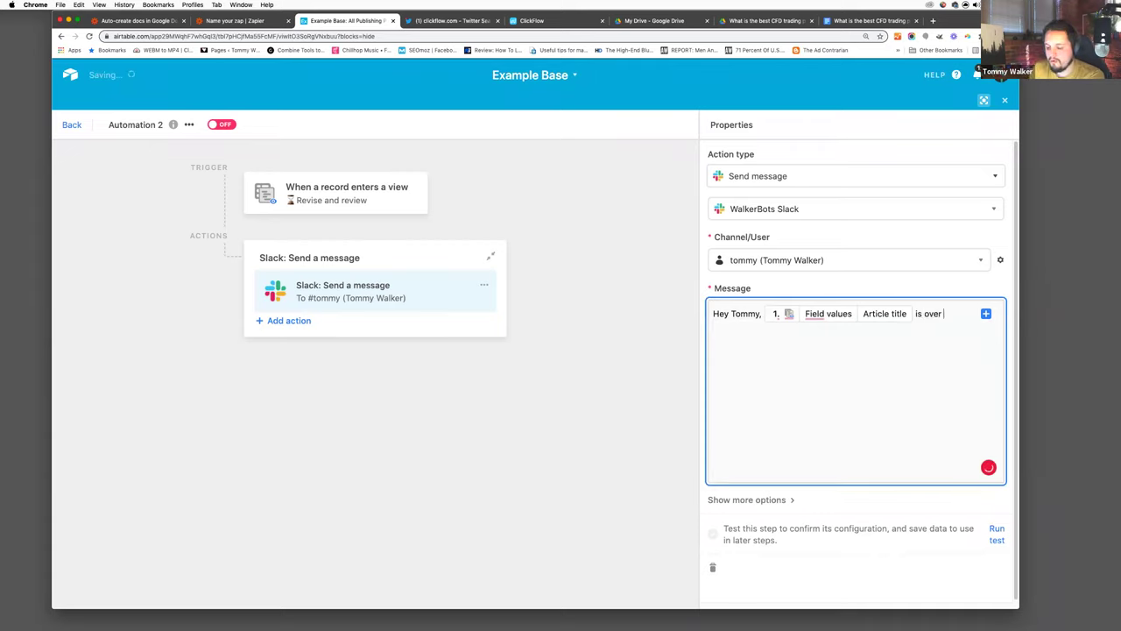
pyautogui.write(' 90 days o')
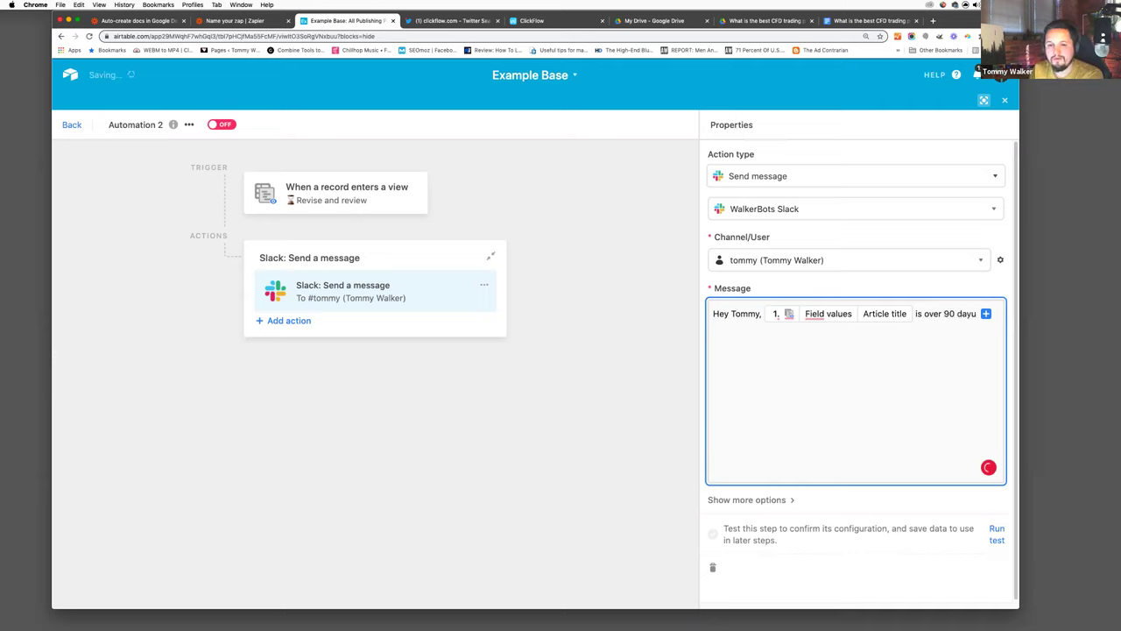
pyautogui.write('l, ')
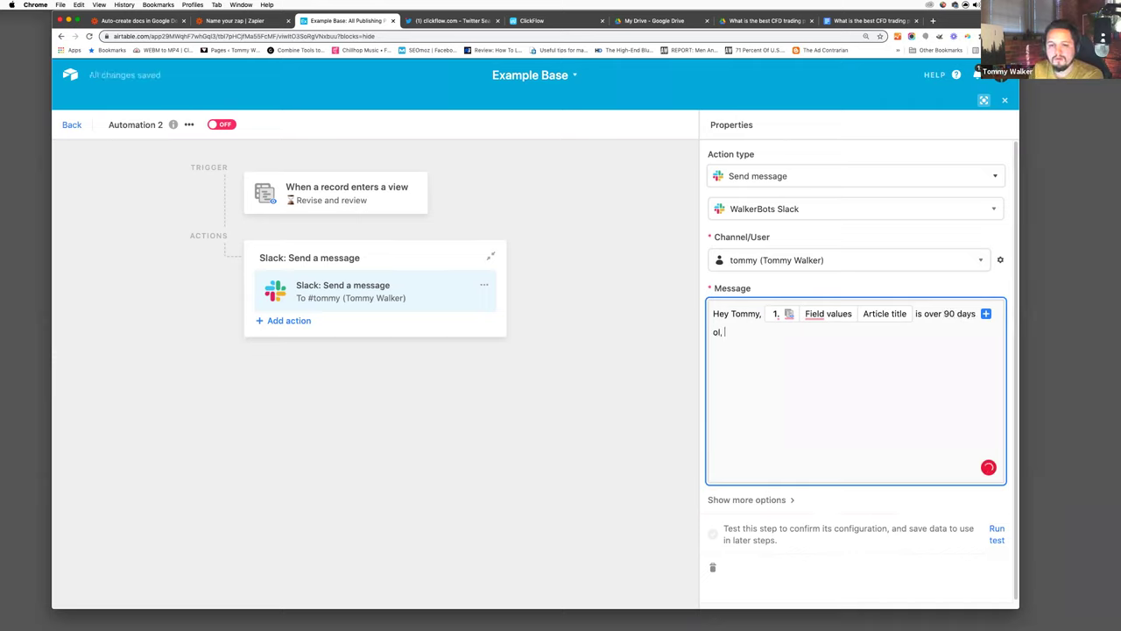
pyautogui.write('d ')
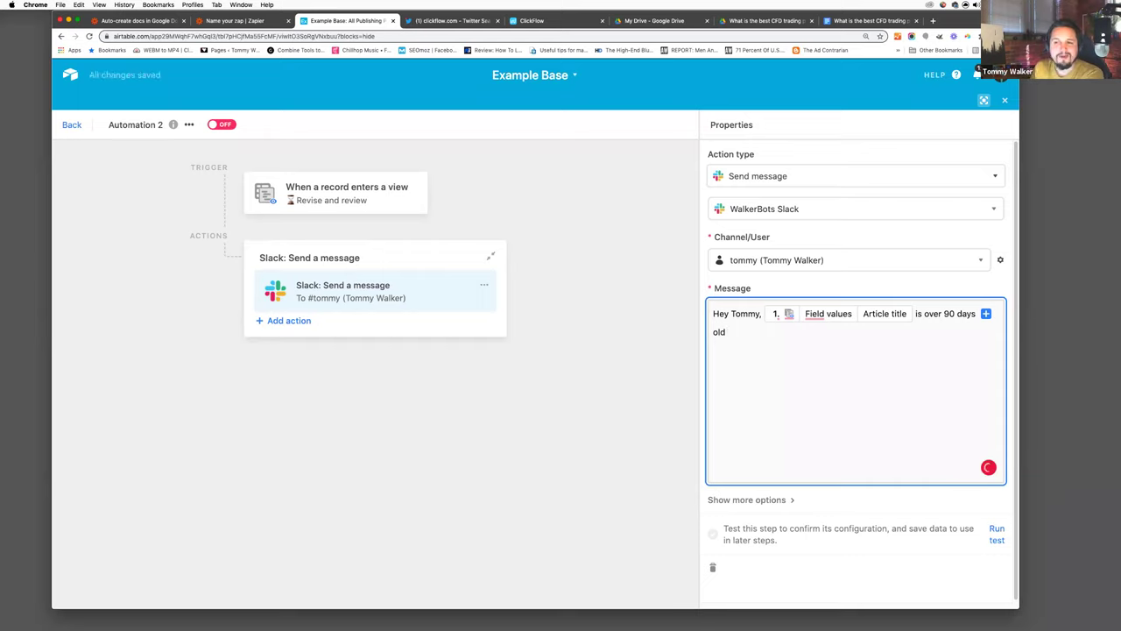
pyautogui.write(',')
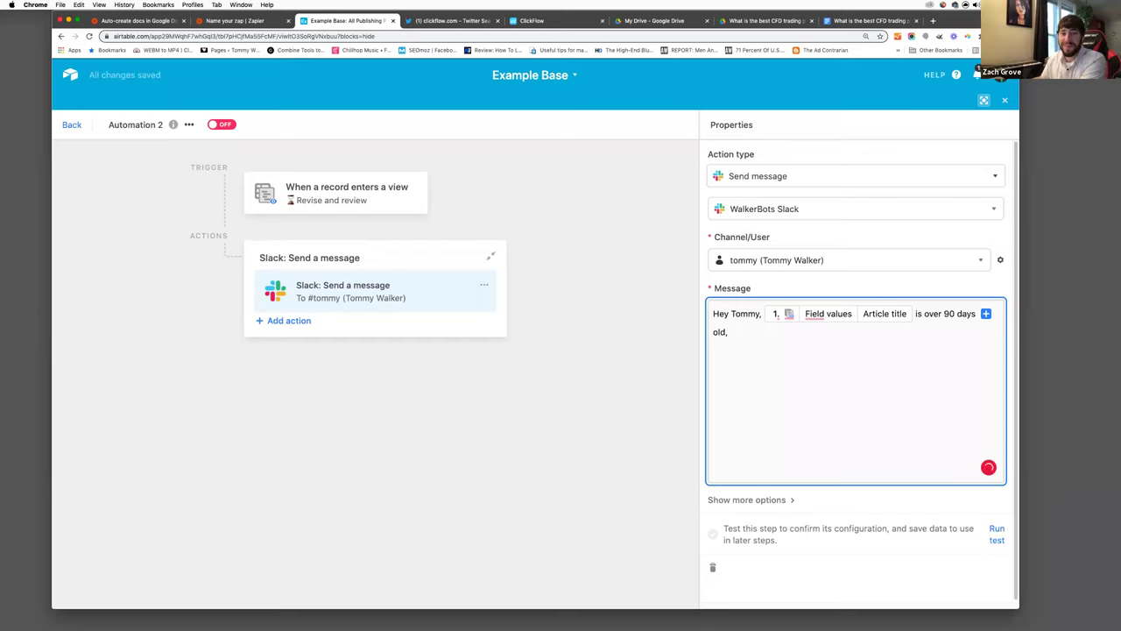
pyautogui.write(' you might wan')
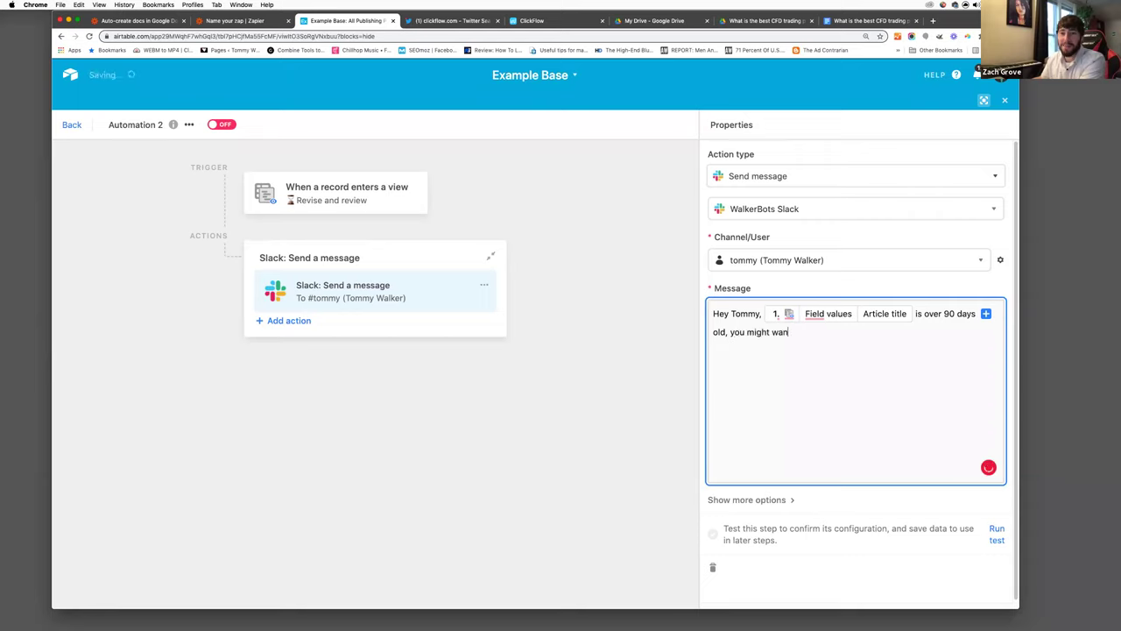
pyautogui.write('t to revisit')
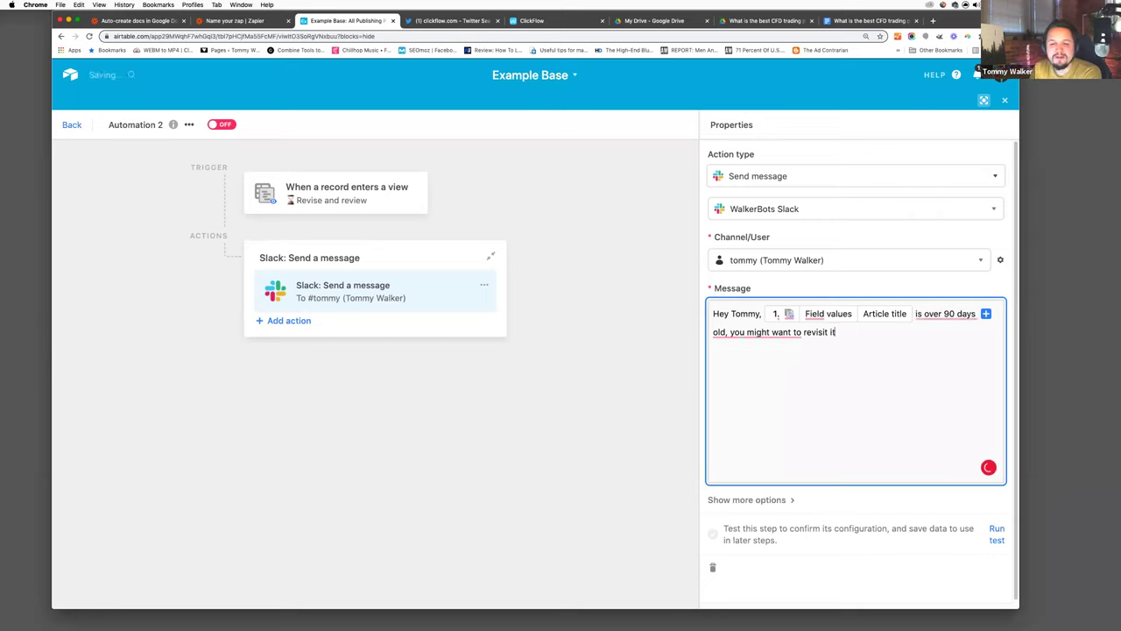
pyautogui.write('it.')
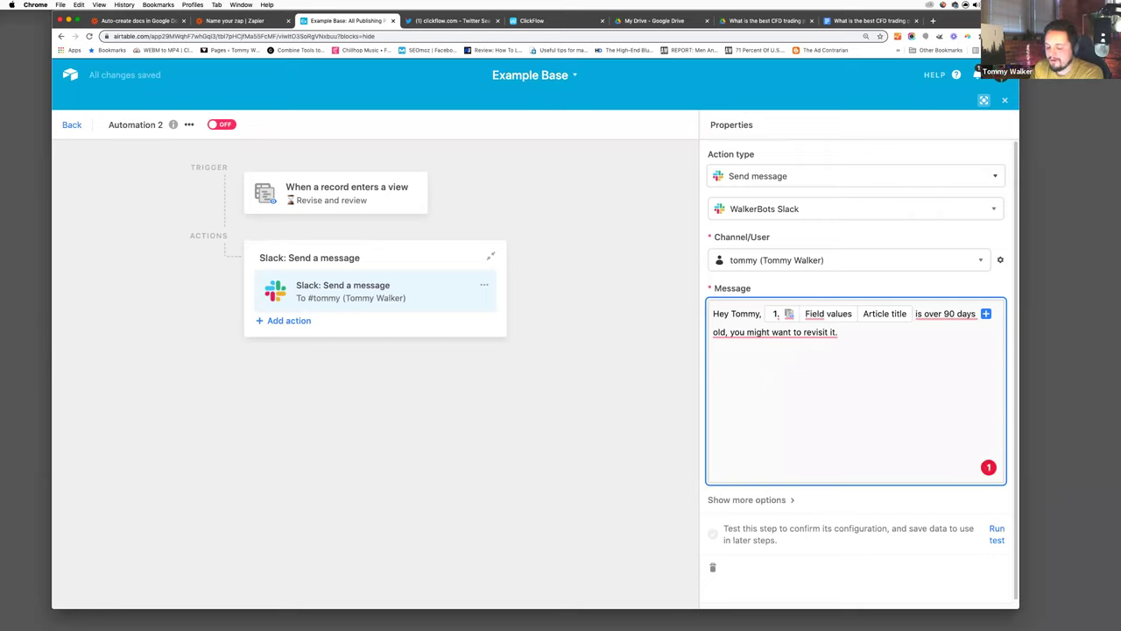
# - Replace "might want to revisit it." in the message with "can revisit it here"
pyautogui.press('BackSpace')
pyautogui.press('BackSpace')
pyautogui.press('BackSpace')
pyautogui.press('BackSpace')
pyautogui.press('BackSpace')
pyautogui.press('BackSpace')
pyautogui.press('BackSpace')
pyautogui.press('BackSpace')
pyautogui.press('BackSpace')
pyautogui.press('BackSpace')
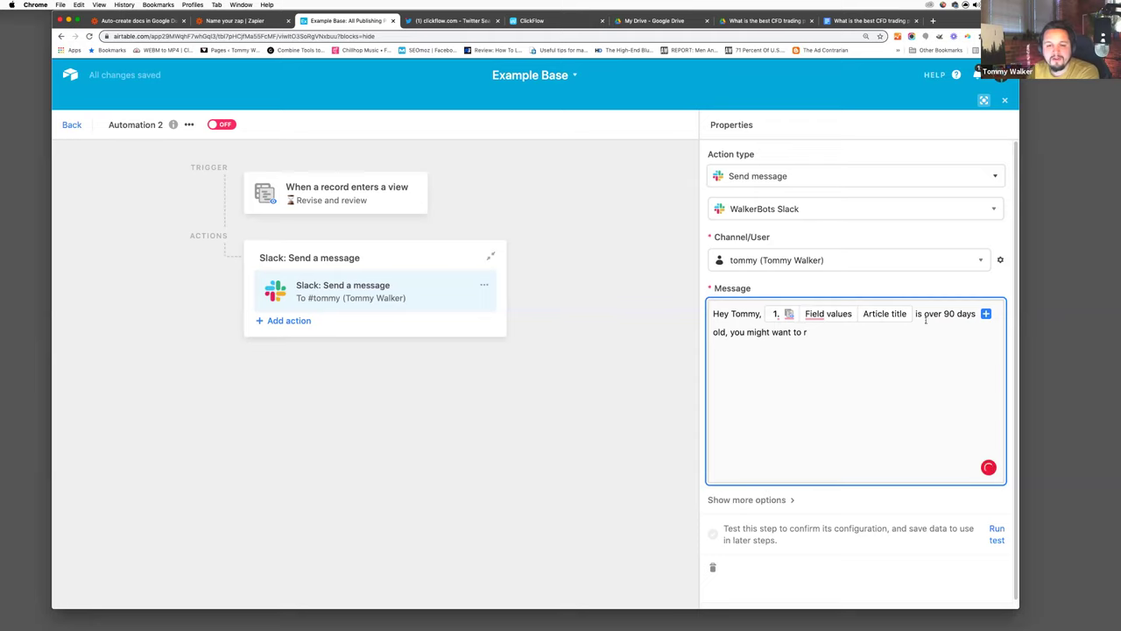
pyautogui.moveTo(744, 333); pyautogui.dragTo(850, 331)
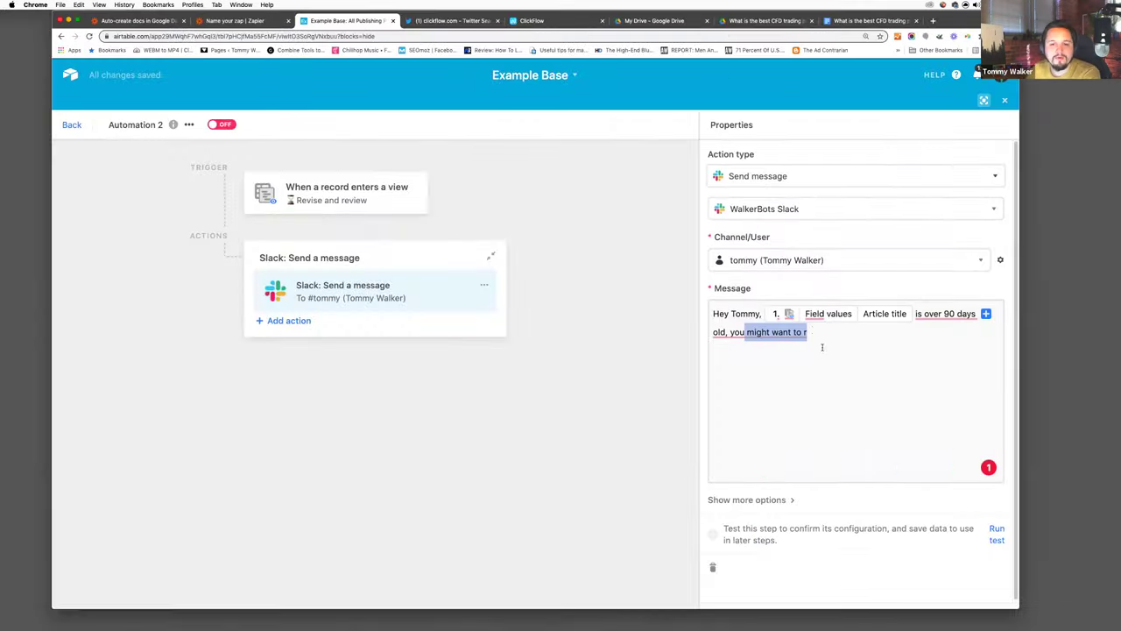
pyautogui.click(818, 335)
pyautogui.moveTo(742, 338)
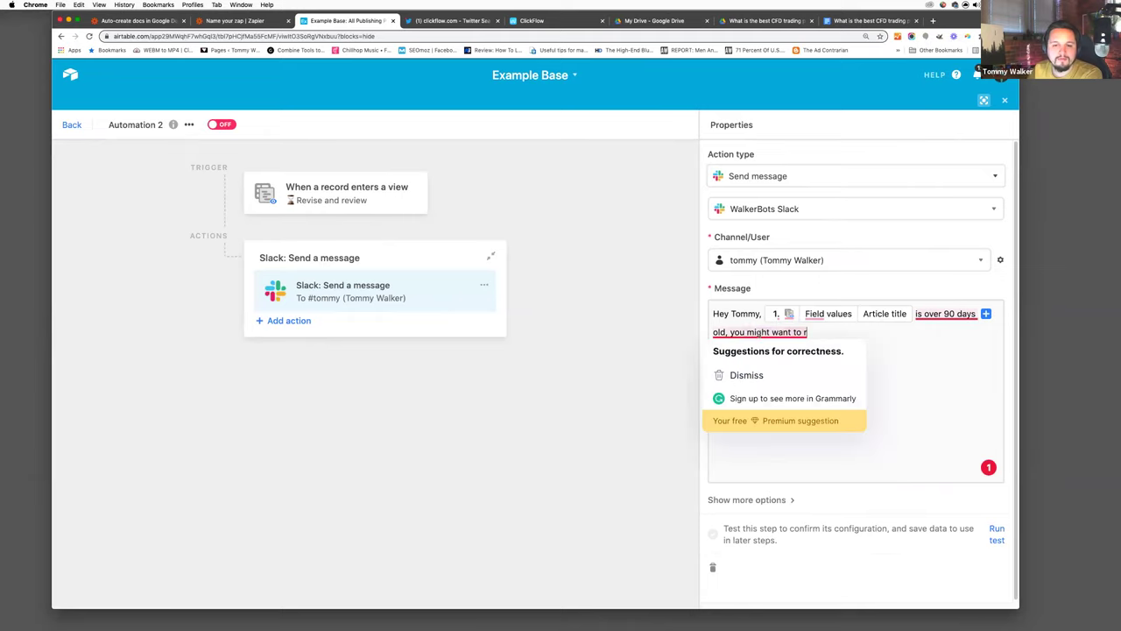
pyautogui.moveTo(745, 333); pyautogui.dragTo(823, 335)
pyautogui.write('can revisit it here')
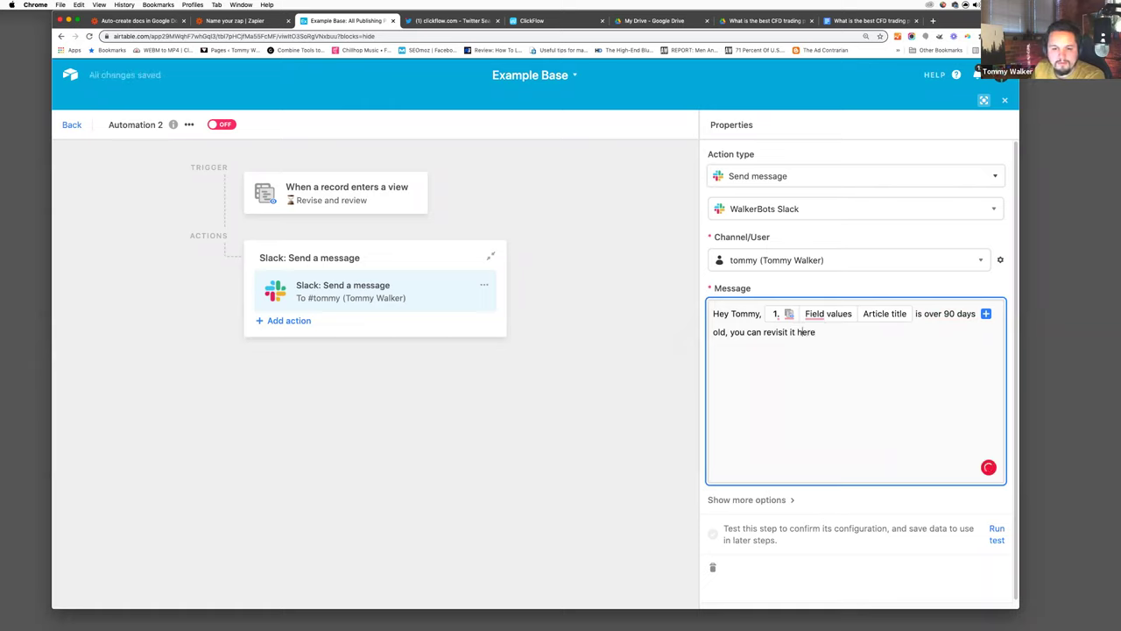
# - Turn "here" into a Slack link in the form "<Airtable record URL | here>" using the record's URL field, and run the action's test
pyautogui.write('<')
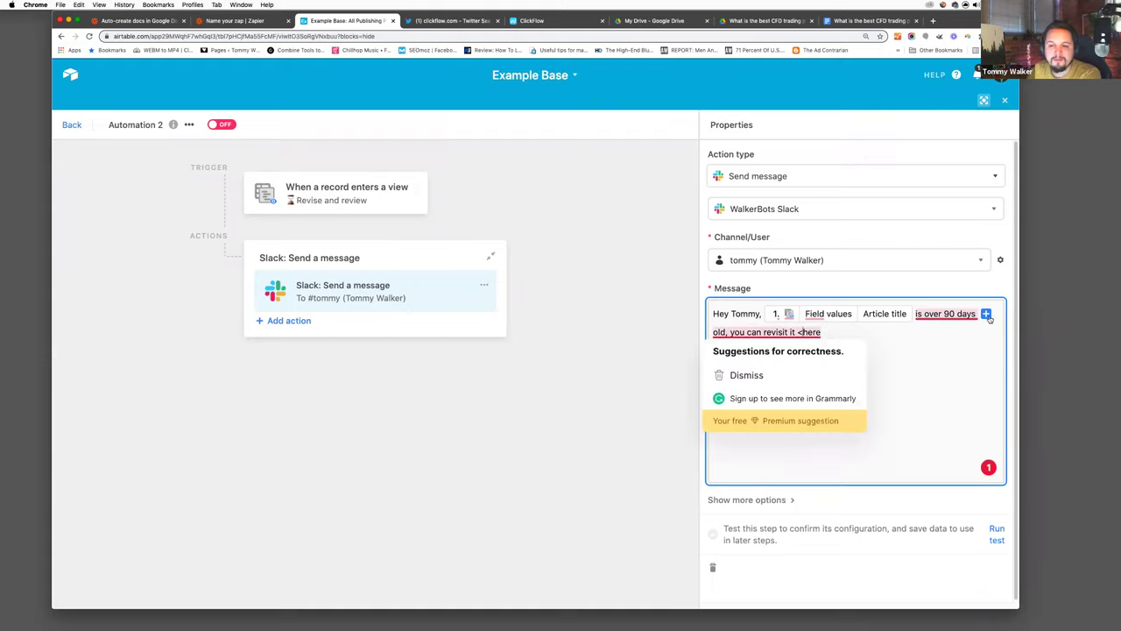
pyautogui.click(986, 314)
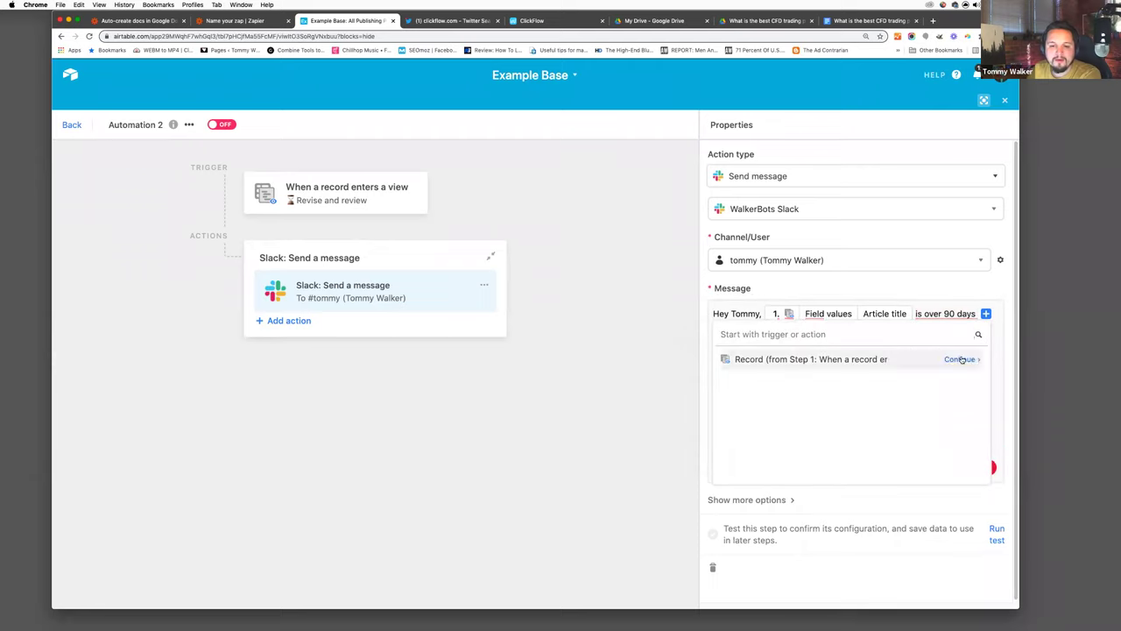
pyautogui.click(961, 360)
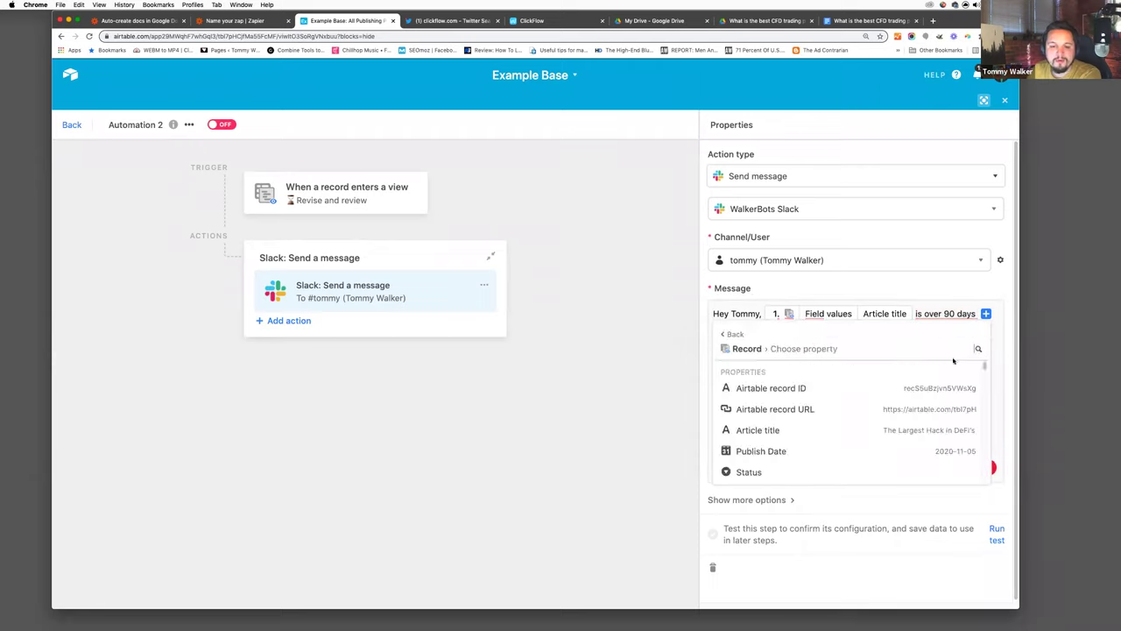
pyautogui.click(916, 408)
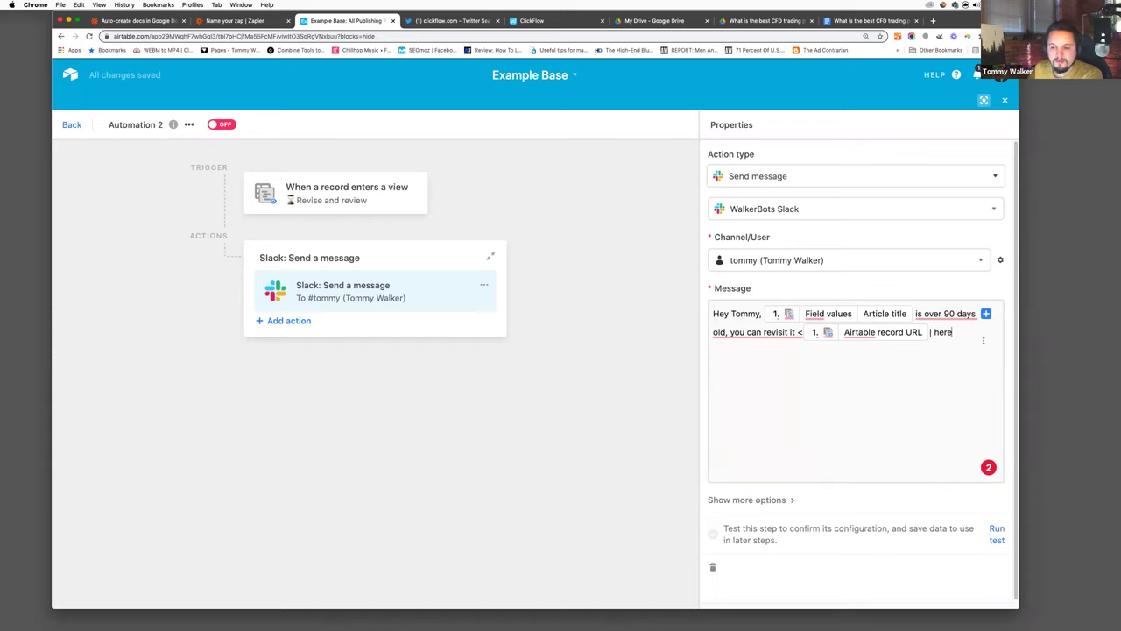
pyautogui.write('>')
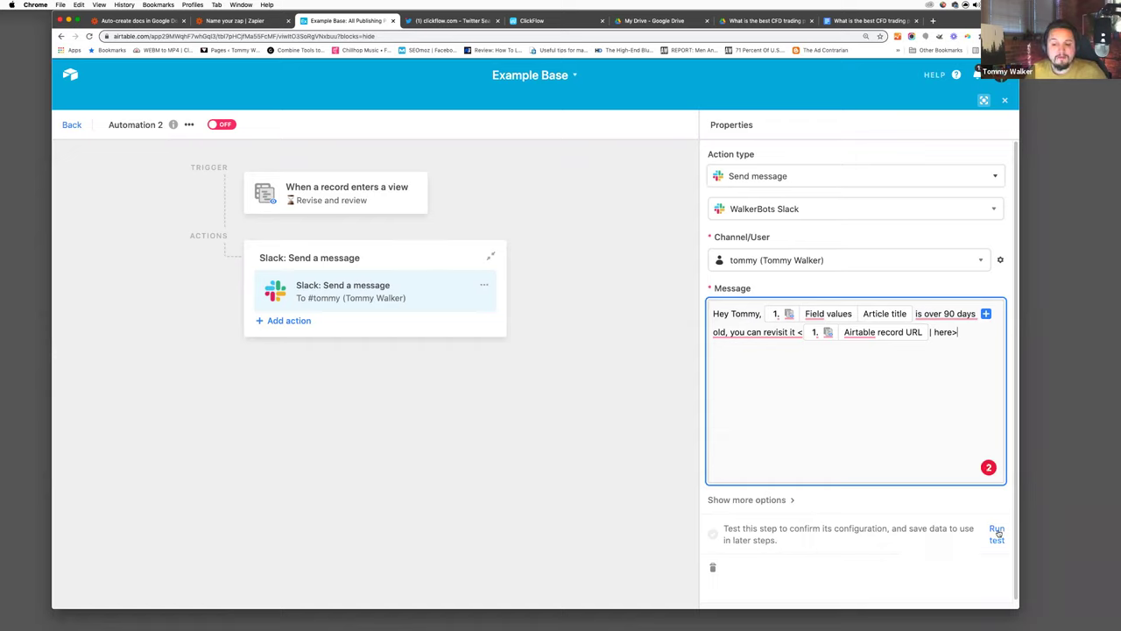
pyautogui.click(997, 533)
pyautogui.click(996, 532)
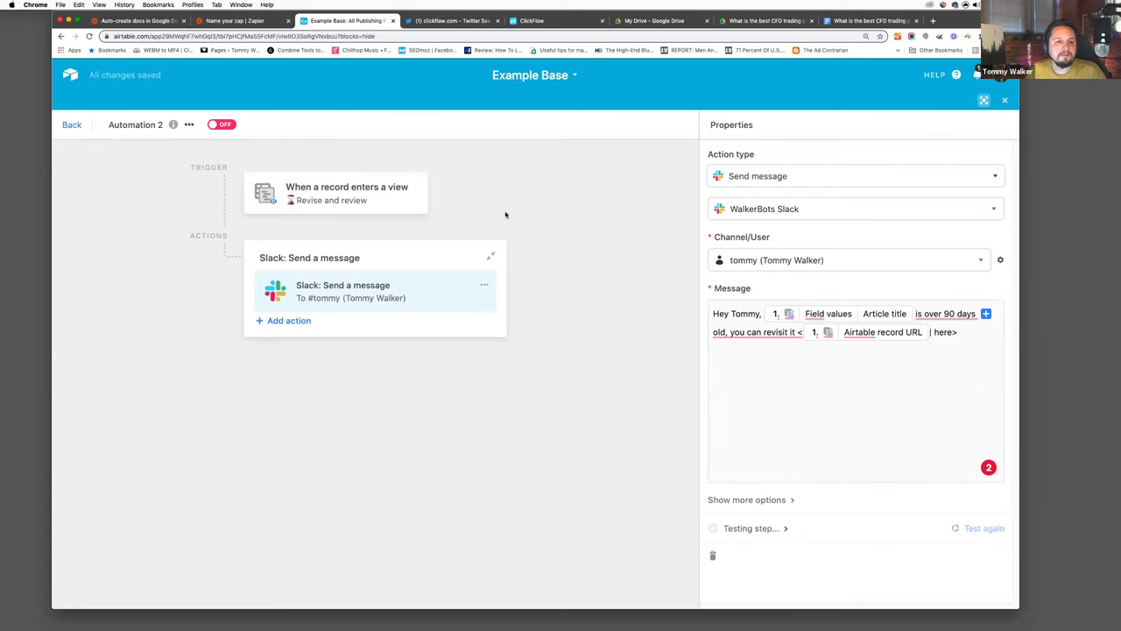
# - Switch to Slack, open the Slackbot conversation in the WalkerBots Content Studios workspace, and follow the "here" link in today's Airtable message
pyautogui.hotkey('ctrl', 'Up')
pyautogui.click(376, 289)
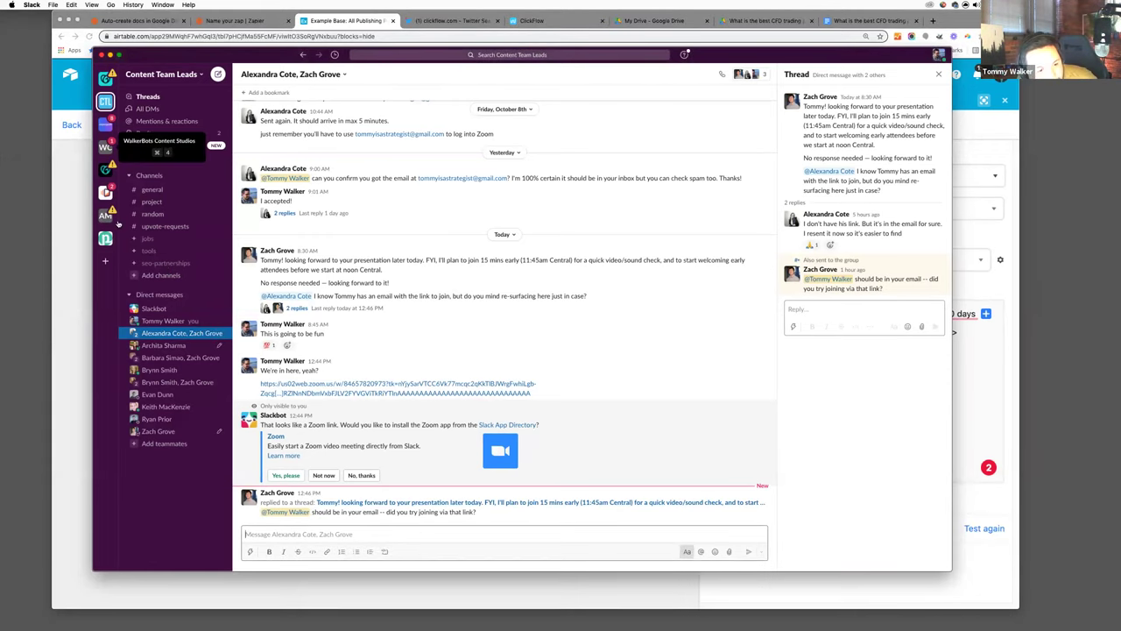
pyautogui.click(105, 147)
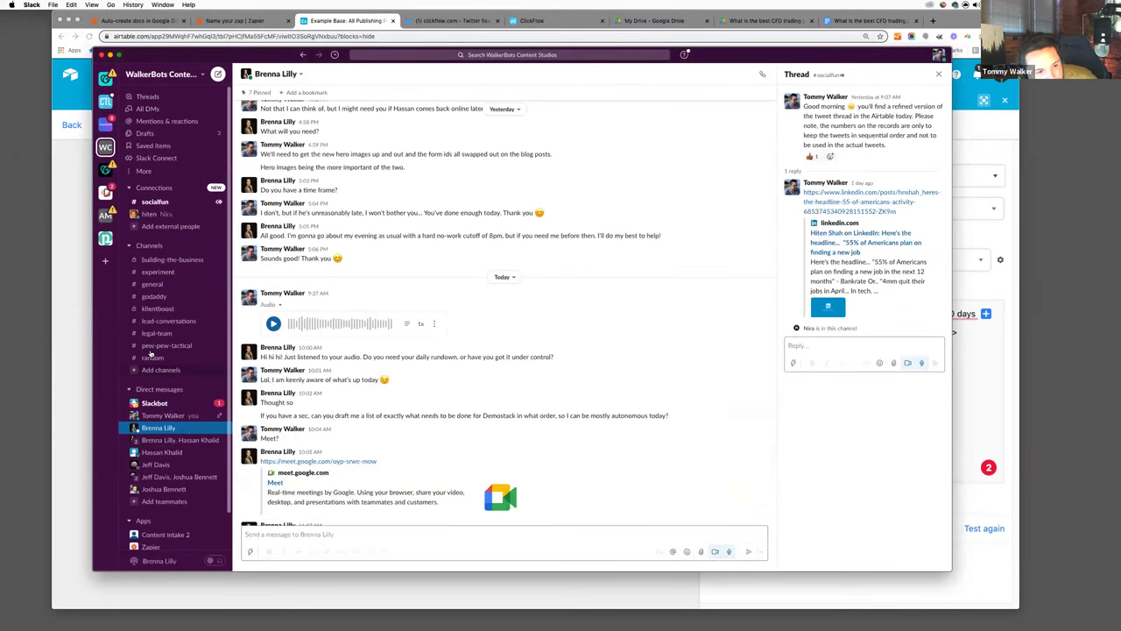
pyautogui.click(171, 403)
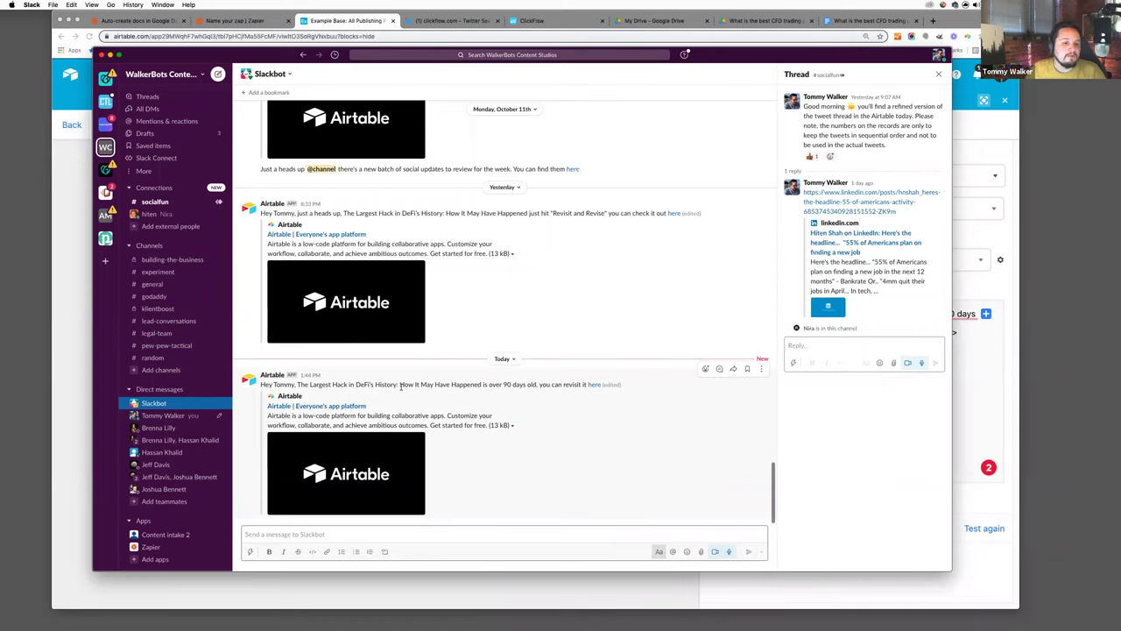
pyautogui.click(593, 384)
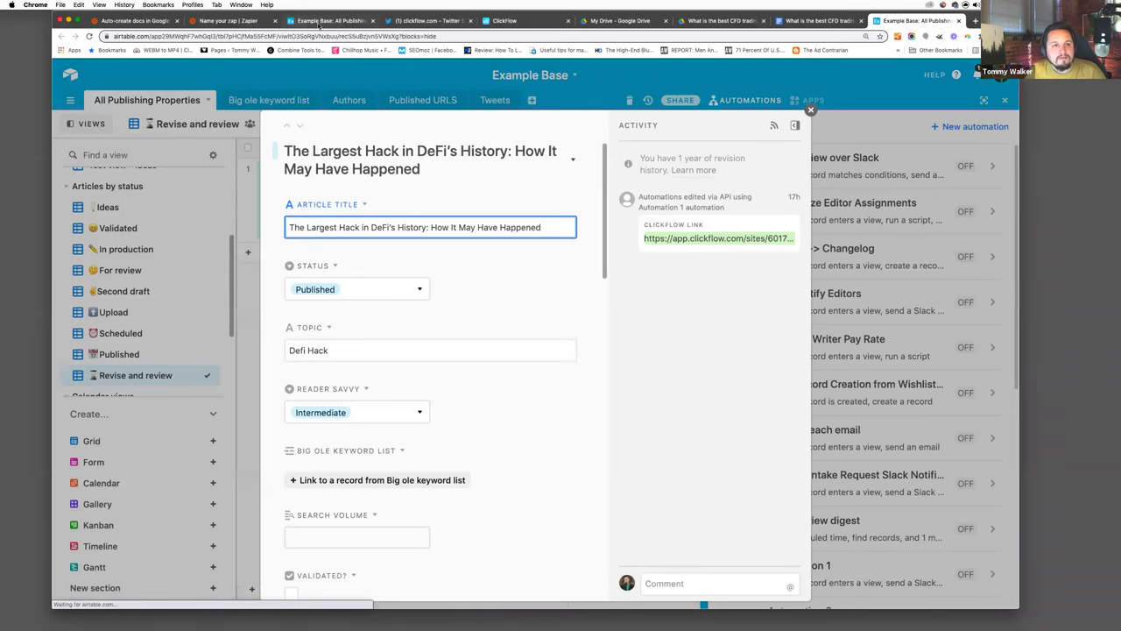
# - In Airtable's Slack message, add the paragraph "If you would like to check out where it sits in the content decay report, you can check that out here"
pyautogui.click(323, 22)
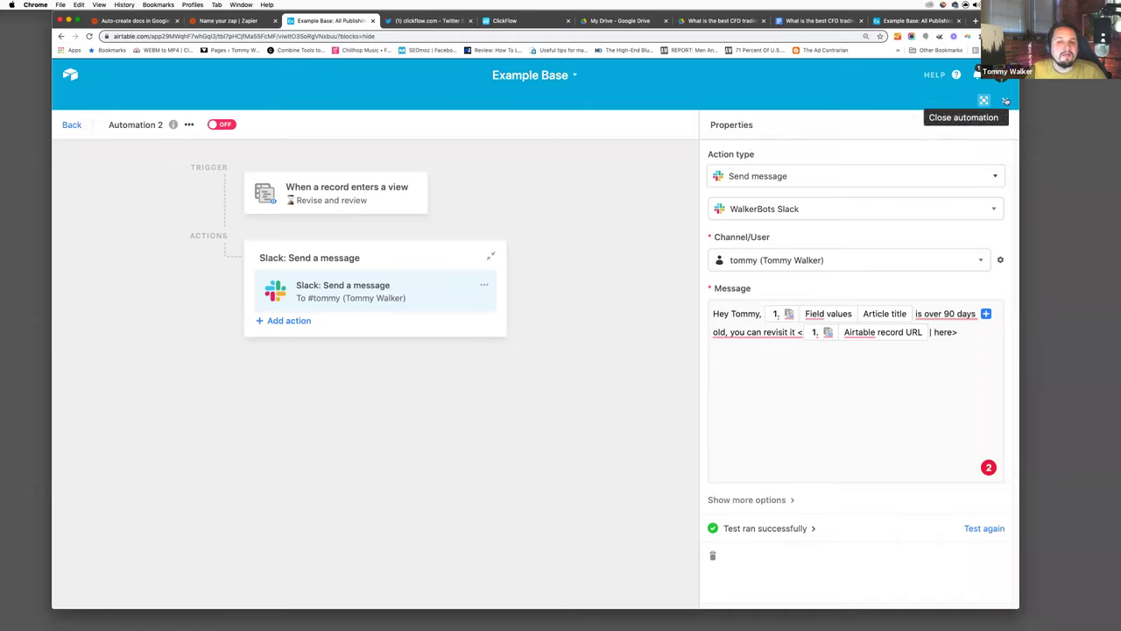
pyautogui.click(975, 330)
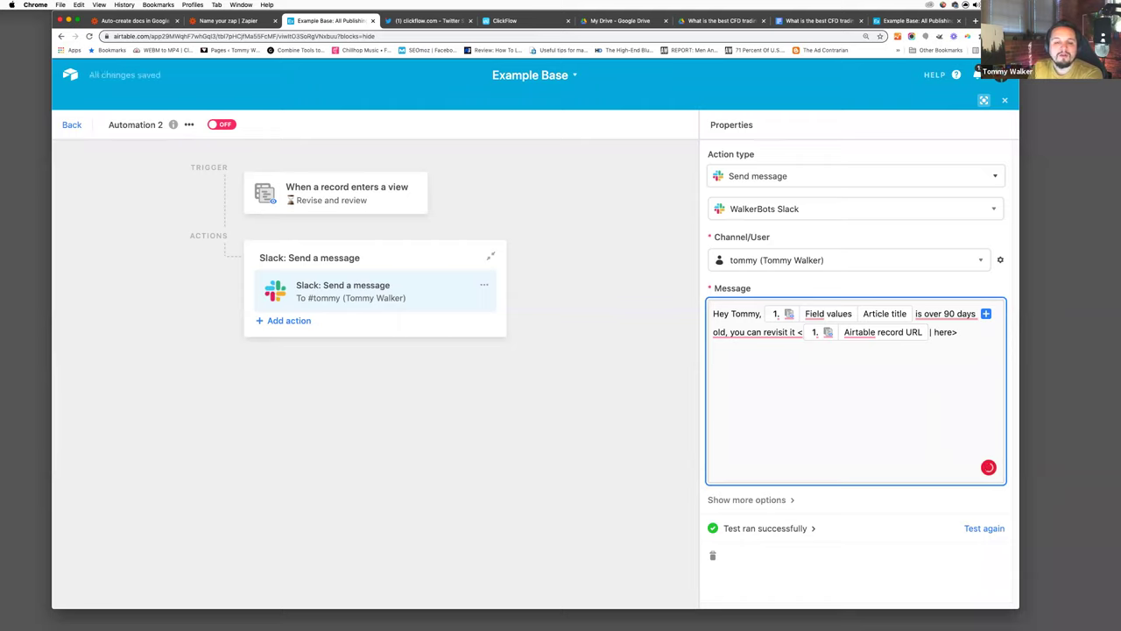
pyautogui.press('Return')
pyautogui.press('Return')
pyautogui.write('If you wo')
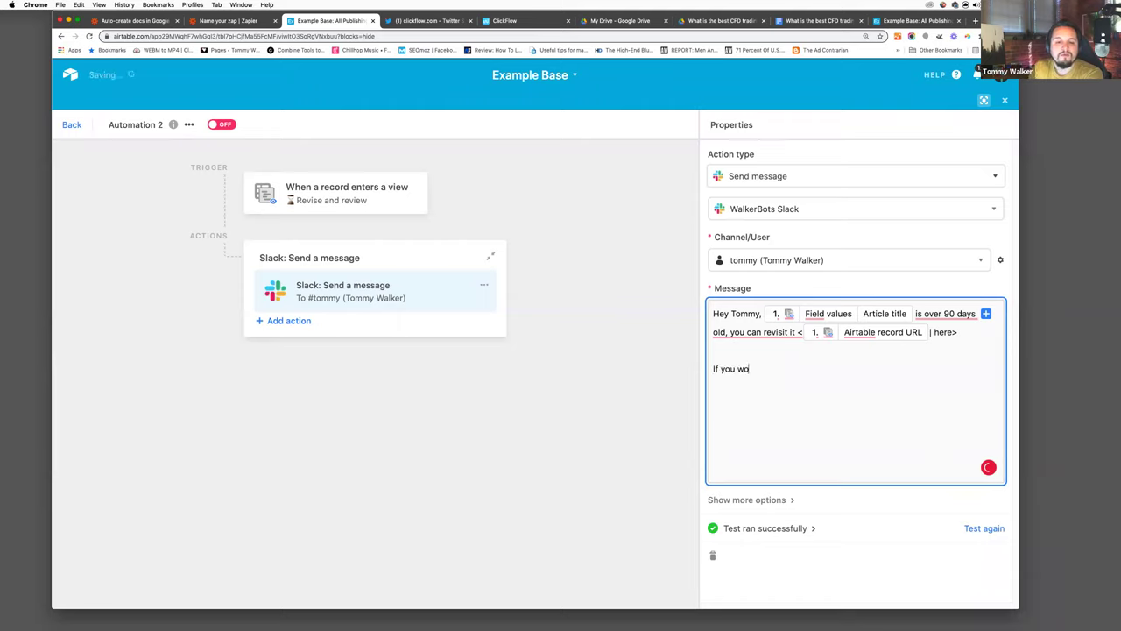
pyautogui.write('uld like to chec')
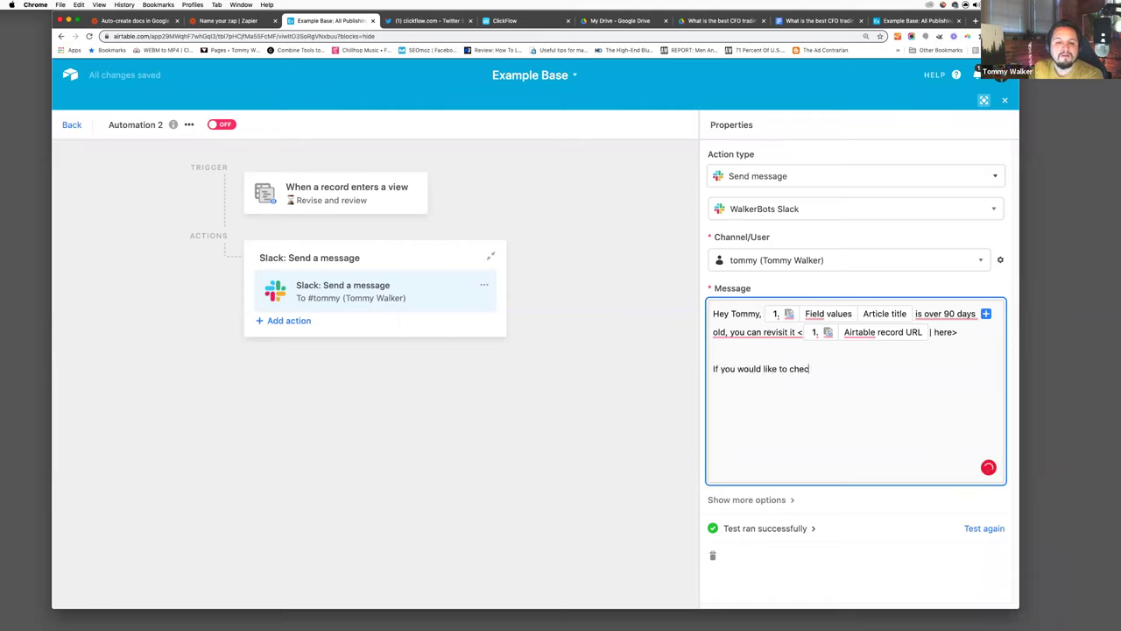
pyautogui.write('k out where it sits in the content decay report, you can check that out here')
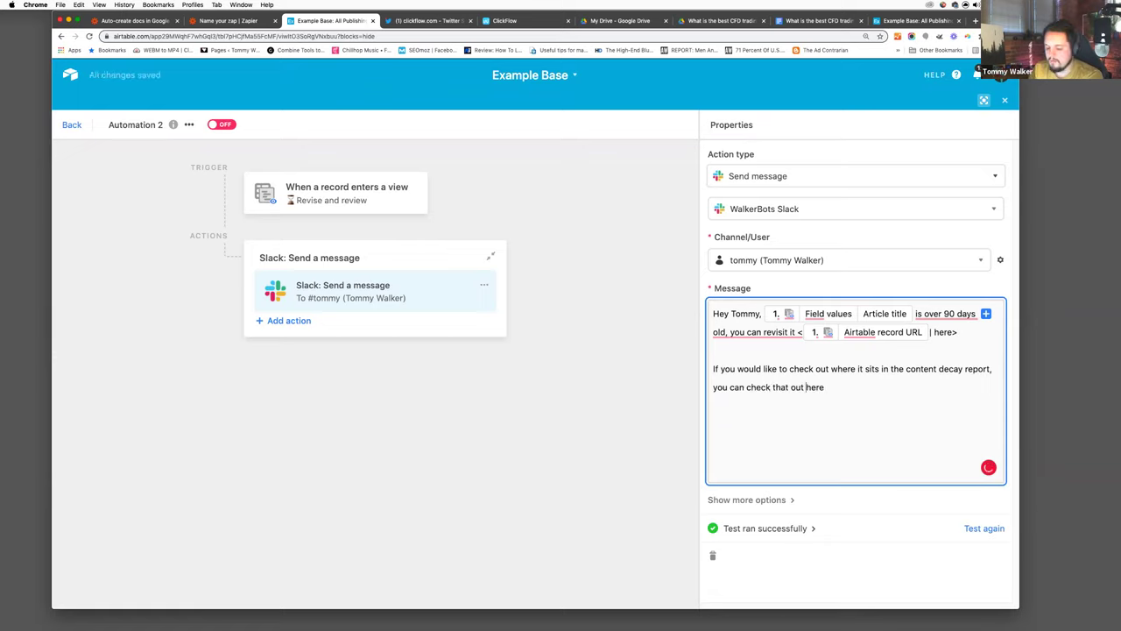
pyautogui.click(805, 387)
pyautogui.write('<')
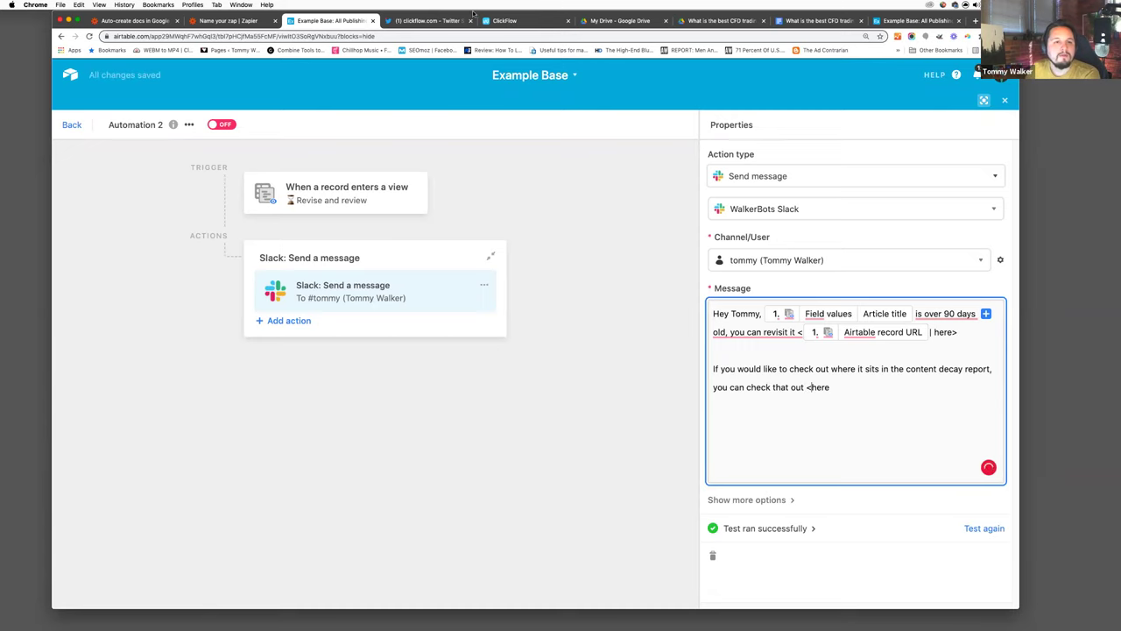
pyautogui.click(500, 21)
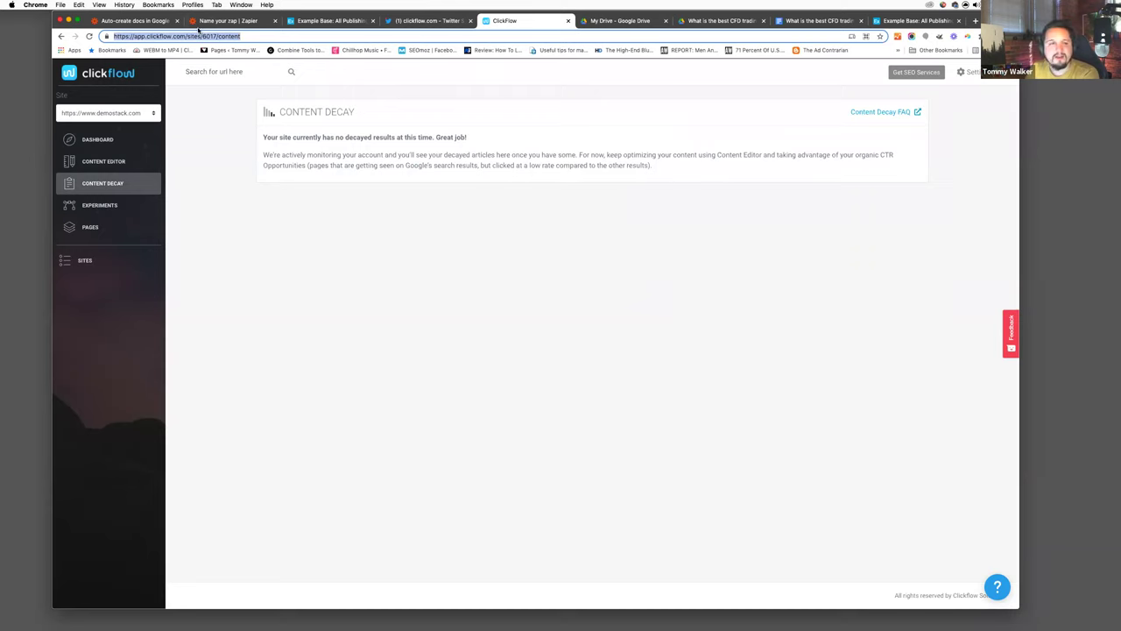
pyautogui.click(333, 21)
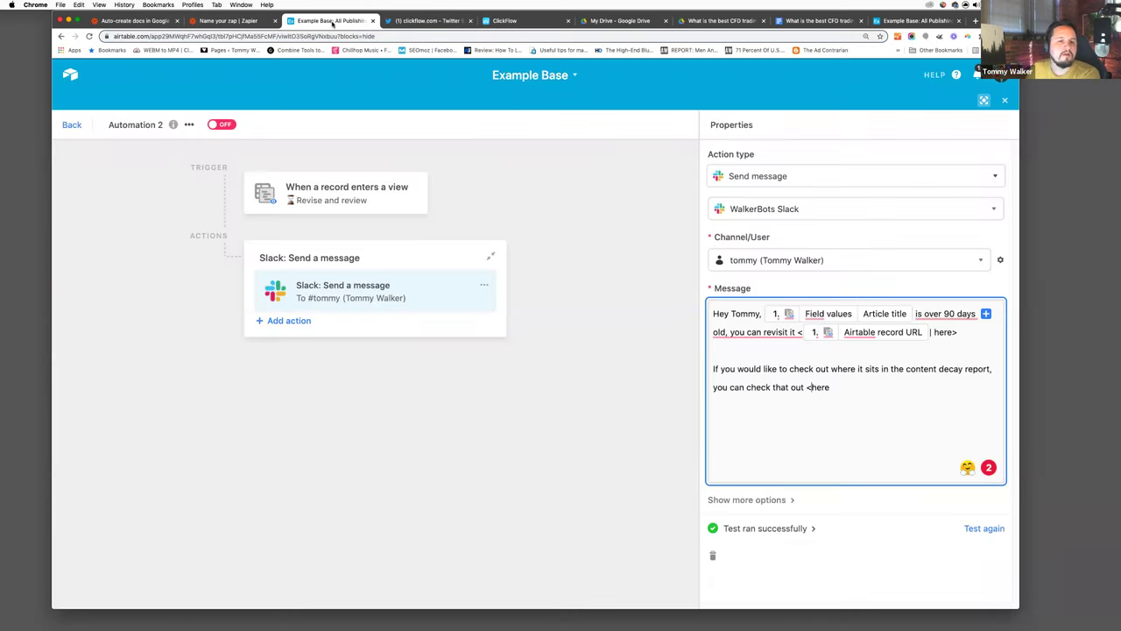
pyautogui.click(808, 386)
pyautogui.write('https://app.clickflow.com/sites/6017/content')
pyautogui.write('|')
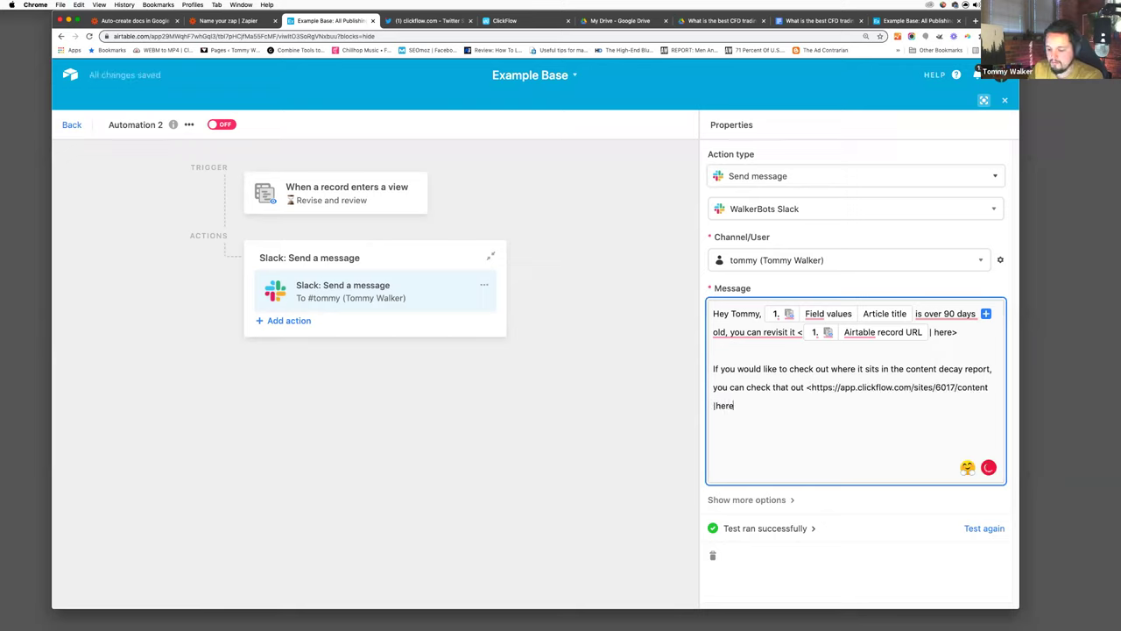
pyautogui.write(' here>')
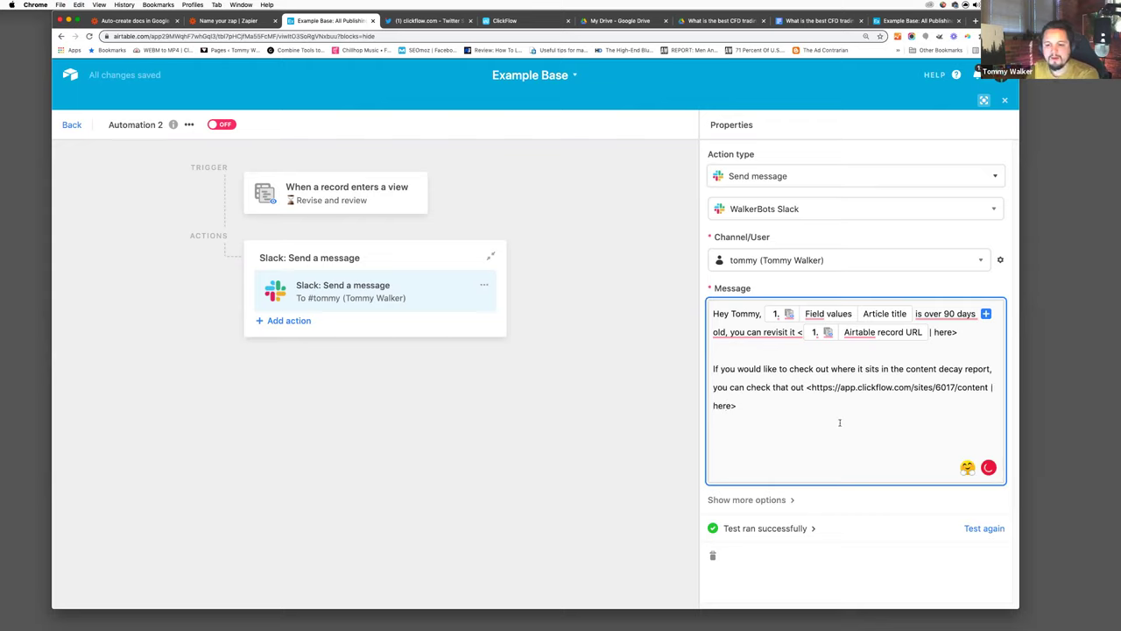
# - Run the Slack message action's test again, check the delivered message in Slack's Slackbot conversation, and return to Airtable
pyautogui.click(992, 528)
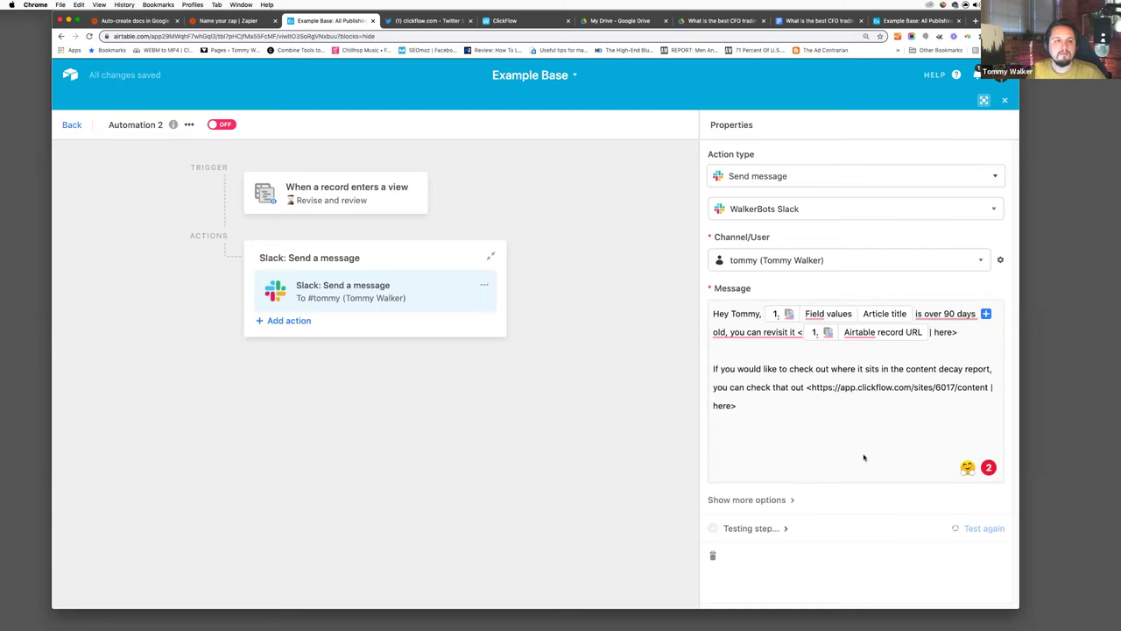
pyautogui.hotkey('ctrl', 'Up')
pyautogui.click(311, 374)
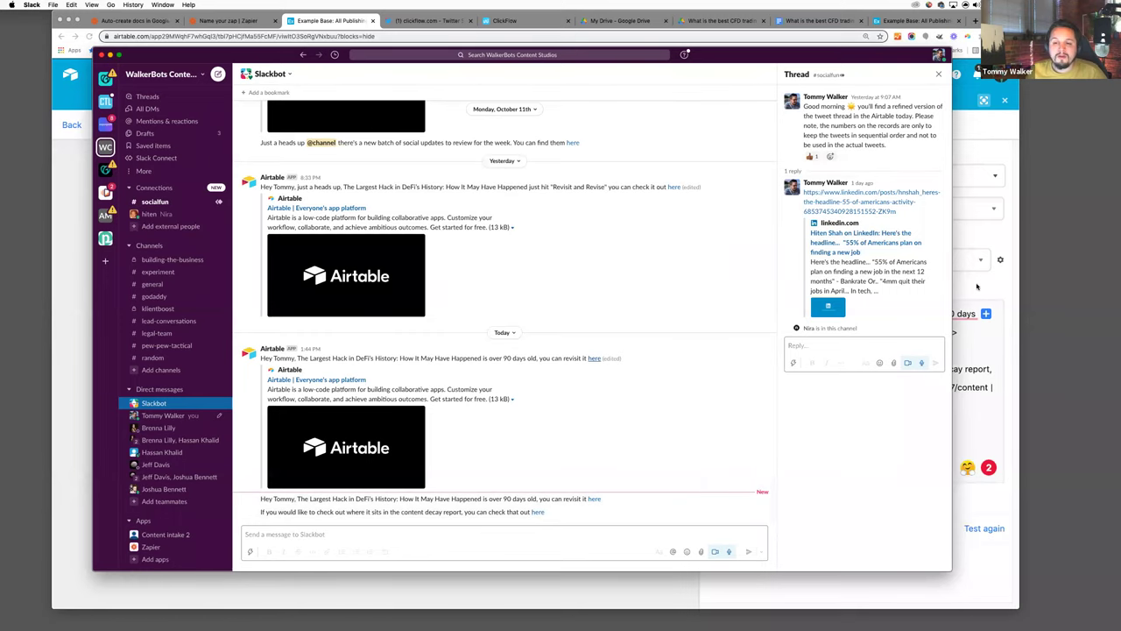
pyautogui.press('super+Tab')
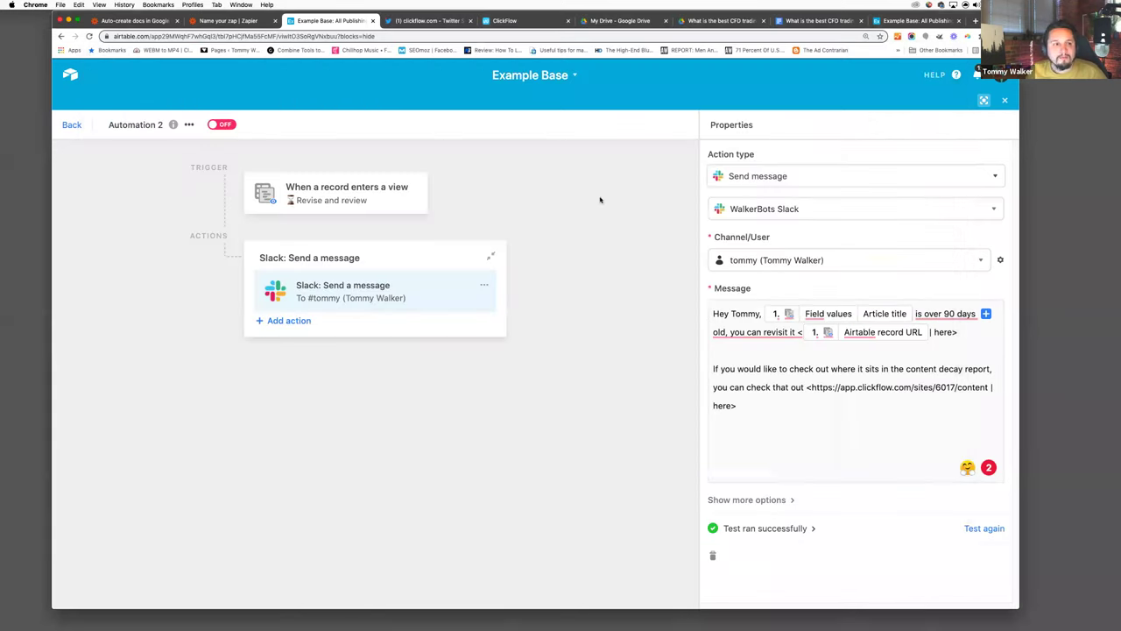
# - Leave the automation and add a URL field named "Clickflow report" after Wordcount in the All Publishing Properties table
pyautogui.click(71, 125)
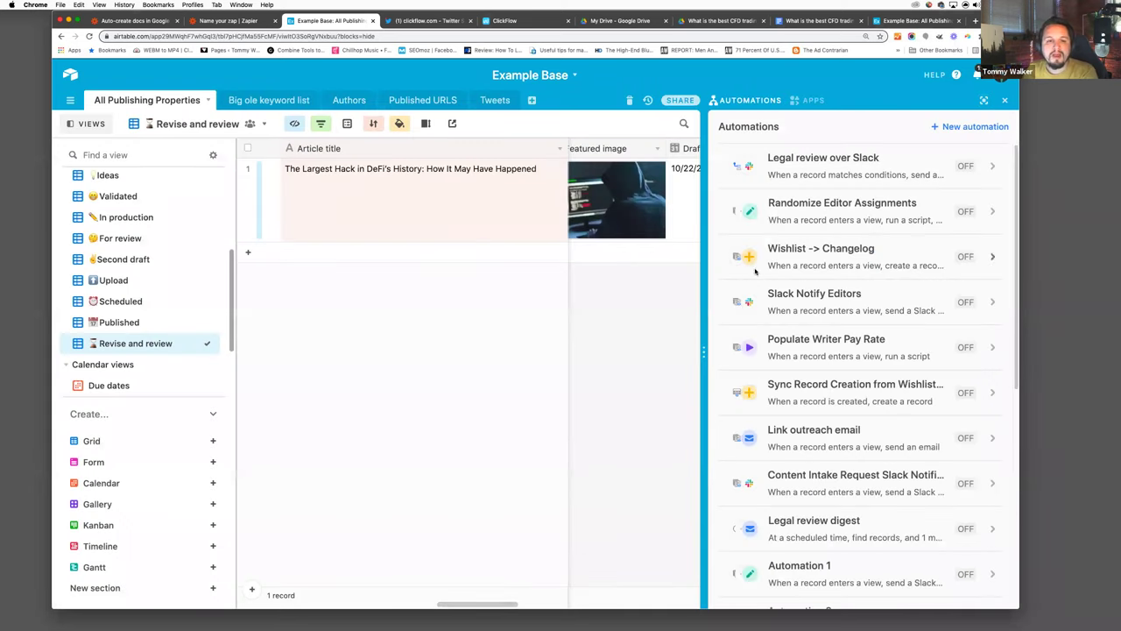
pyautogui.moveTo(500, 604); pyautogui.dragTo(680, 604)
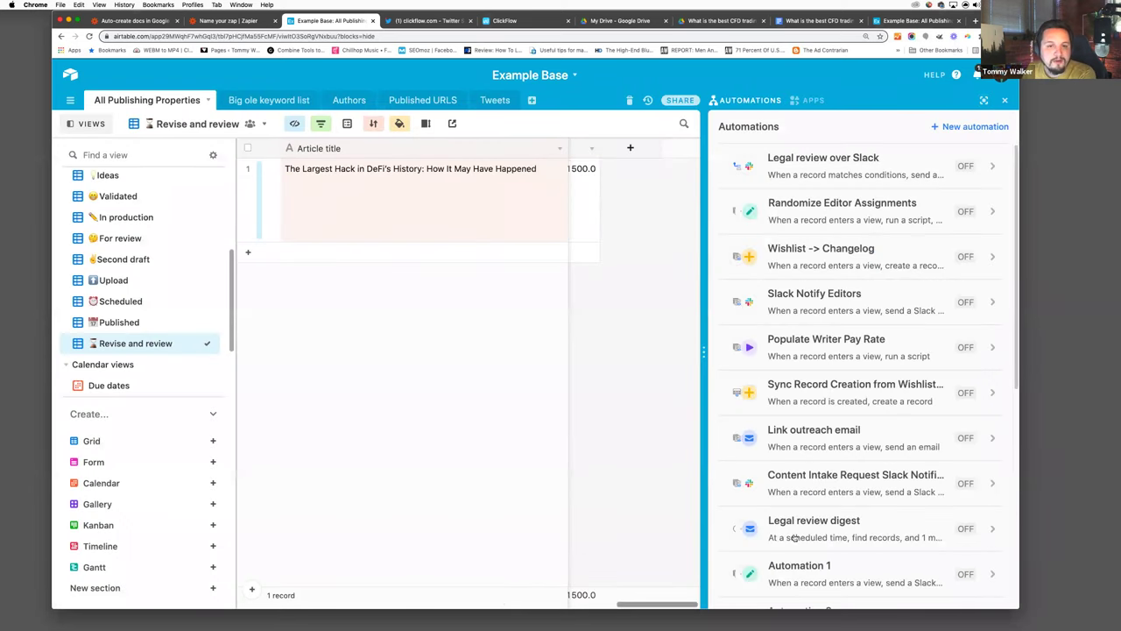
pyautogui.click(750, 104)
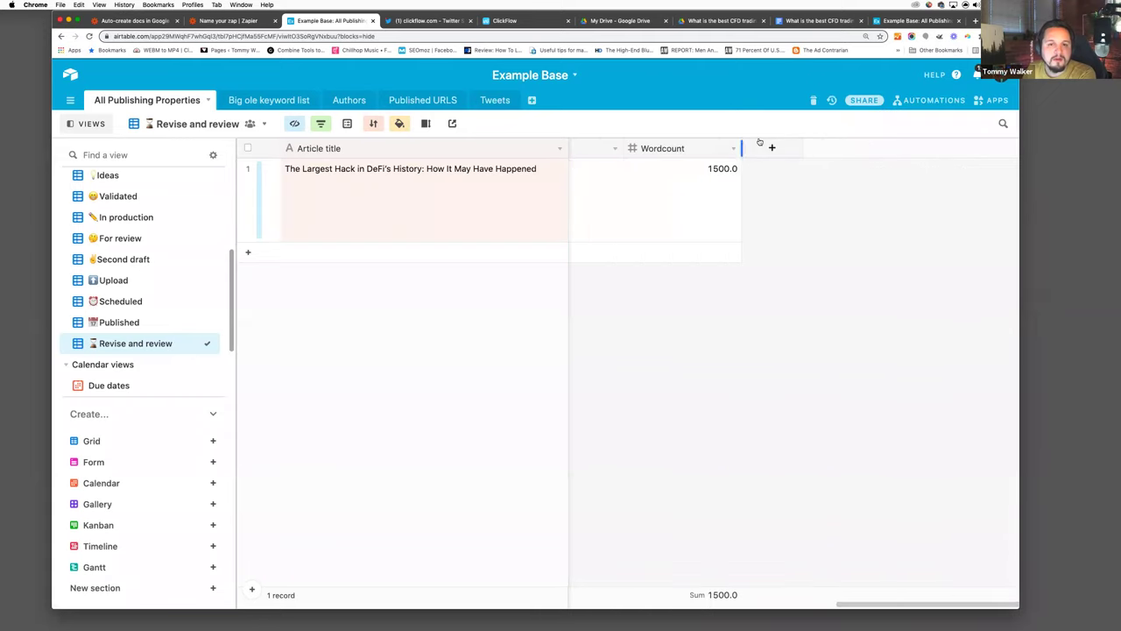
pyautogui.click(771, 148)
pyautogui.write('Cl')
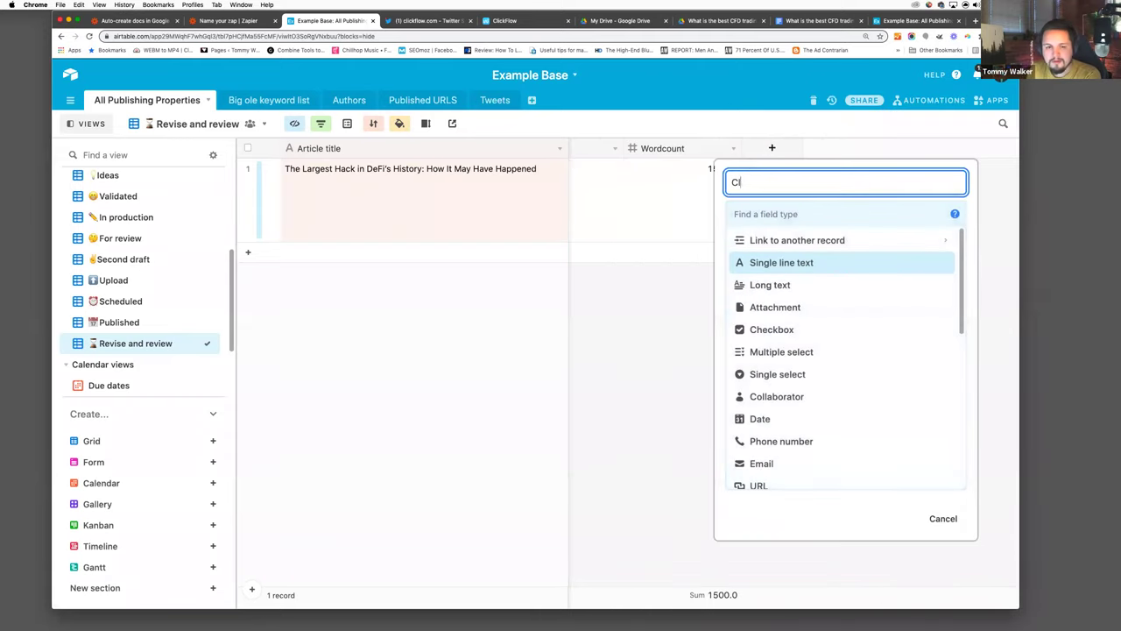
pyautogui.write('ickflow report')
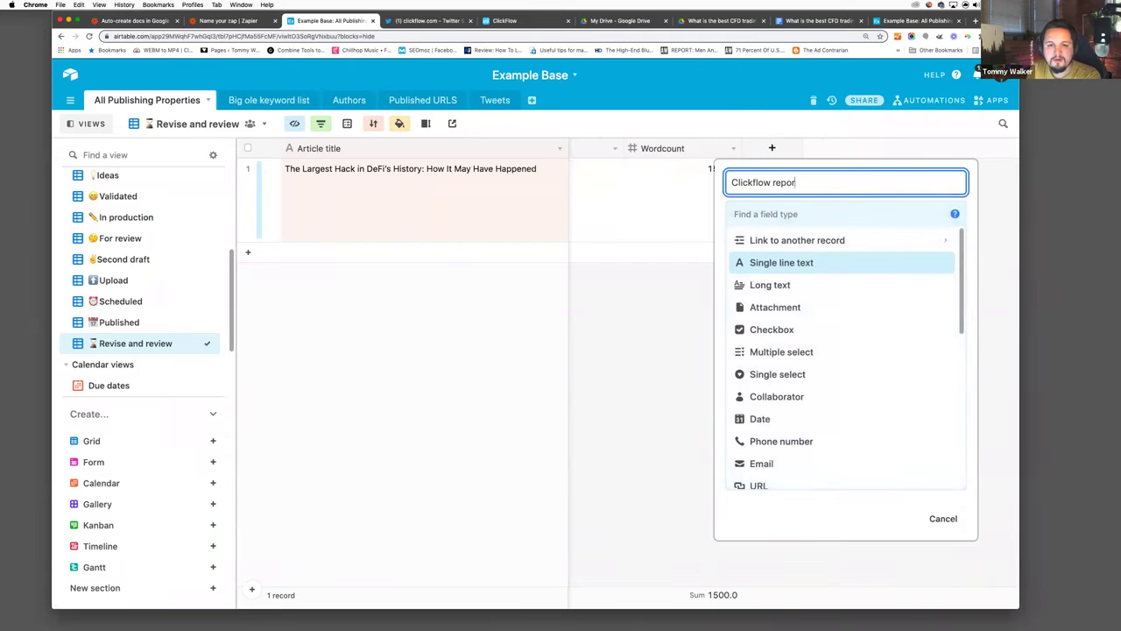
pyautogui.click(787, 210)
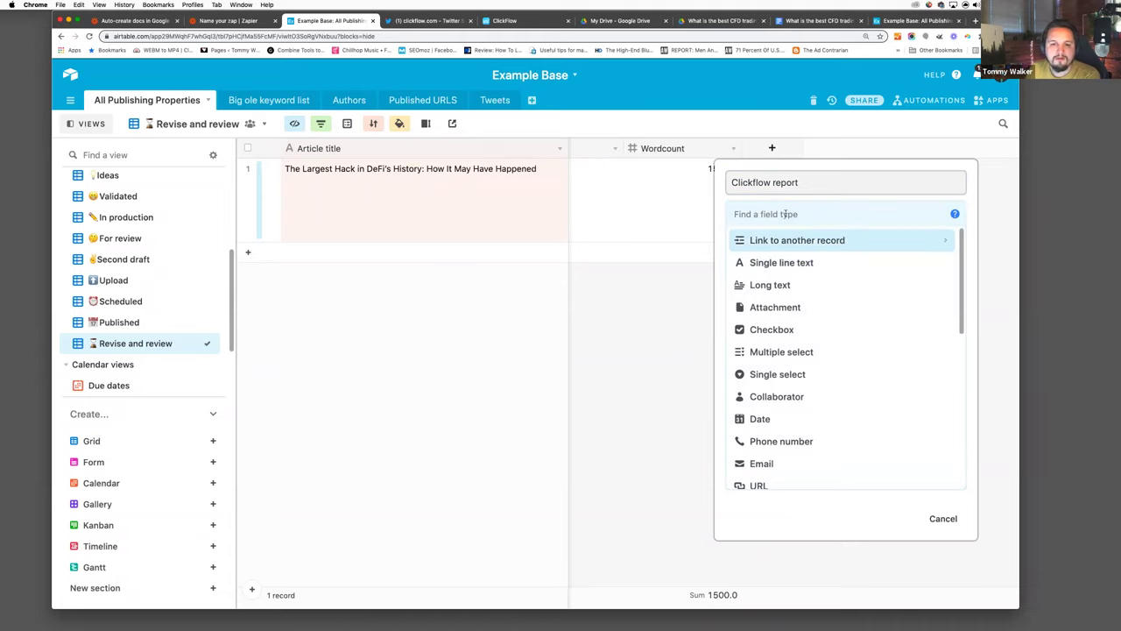
pyautogui.write('url')
pyautogui.press('Return')
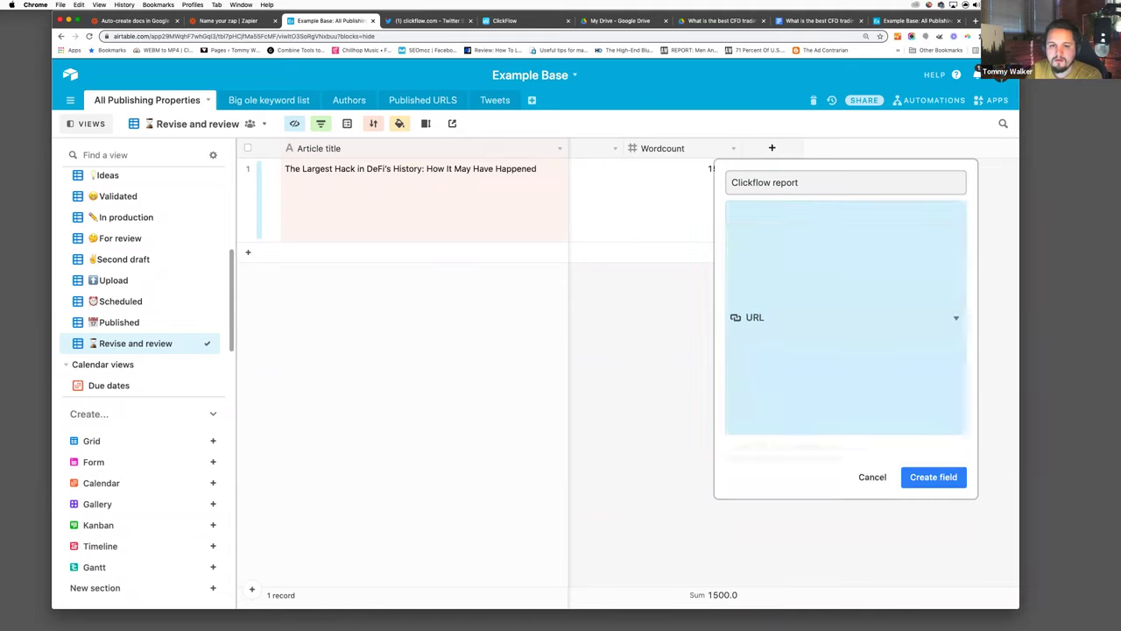
pyautogui.click(953, 280)
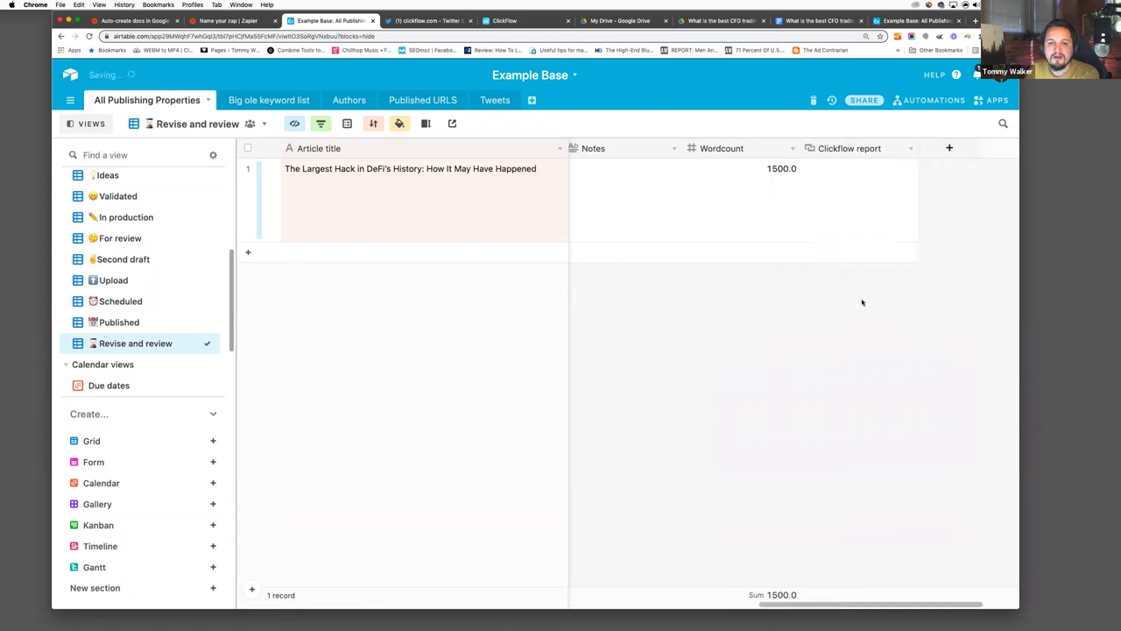
# - Reopen Automation 2 and add an Update record action after the Slack message
pyautogui.click(939, 102)
pyautogui.scroll(-2, 895, 289)
pyautogui.scroll(-3, 898, 361)
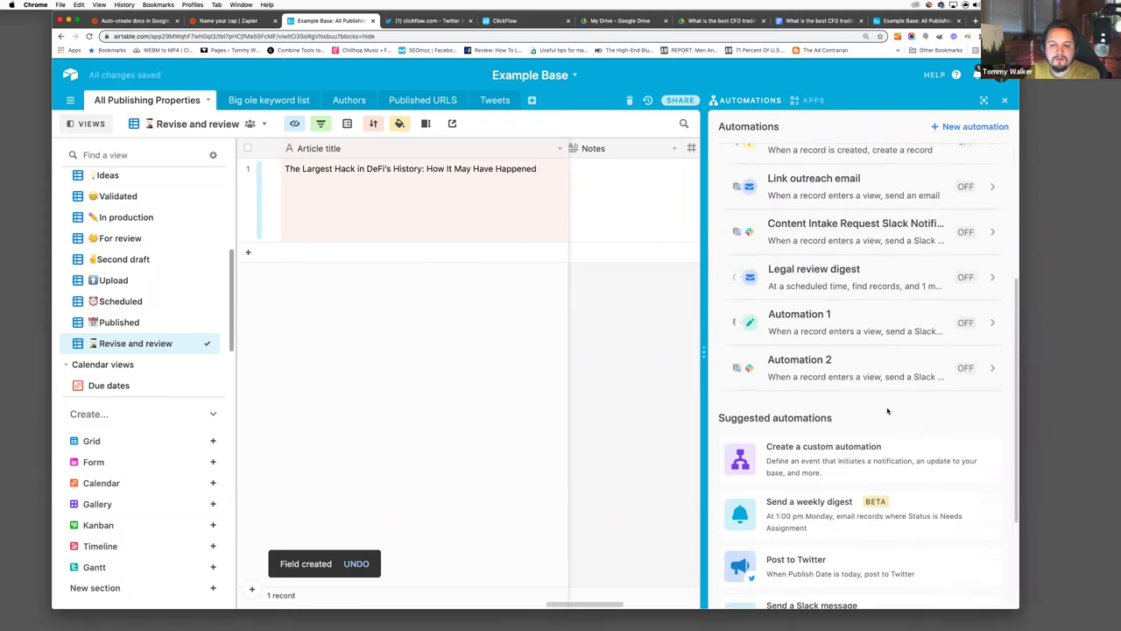
pyautogui.click(850, 373)
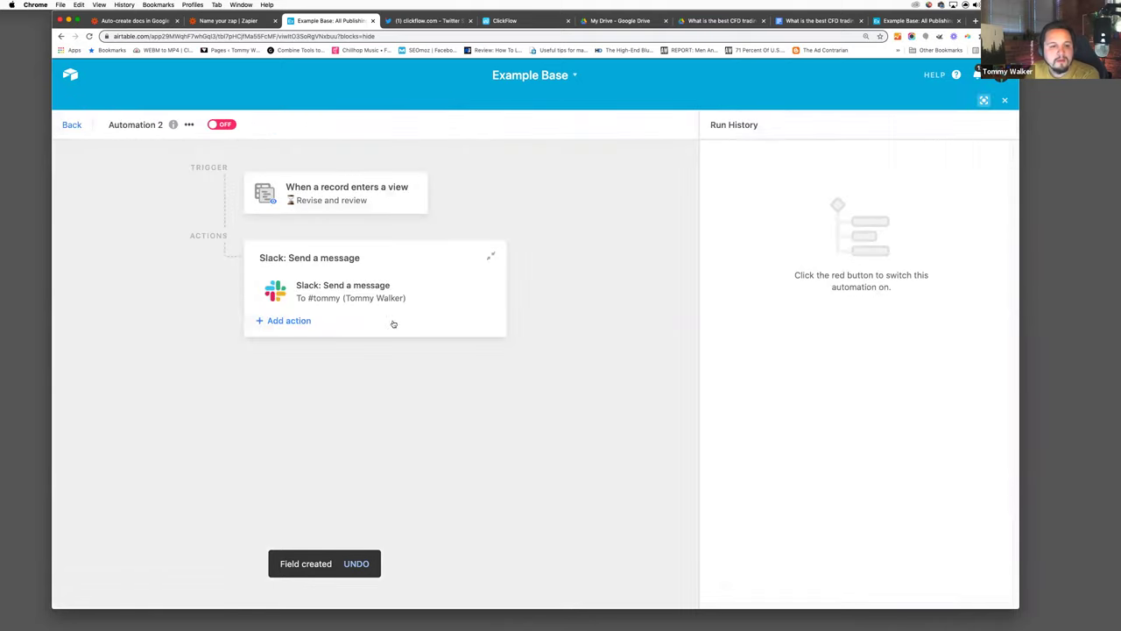
pyautogui.click(289, 321)
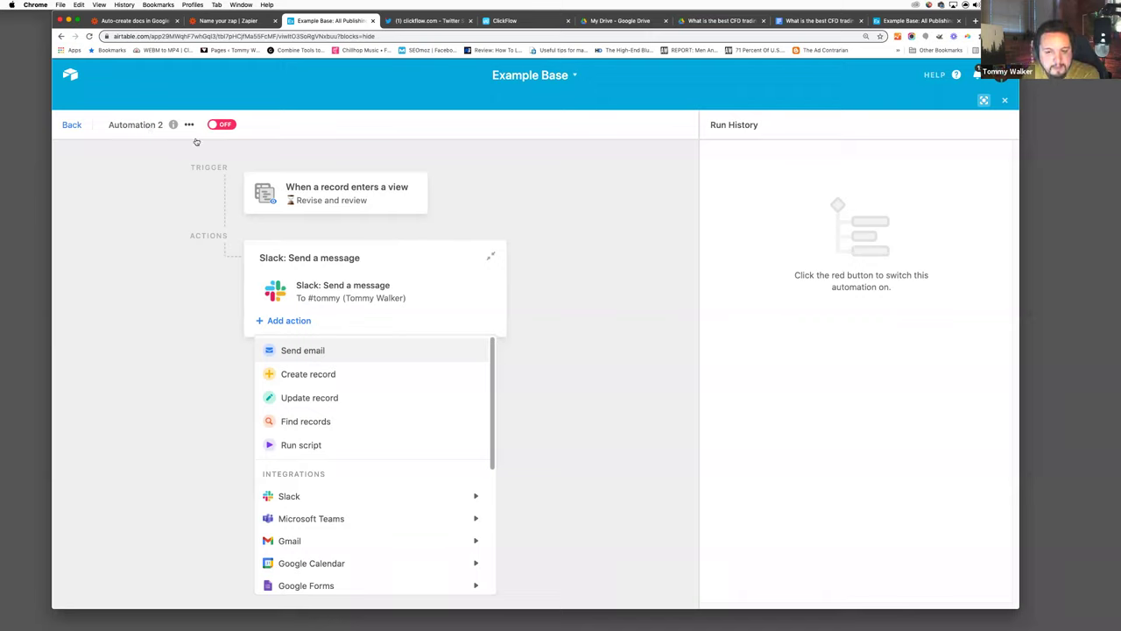
pyautogui.click(210, 284)
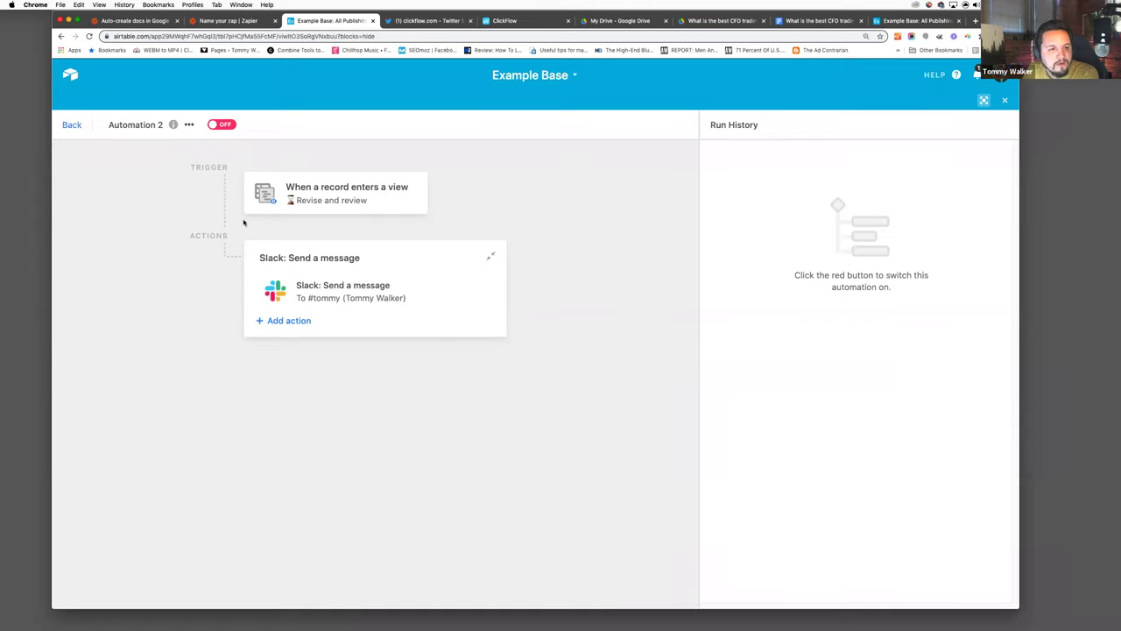
pyautogui.click(299, 322)
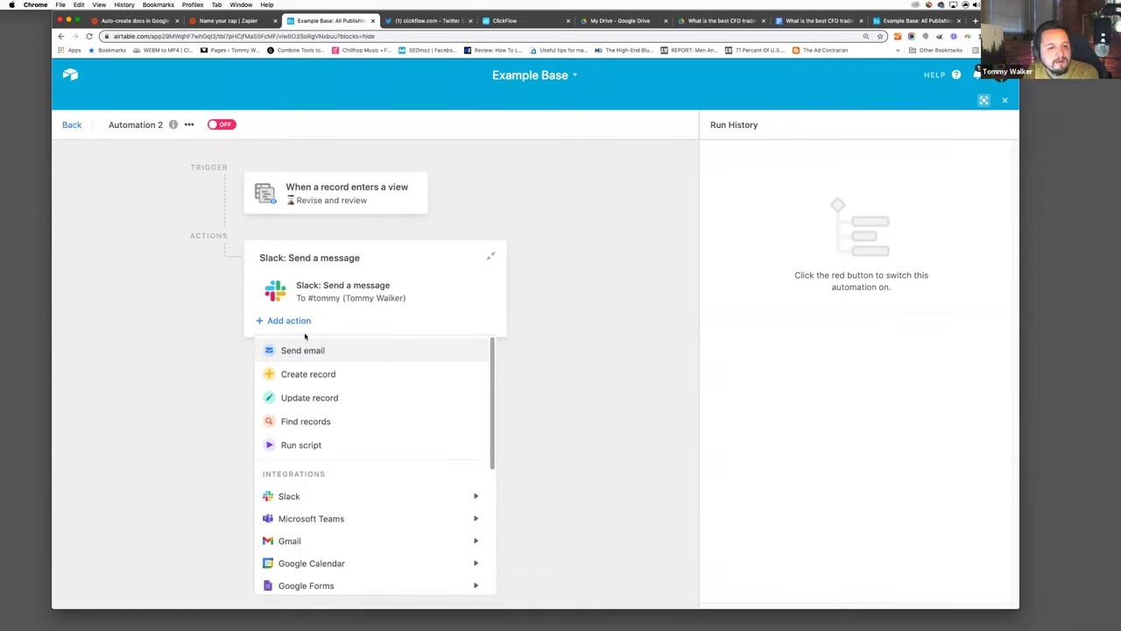
pyautogui.click(334, 397)
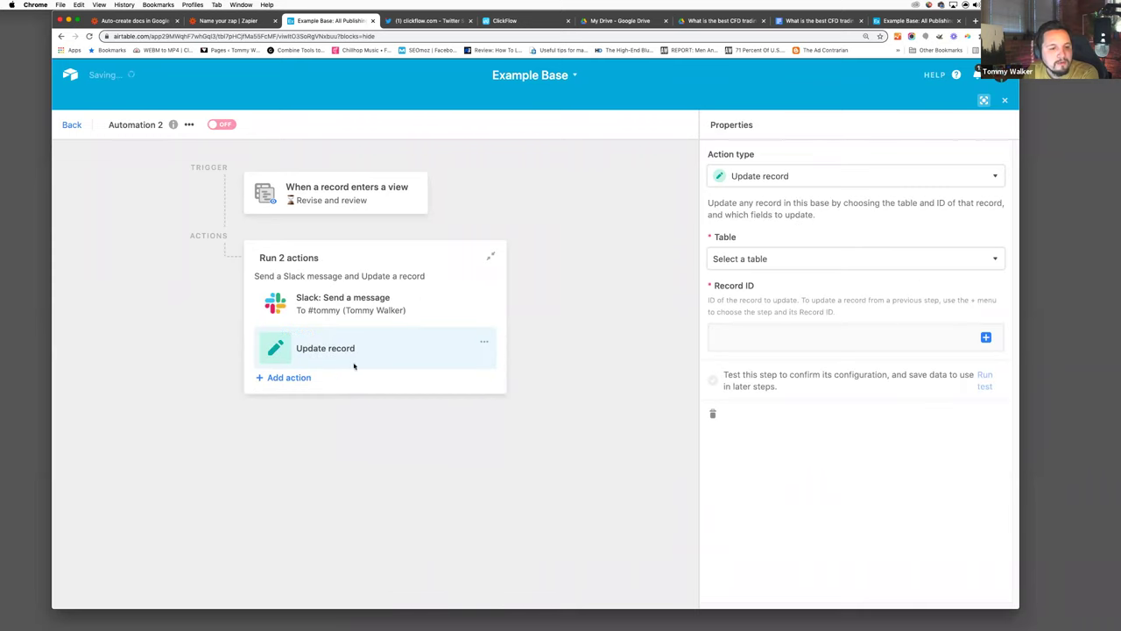
# - Set the update action's table to All Publishing Properties and its record ID to the trigger record's Airtable record ID
pyautogui.click(774, 260)
pyautogui.click(771, 305)
pyautogui.click(986, 338)
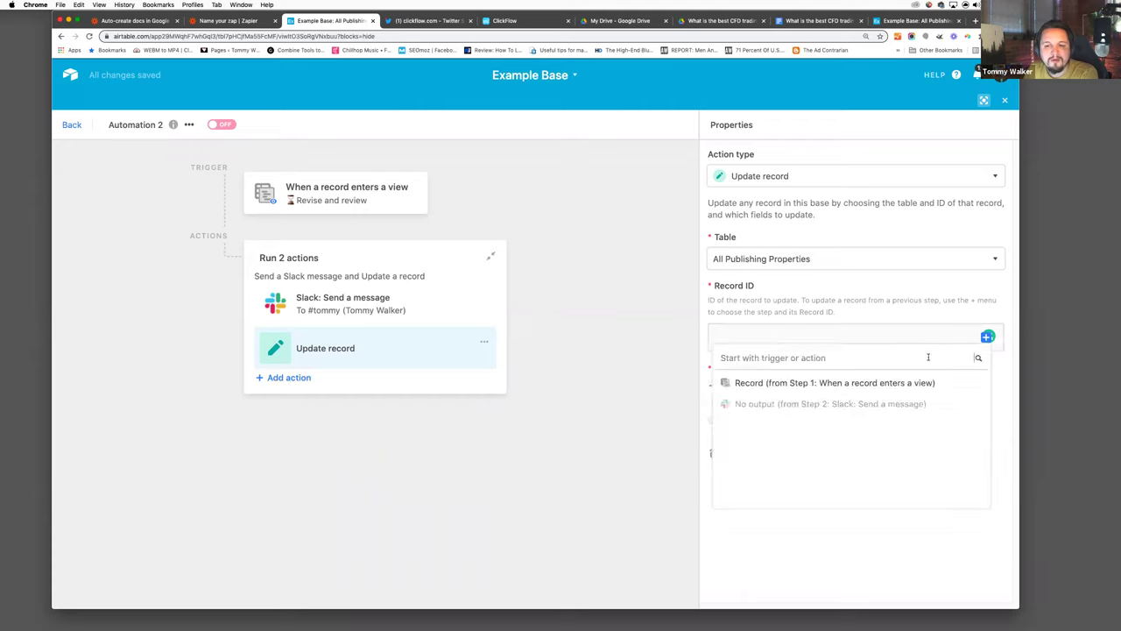
pyautogui.click(954, 384)
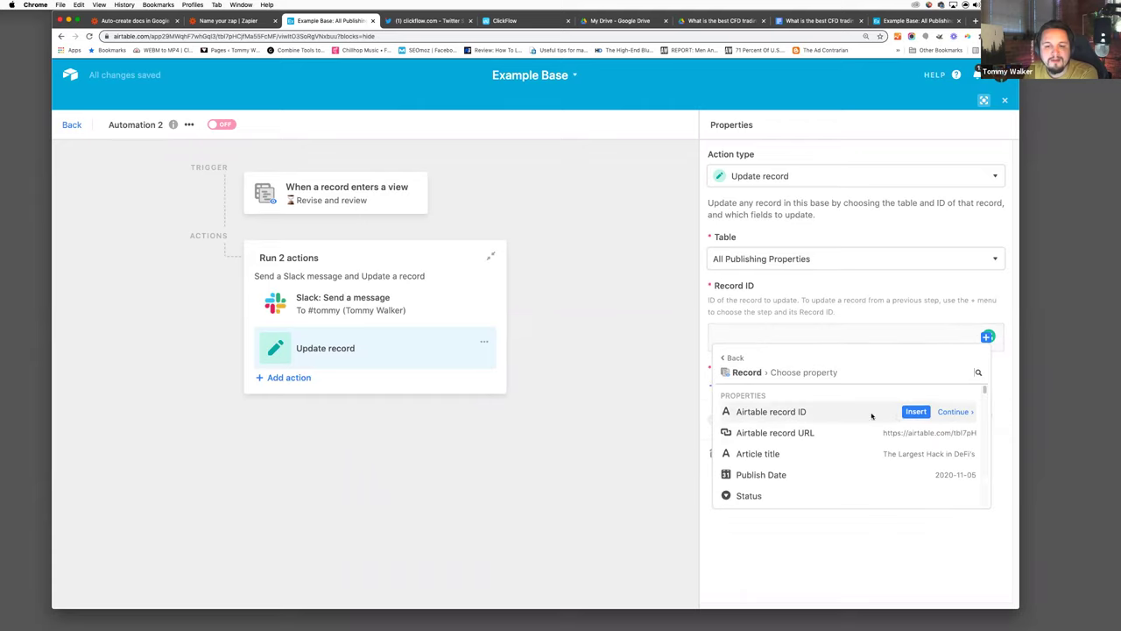
pyautogui.click(916, 412)
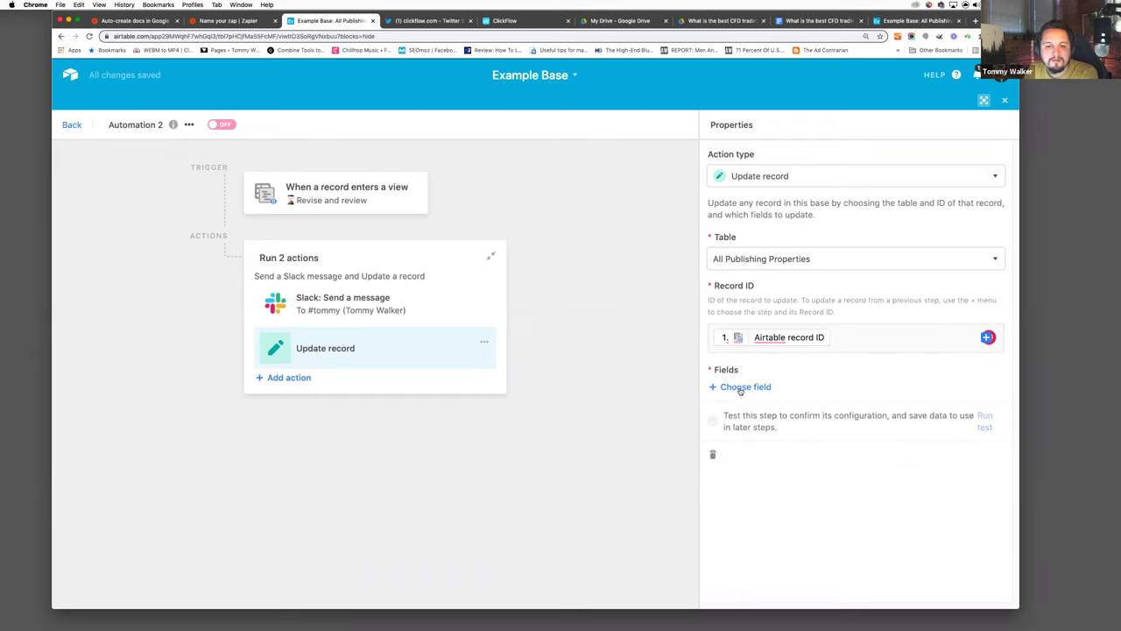
pyautogui.click(741, 388)
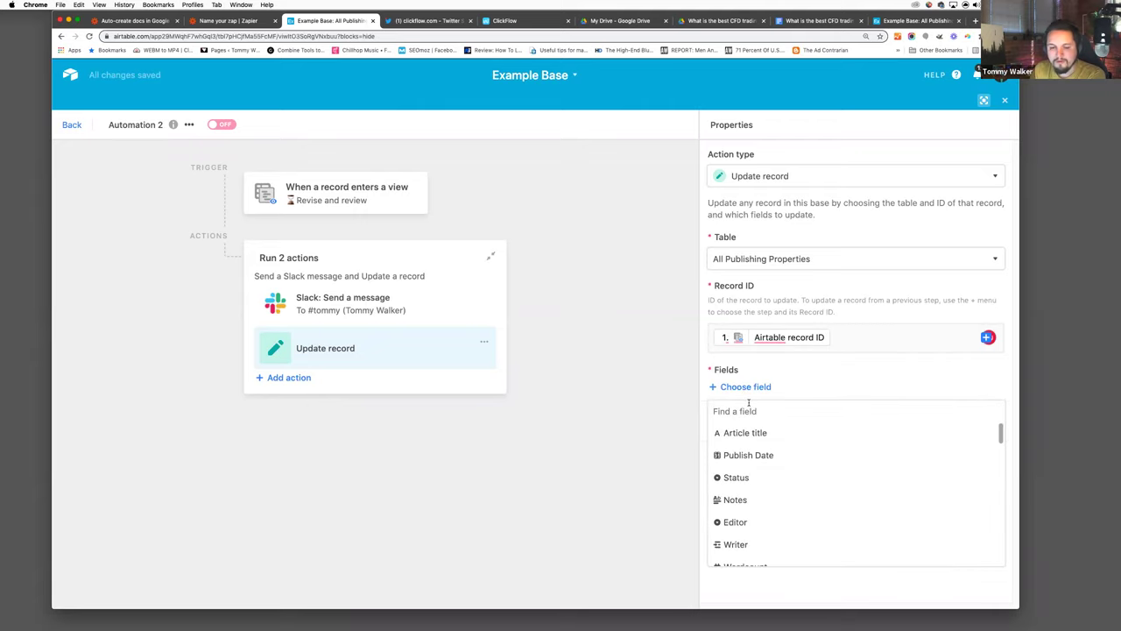
pyautogui.write('click')
pyautogui.press('Return')
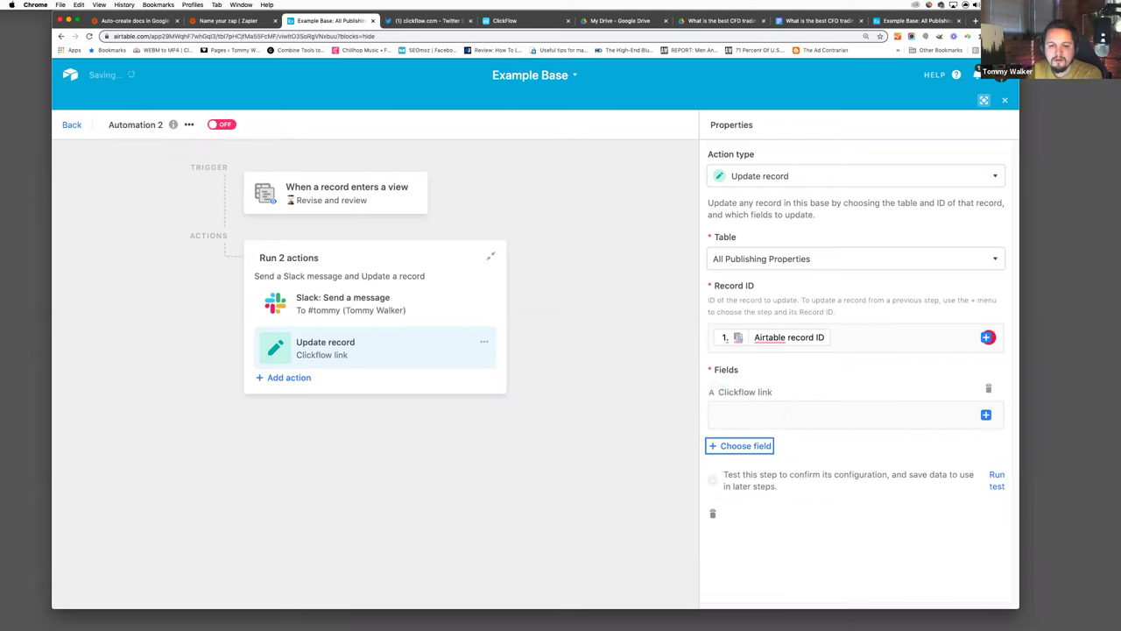
pyautogui.click(731, 410)
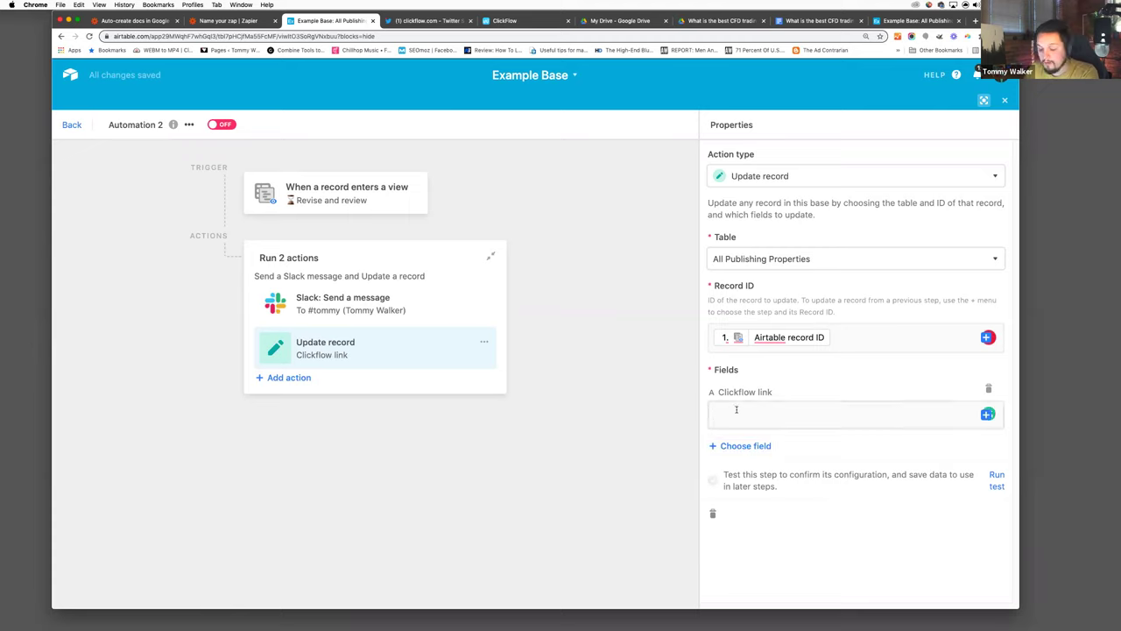
pyautogui.write('https://app.clickflow.com/sites/6017/content')
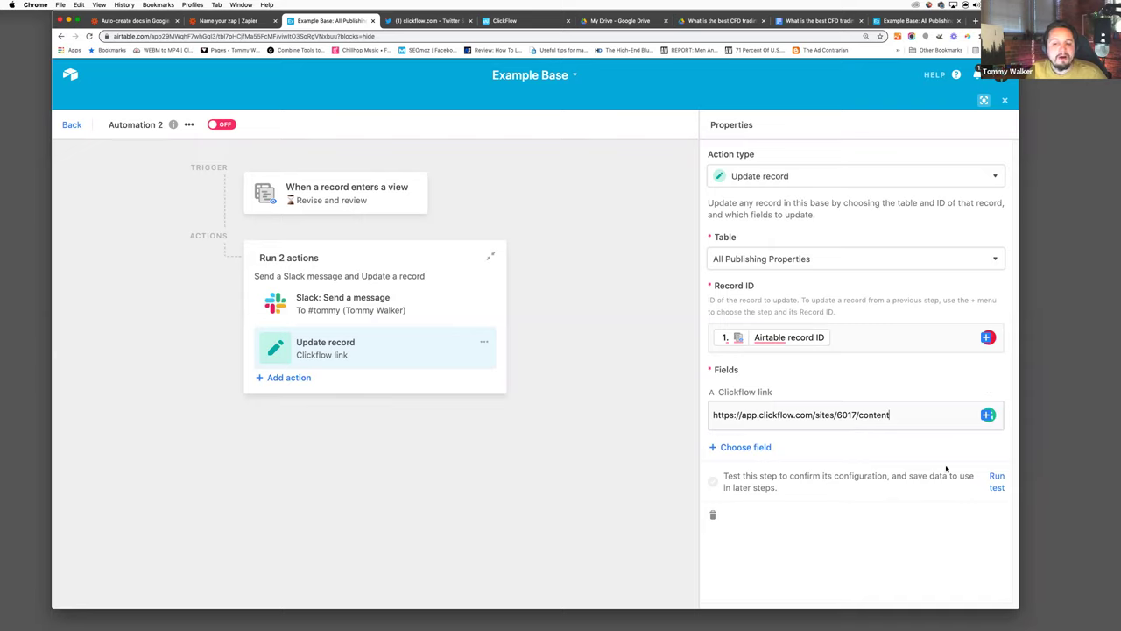
pyautogui.click(997, 481)
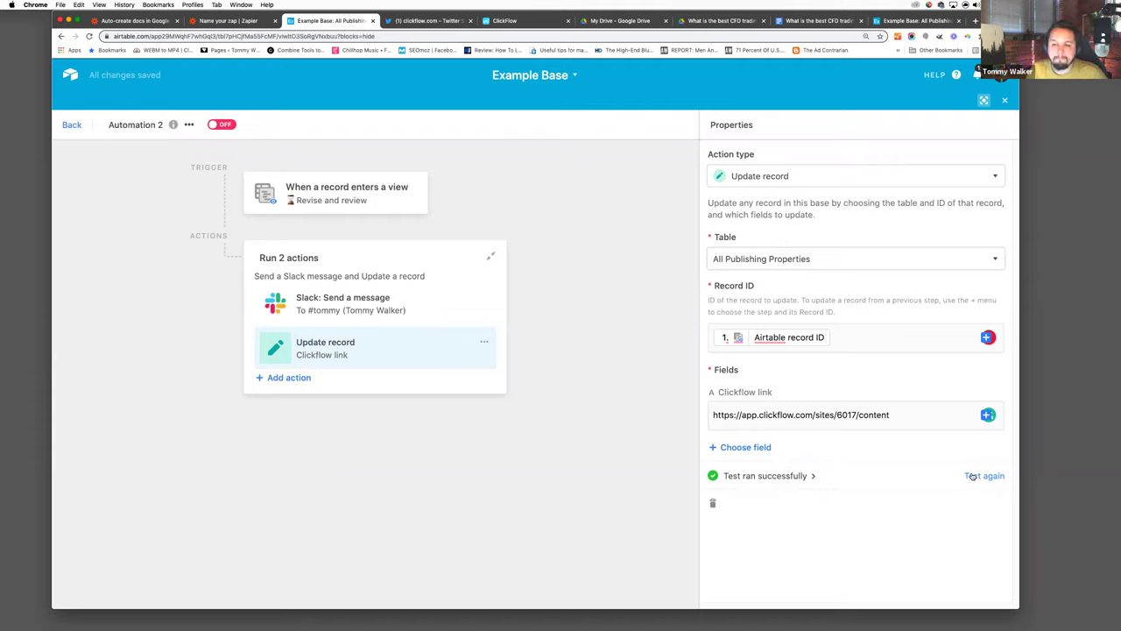
pyautogui.click(576, 227)
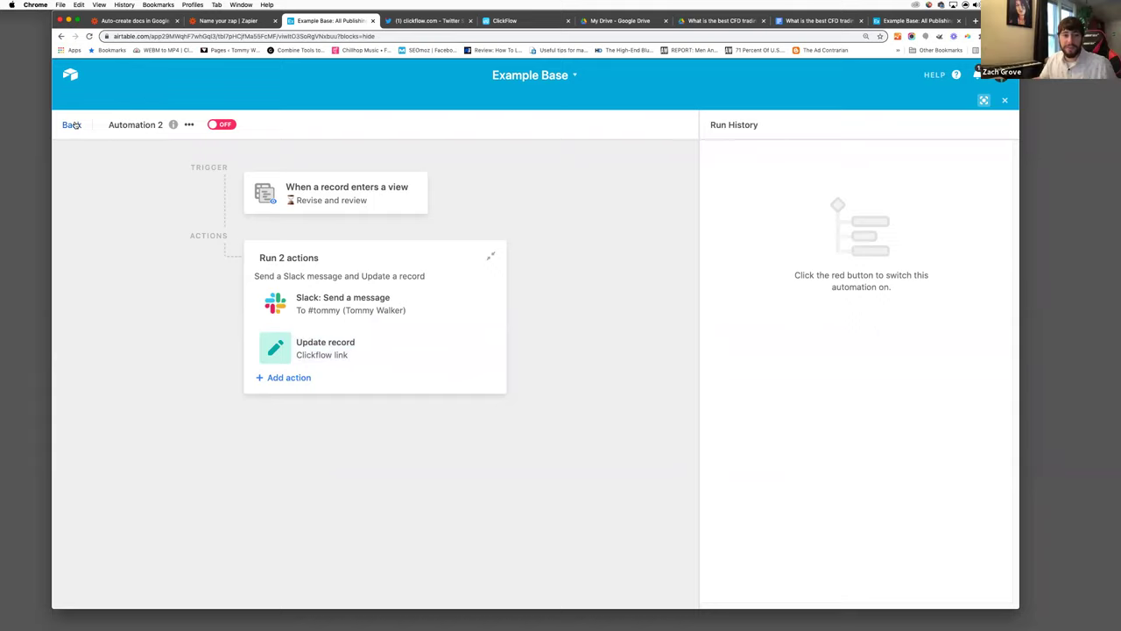
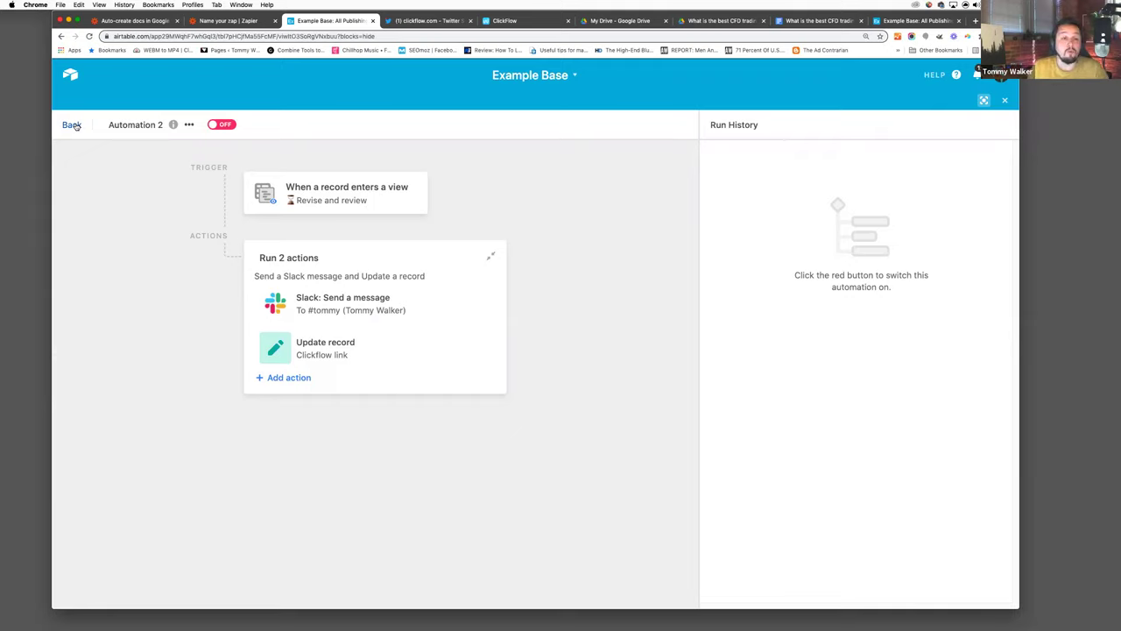
# - Look through the Slack message action's available channels and users and the alternative action types, leaving its settings as they are
pyautogui.click(357, 309)
pyautogui.click(775, 259)
pyautogui.scroll(-5, 753, 406)
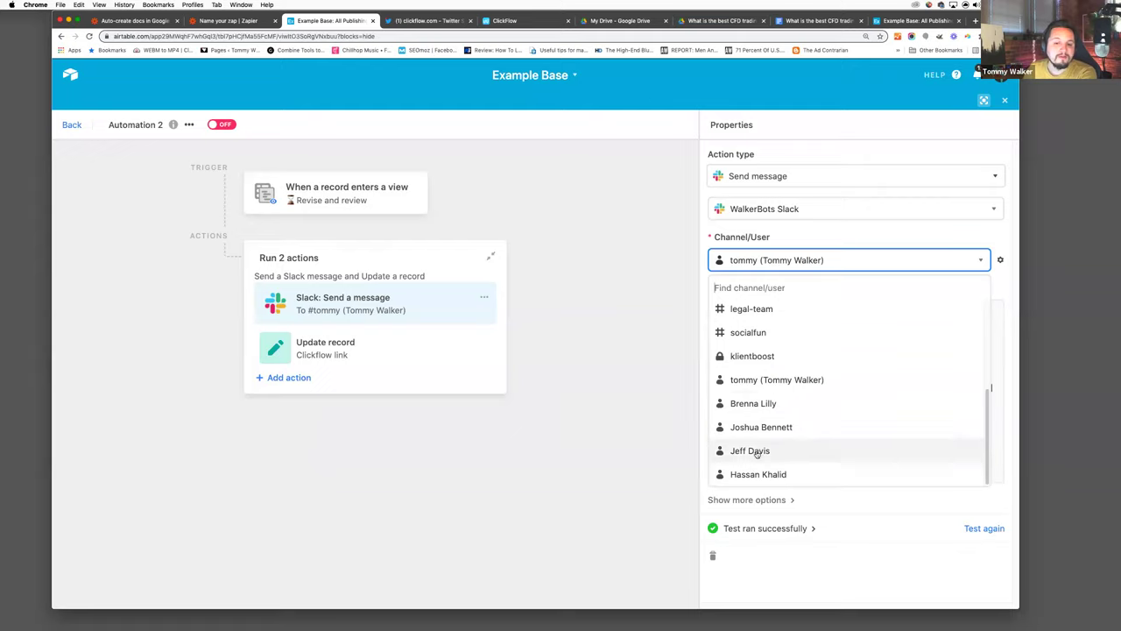
pyautogui.click(626, 332)
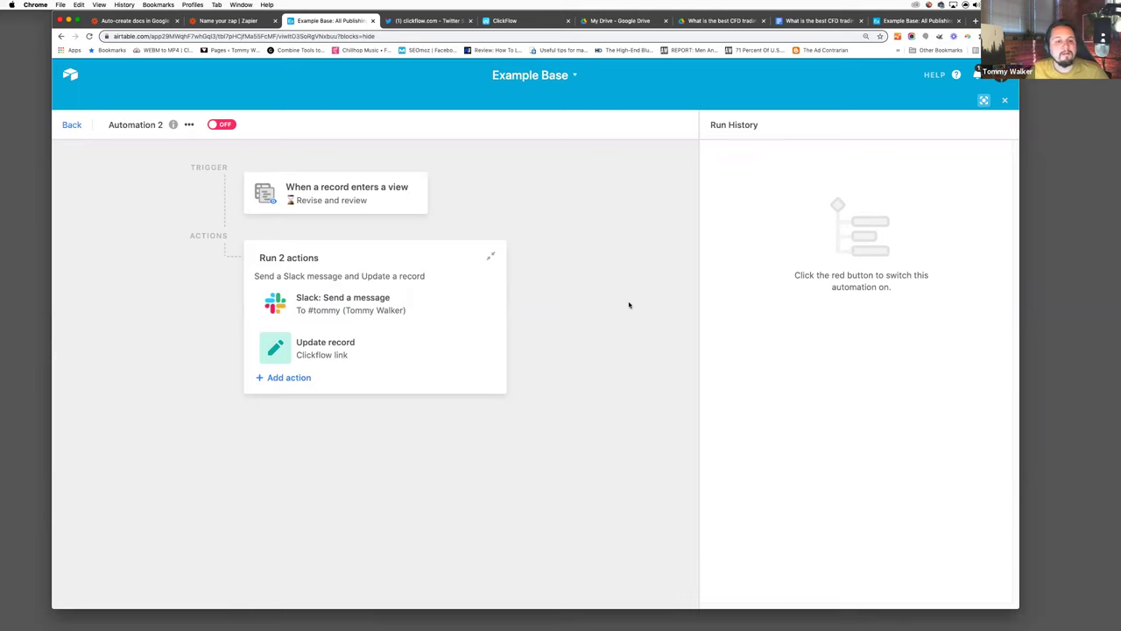
pyautogui.click(394, 307)
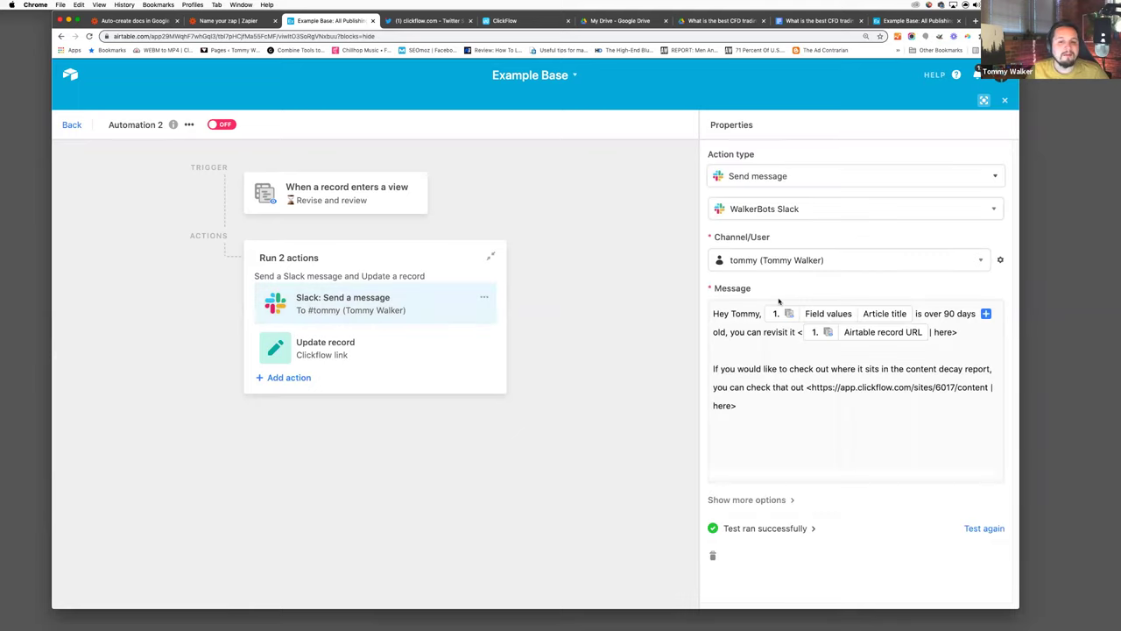
pyautogui.click(787, 178)
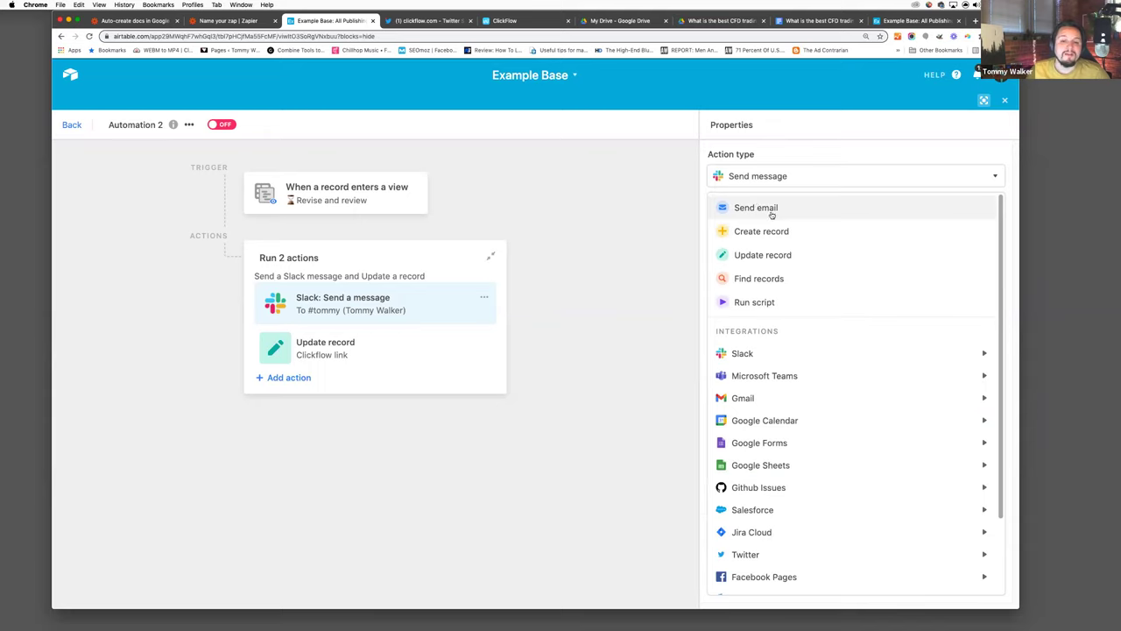
pyautogui.click(849, 161)
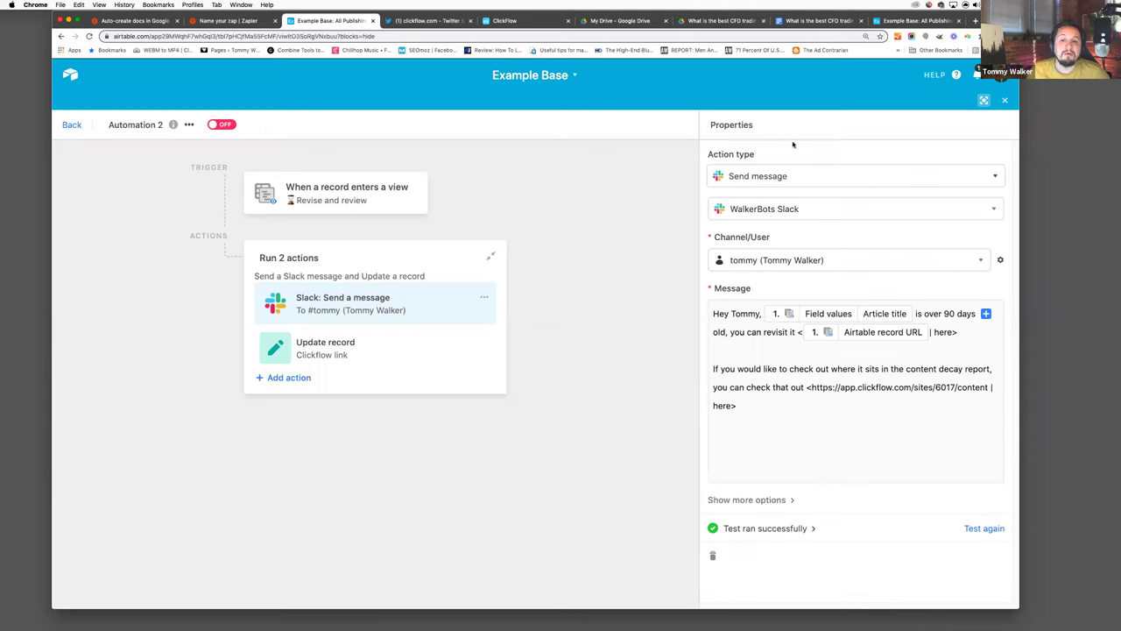
pyautogui.click(604, 342)
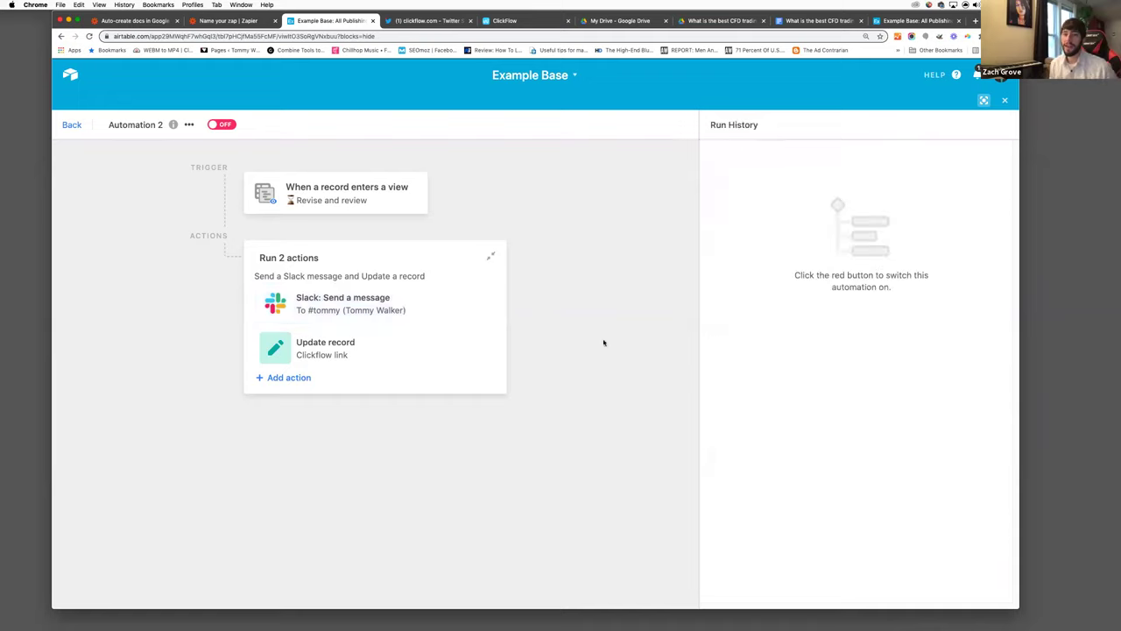
# - Return to the Revise and review grid, unhide the Clickflow link field, and hide the Clickflow report field
pyautogui.click(1005, 103)
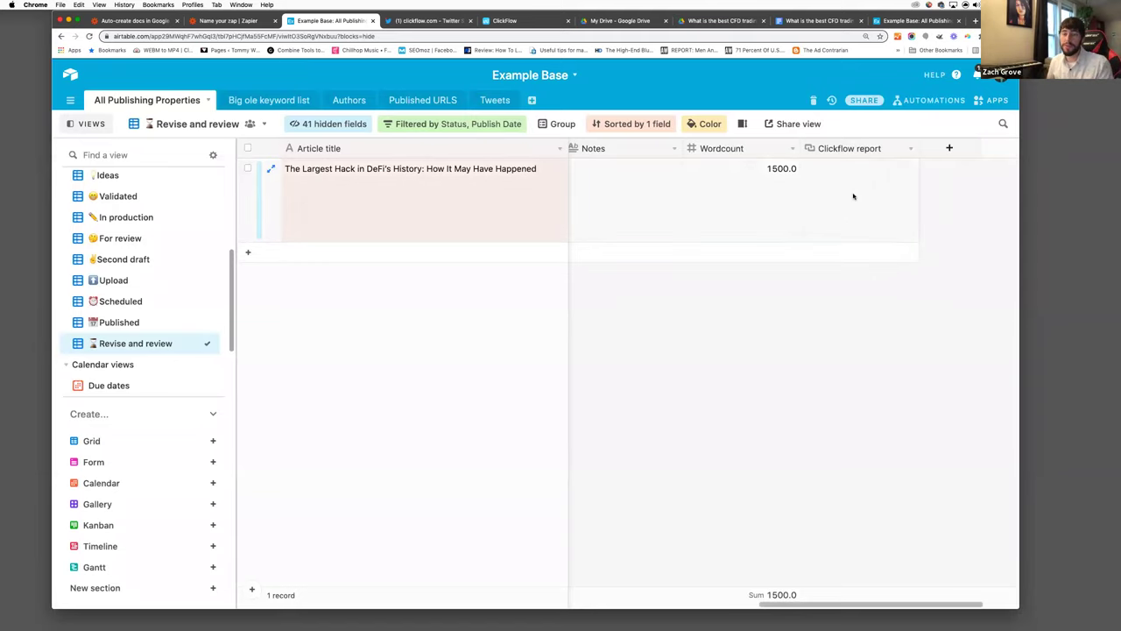
pyautogui.doubleClick(876, 150)
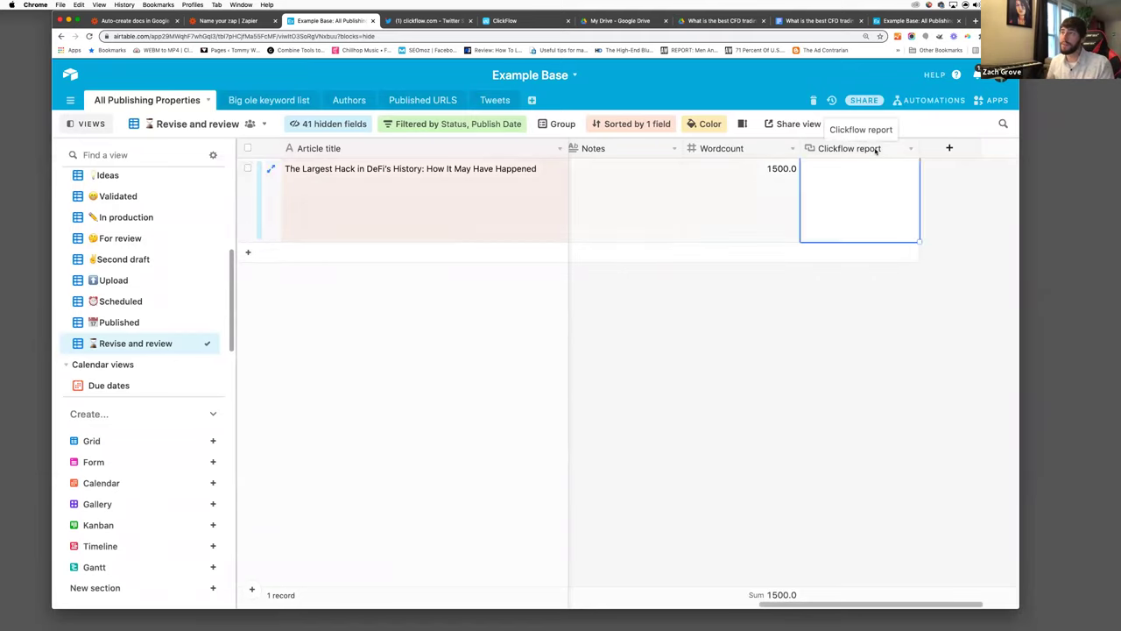
pyautogui.click(943, 153)
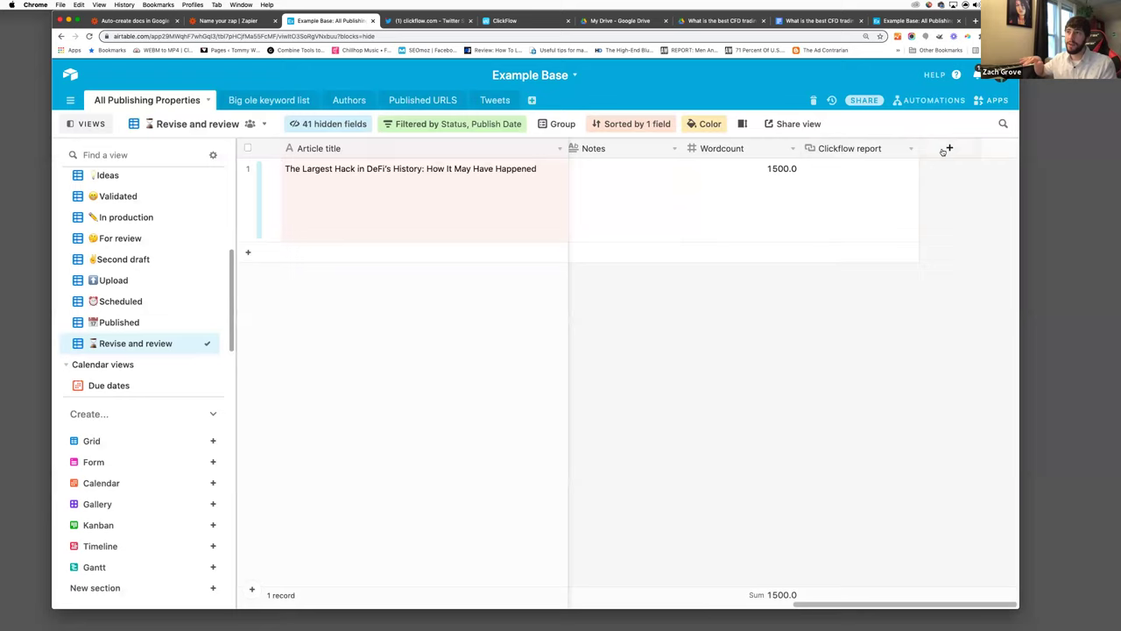
pyautogui.click(948, 149)
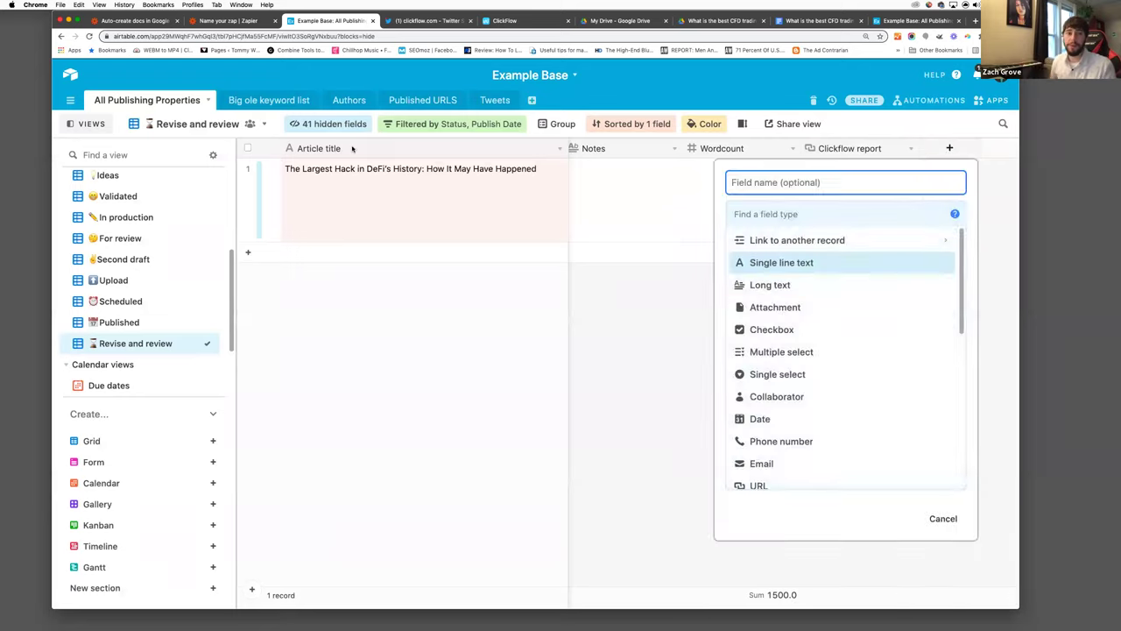
pyautogui.click(299, 129)
pyautogui.click(300, 132)
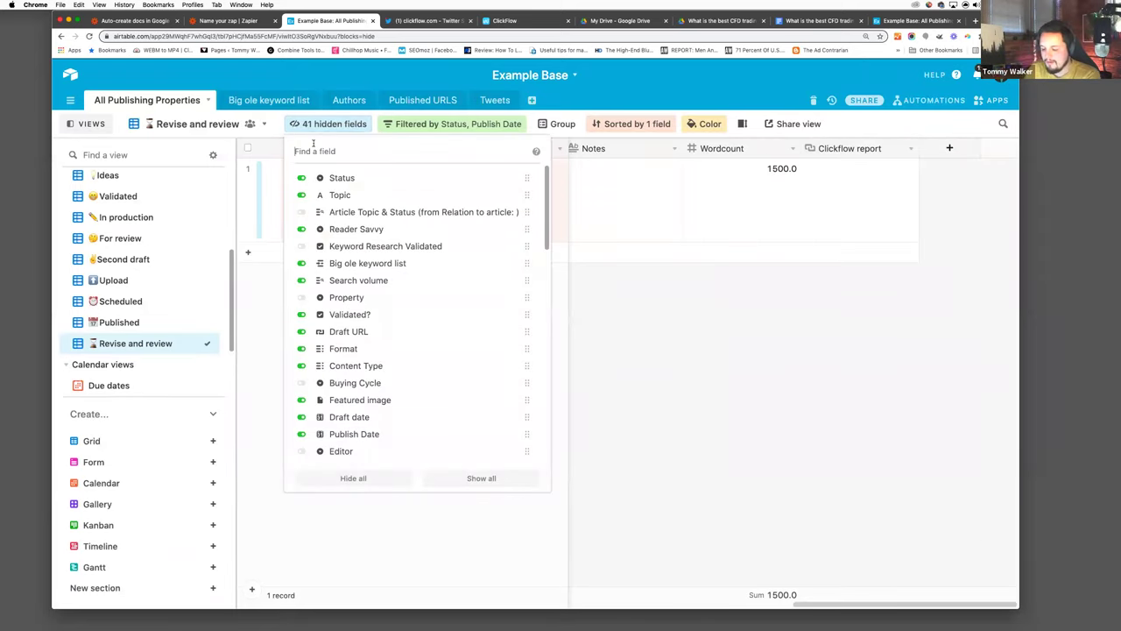
pyautogui.click(313, 148)
pyautogui.write('click')
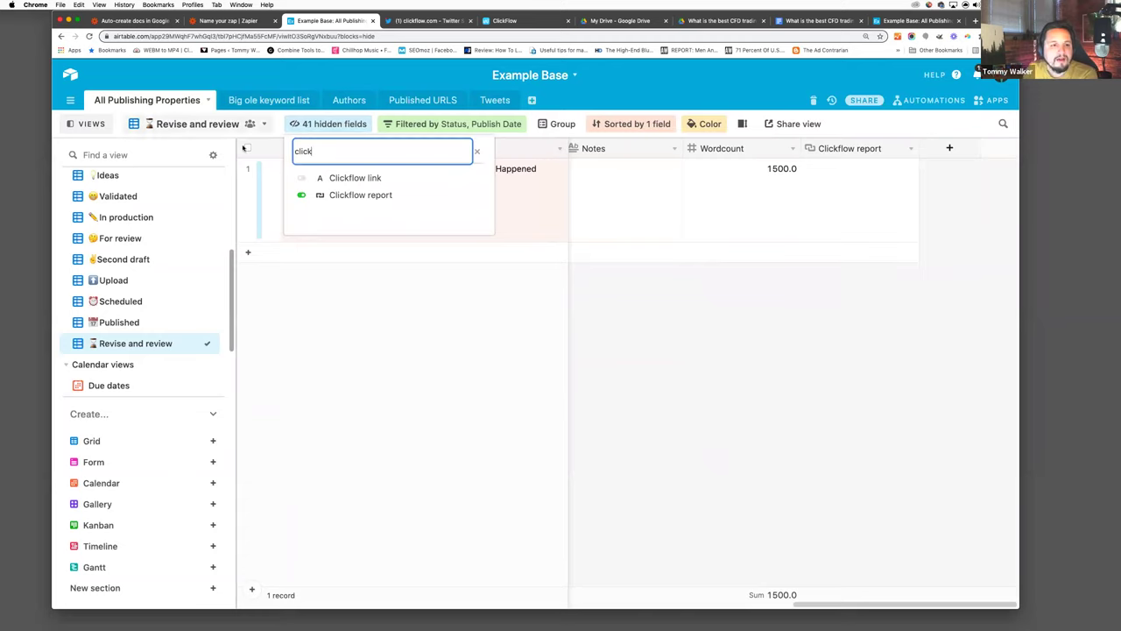
pyautogui.click(302, 178)
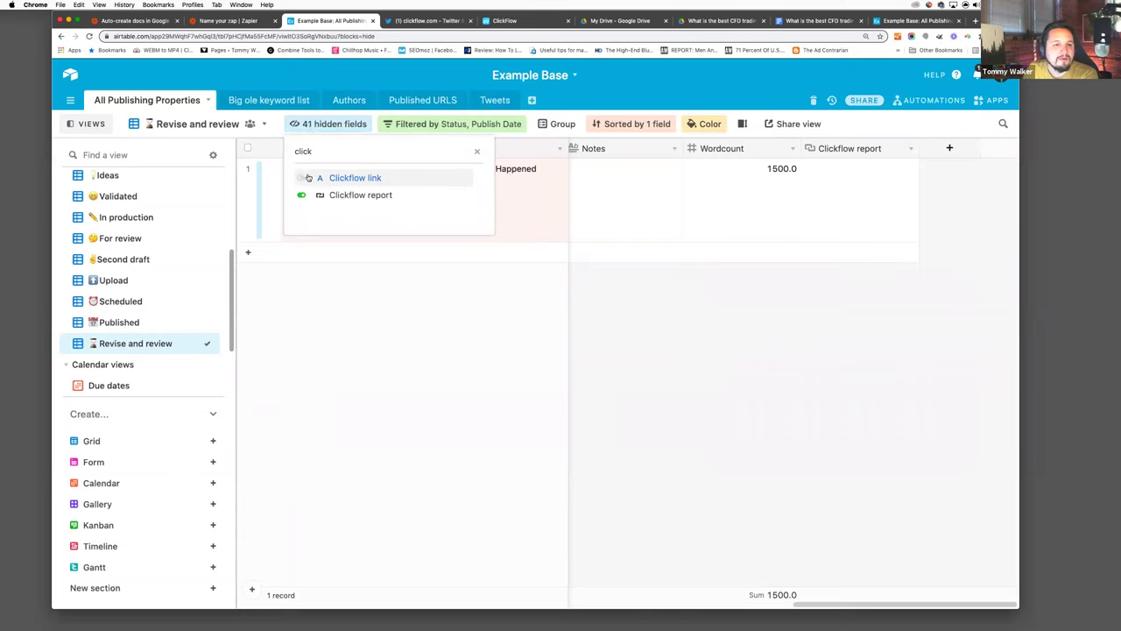
pyautogui.click(771, 297)
pyautogui.rightClick(972, 149)
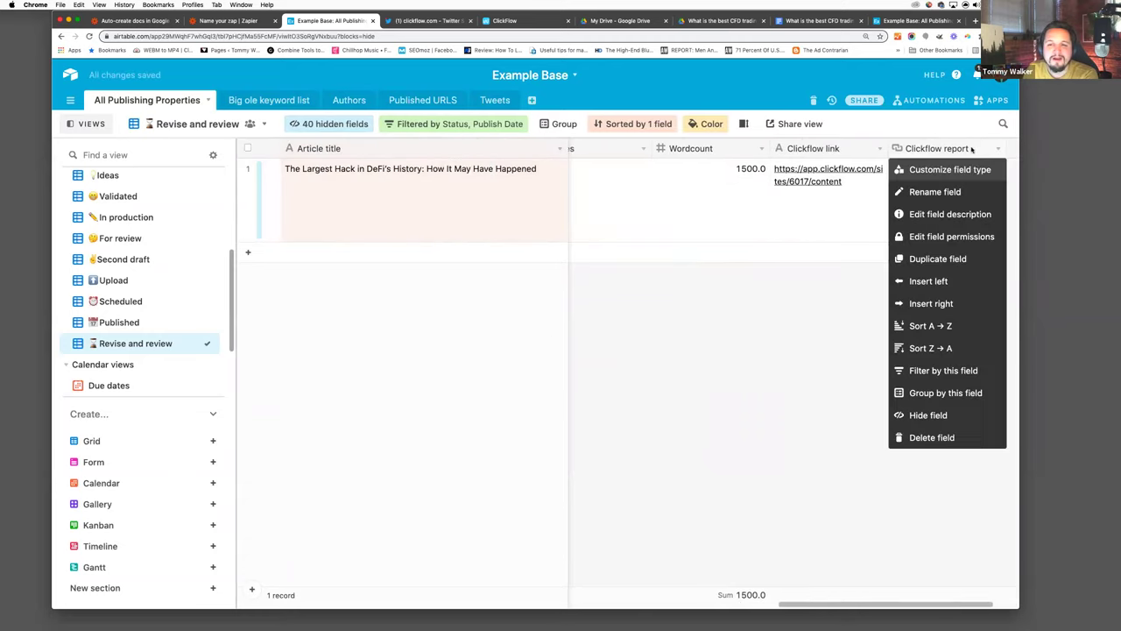
pyautogui.click(942, 413)
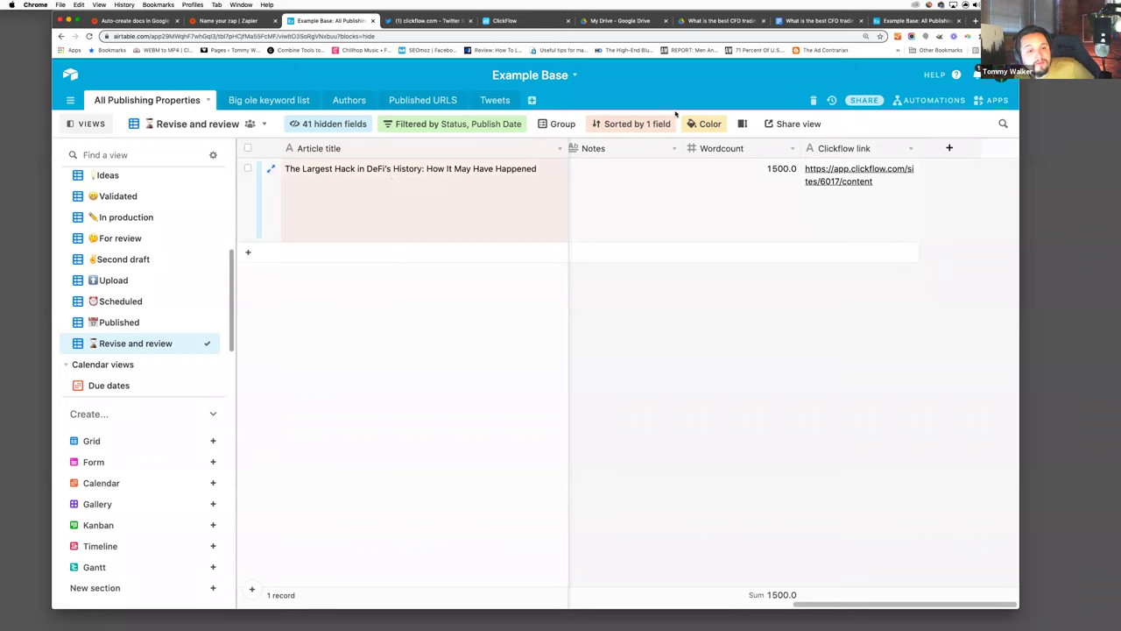
# - Switch to the For review view and open the Slack Notify Editors automation
pyautogui.click(112, 240)
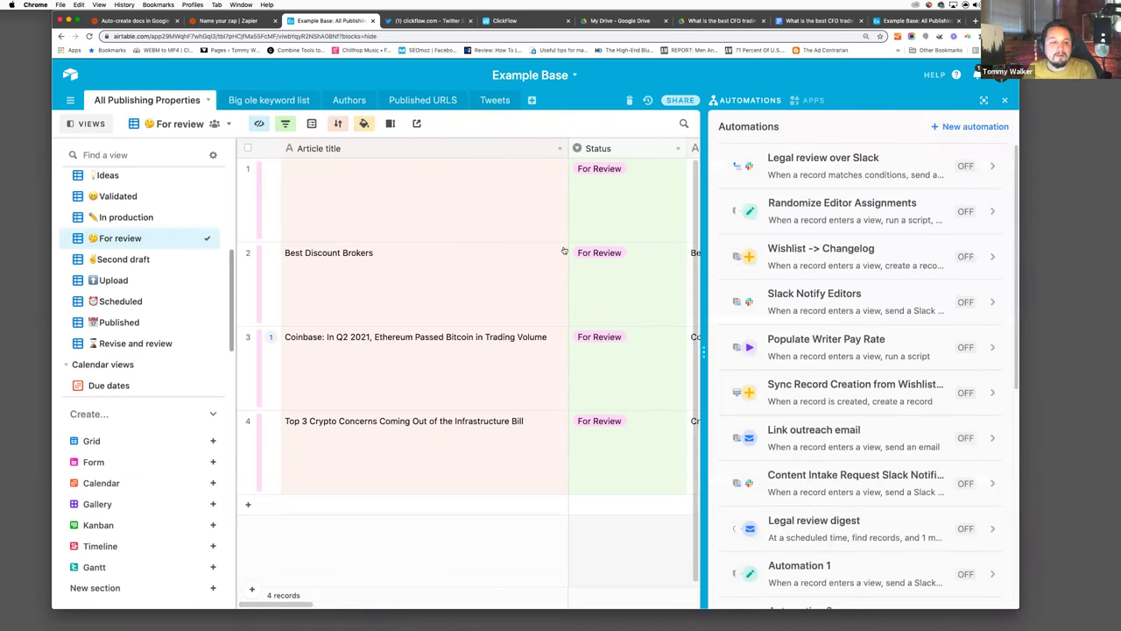
pyautogui.scroll(-5, 861, 223)
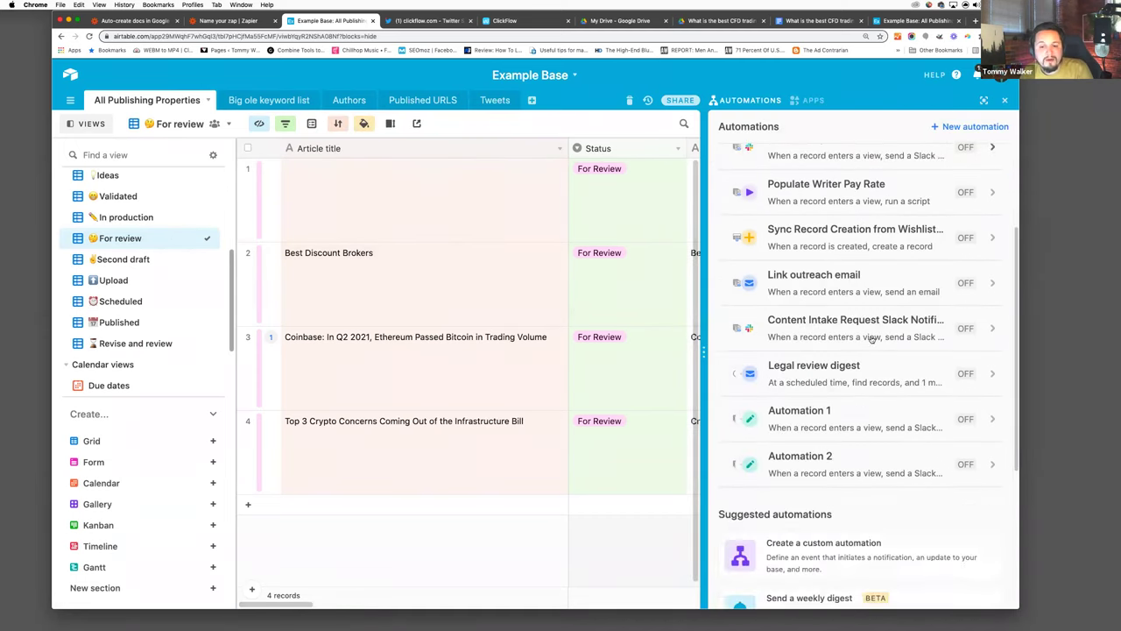
pyautogui.scroll(3, 825, 286)
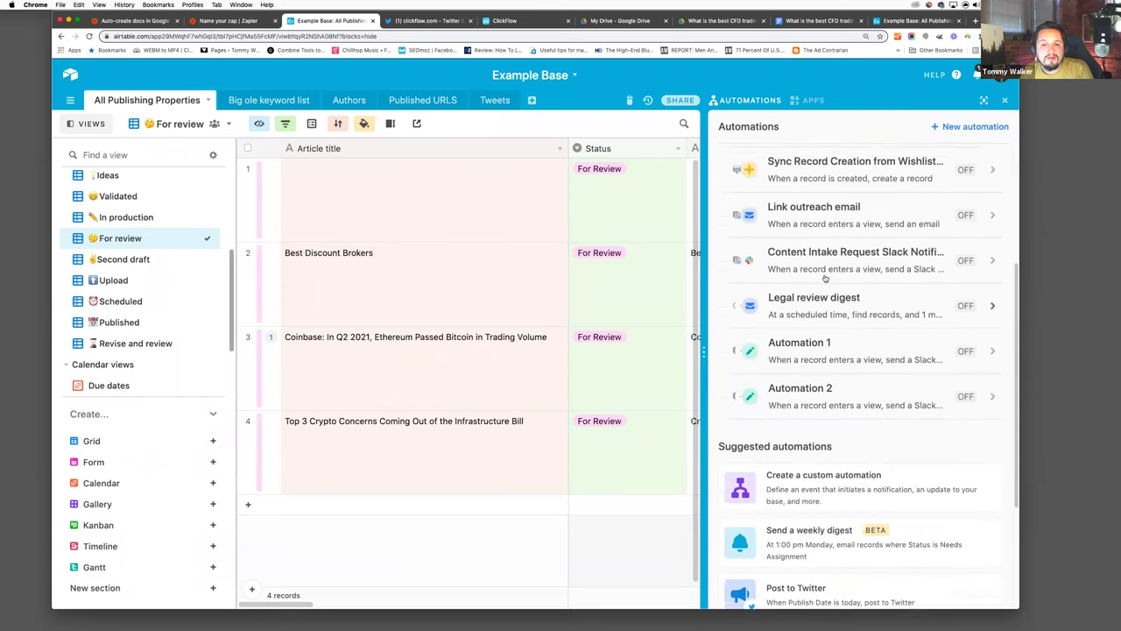
pyautogui.scroll(2, 823, 273)
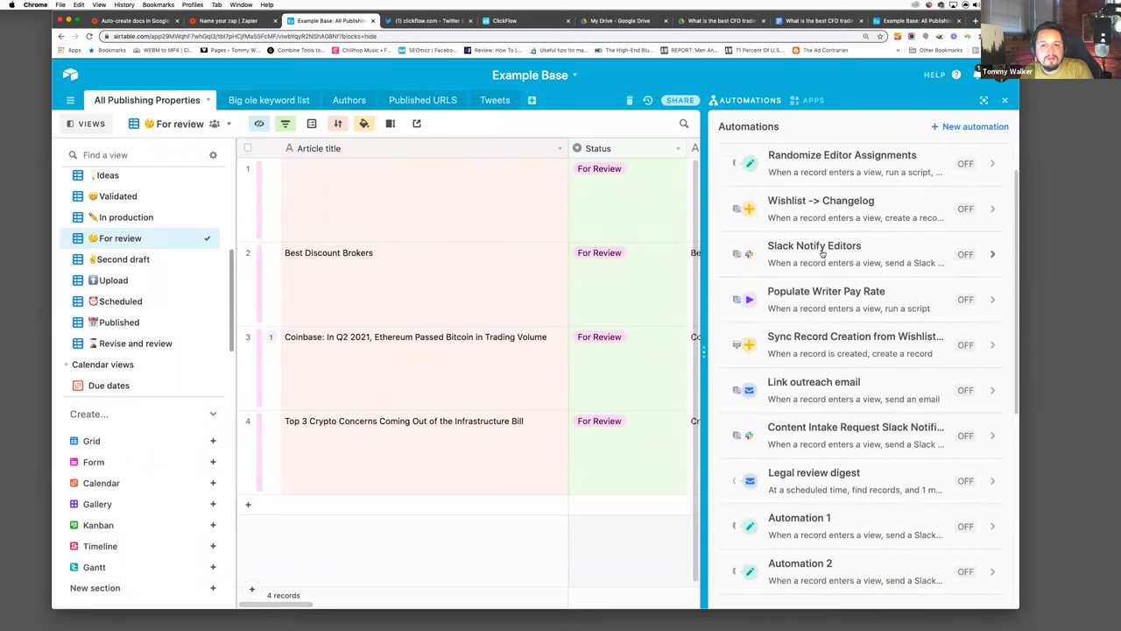
pyautogui.click(823, 252)
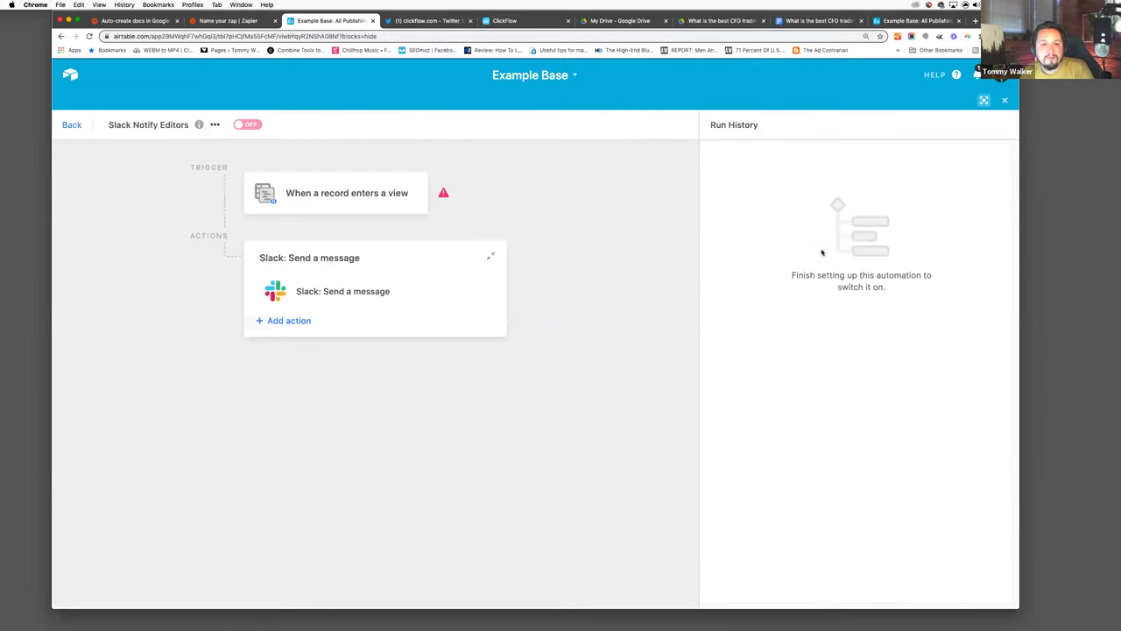
# - Set the trigger's view to For review in the All Publishing Properties table and run the trigger test
pyautogui.click(343, 195)
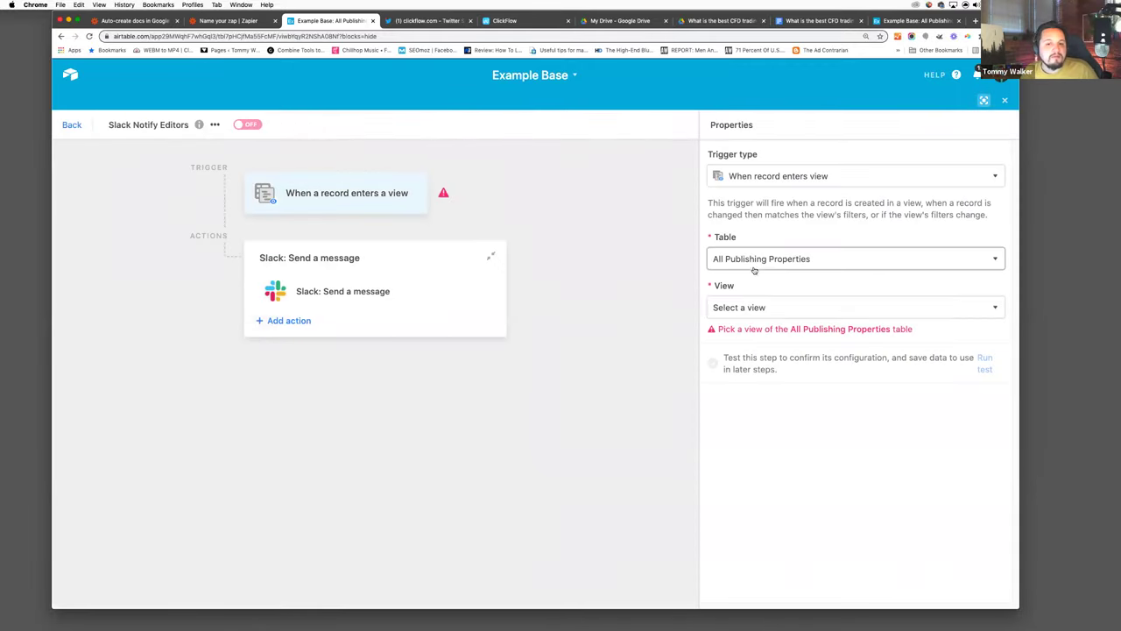
pyautogui.click(750, 307)
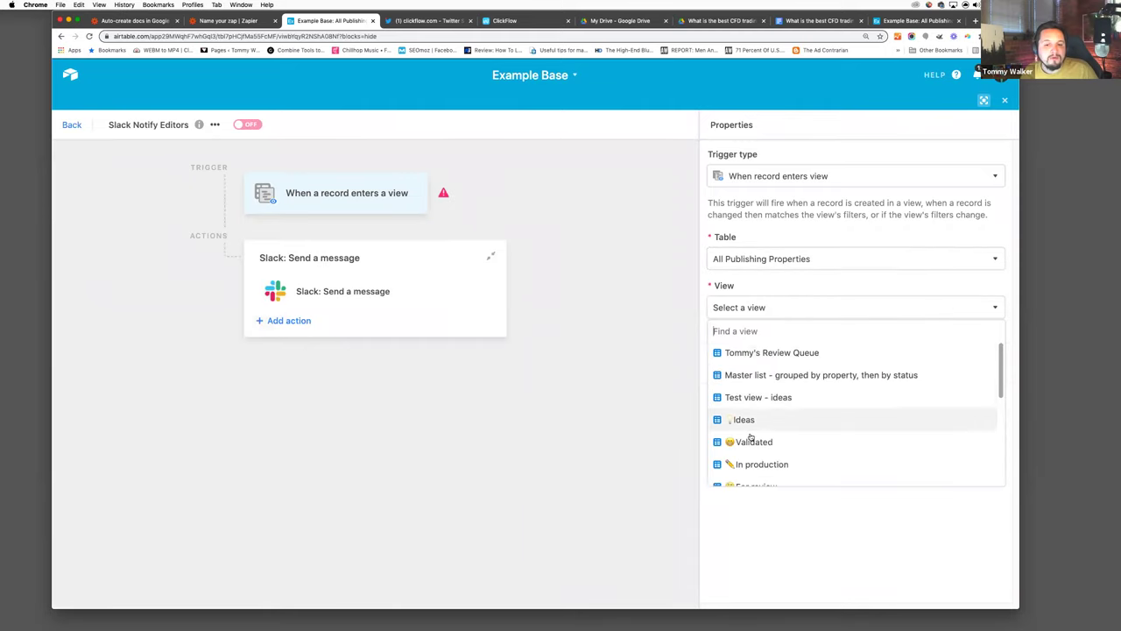
pyautogui.scroll(-1, 766, 468)
pyautogui.click(766, 472)
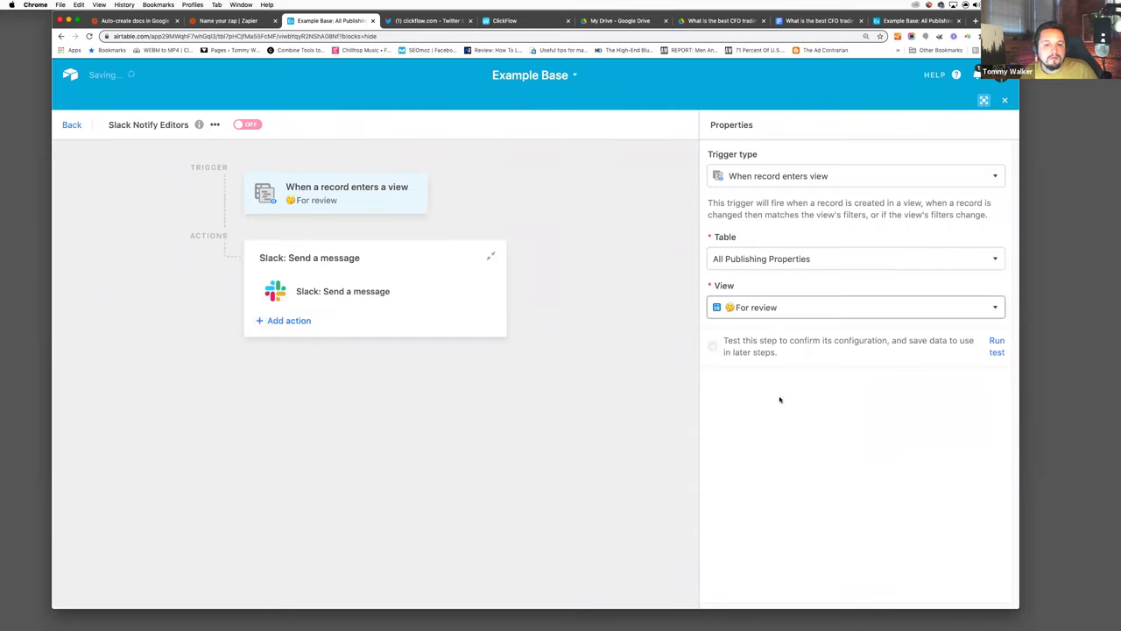
pyautogui.click(995, 342)
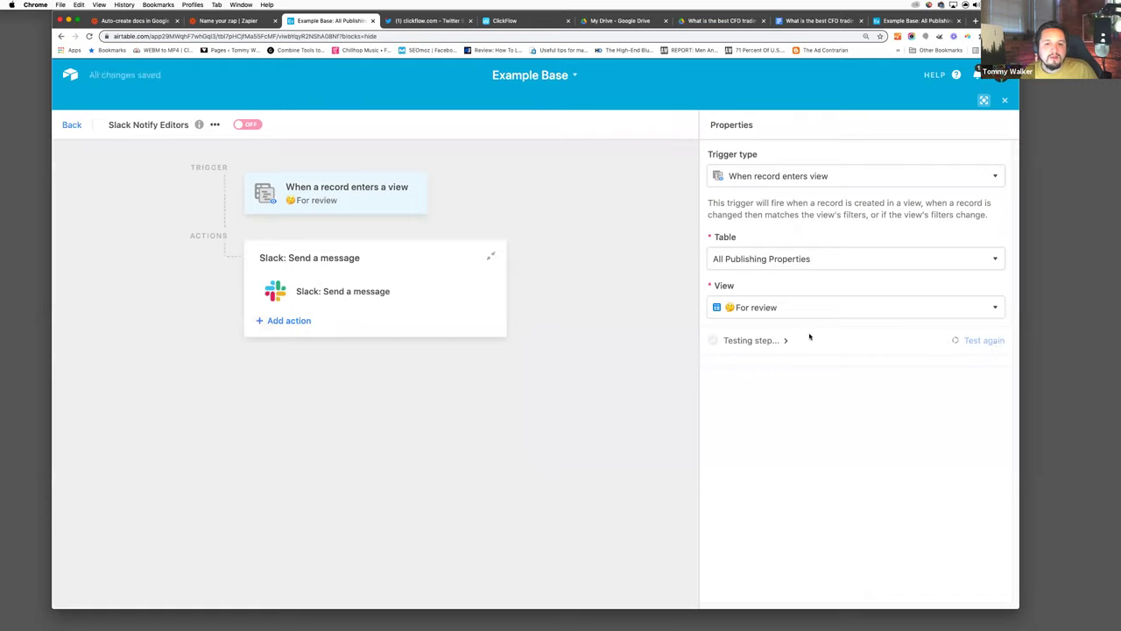
pyautogui.click(974, 343)
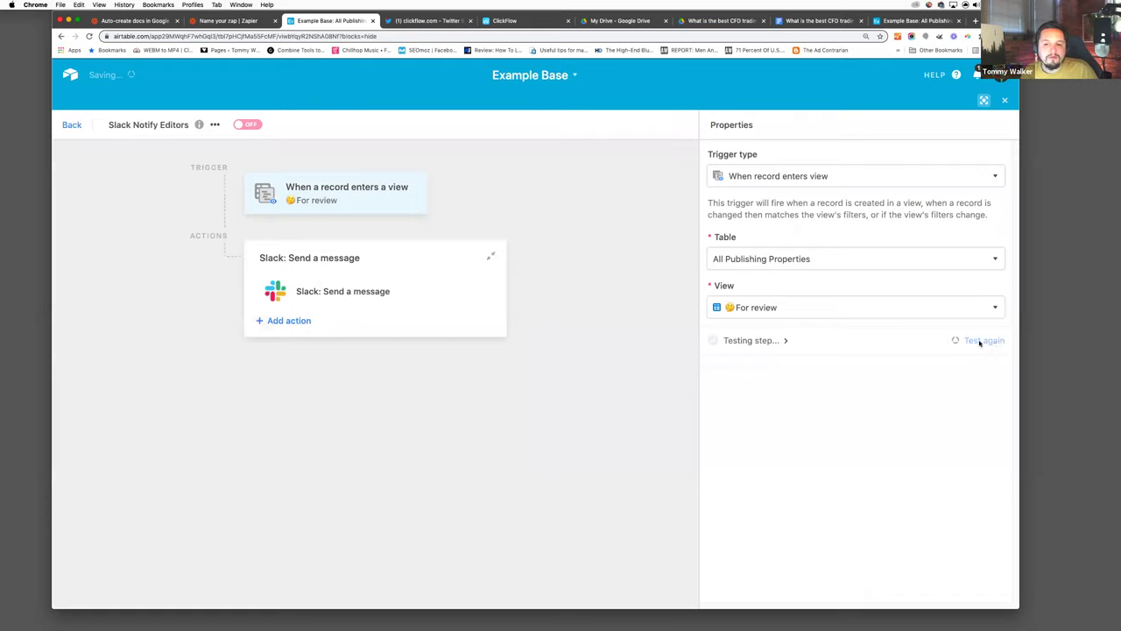
# - Choose WalkerBots Slack as the account for the automation's Slack message action
pyautogui.click(294, 321)
pyautogui.click(324, 293)
pyautogui.click(325, 292)
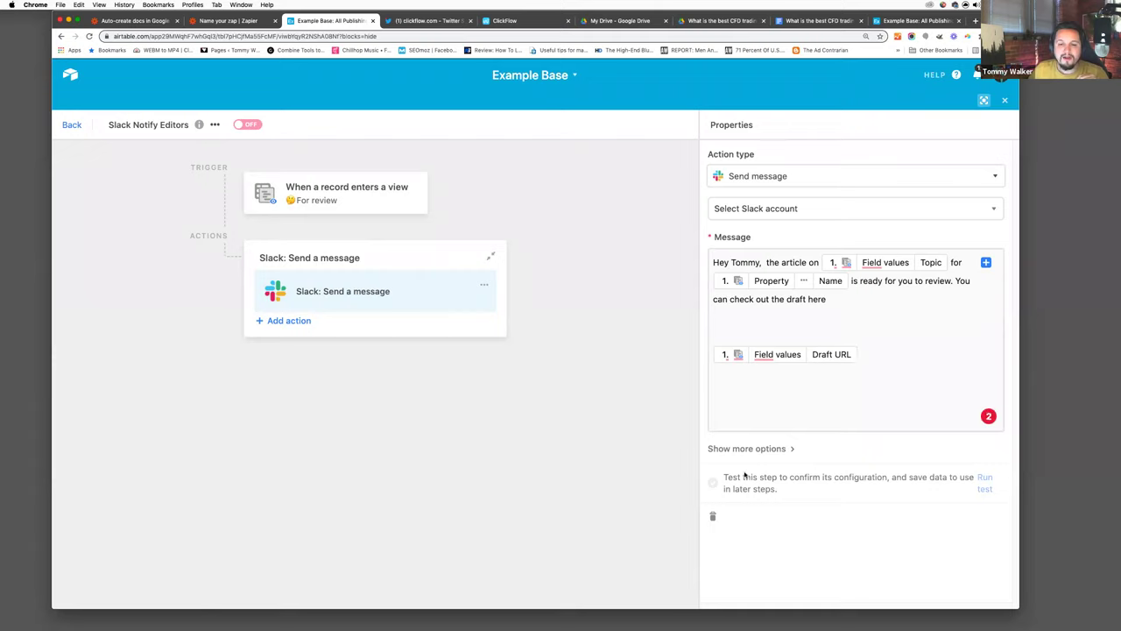
pyautogui.click(802, 211)
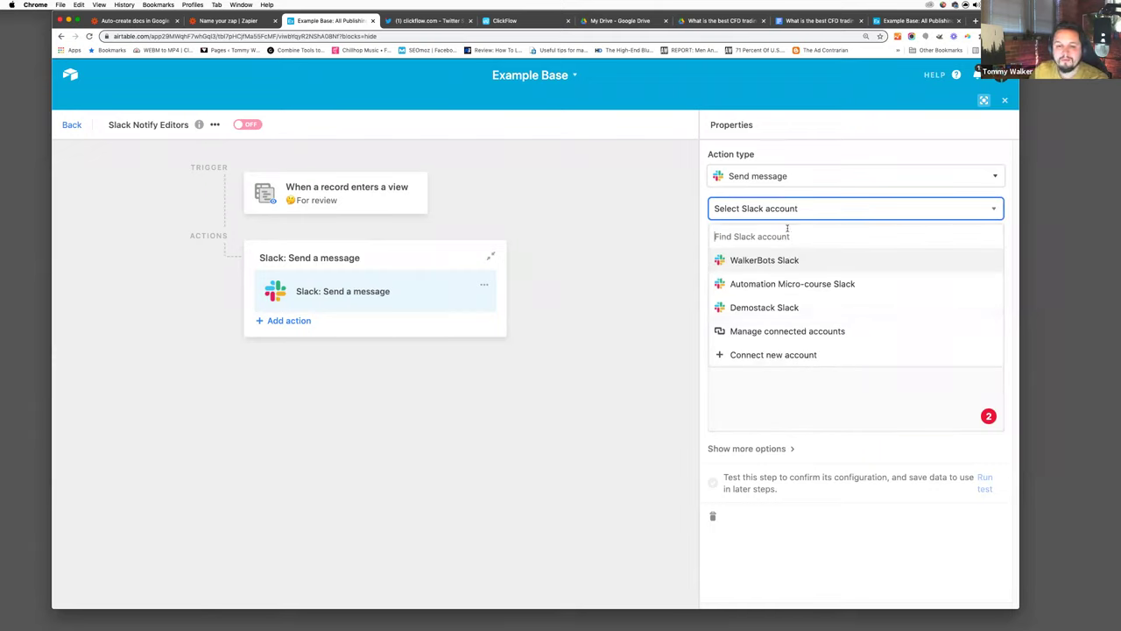
pyautogui.click(792, 261)
# - Look through the available Slack channels and users, and set the message's recipient to the account owner's own user
pyautogui.click(791, 261)
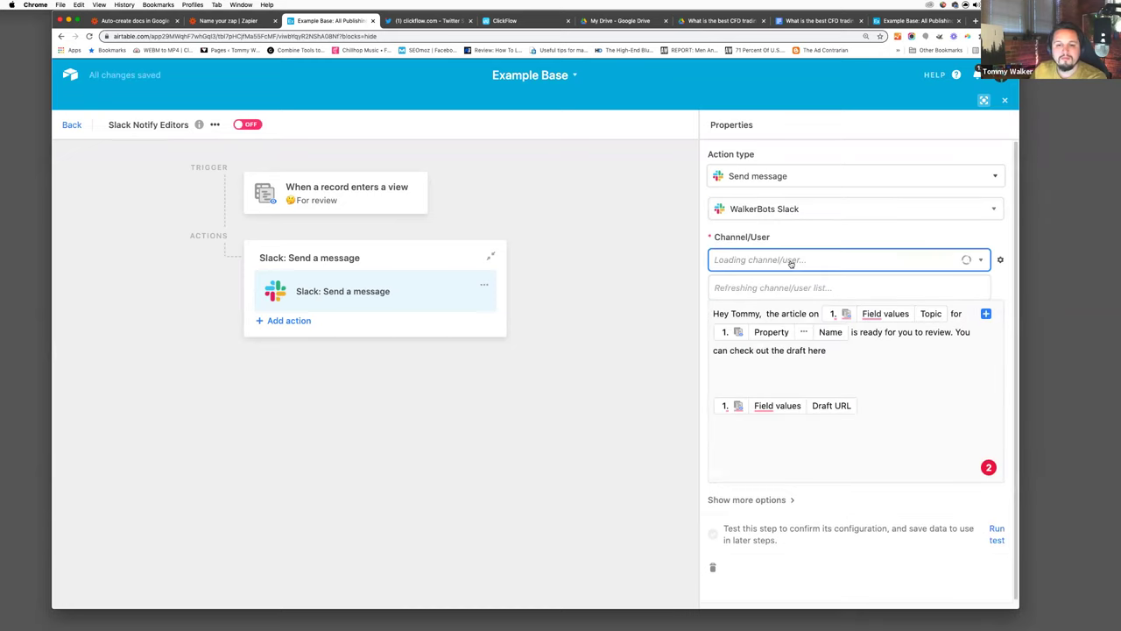
pyautogui.write('tommy')
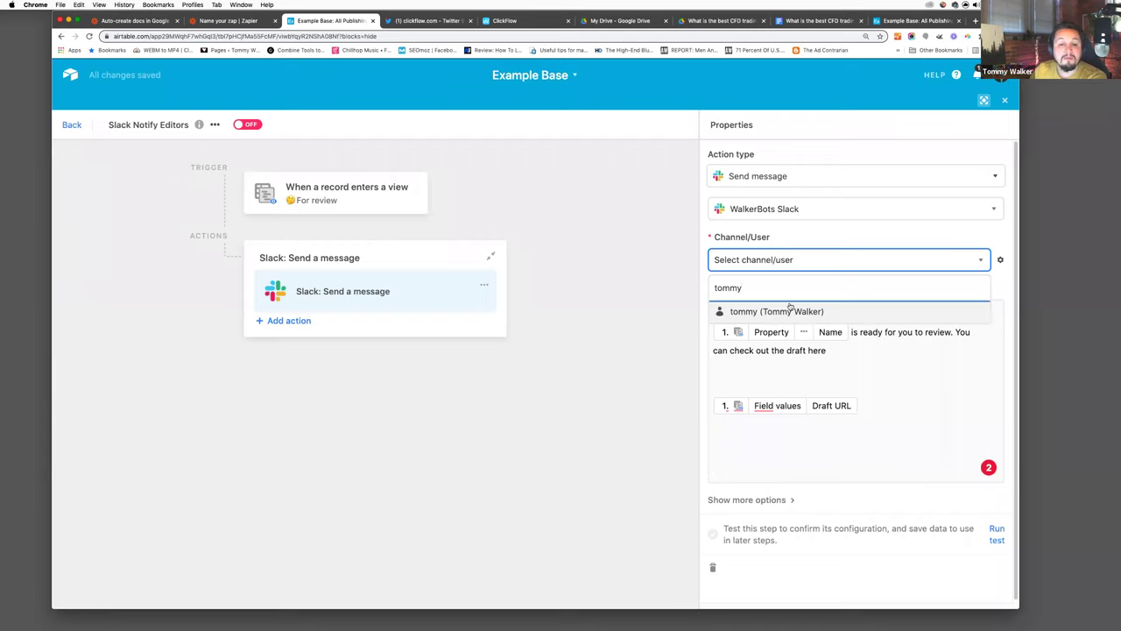
pyautogui.click(815, 235)
pyautogui.click(777, 261)
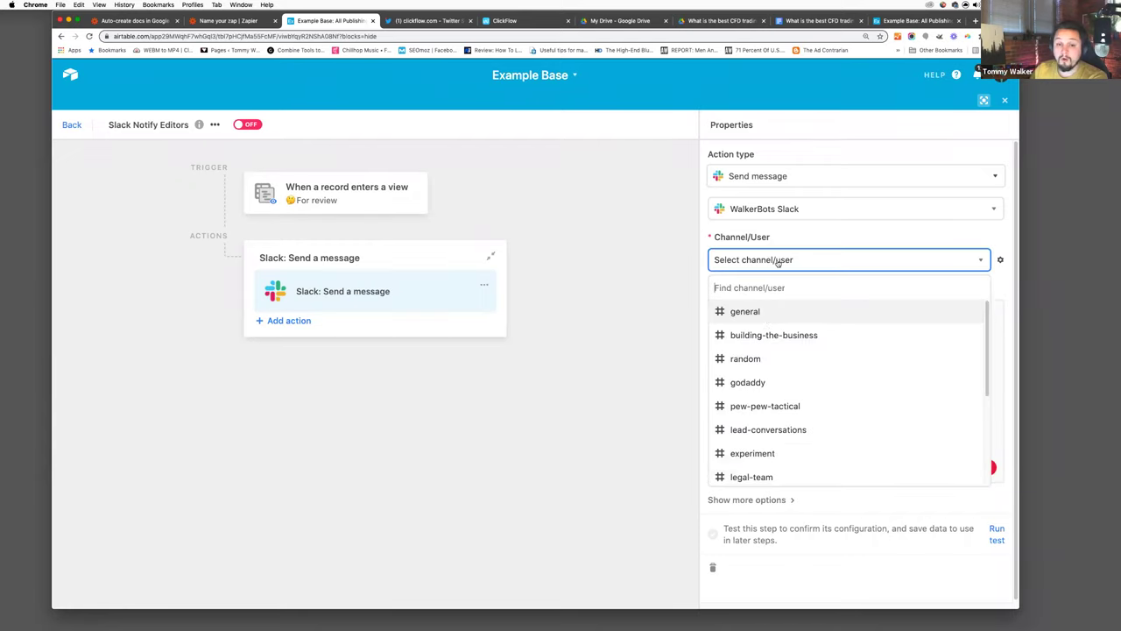
pyautogui.scroll(-5, 777, 368)
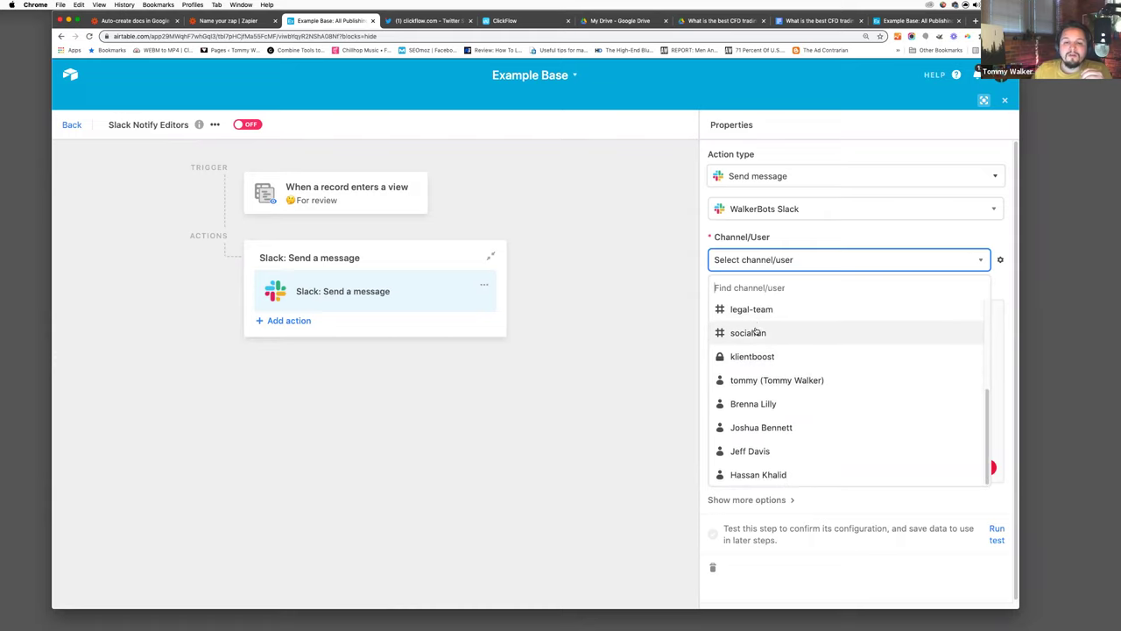
pyautogui.scroll(3, 753, 341)
pyautogui.scroll(2, 757, 337)
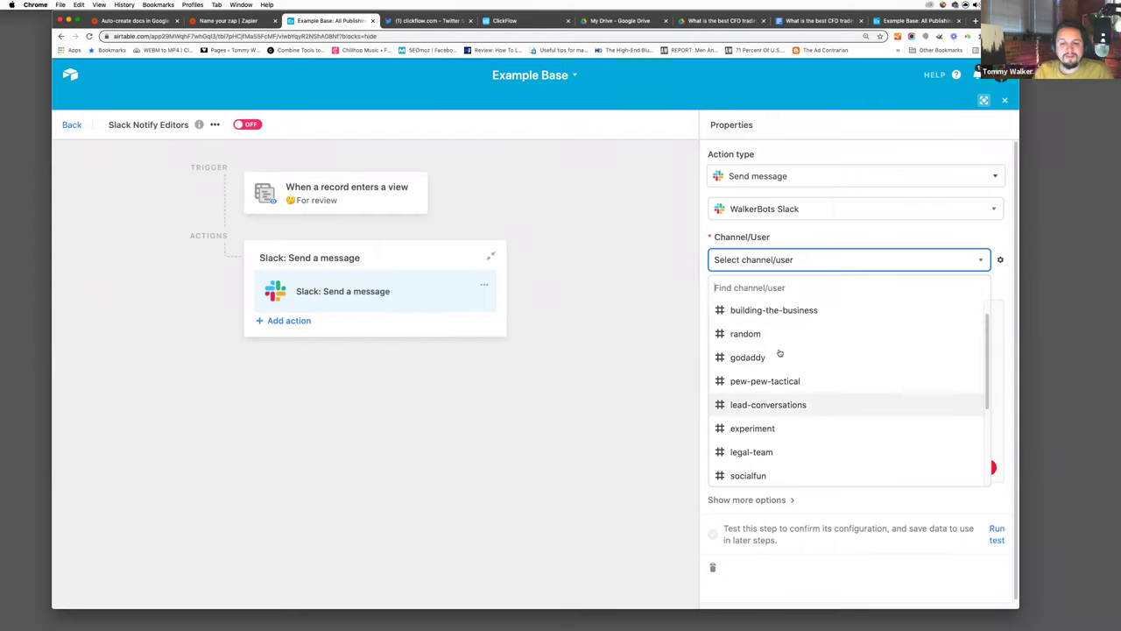
pyautogui.click(813, 257)
pyautogui.click(814, 258)
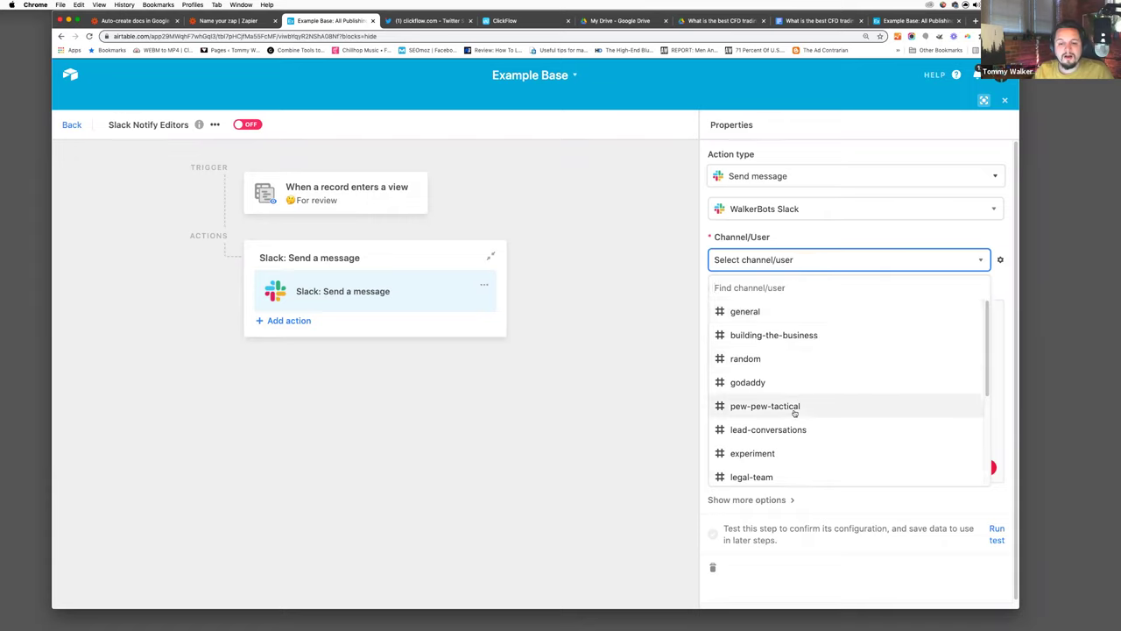
pyautogui.scroll(-3, 792, 412)
pyautogui.click(753, 382)
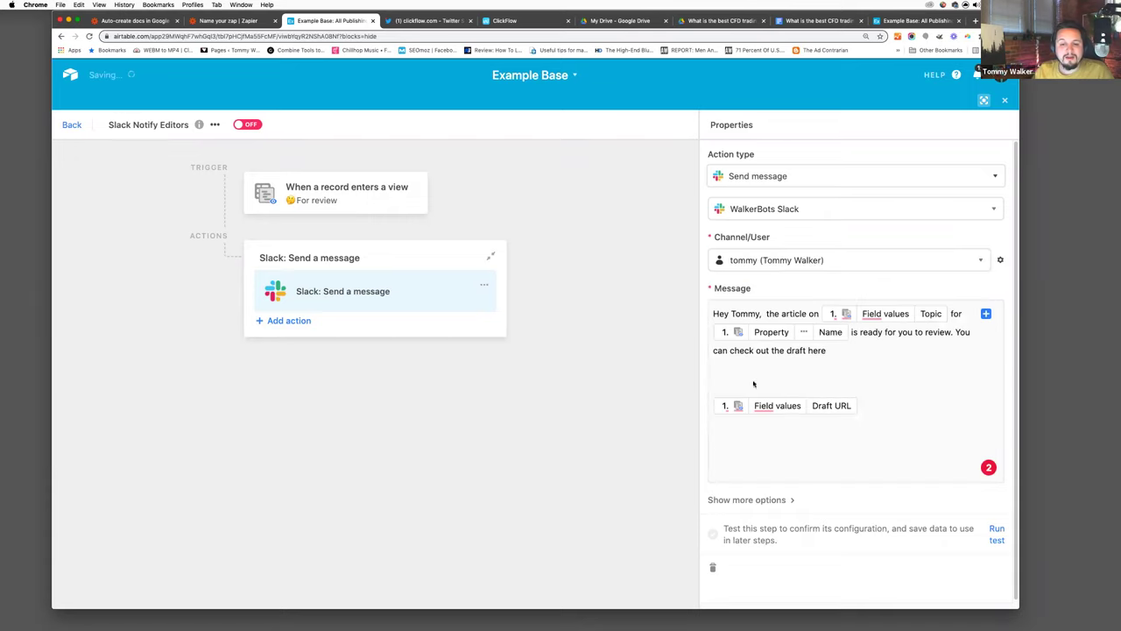
# - Run the Slack message action's test, check the delivered message in Slack's Slackbot conversation, and return to the automation
pyautogui.scroll(-1, 893, 543)
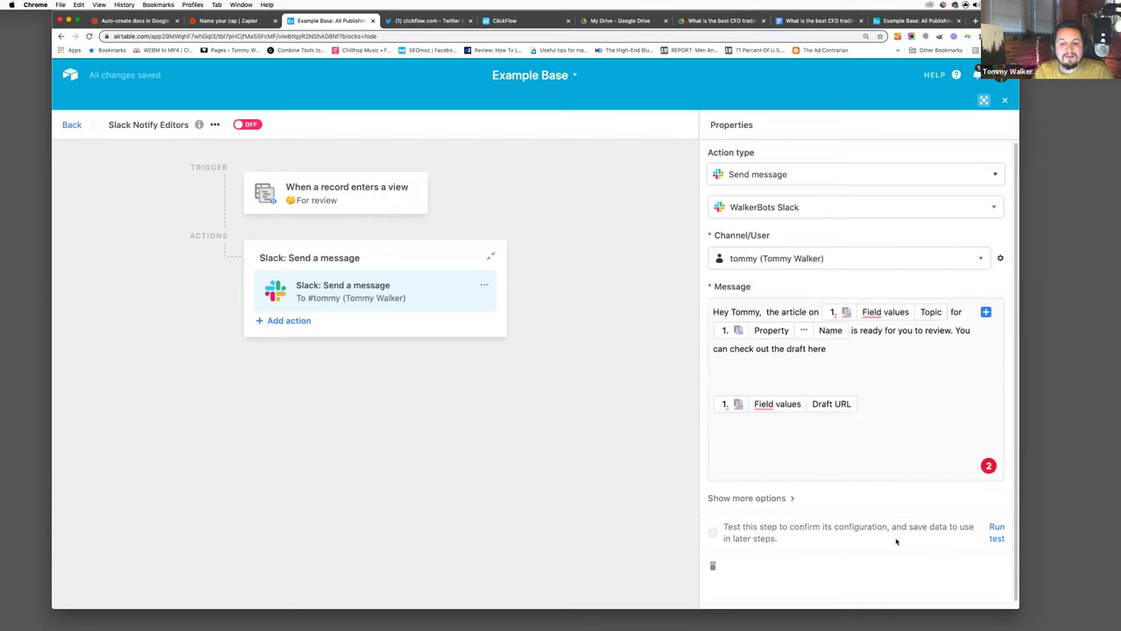
pyautogui.click(1001, 527)
pyautogui.hotkey('ctrl', 'Up')
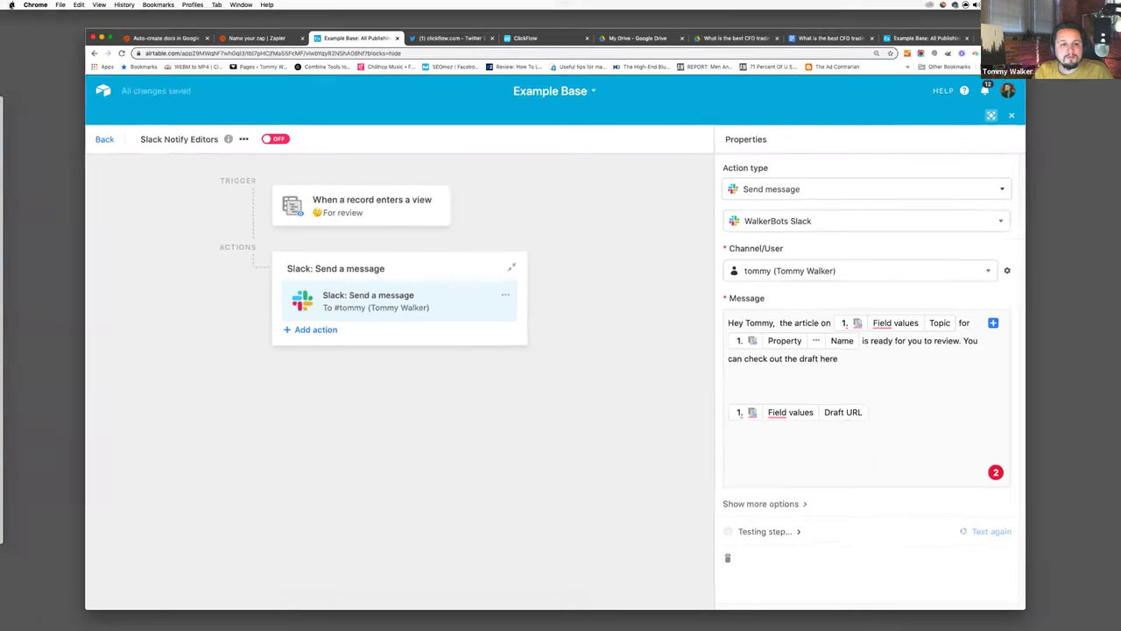
pyautogui.click(343, 346)
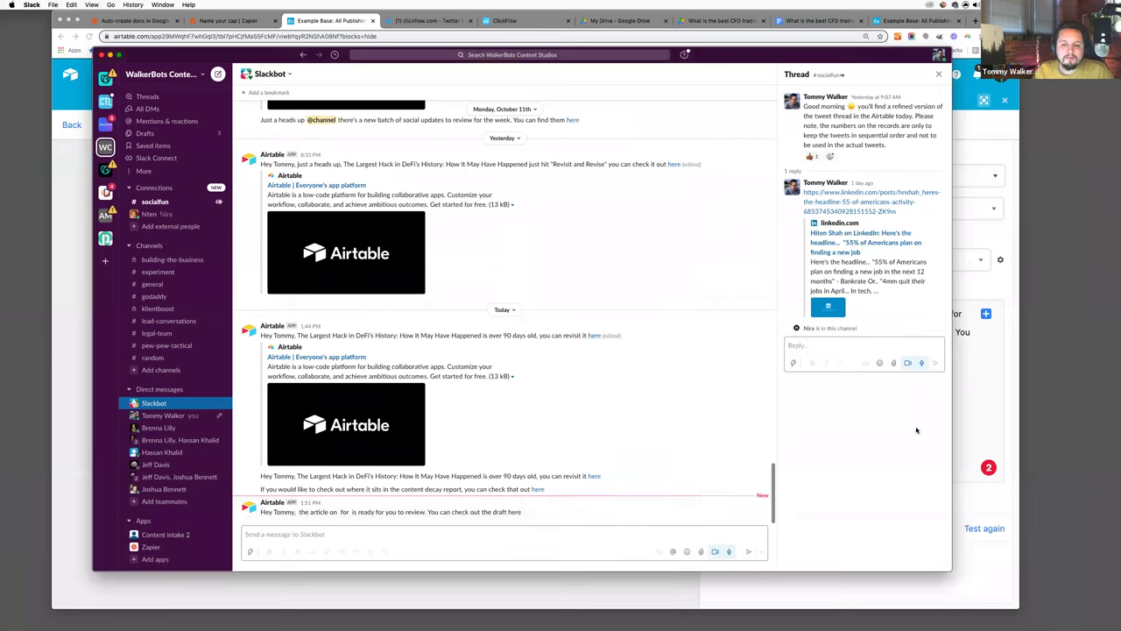
pyautogui.click(965, 409)
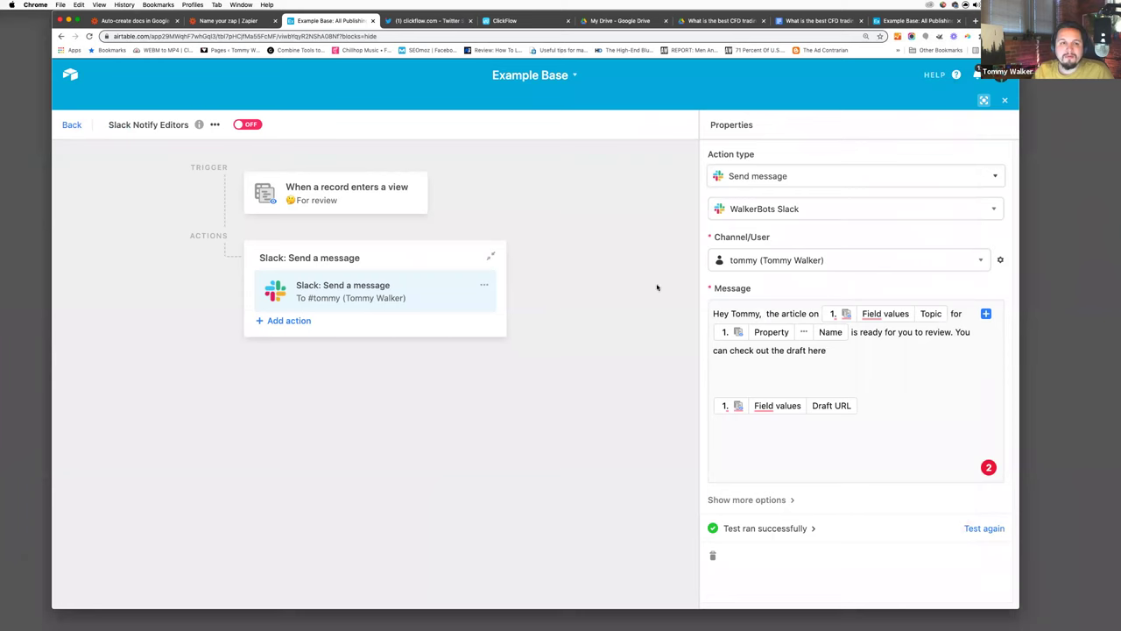
# - Check the delivered message in Slack and the draft's sharing settings in Google Docs, and return to the Slack Notify Editors automation
pyautogui.hotkey('ctrl', 'Up')
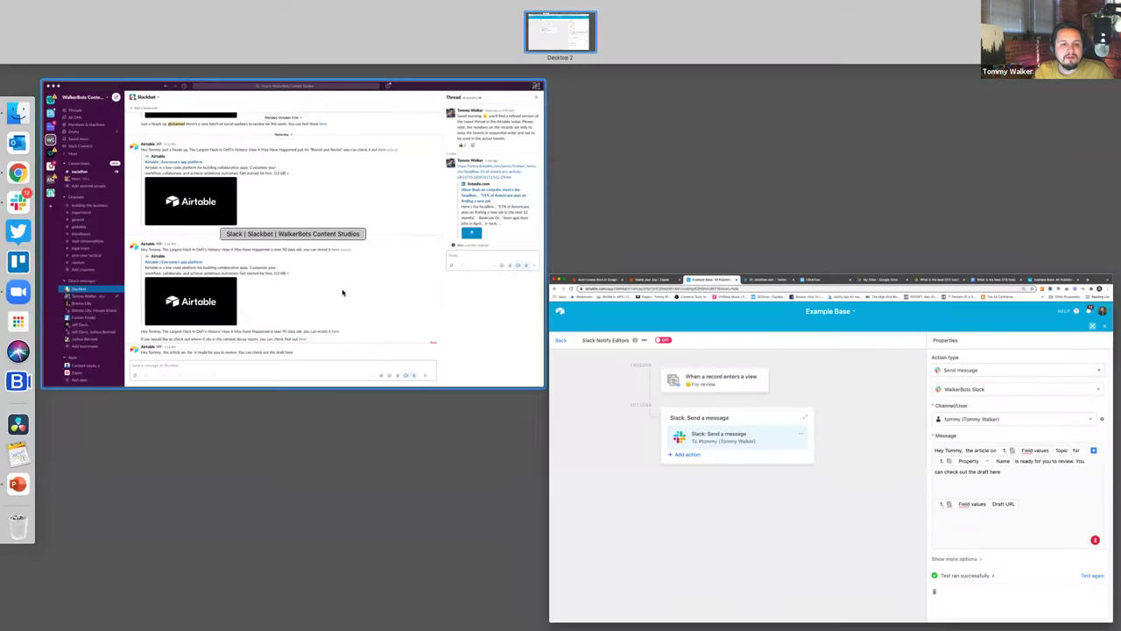
pyautogui.click(813, 522)
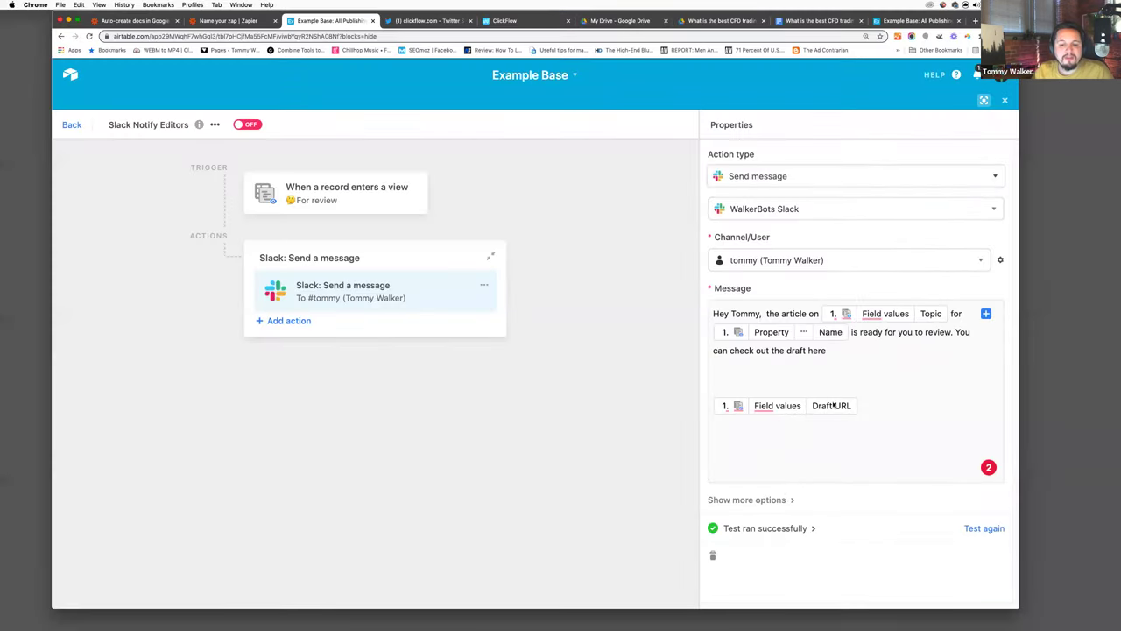
pyautogui.hotkey('ctrl', 'Up')
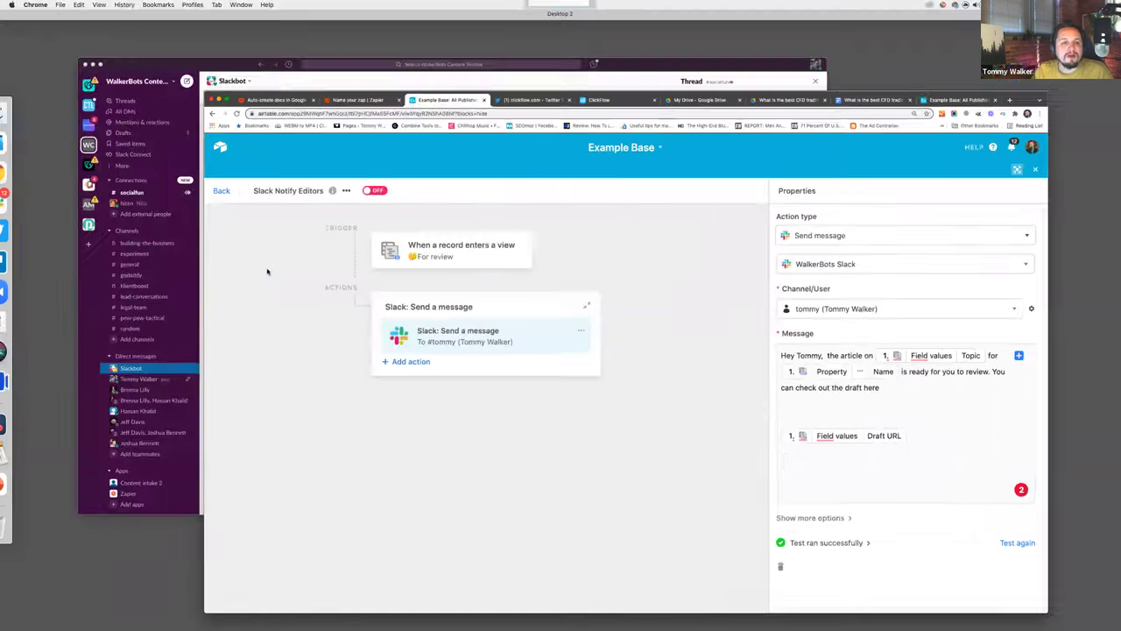
pyautogui.click(828, 437)
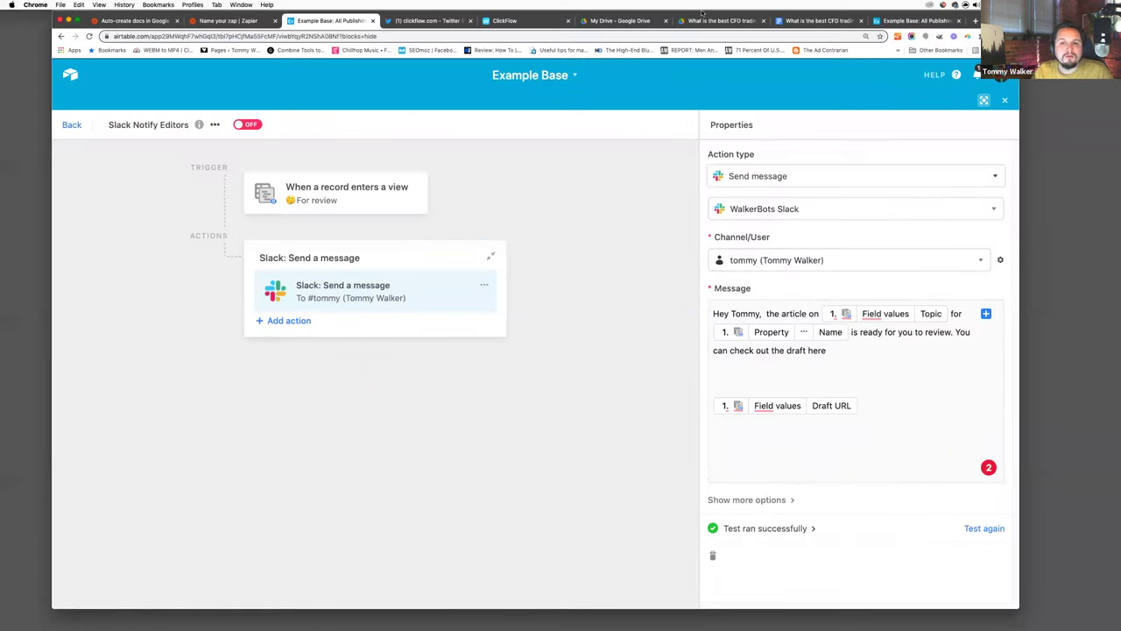
pyautogui.click(815, 21)
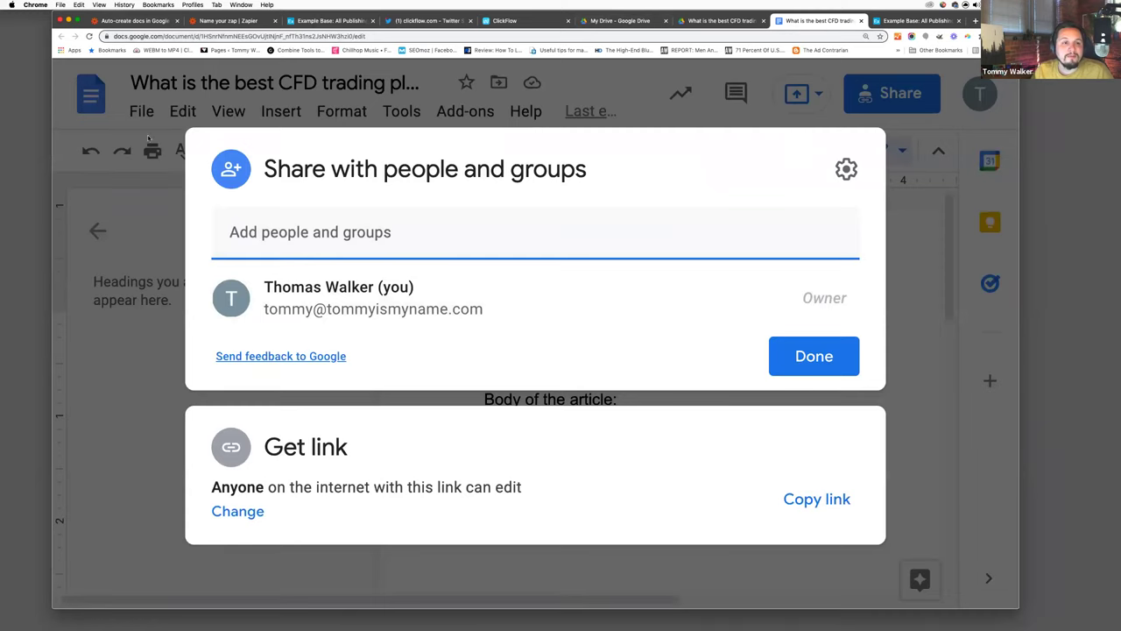
pyautogui.click(304, 20)
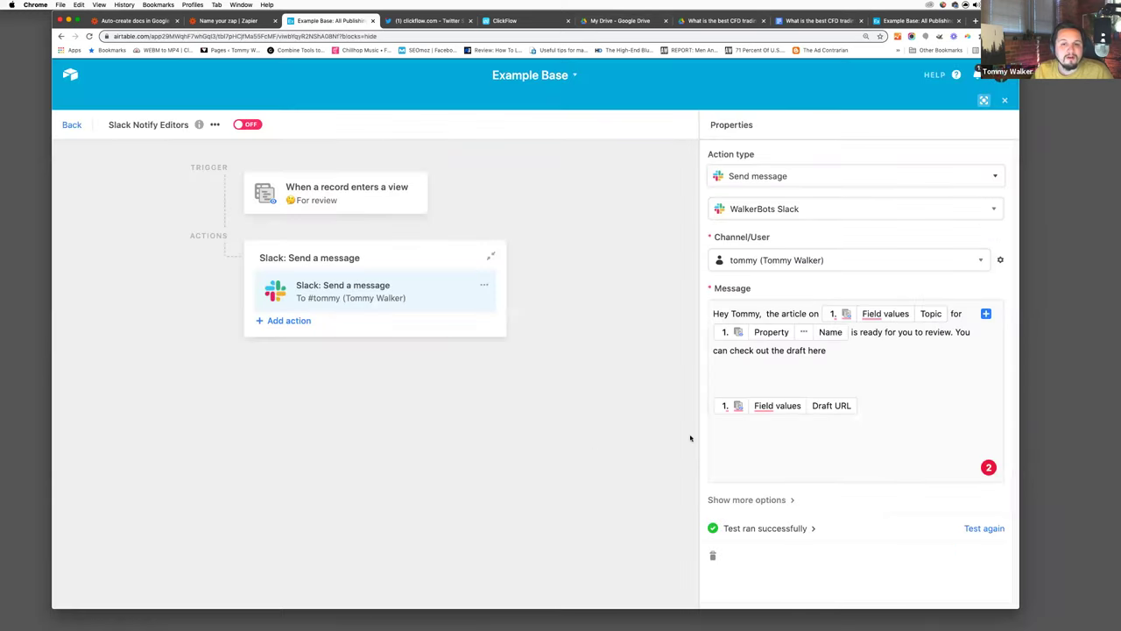
# - Leave the Slack Notify Editors automation, look through the list of automations, and open Legal review digest
pyautogui.click(74, 125)
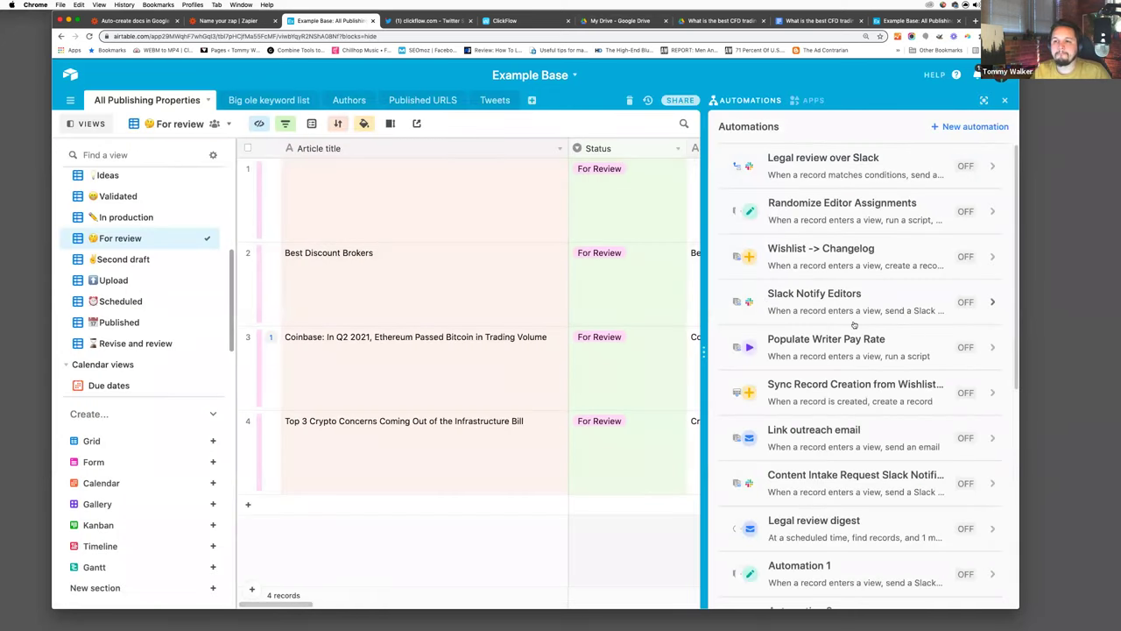
pyautogui.scroll(-5, 869, 324)
pyautogui.scroll(-2, 864, 357)
pyautogui.scroll(4, 851, 354)
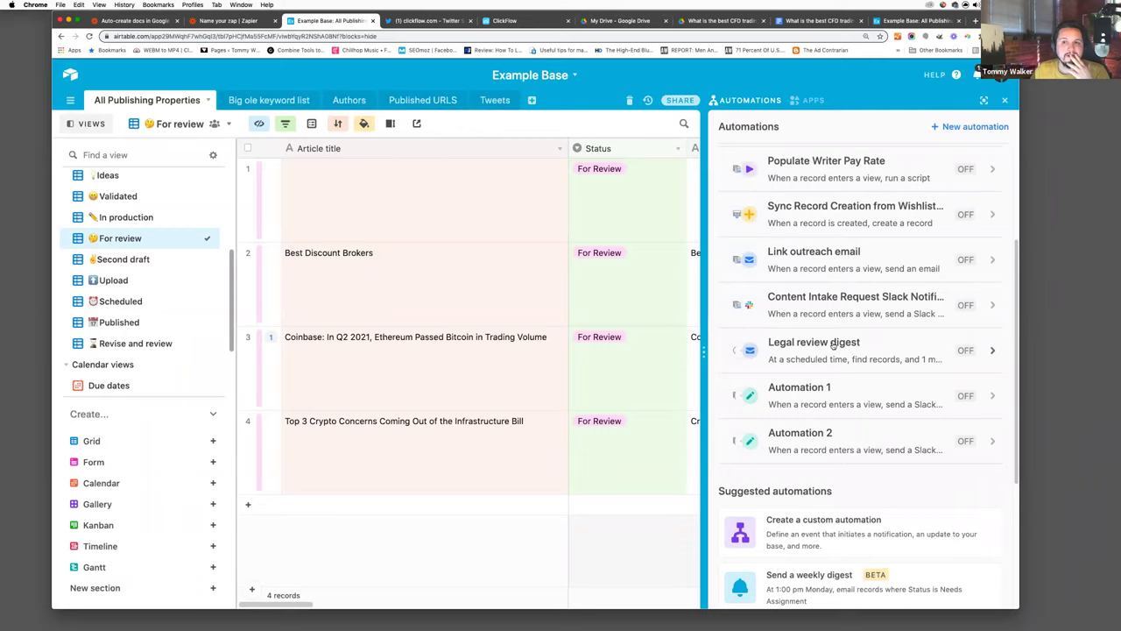
pyautogui.click(832, 345)
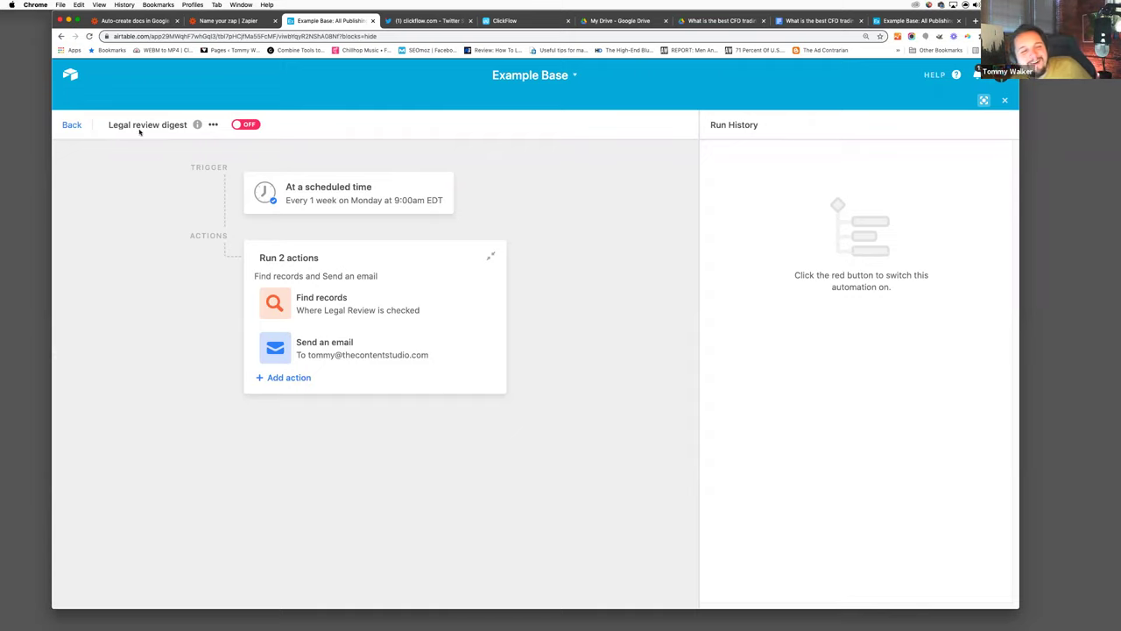
# - Return to the For review grid, search its fields for "legal", and examine the Legal Review checkbox column
pyautogui.click(70, 124)
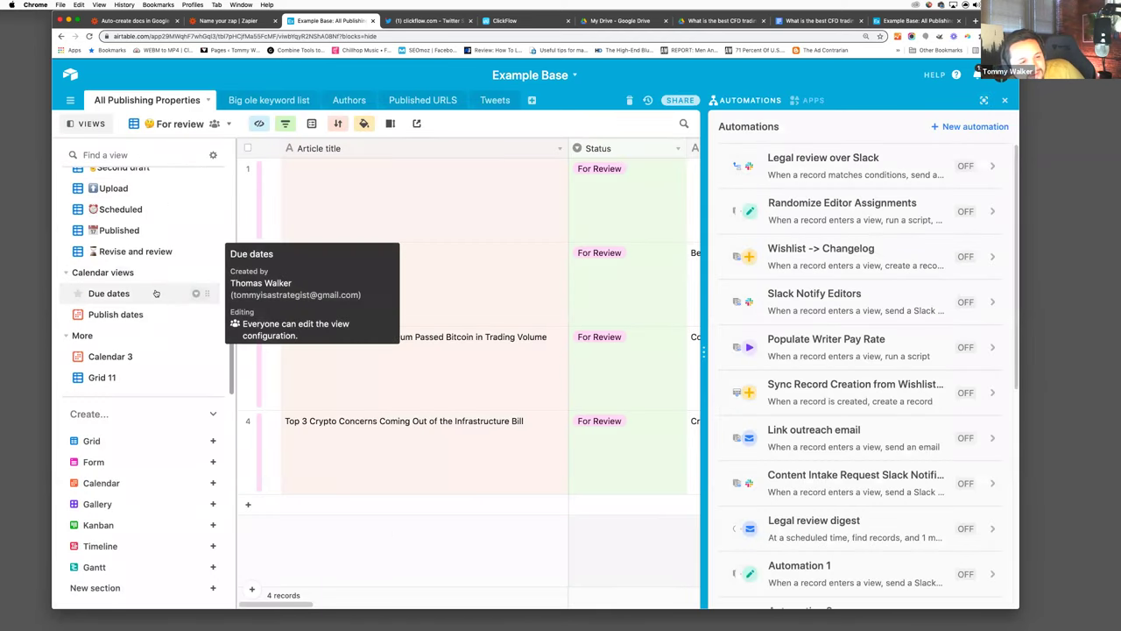
pyautogui.scroll(5, 149, 282)
pyautogui.scroll(1, 144, 275)
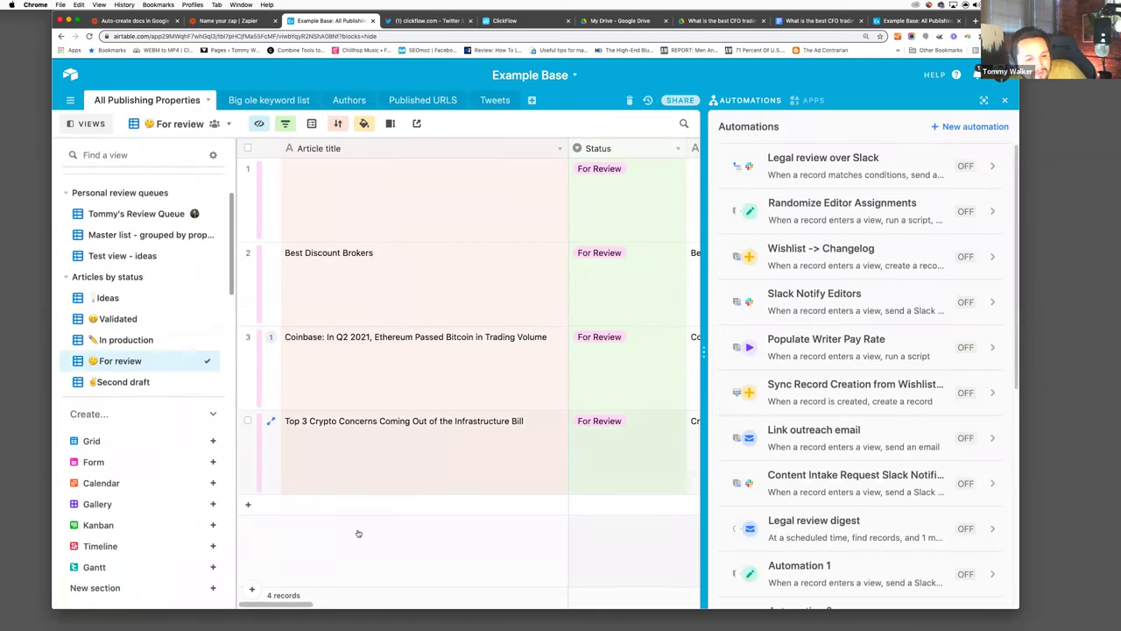
pyautogui.click(747, 102)
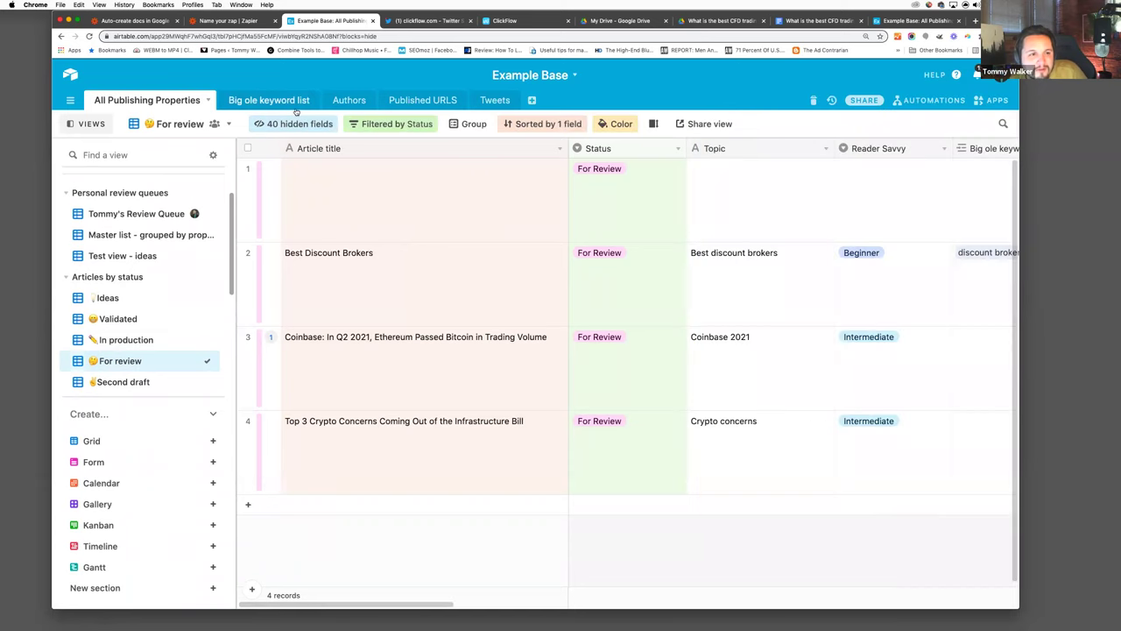
pyautogui.click(292, 123)
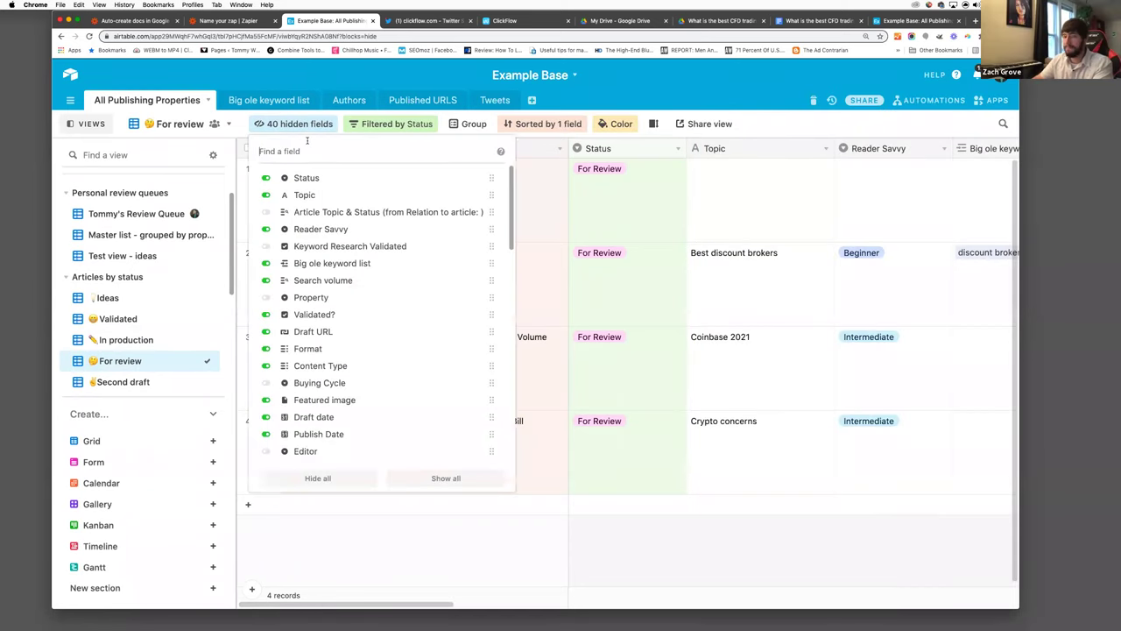
pyautogui.write('legal')
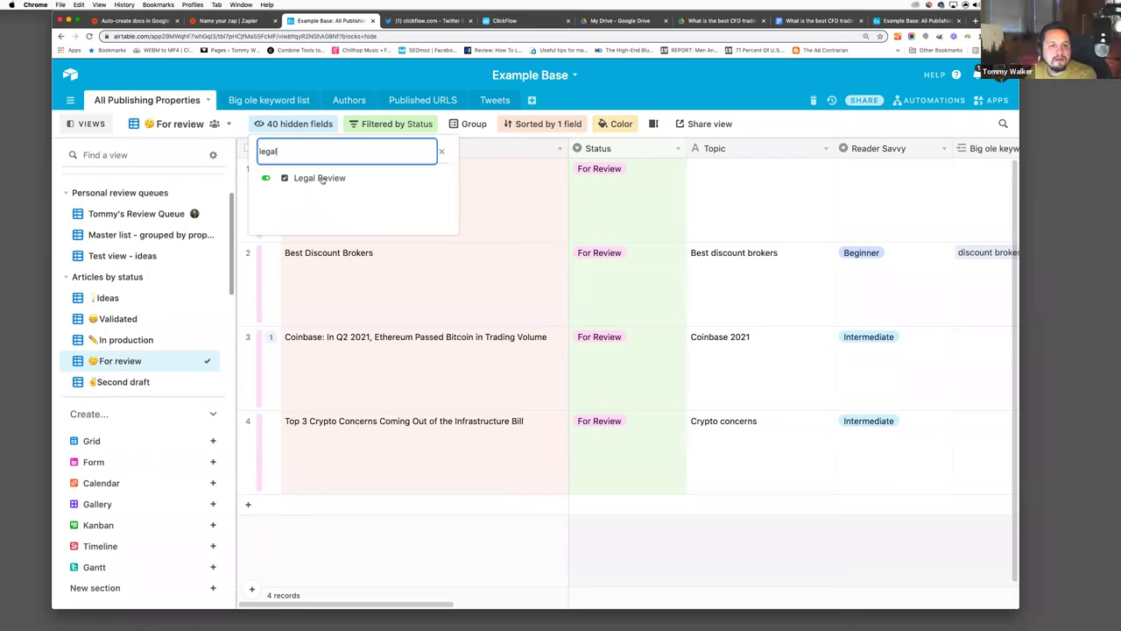
pyautogui.click(398, 604)
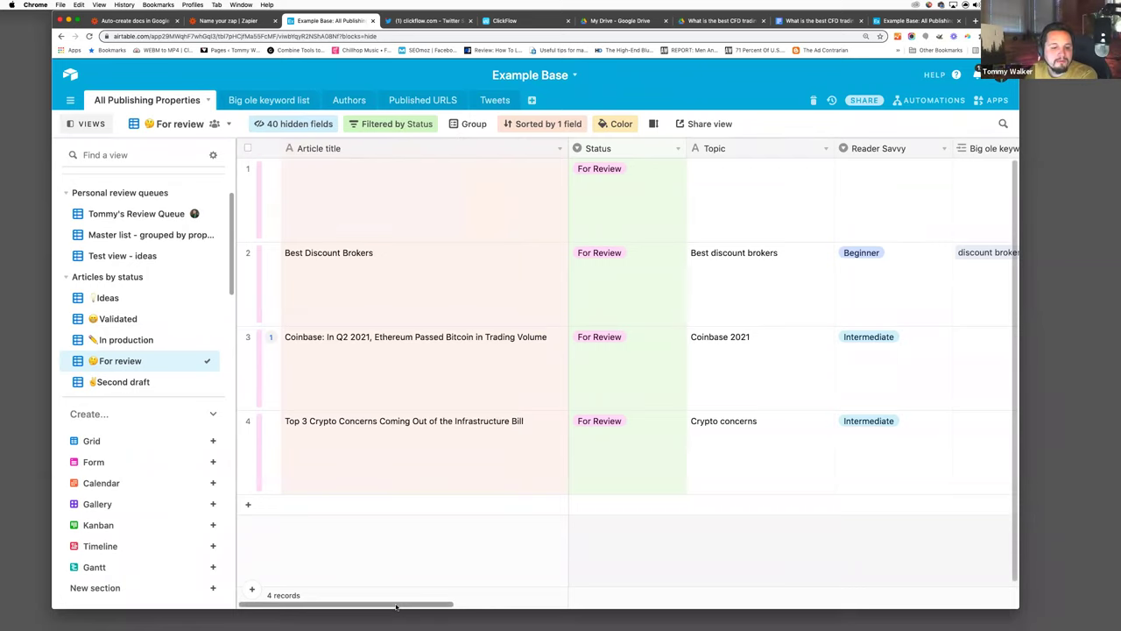
pyautogui.moveTo(398, 604); pyautogui.dragTo(946, 520)
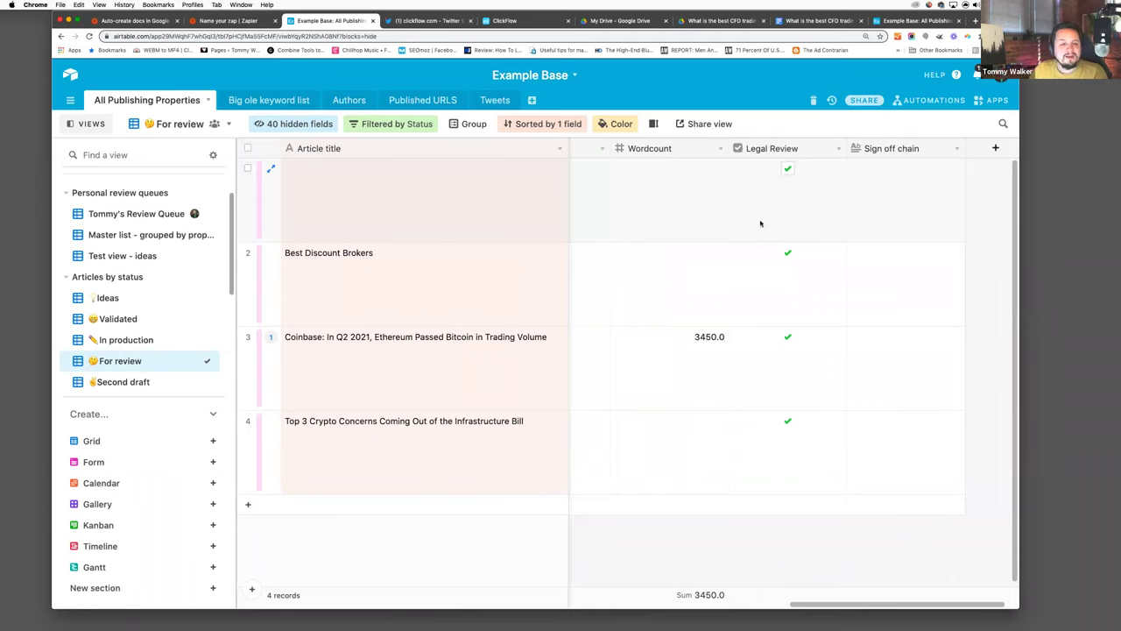
pyautogui.scroll(-3, 146, 371)
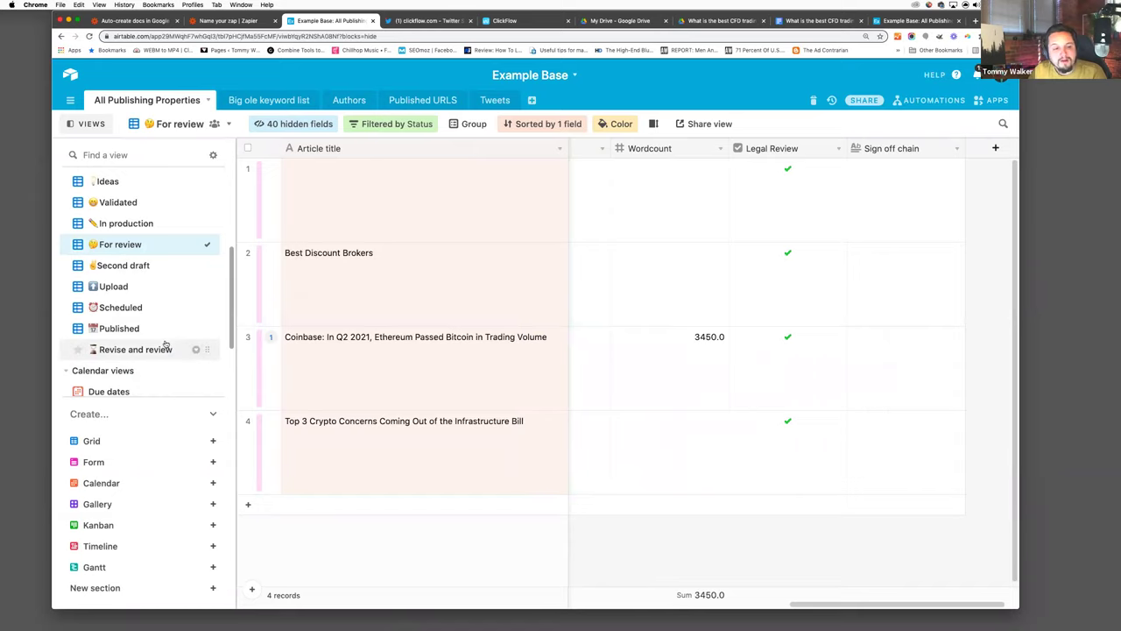
pyautogui.moveTo(168, 328)
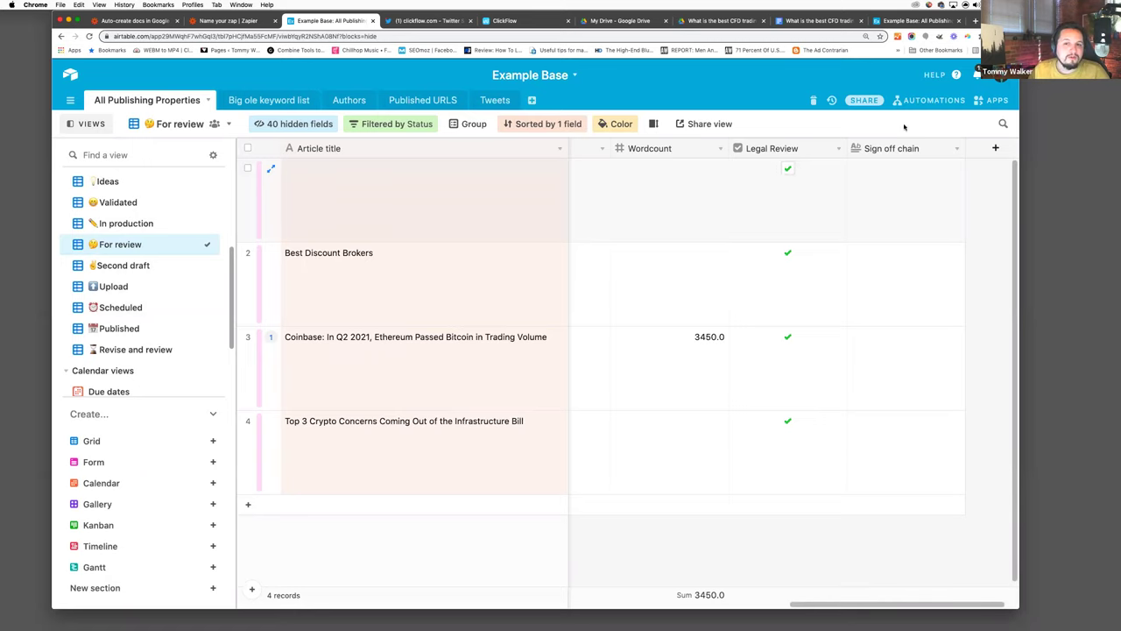
# - Reopen the Legal review digest automation, review its scheduled-time trigger and the available trigger types, and run the trigger test again
pyautogui.click(916, 100)
pyautogui.scroll(-5, 839, 381)
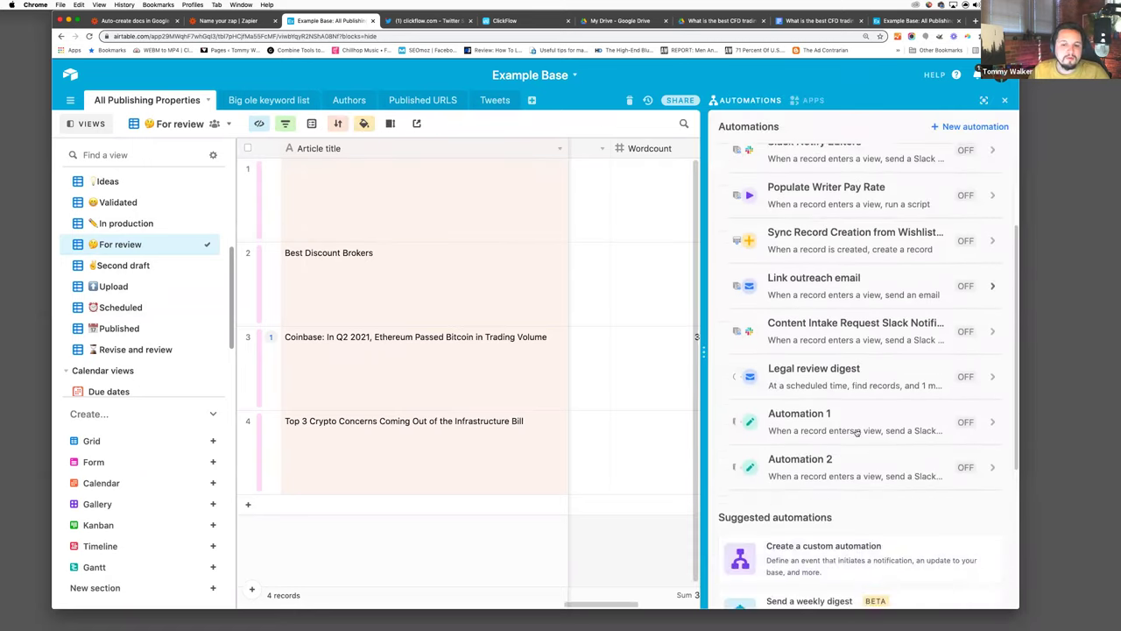
pyautogui.click(837, 299)
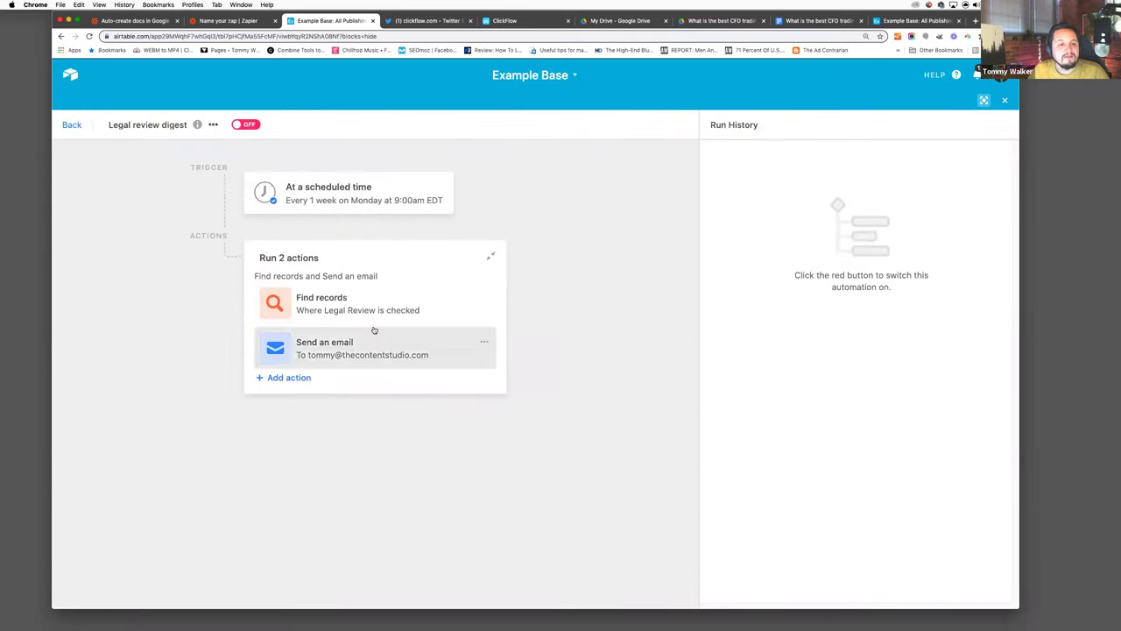
pyautogui.click(363, 196)
pyautogui.click(794, 175)
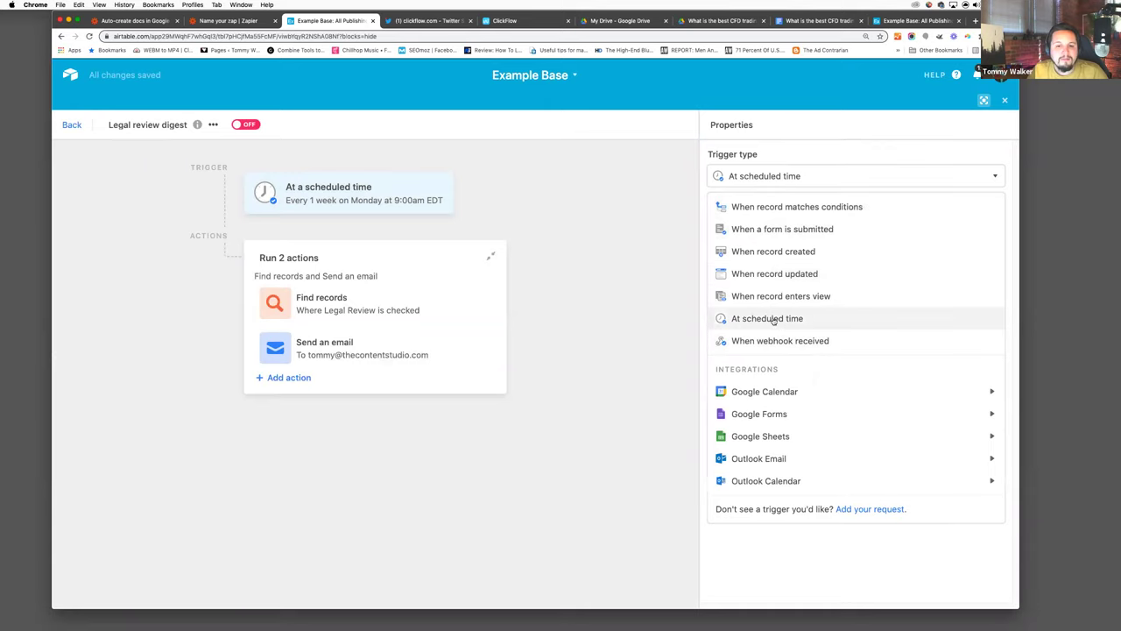
pyautogui.click(795, 154)
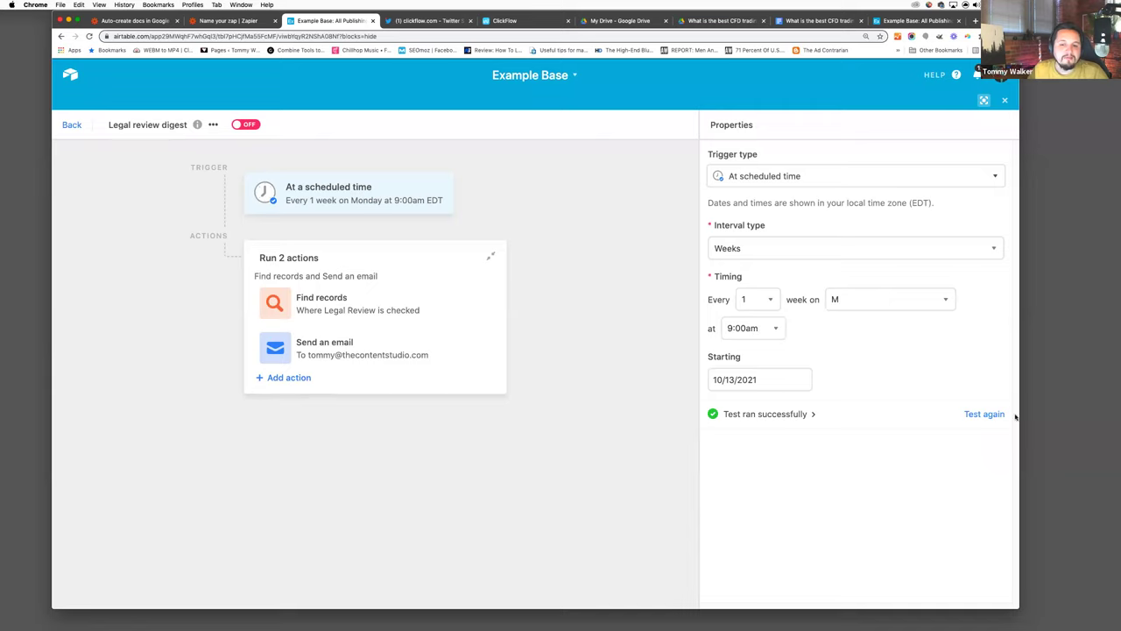
pyautogui.click(982, 414)
# - Review the Find records action's settings, select the All Publishing Properties table with Condition as the search basis, and run its test again
pyautogui.click(335, 300)
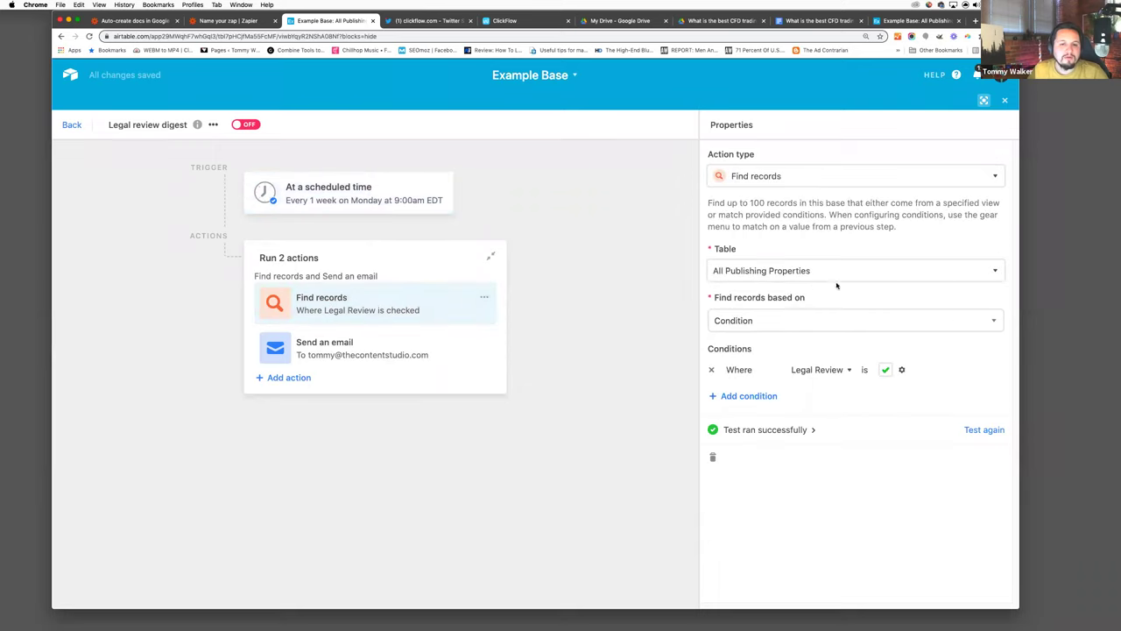
pyautogui.click(746, 178)
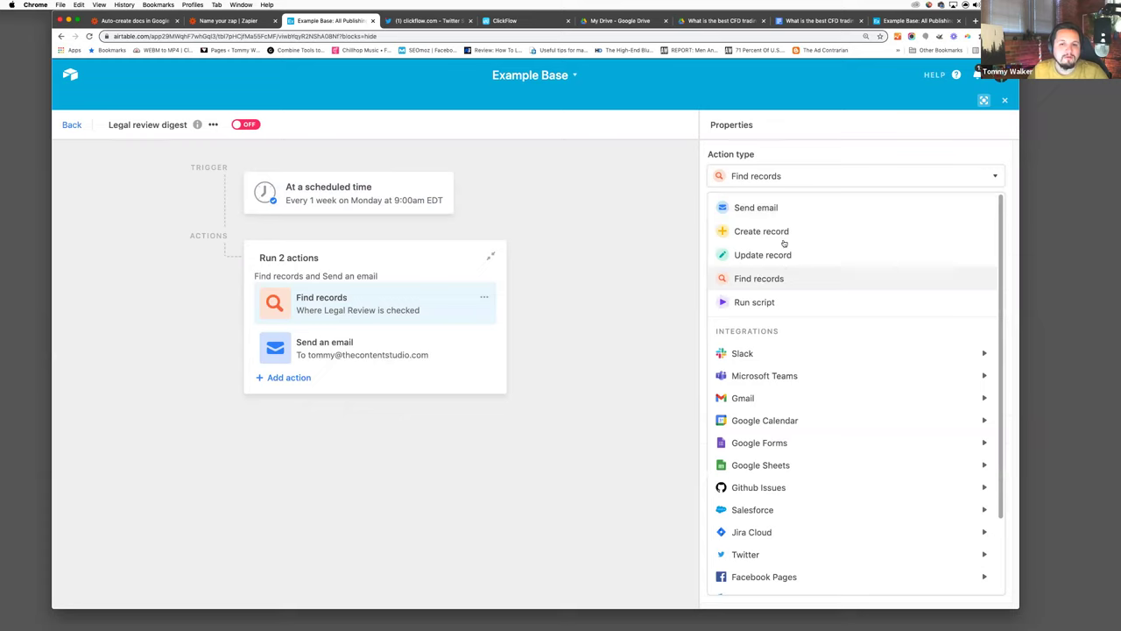
pyautogui.click(812, 155)
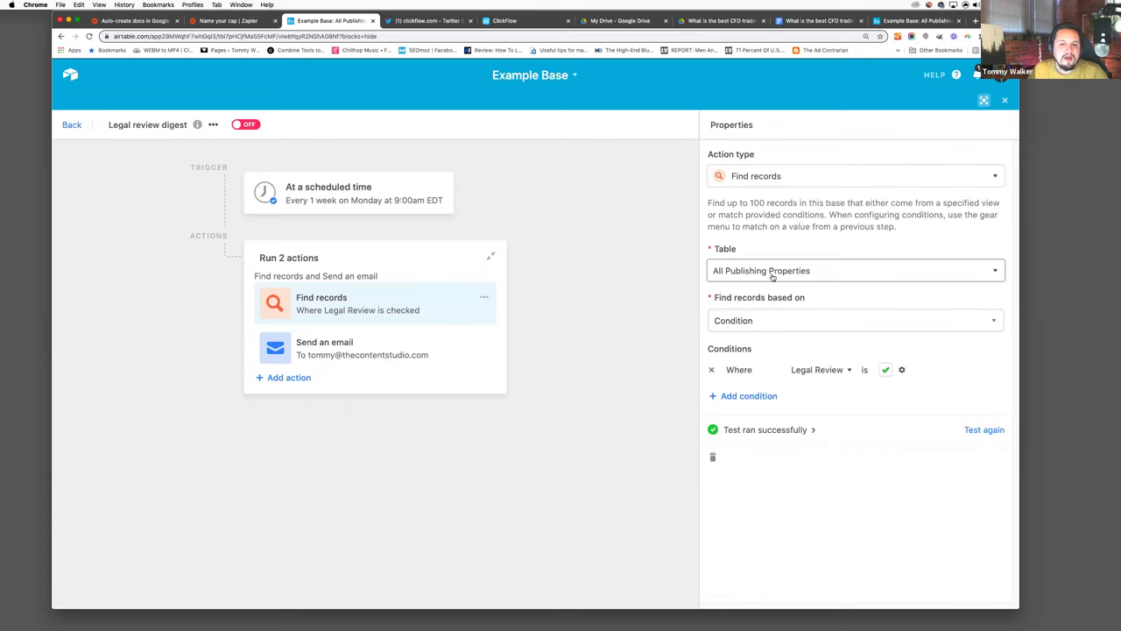
pyautogui.click(771, 277)
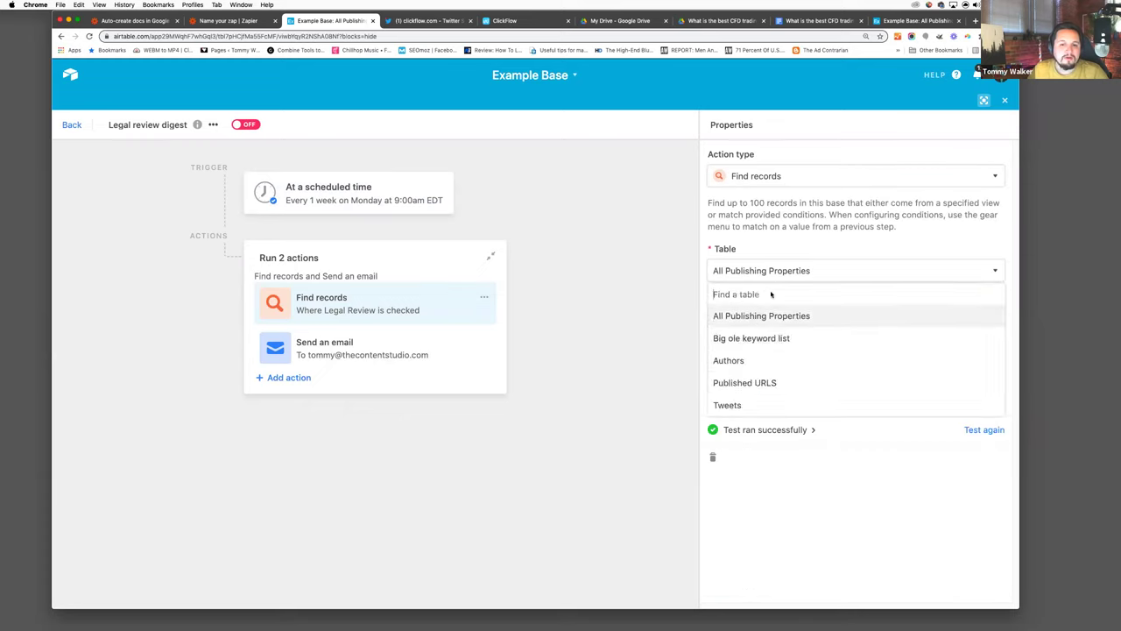
pyautogui.click(758, 317)
pyautogui.click(778, 323)
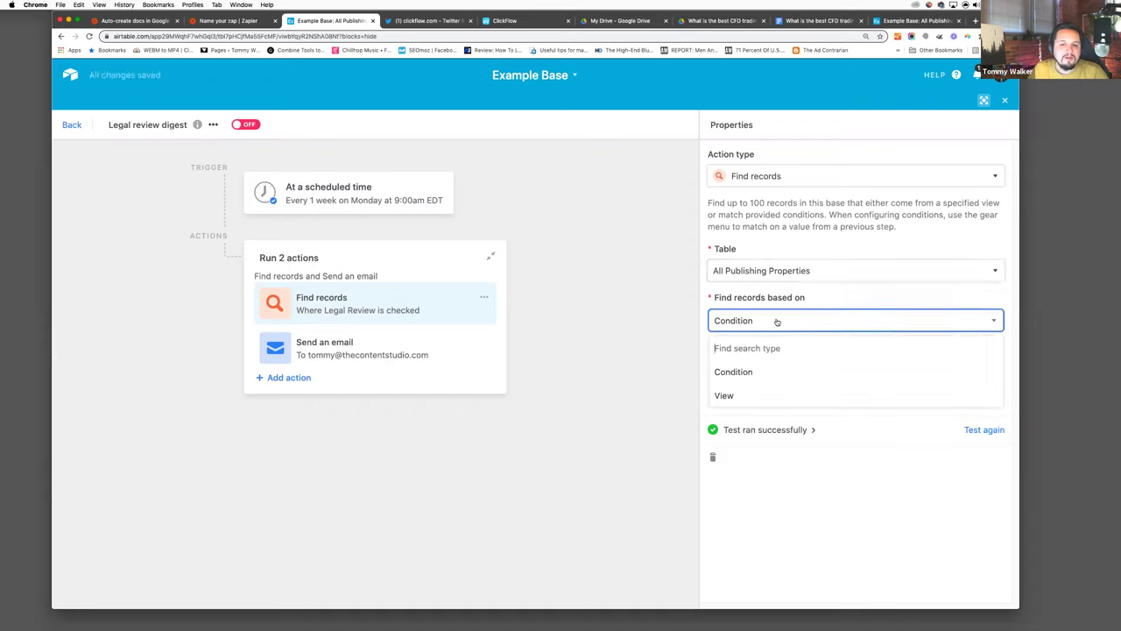
pyautogui.click(780, 320)
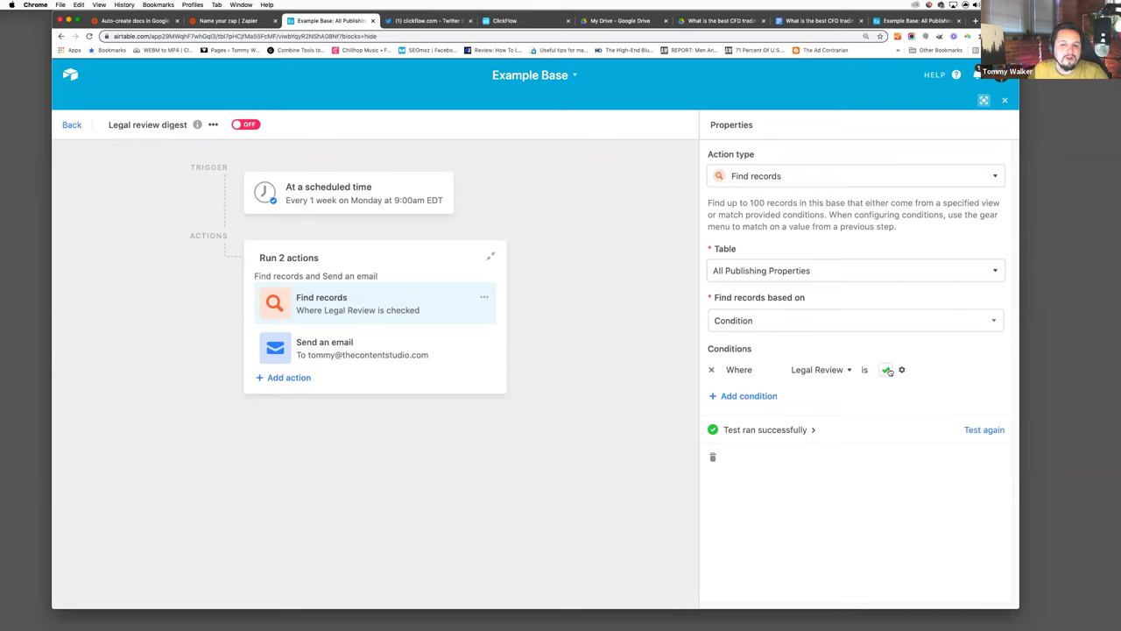
pyautogui.click(979, 433)
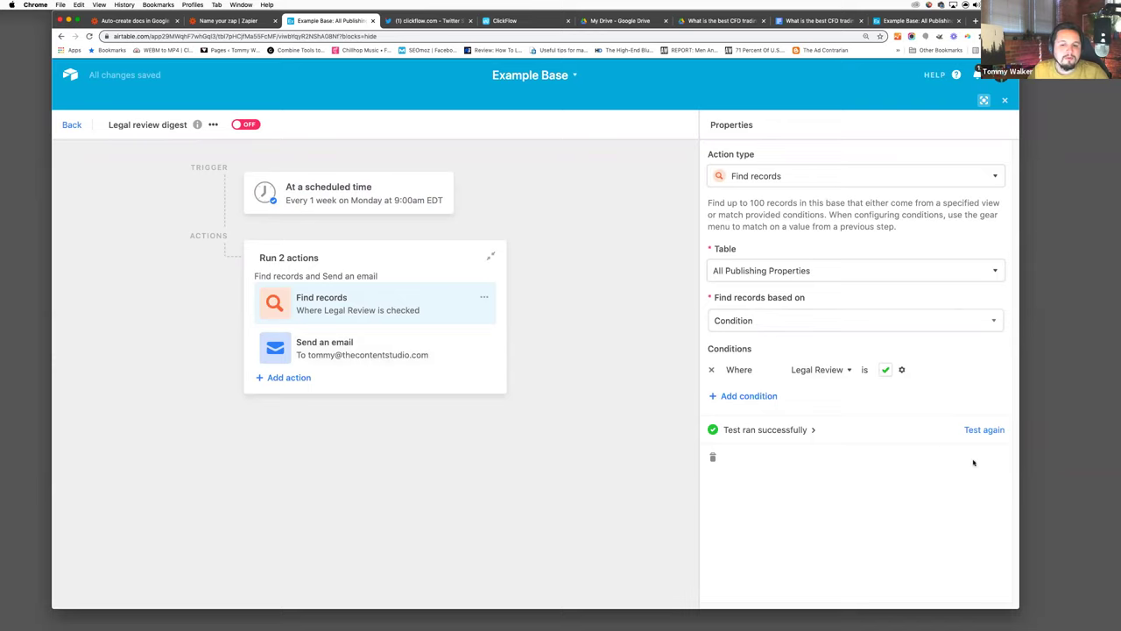
# - Open the Send an email action and examine its action types and the subject line with the Records length token
pyautogui.click(364, 352)
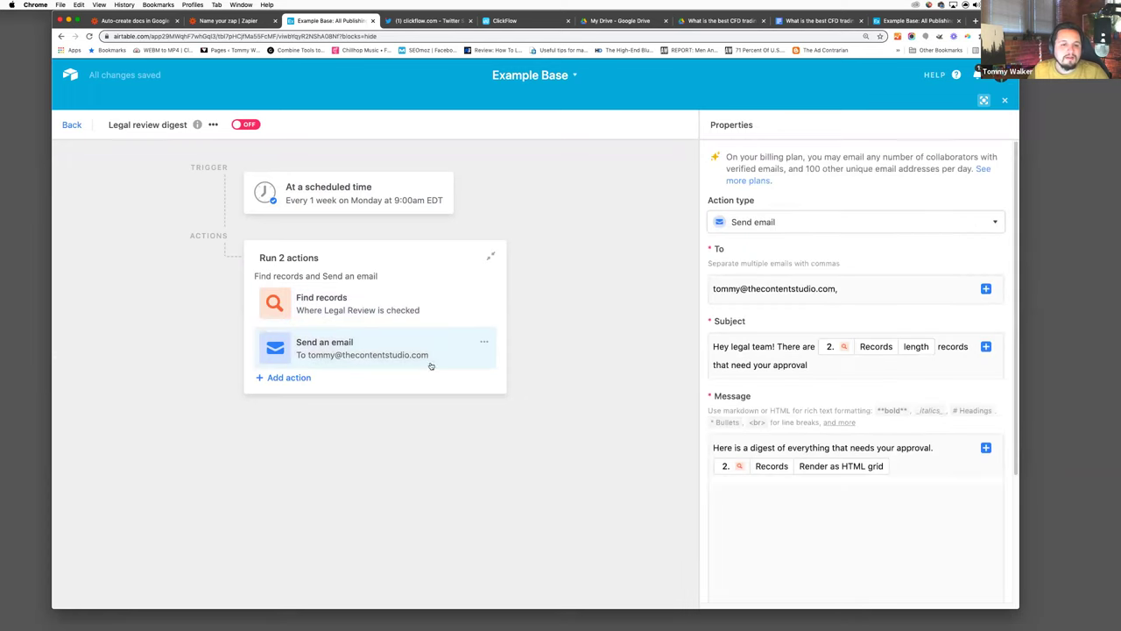
pyautogui.click(771, 224)
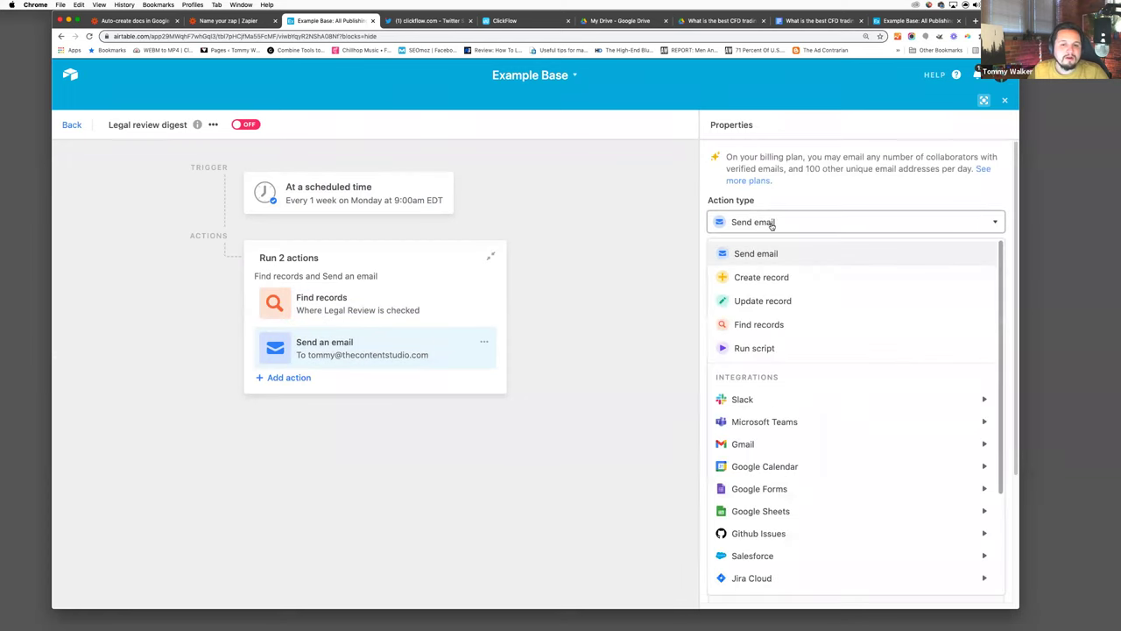
pyautogui.click(811, 203)
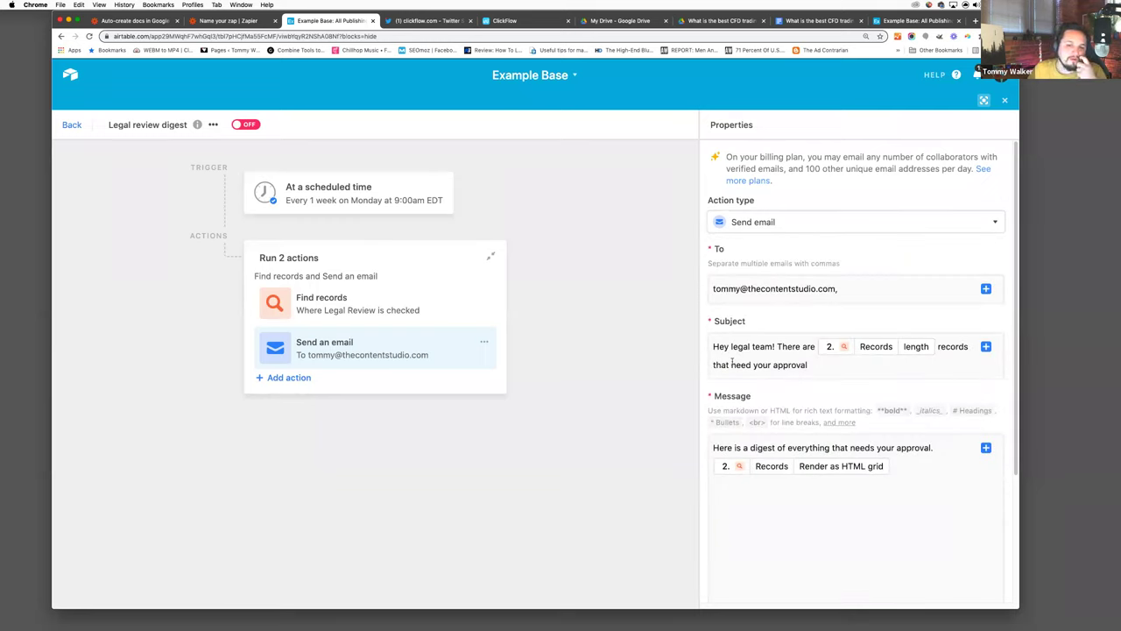
pyautogui.moveTo(828, 368); pyautogui.dragTo(711, 349)
pyautogui.click(833, 370)
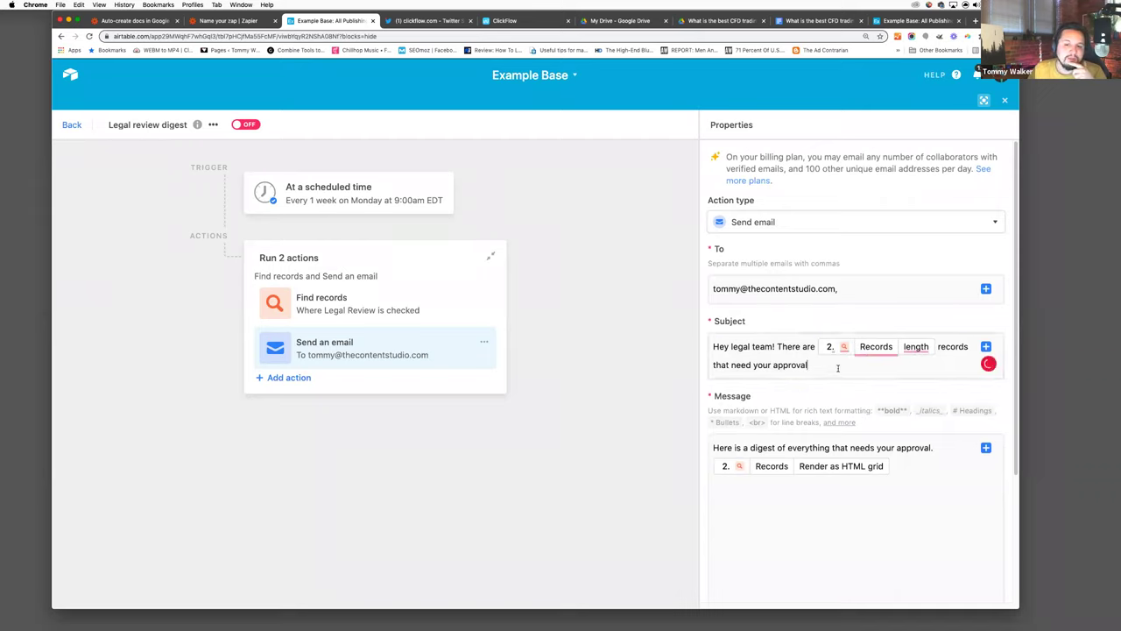
pyautogui.moveTo(876, 347)
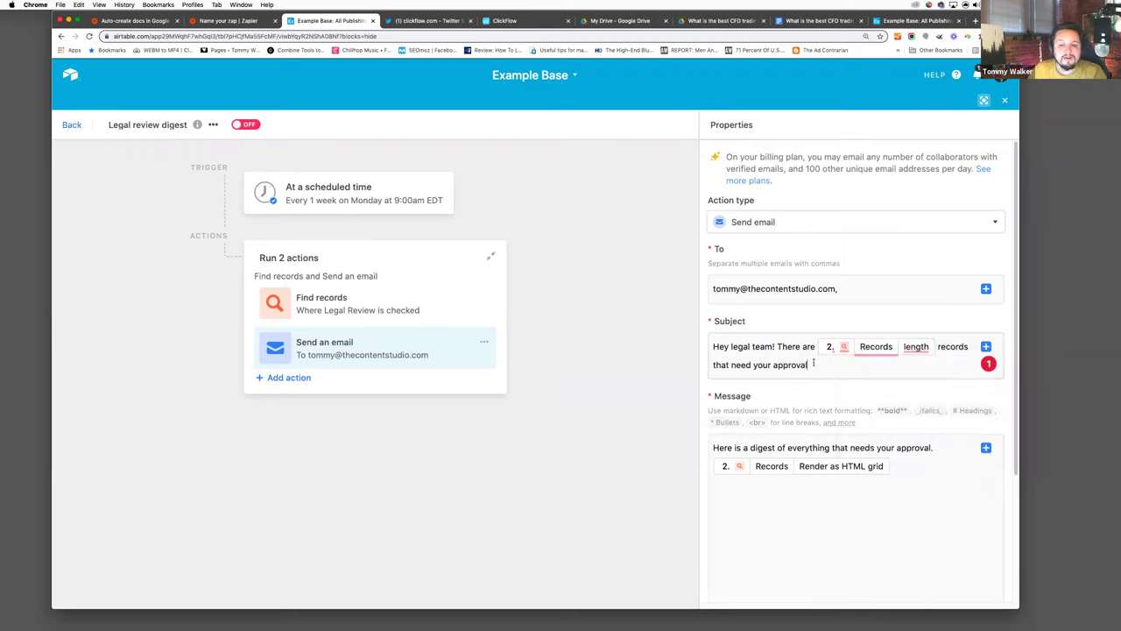
pyautogui.moveTo(911, 348)
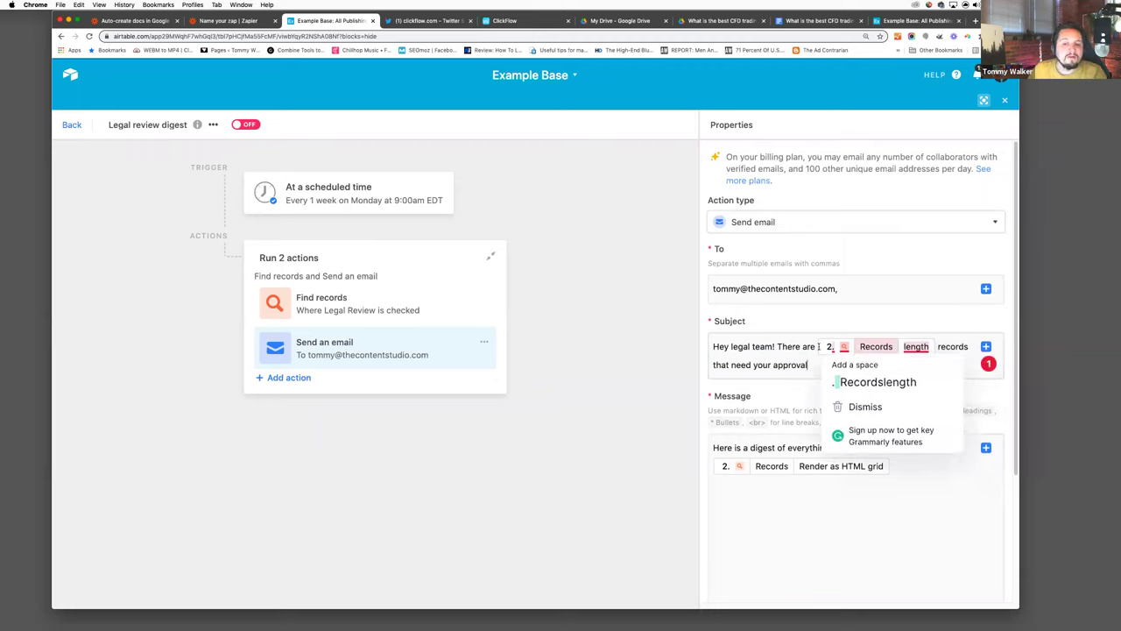
# - Examine the options for inserting the Find records results into the email message, such as List, Grid and length, without changing the message
pyautogui.scroll(-2, 807, 488)
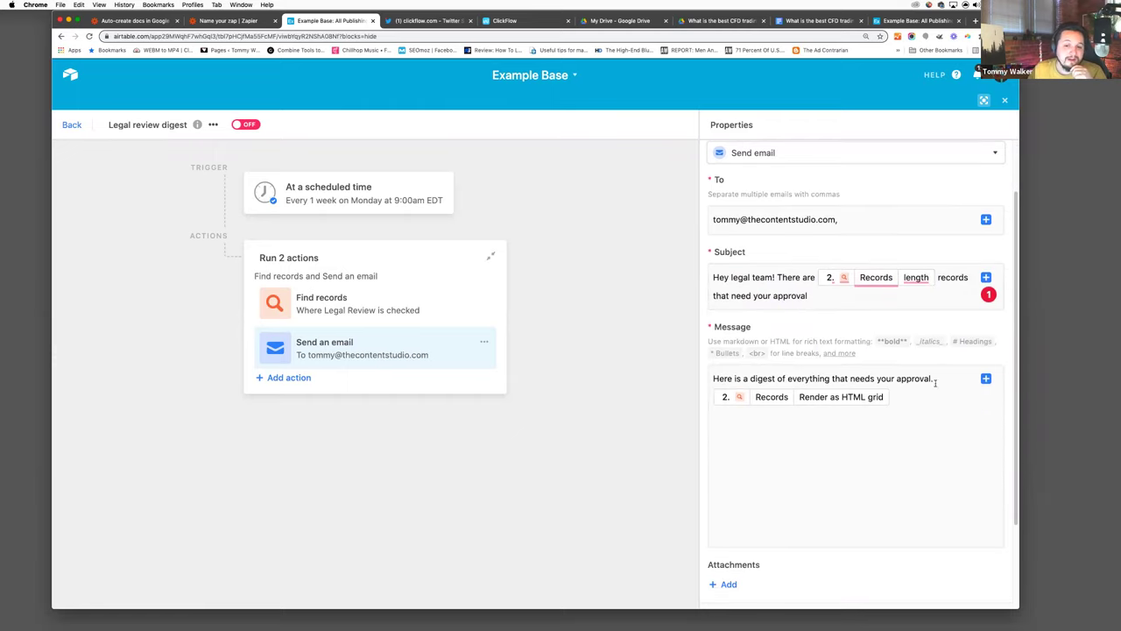
pyautogui.click(985, 377)
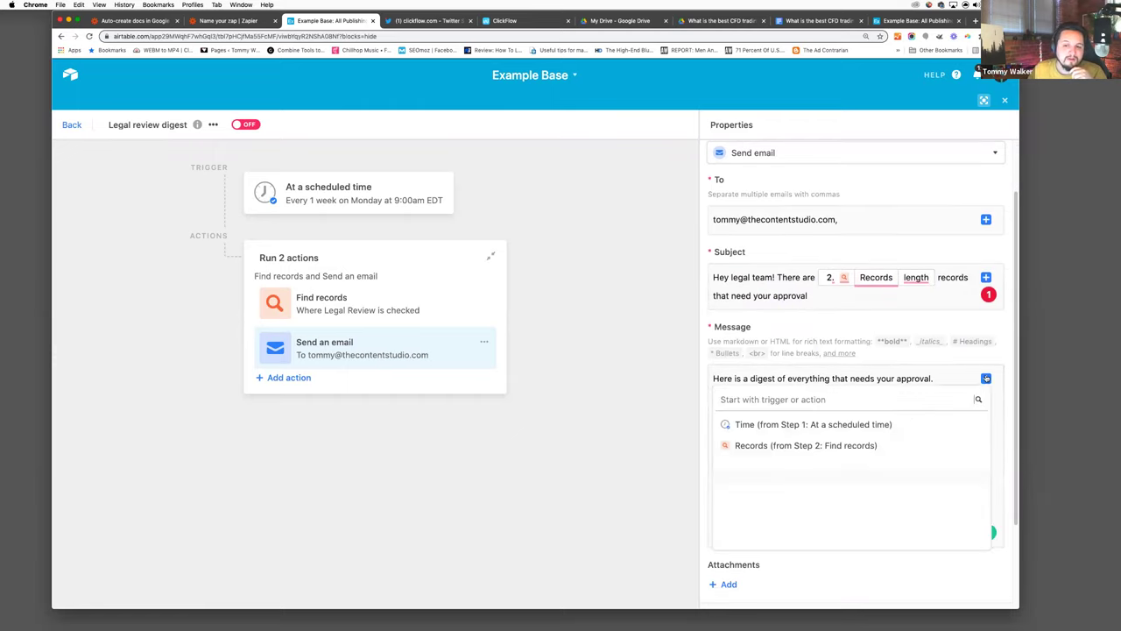
pyautogui.click(950, 445)
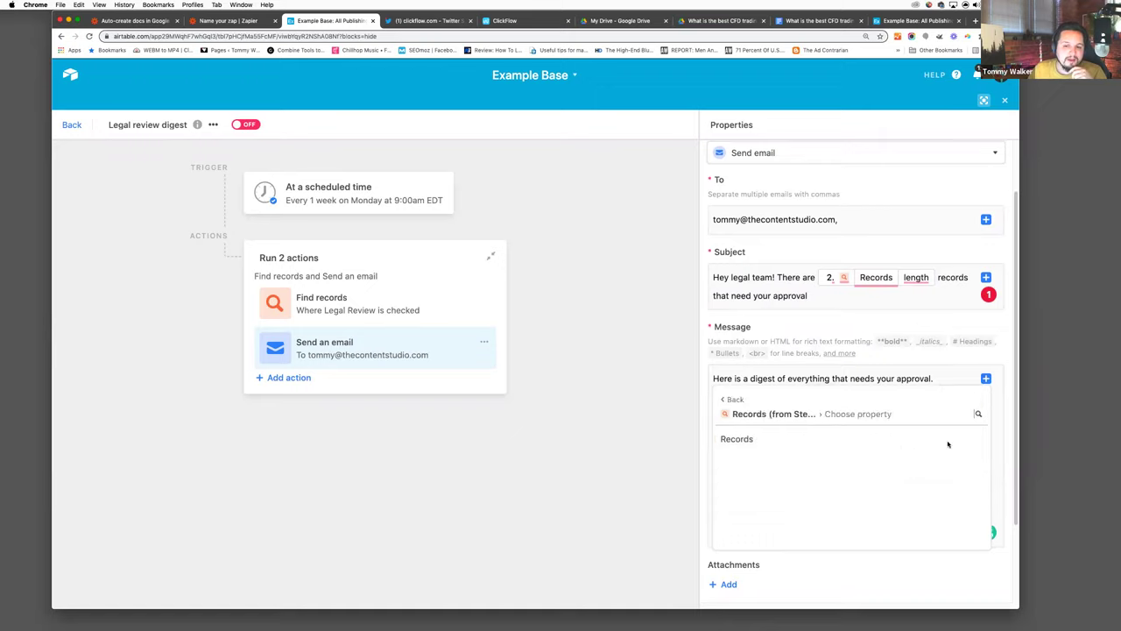
pyautogui.click(959, 439)
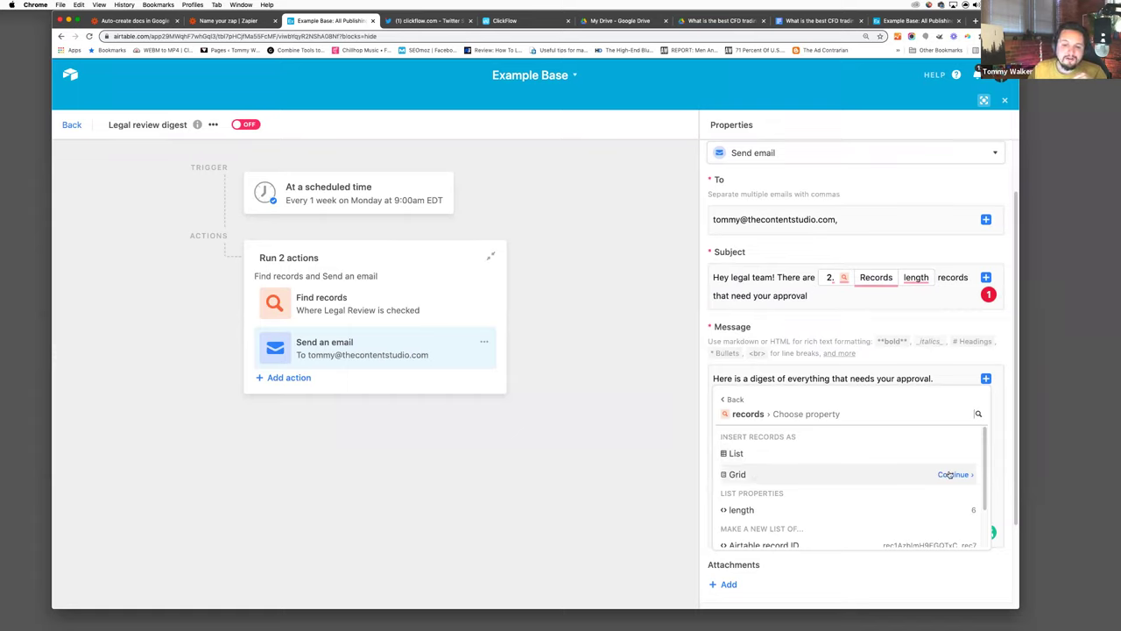
pyautogui.click(967, 359)
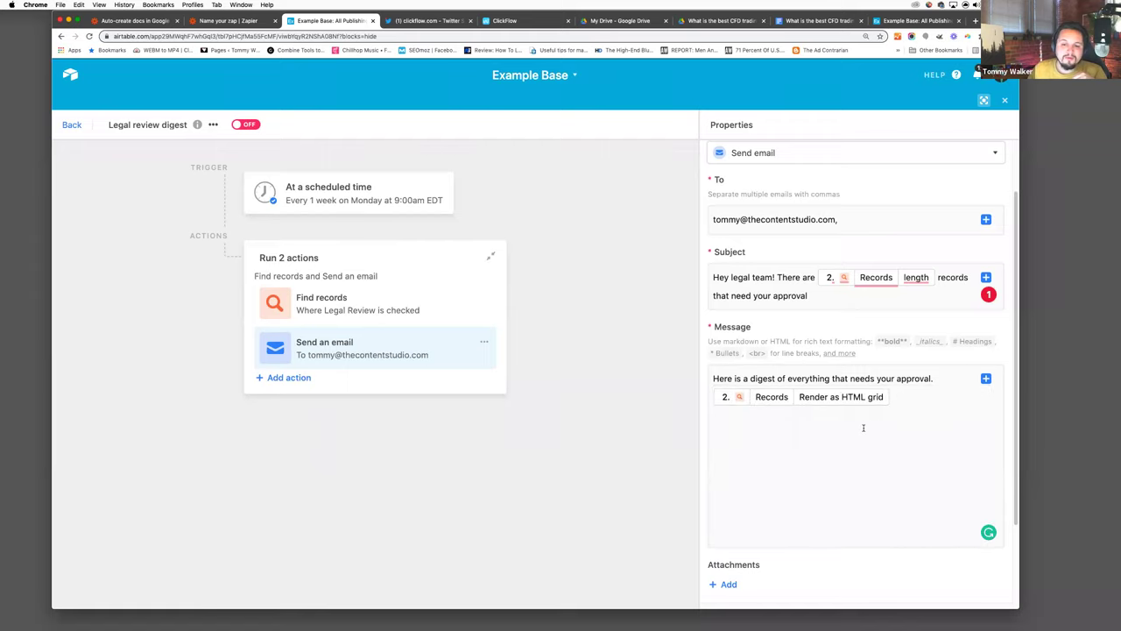
# - Expand the email action's additional options and review the CC, BCC, From name and Reply to fields
pyautogui.scroll(-3, 862, 427)
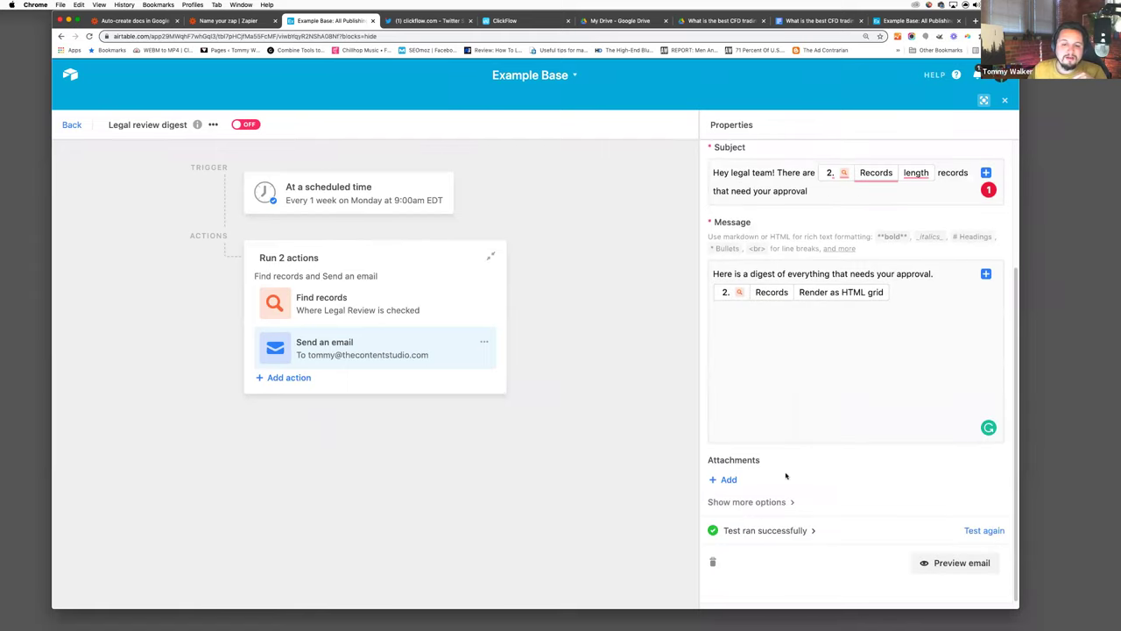
pyautogui.click(740, 502)
pyautogui.scroll(-3, 806, 485)
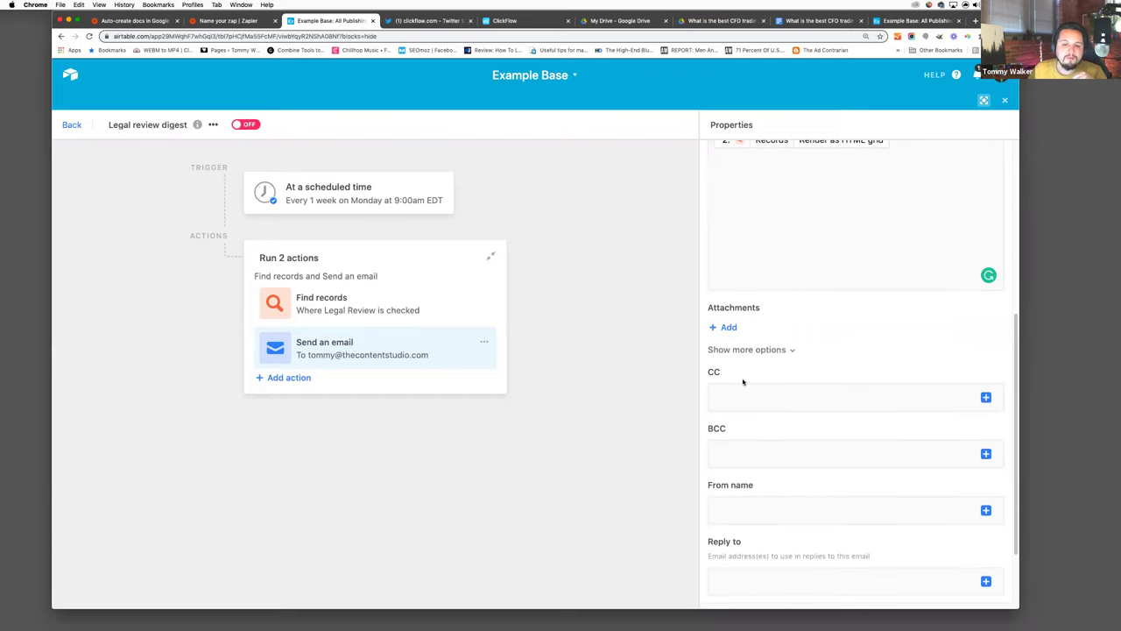
pyautogui.scroll(-1, 737, 455)
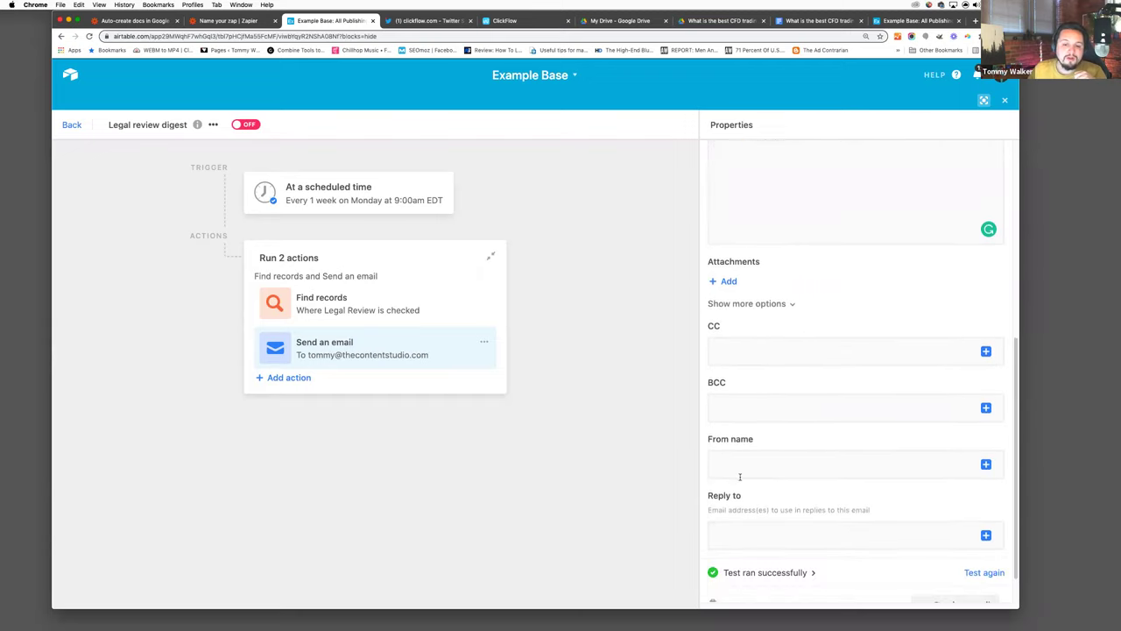
pyautogui.scroll(-1, 740, 469)
pyautogui.click(737, 494)
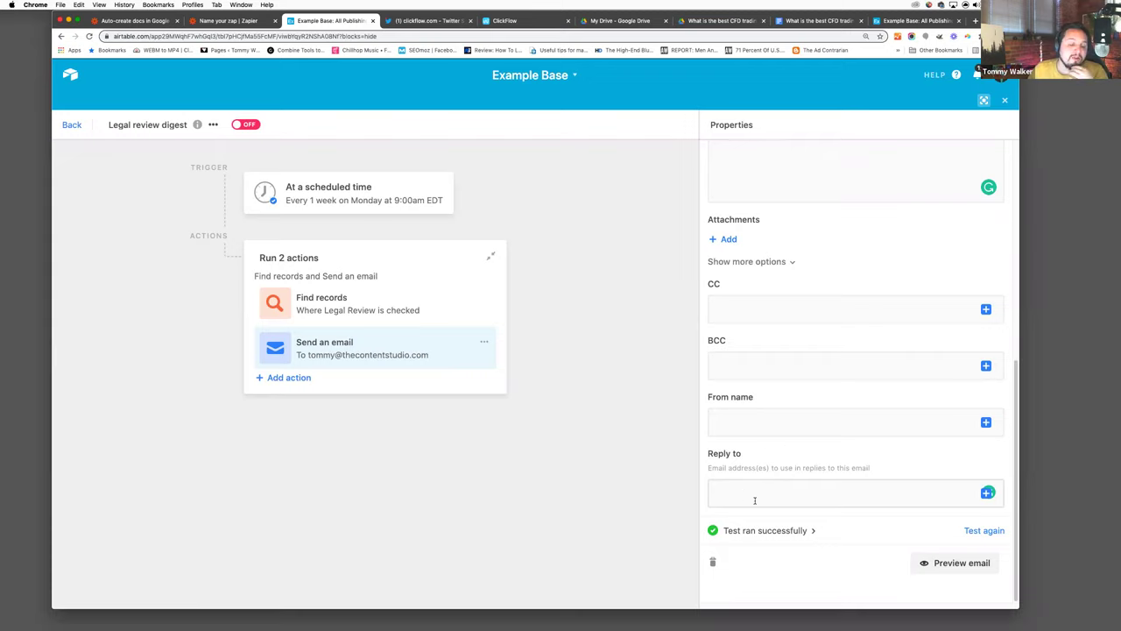
# - Run the email action's test again and preview the digest email, examining its subject, article titles, draft URLs and publish dates
pyautogui.click(984, 530)
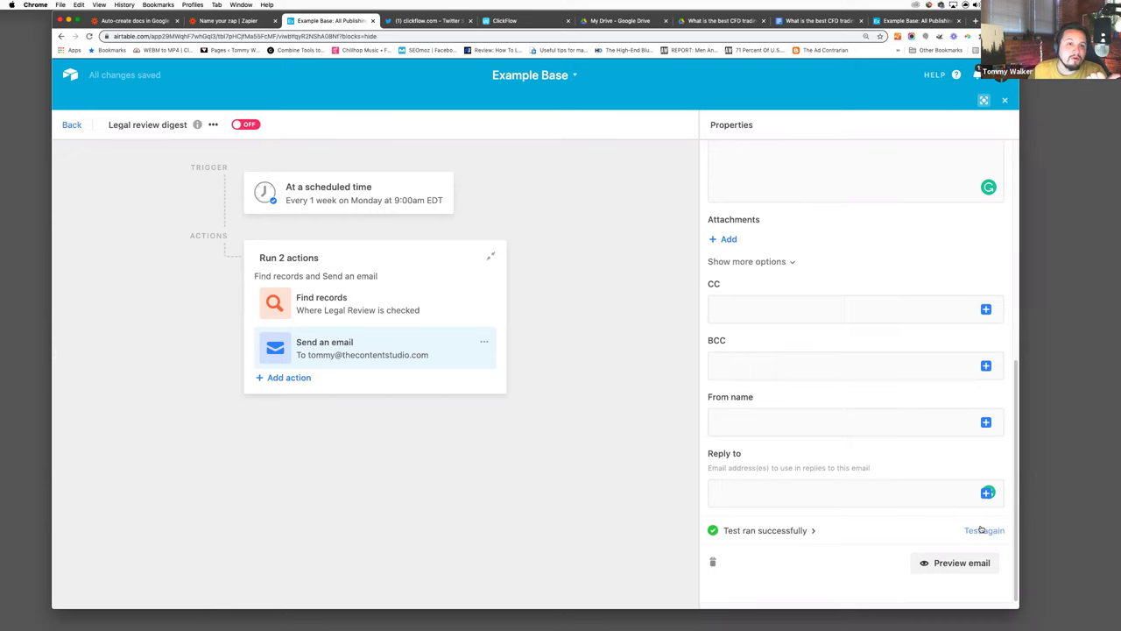
pyautogui.click(956, 564)
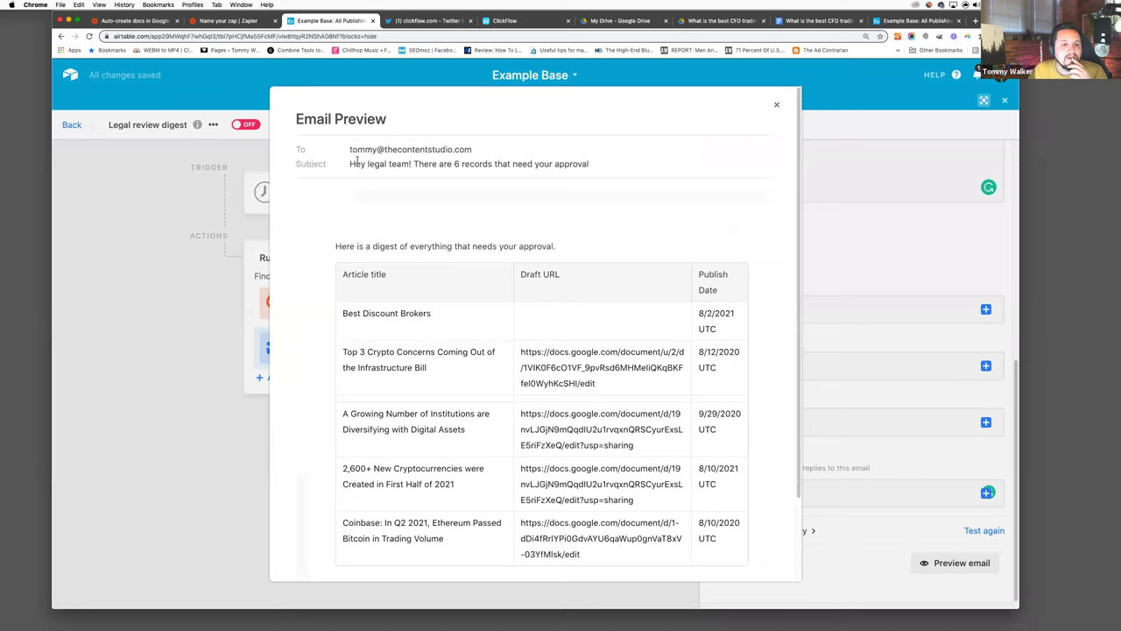
pyautogui.scroll(-3, 430, 286)
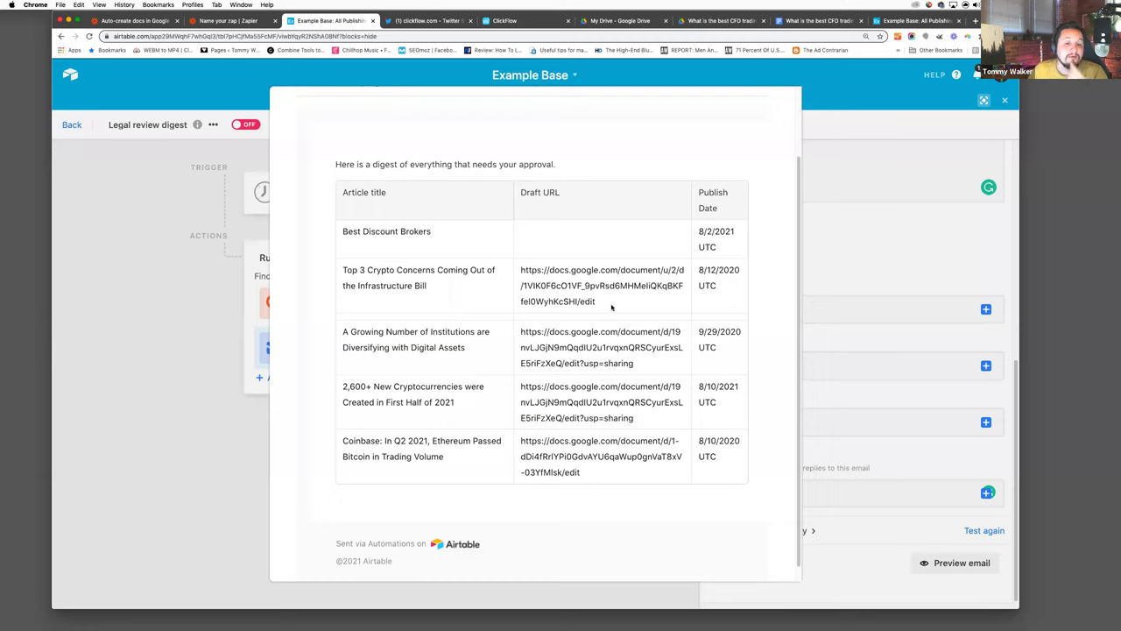
pyautogui.moveTo(605, 303); pyautogui.dragTo(522, 270)
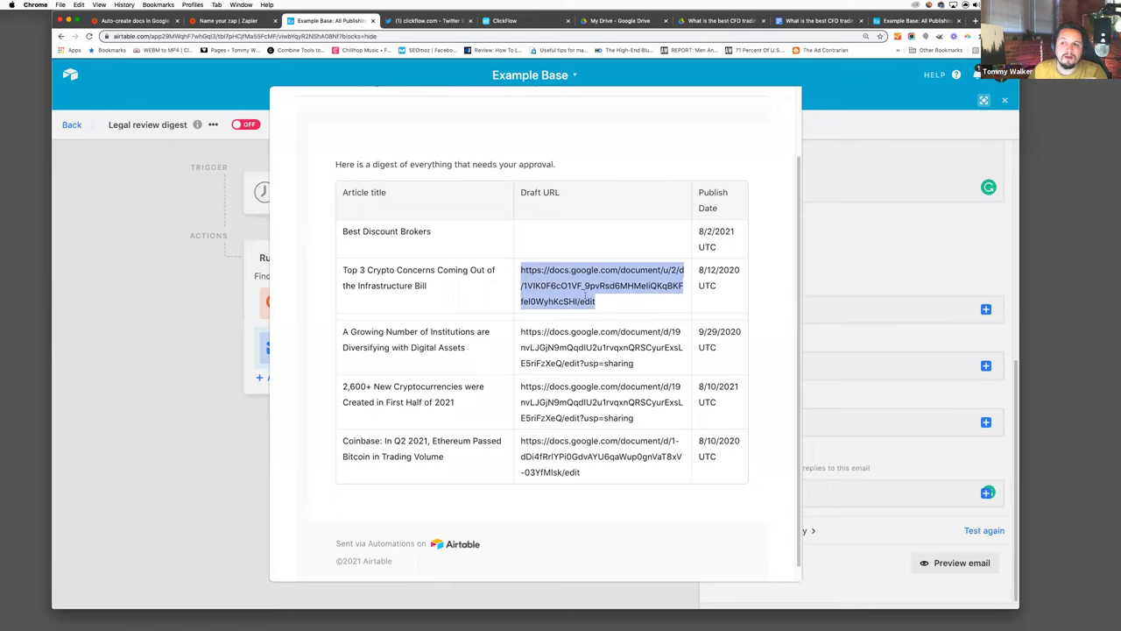
pyautogui.scroll(-1, 586, 438)
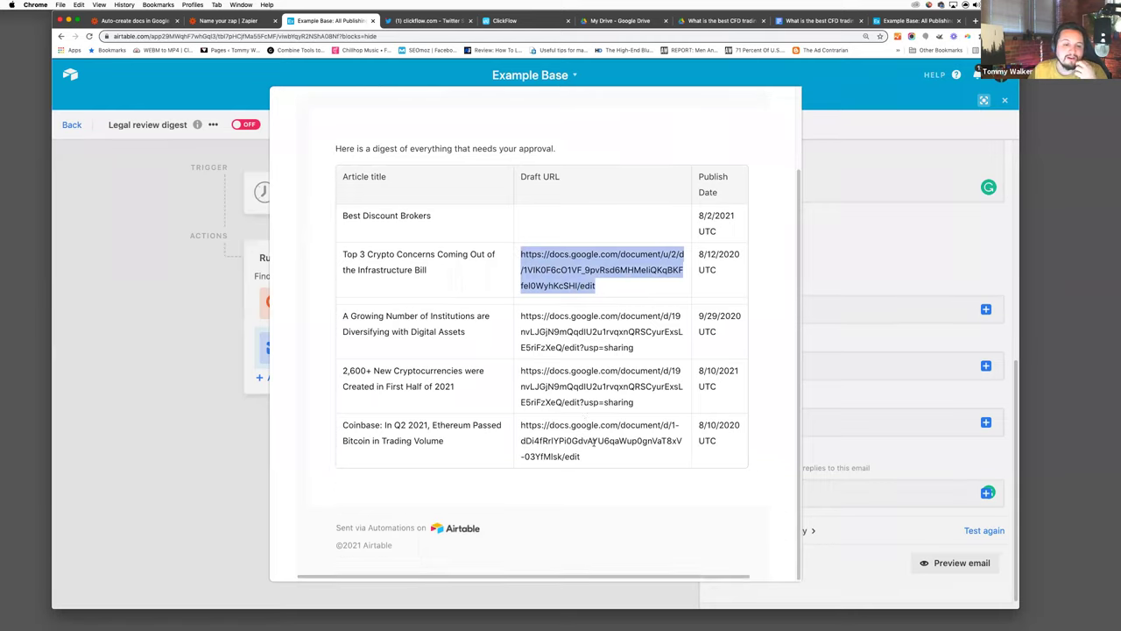
pyautogui.click(841, 279)
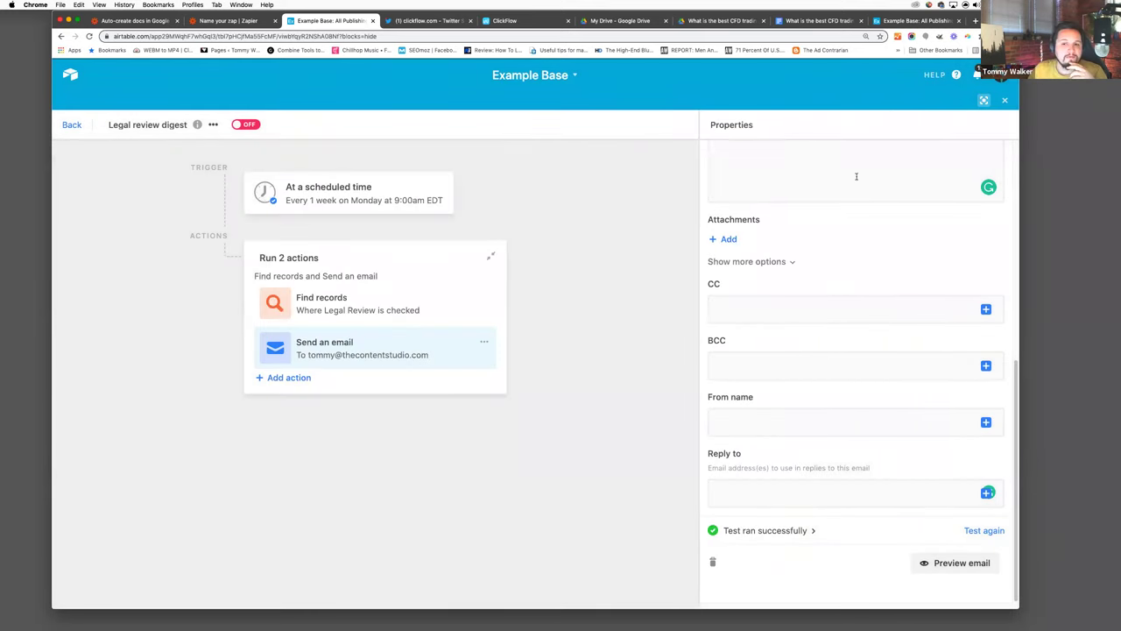
# - Leave the Legal review digest automation and close the automations list to show the full For review grid
pyautogui.click(72, 125)
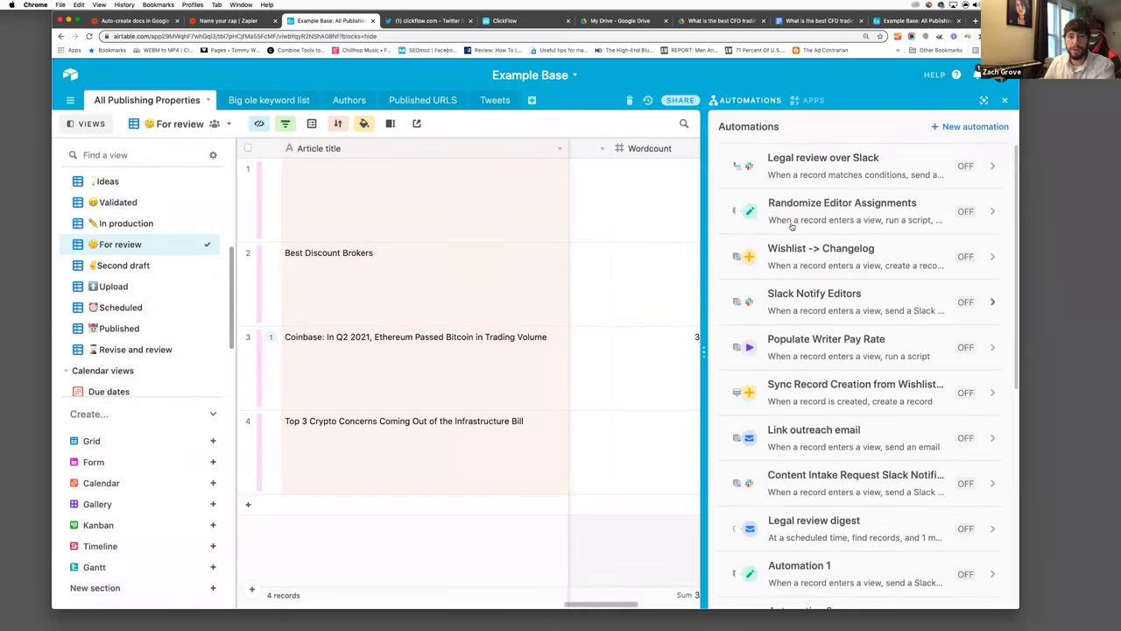
pyautogui.click(763, 102)
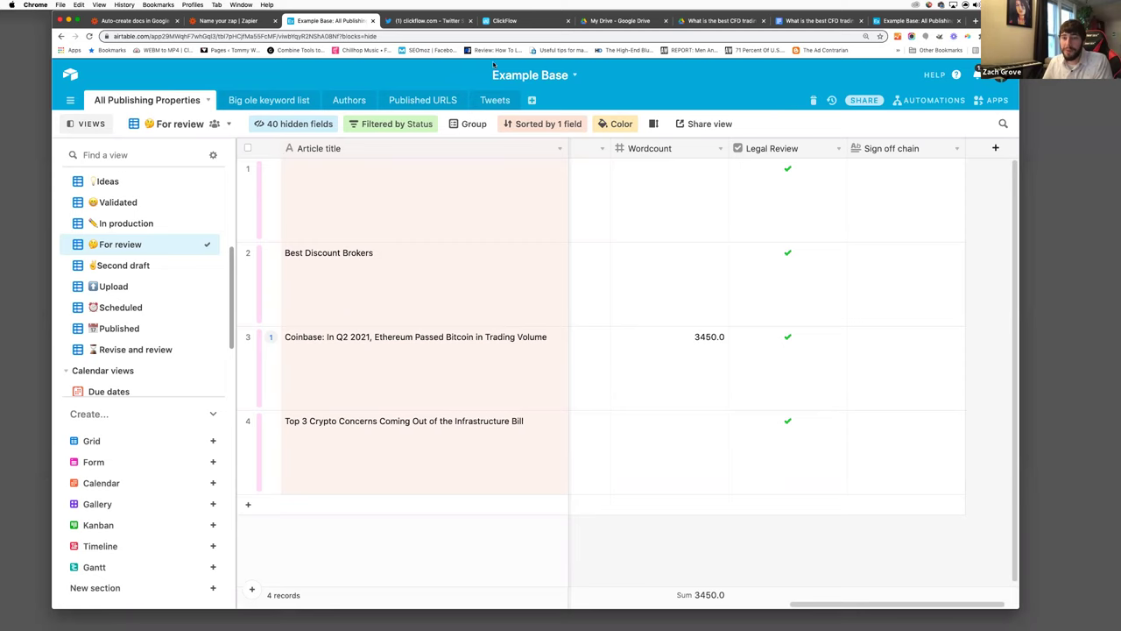
pyautogui.hotkey('ctrl', 'Up')
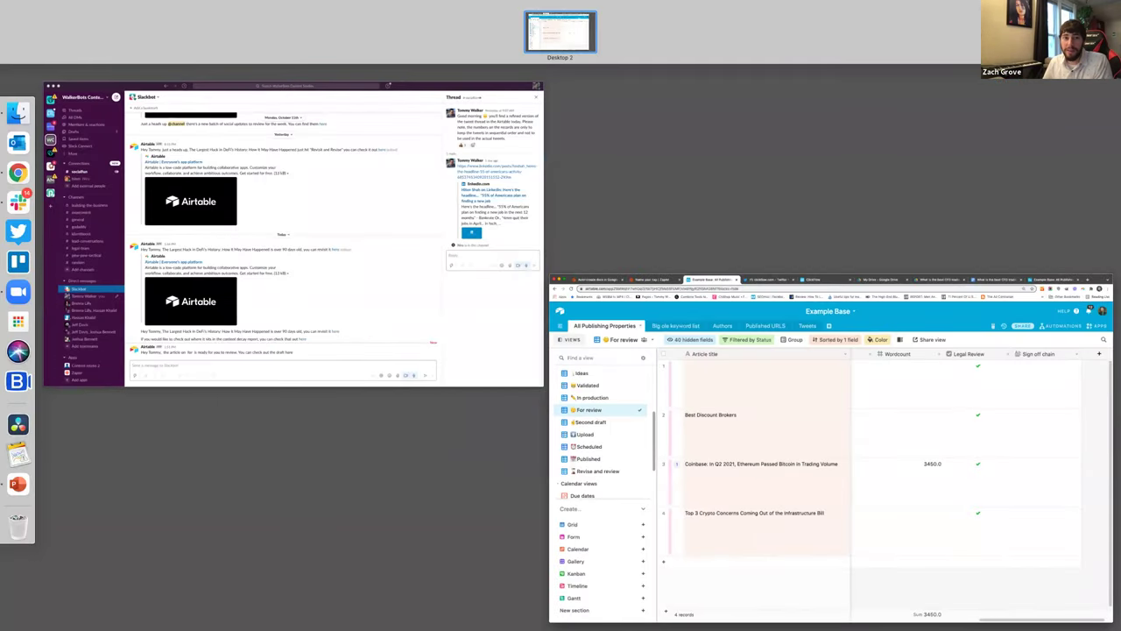
pyautogui.hotkey('ctrl', 'Up')
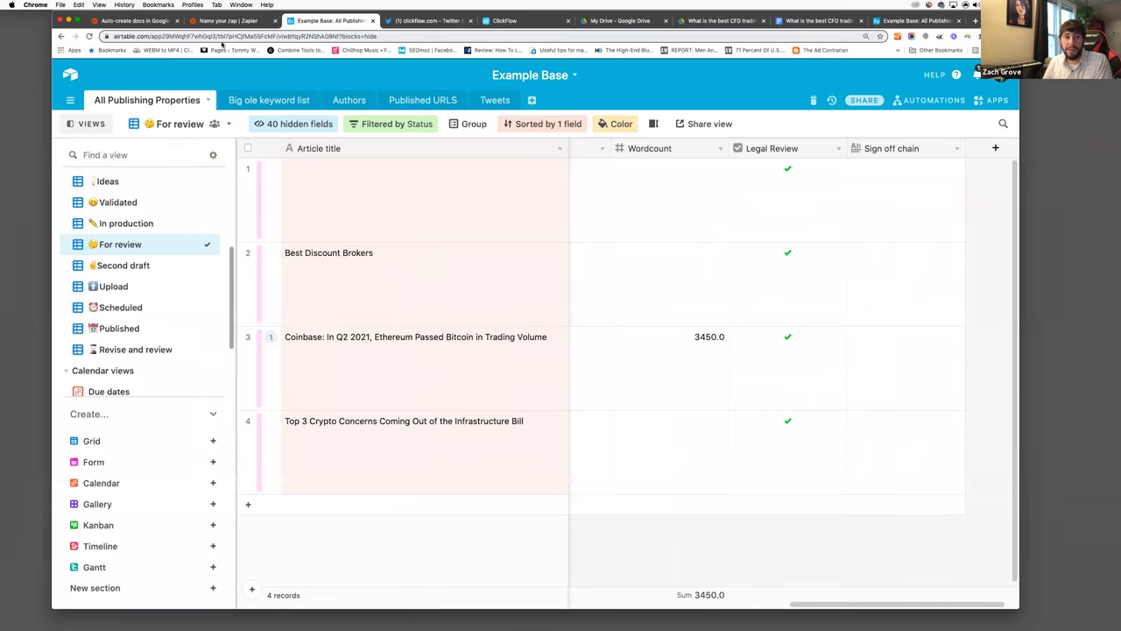
pyautogui.hotkey('ctrl', 'Up')
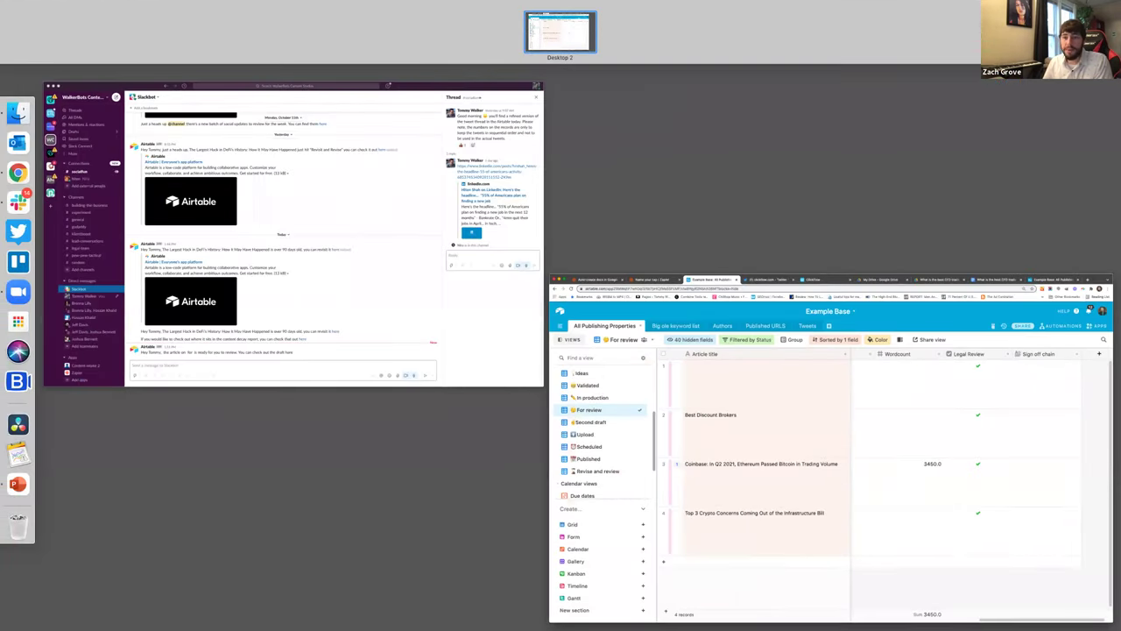
pyautogui.hotkey('ctrl', 'Up')
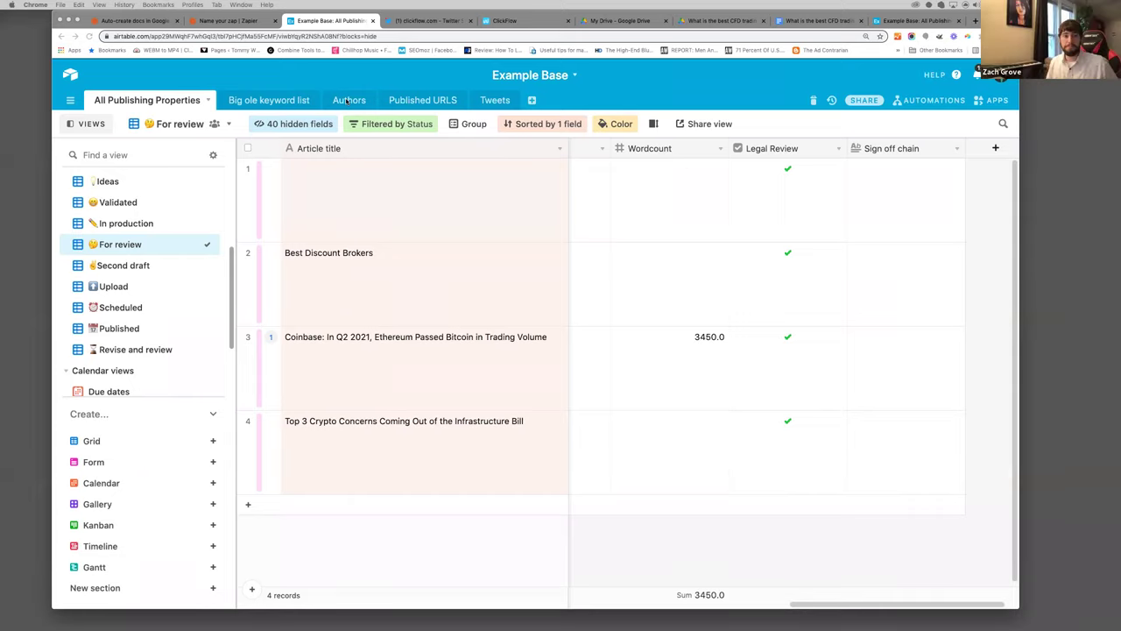
# - Reopen the base's automations and look through the list of existing automations
pyautogui.click(942, 99)
pyautogui.scroll(-3, 872, 282)
pyautogui.scroll(3, 840, 219)
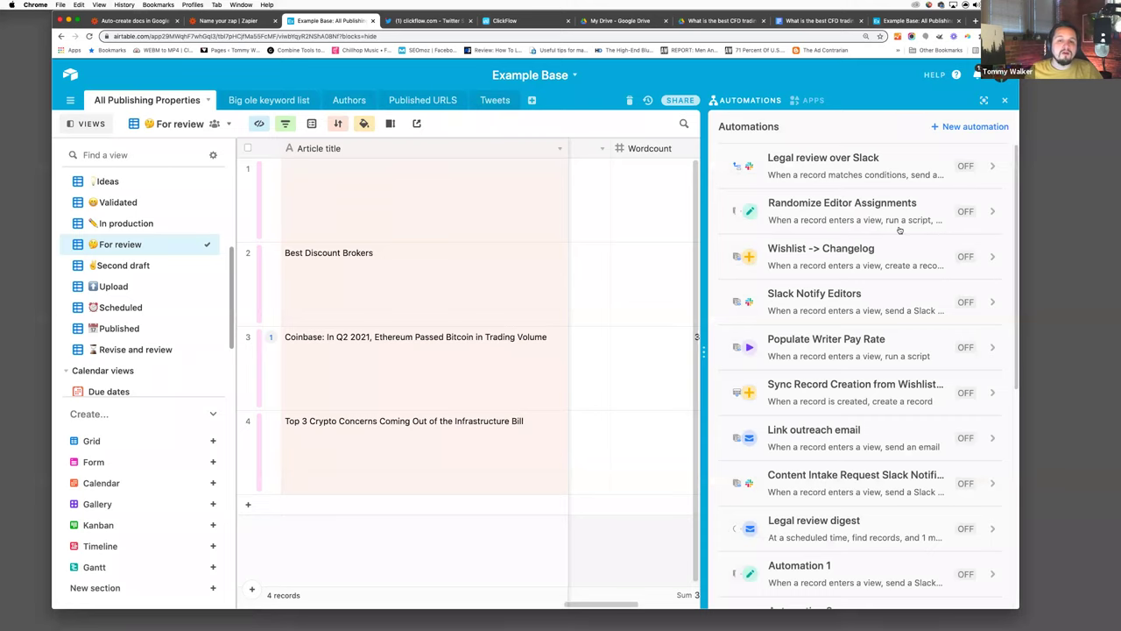
pyautogui.scroll(-3, 865, 255)
pyautogui.scroll(3, 865, 255)
# - Create a new automation to view its suggested triggers, look at the Auto-create docs in Google Docs Zap in Zapier, and return to Airtable's automations list
pyautogui.click(968, 126)
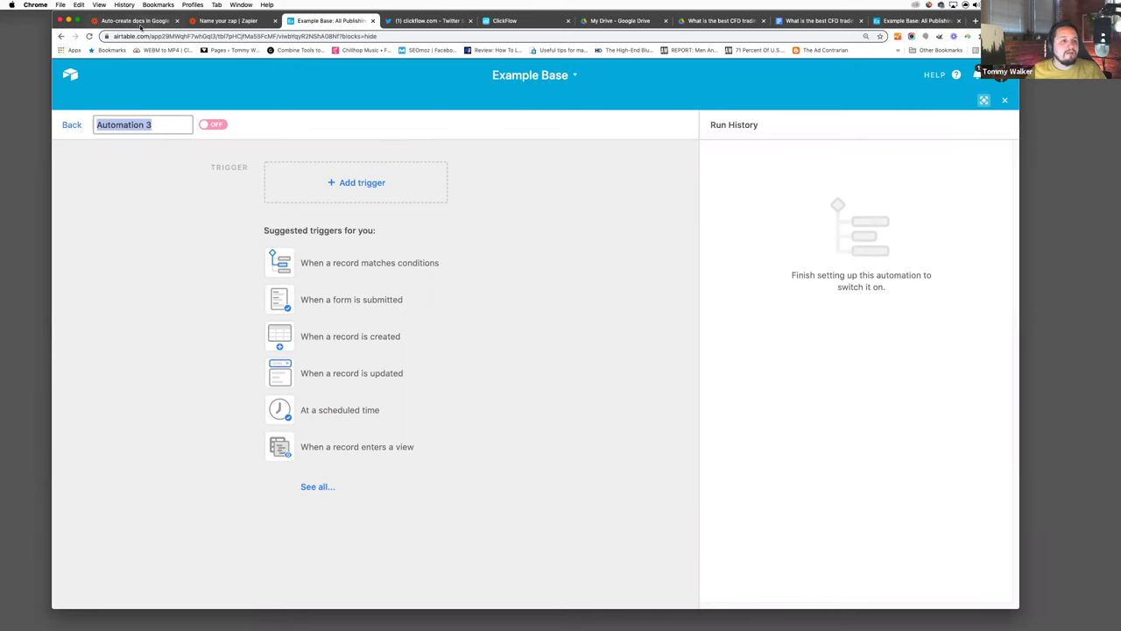
pyautogui.click(142, 20)
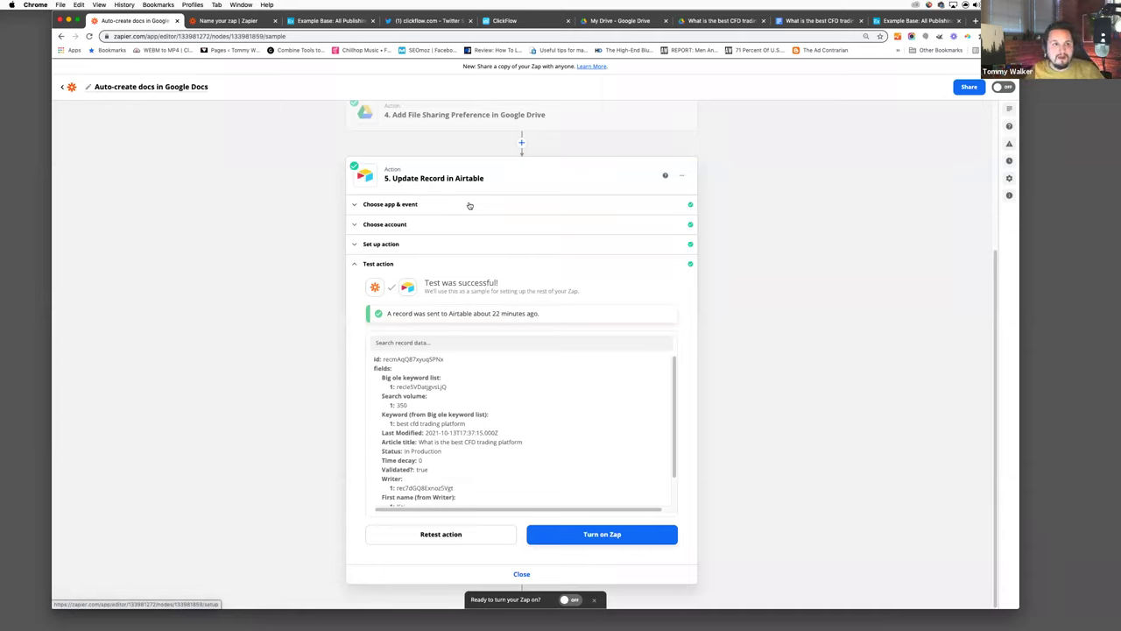
pyautogui.click(320, 20)
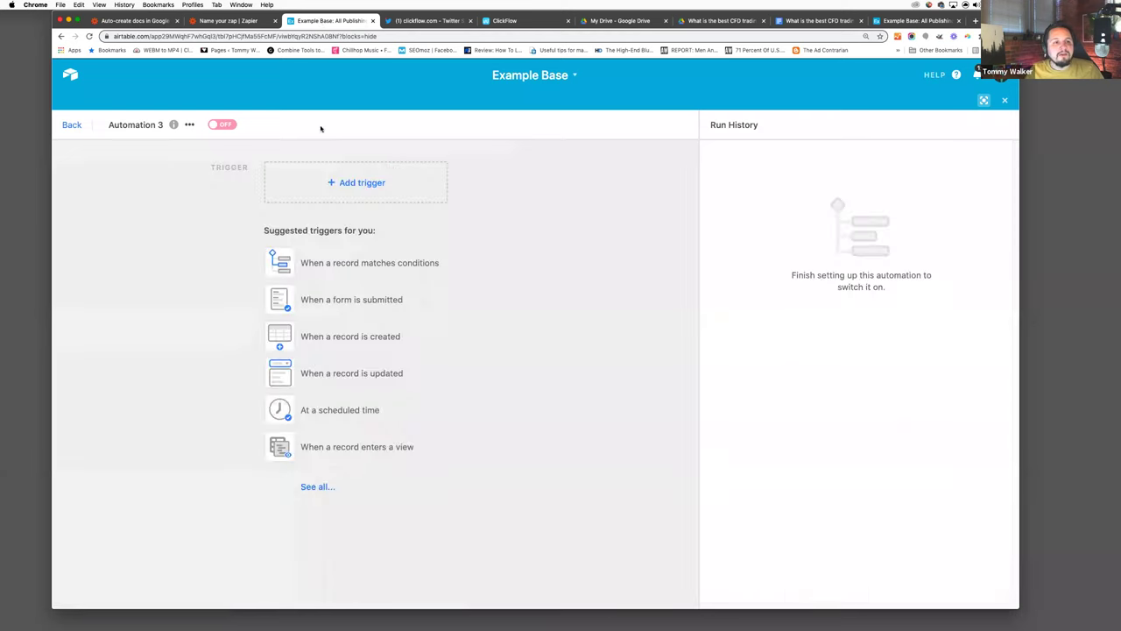
pyautogui.click(72, 125)
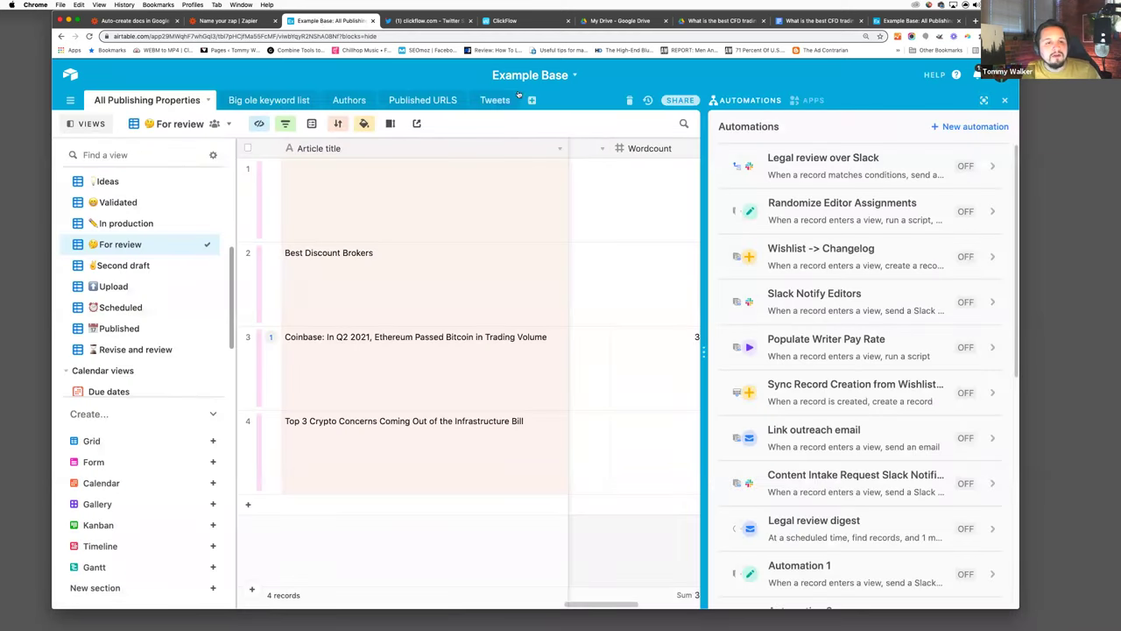